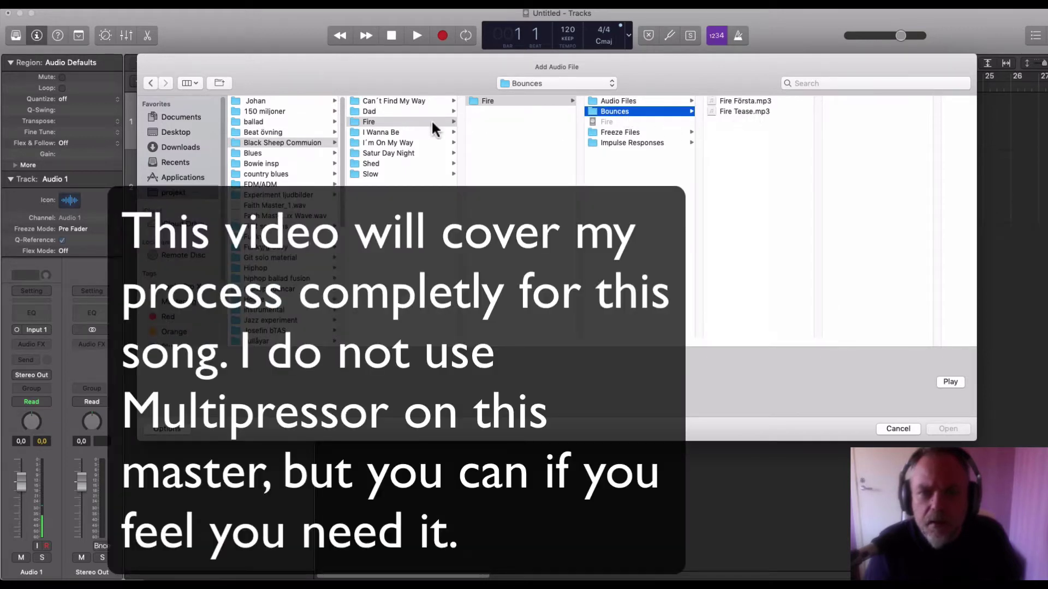
Add Slow Master.wav from the Slow project's Bounces folder to the Audio 1 track, importing its tempo information
click(402, 175)
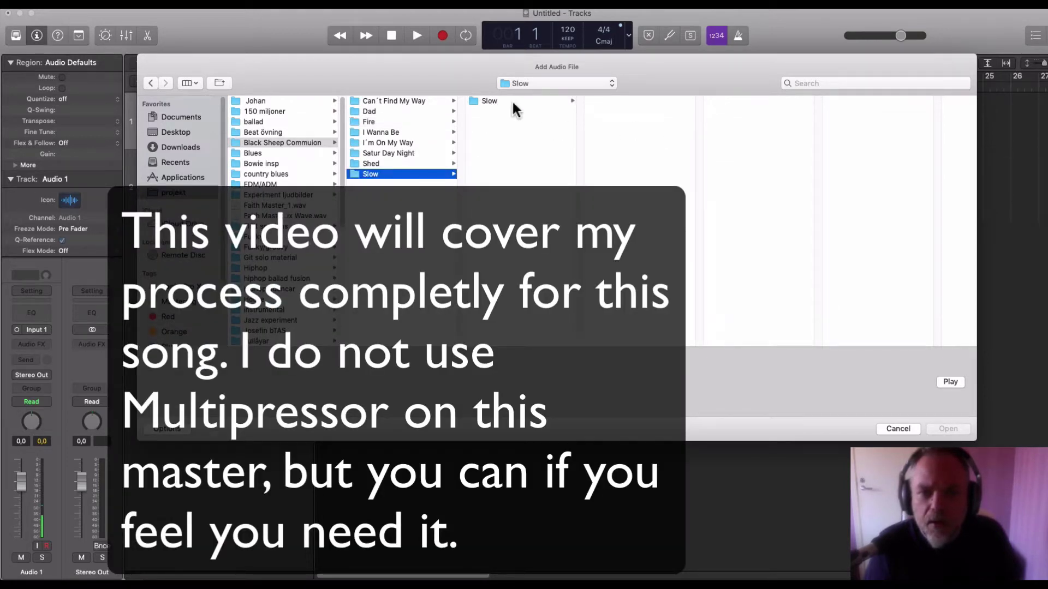
click(643, 112)
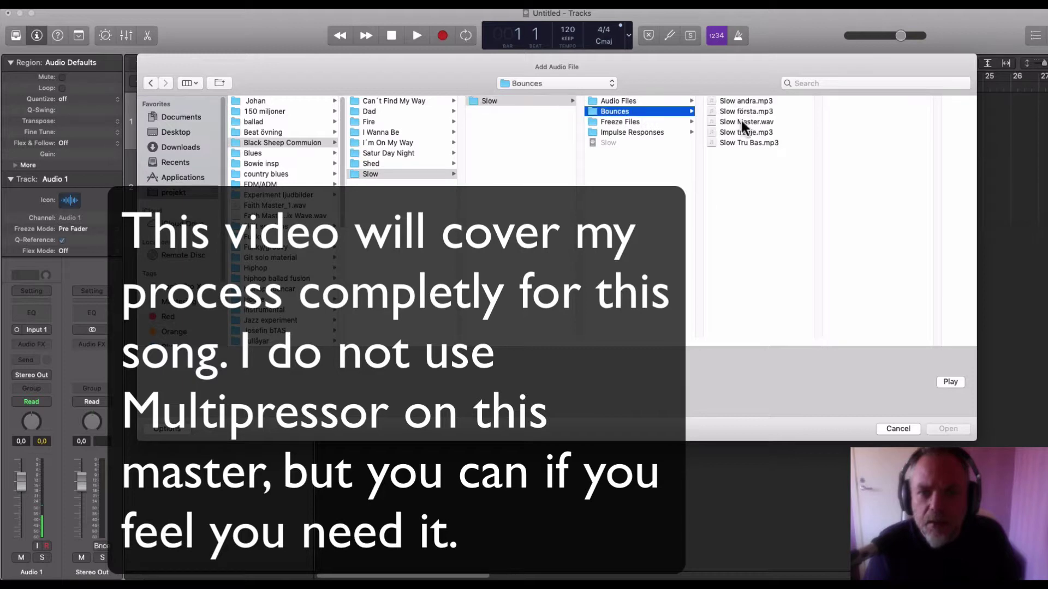
click(741, 122)
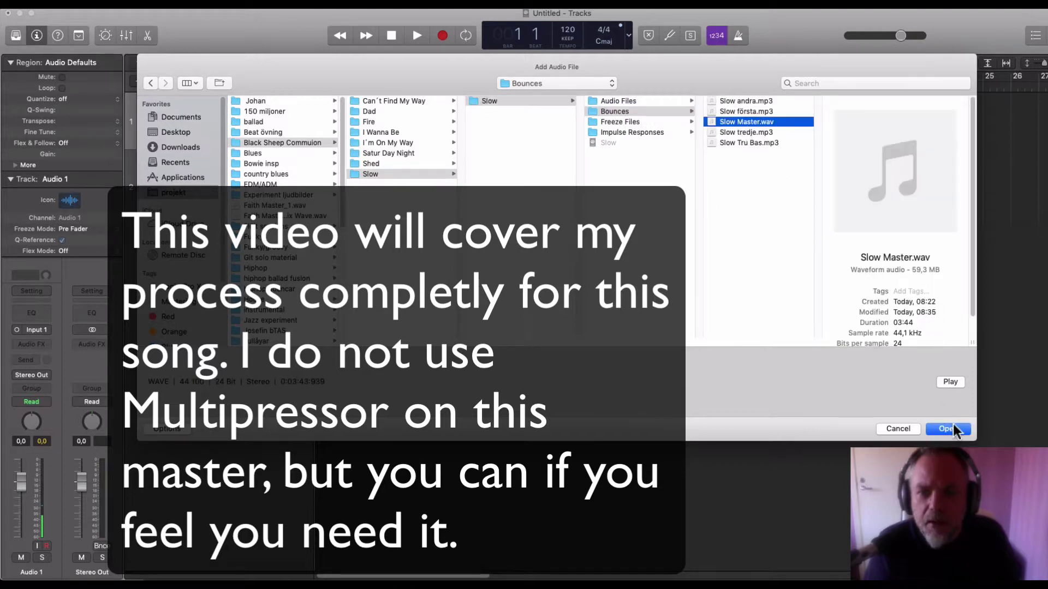
click(950, 430)
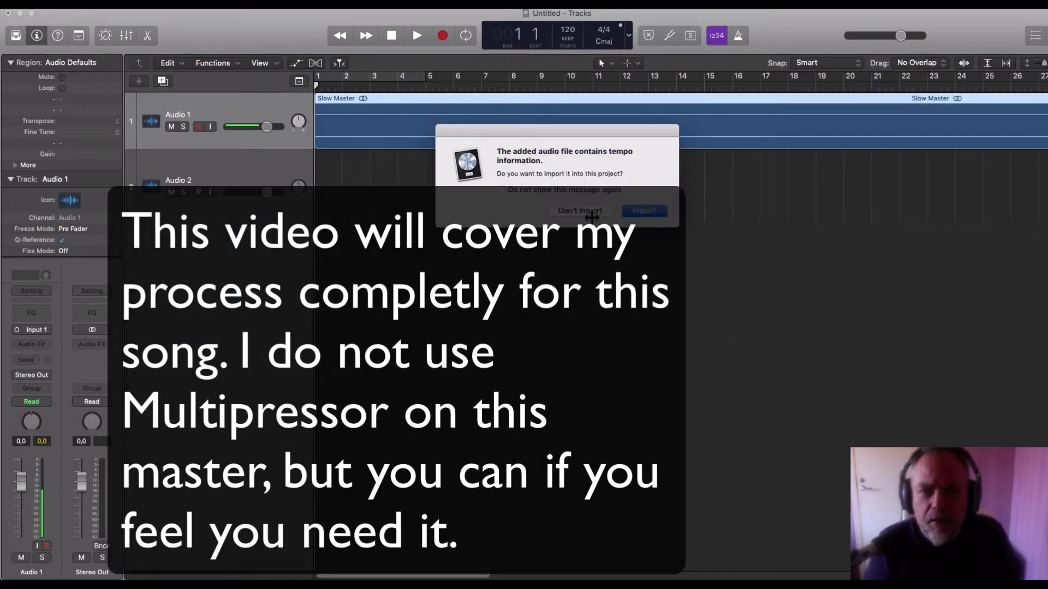
click(661, 212)
Move the Slow Master region to start at bar 2 and play it briefly from its beginning
drag(388, 103, 416, 101)
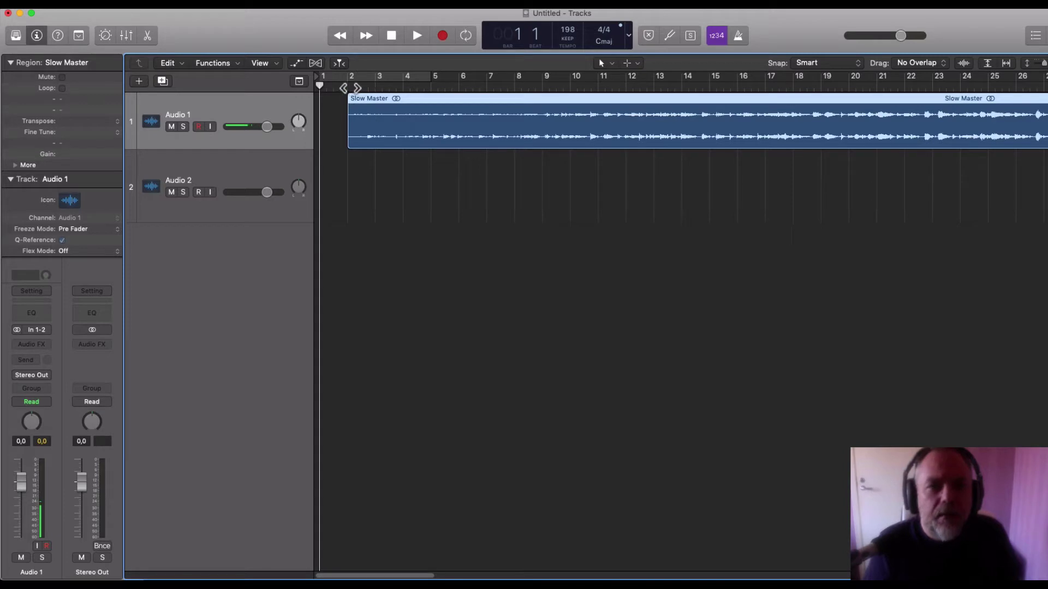
key(super+Right)
key(super+Right)
key(super+Right)
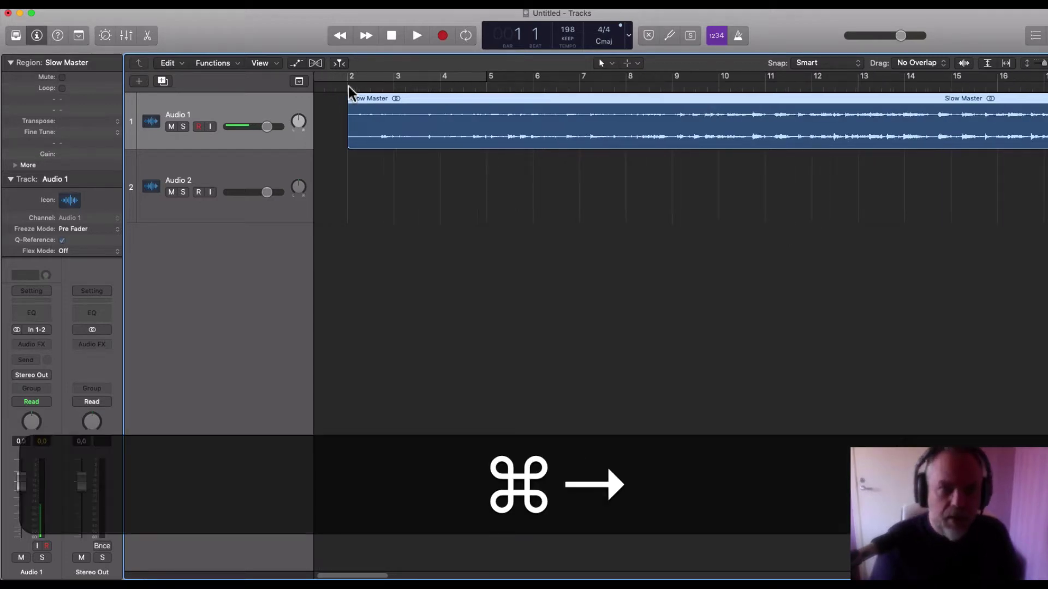
click(347, 88)
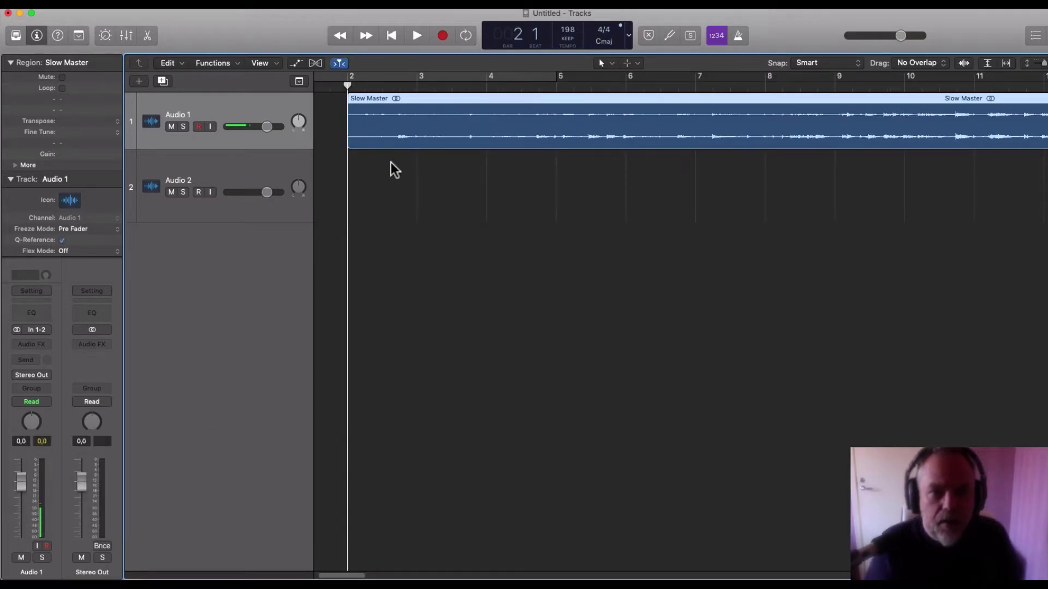
key(space)
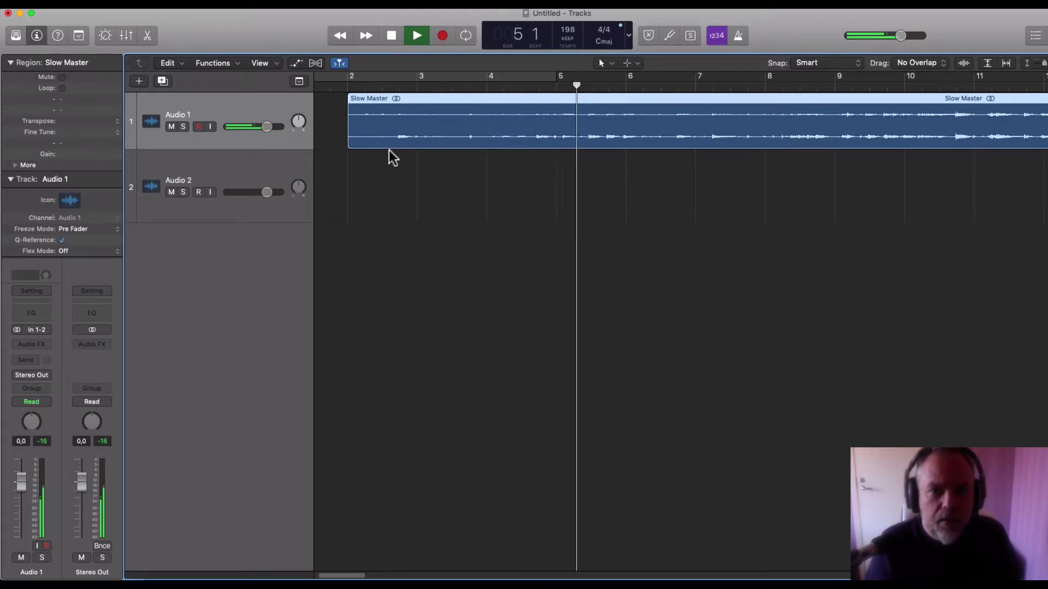
key(space)
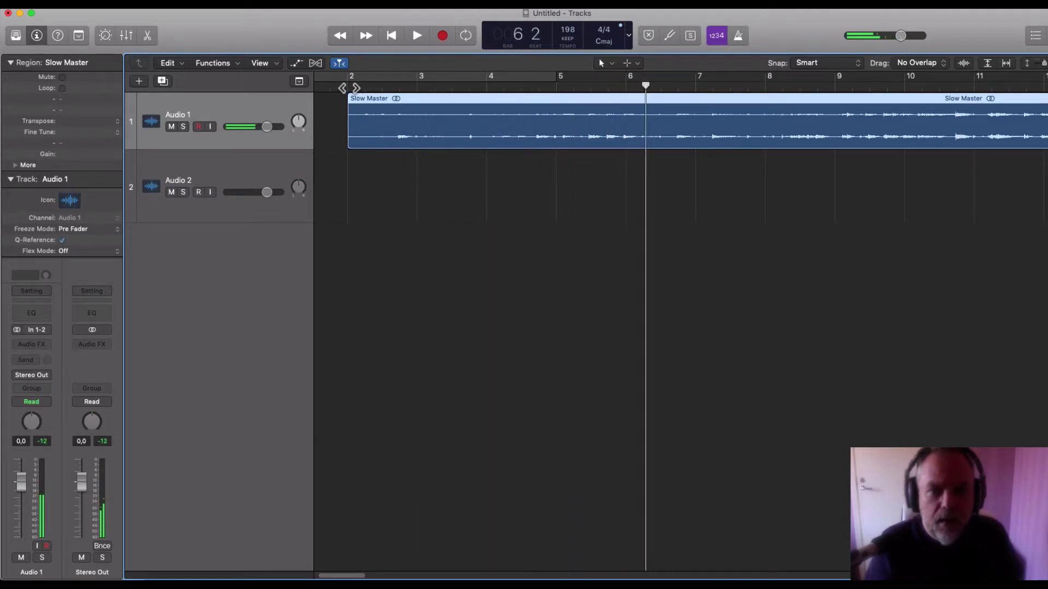
Enlarge the height of the Audio 1 track to show its waveform larger
key(super+Left)
key(super+Left)
key(super+Left)
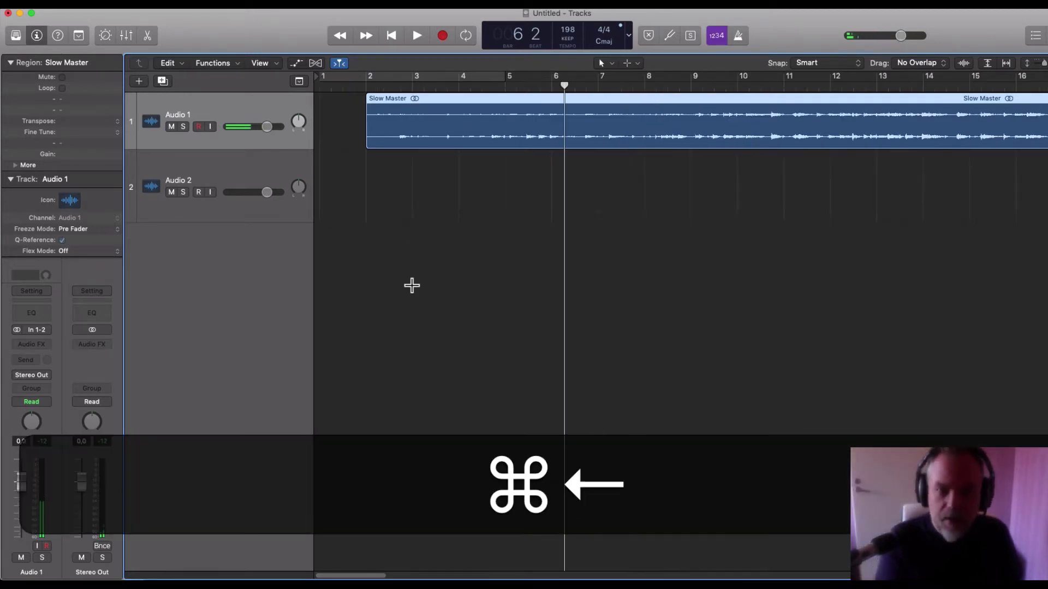
key(super+Left)
key(super+Left)
key(super+Left)
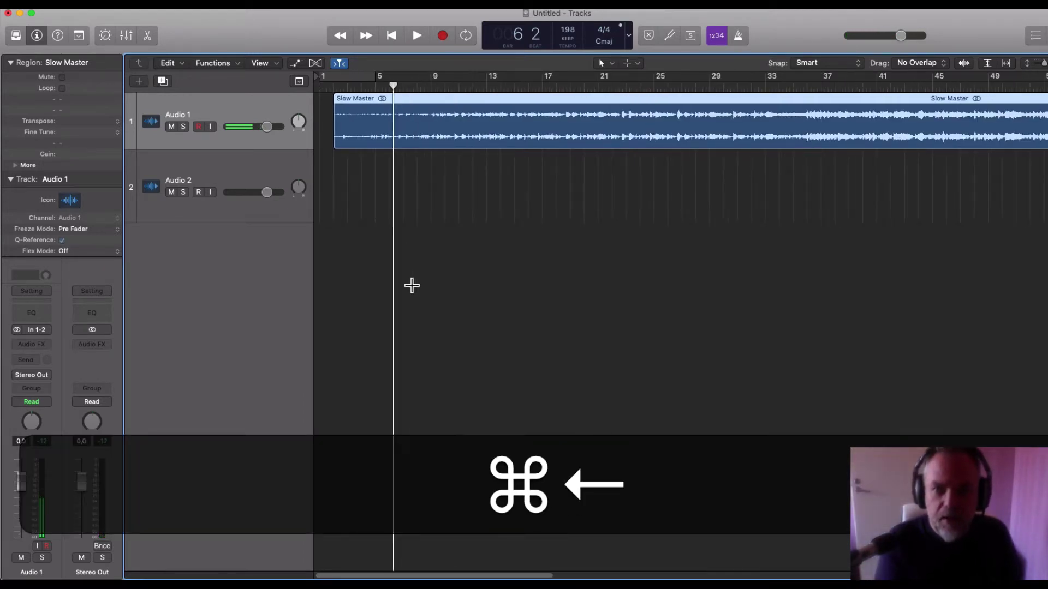
drag(294, 150, 292, 179)
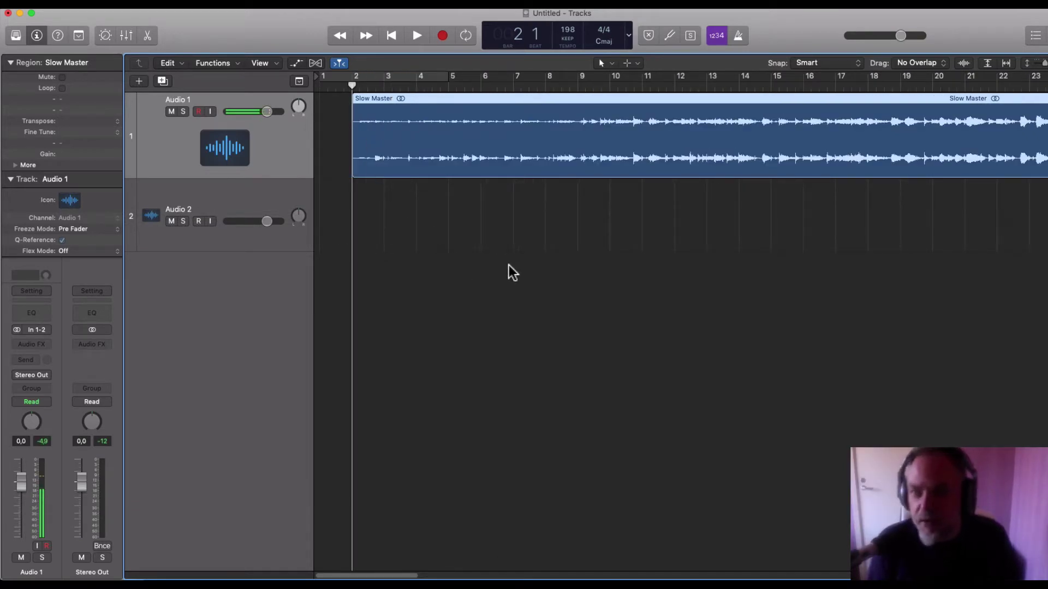
Turn on waveform zoom so the quiet parts of the Slow Master audio are drawn larger
key(super+Left)
key(super+Left)
key(super+Left)
key(super+Left)
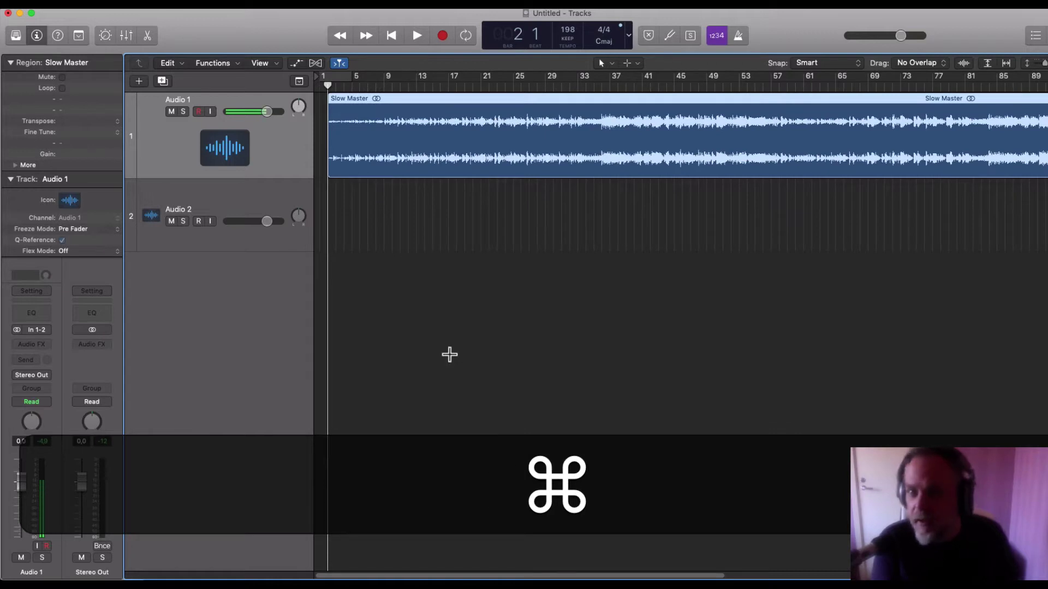
key(super+Left)
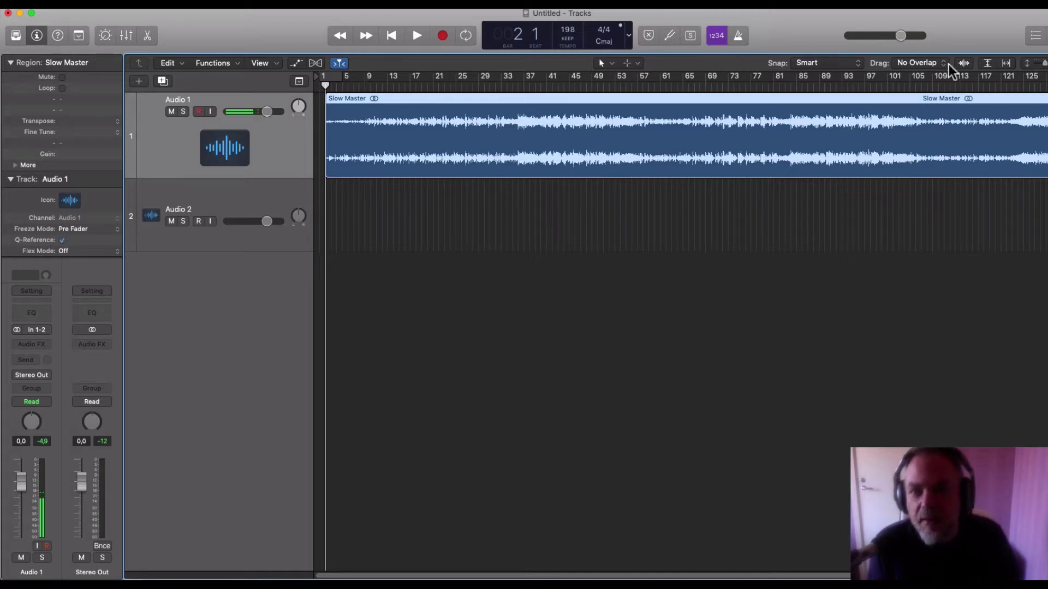
click(966, 64)
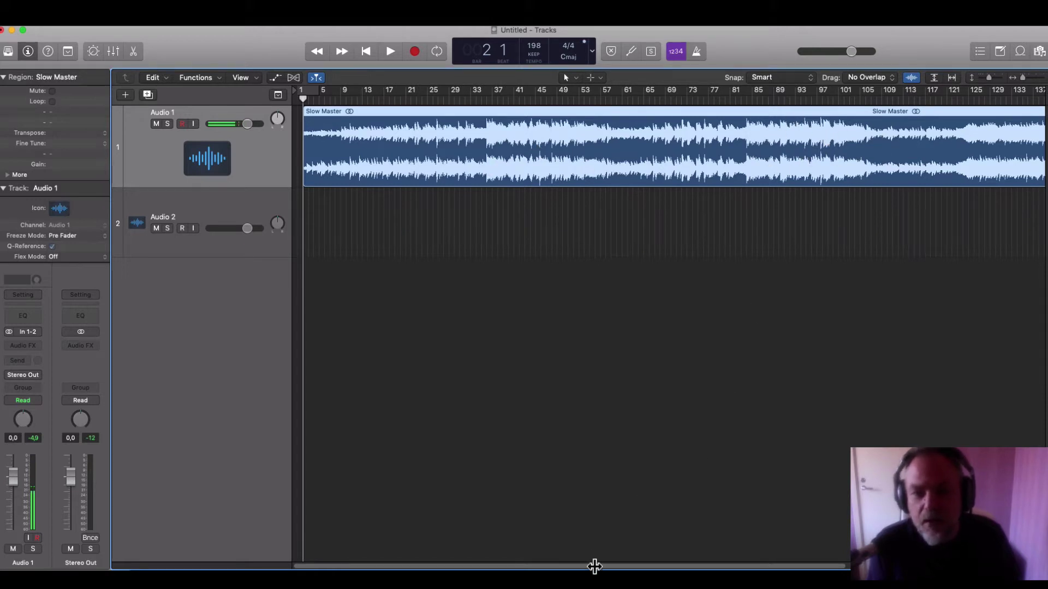
Set the cycle range to bars 125 to 141 and audition the section before the loud part
scroll(603, 566, right, 10)
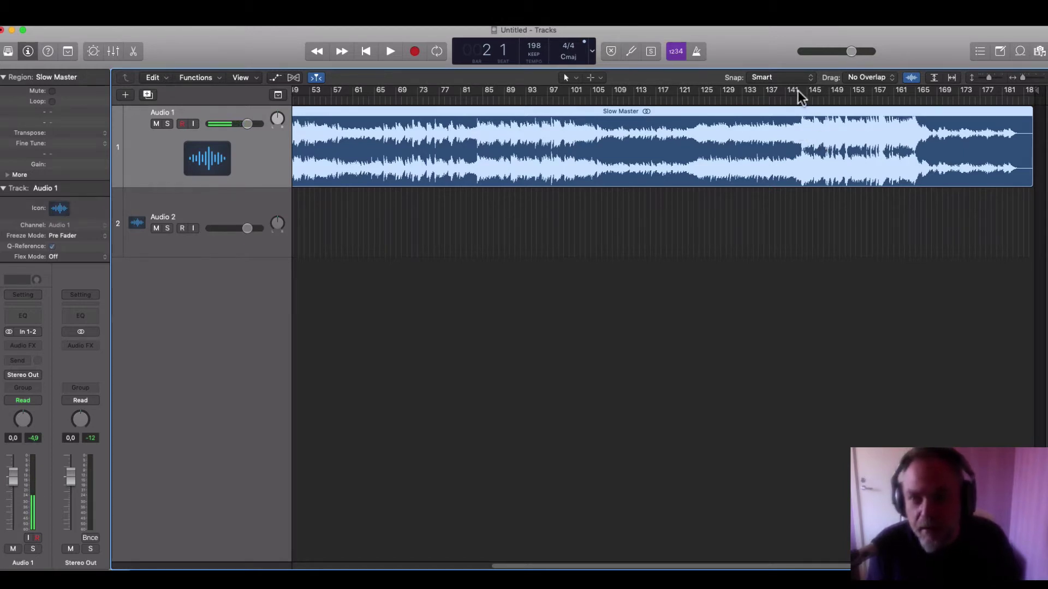
drag(801, 96, 839, 96)
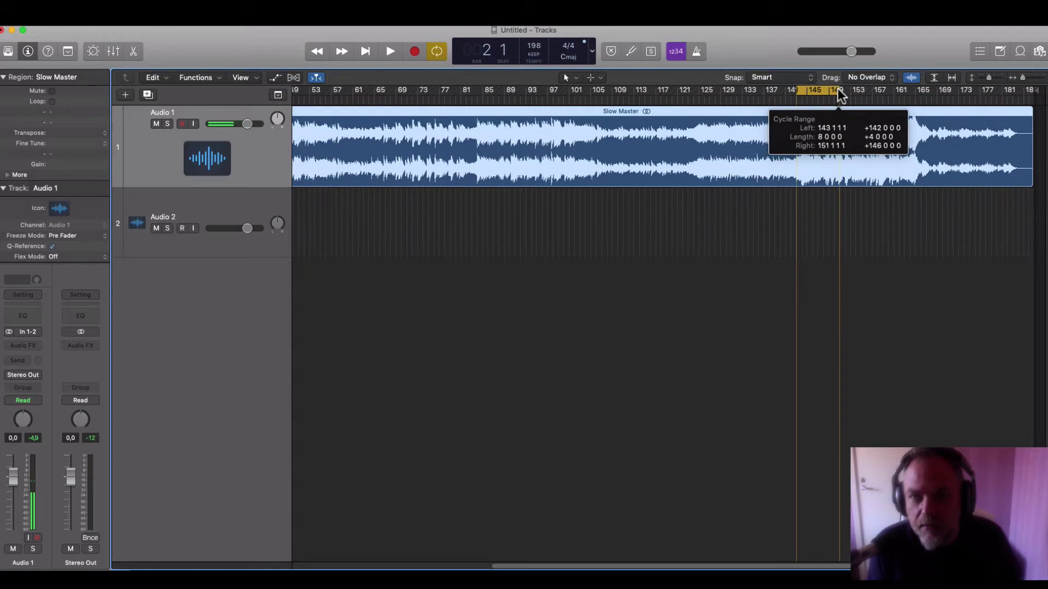
click(730, 97)
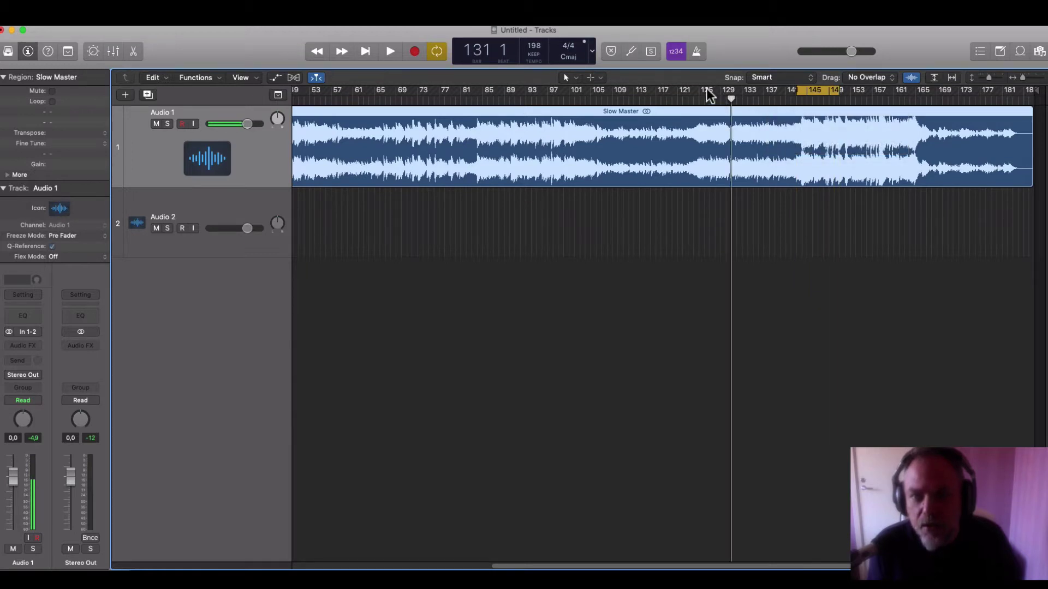
mouse_move(709, 92)
mouse_down()
mouse_move(789, 95)
mouse_move(700, 93)
mouse_up()
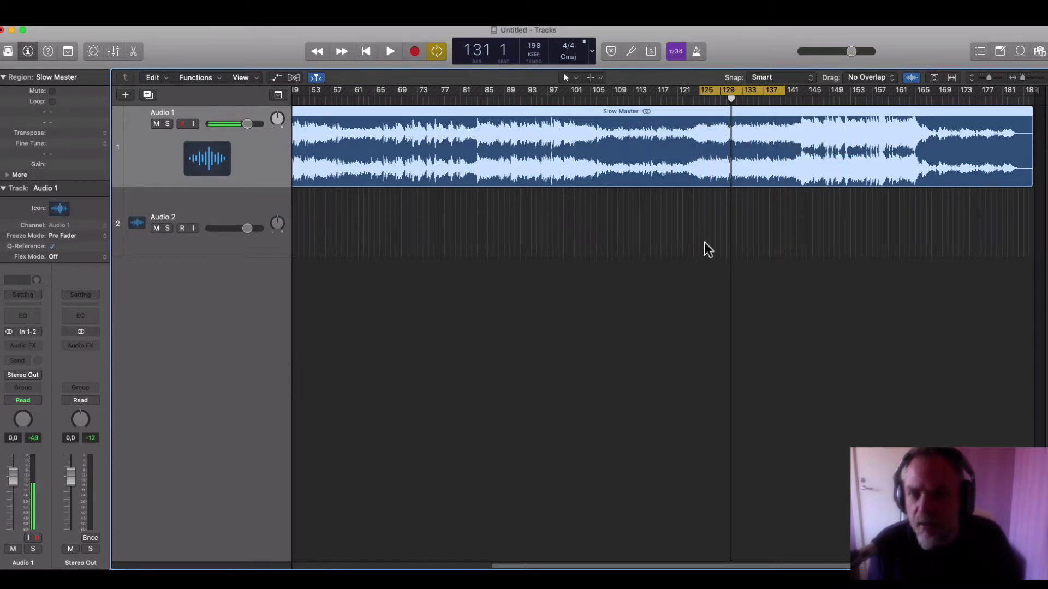
key(space)
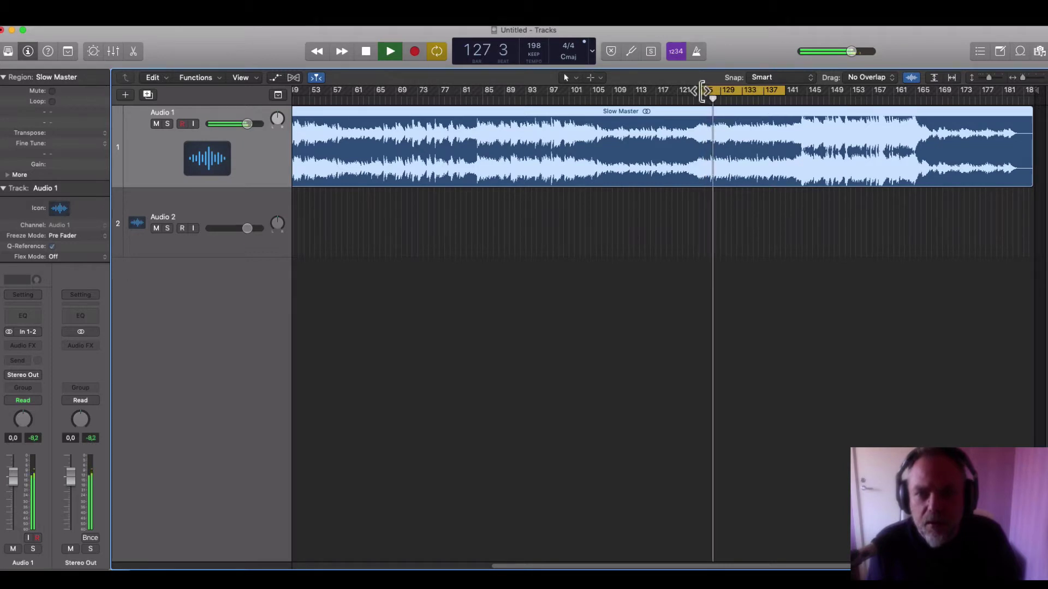
key(space)
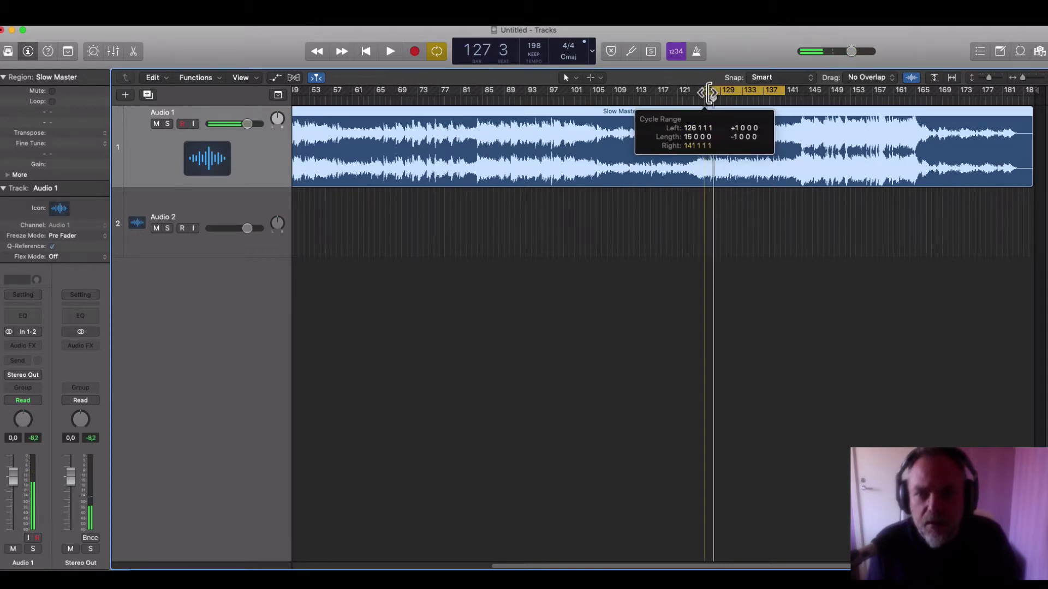
Move the start of the cycle range to bar 127 and listen to the loop
key(super+Right)
key(super+Right)
key(super+Right)
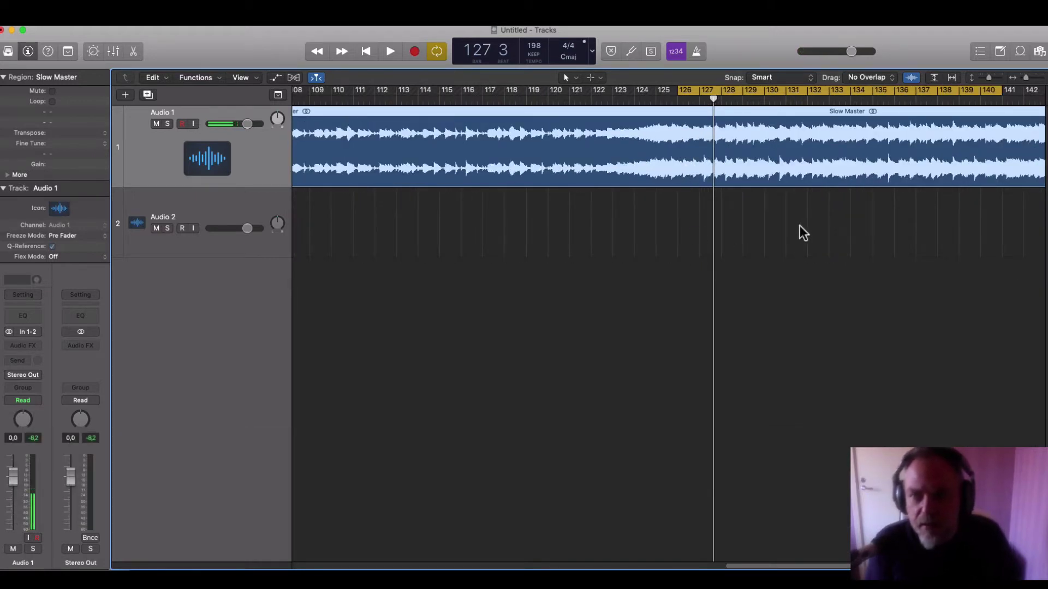
key(space)
key(space)
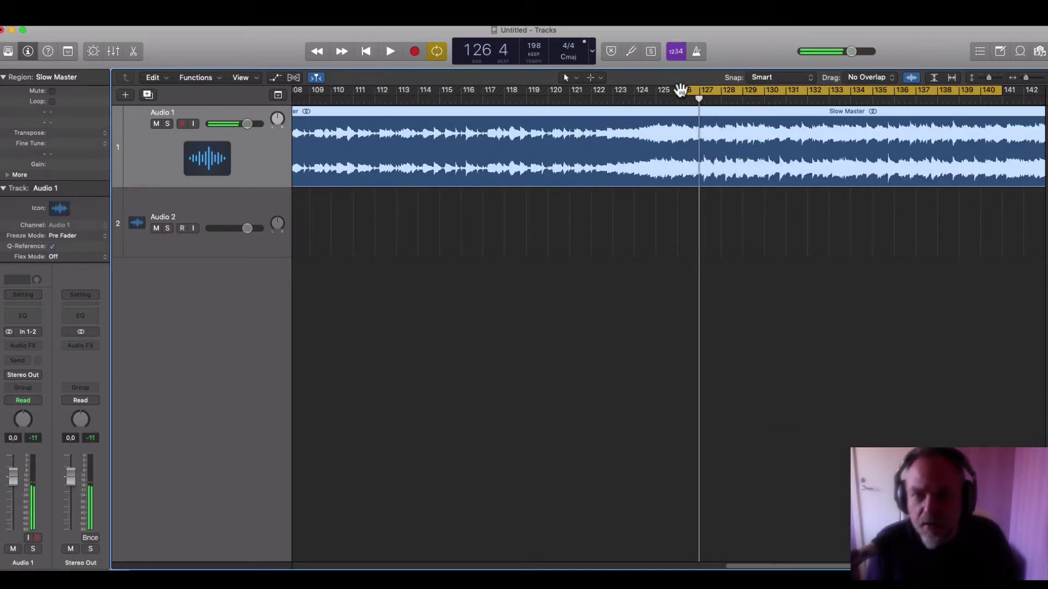
drag(681, 91, 701, 92)
key(space)
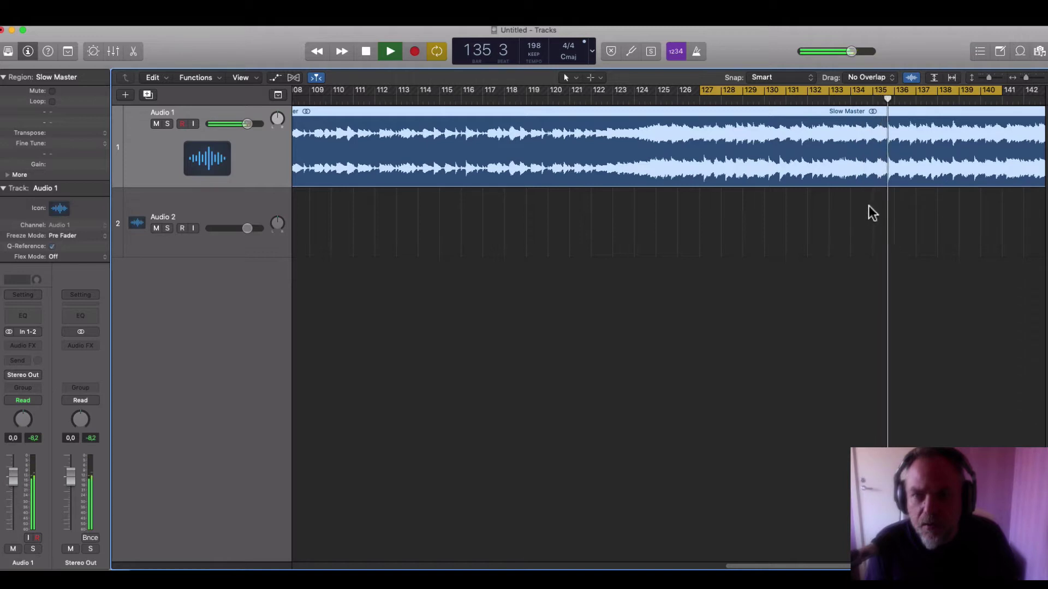
key(space)
Shorten the cycle range to start at bar 135 and listen to the loop
drag(703, 93, 877, 104)
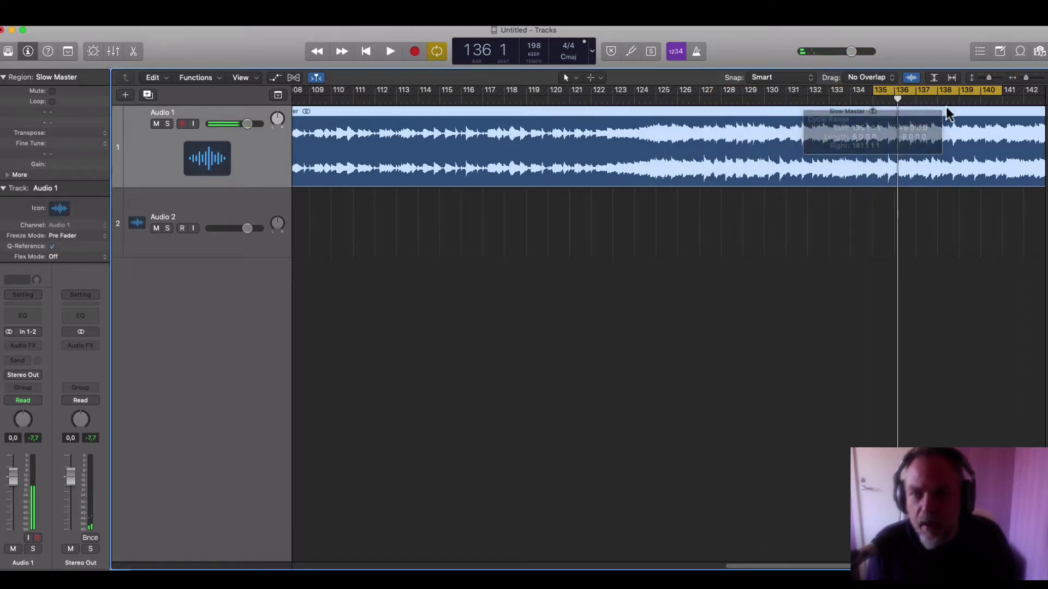
key(space)
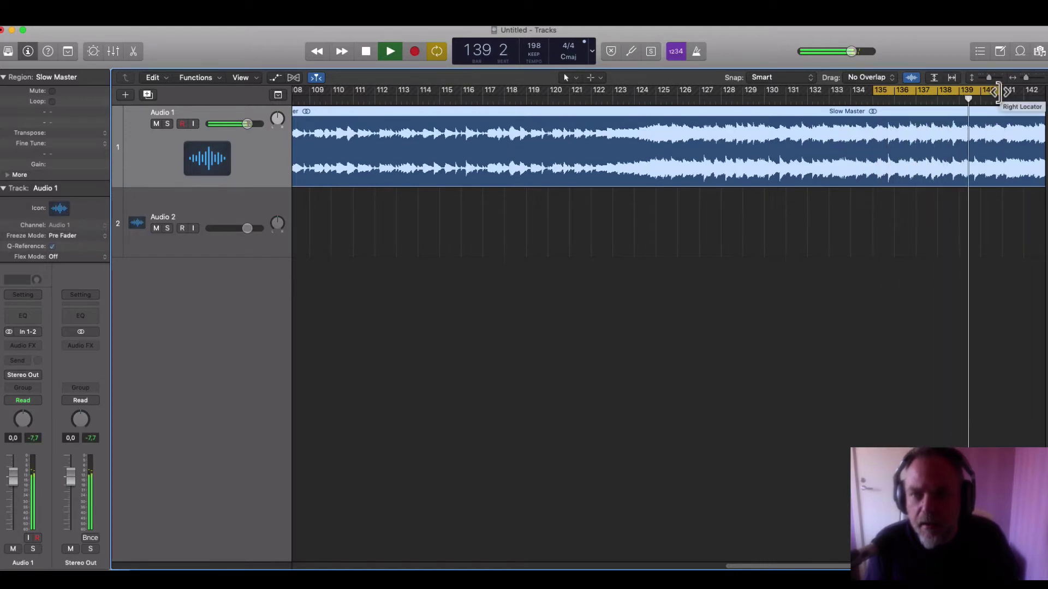
key(space)
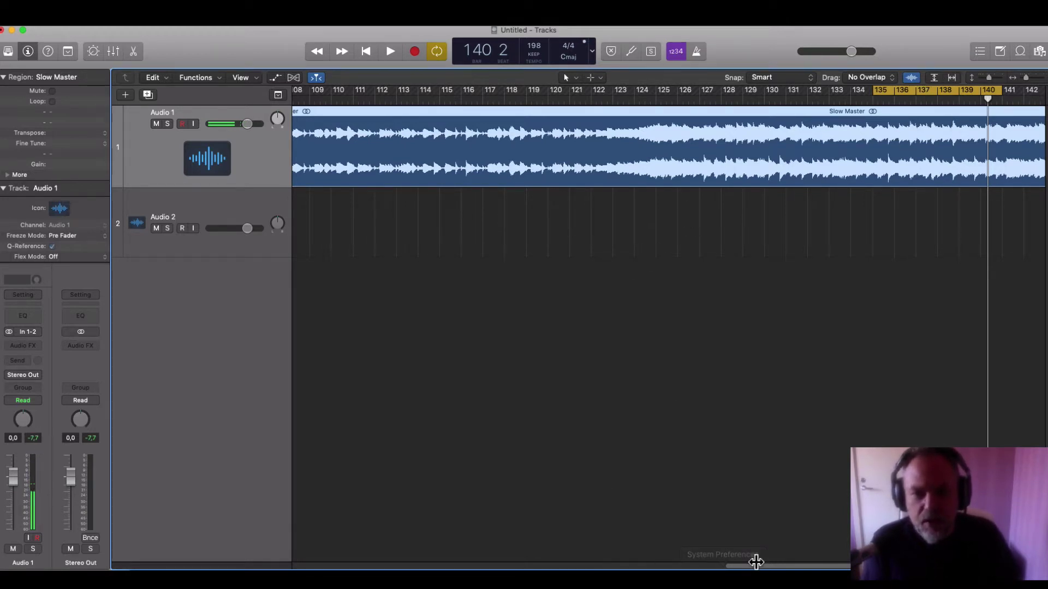
Set the cycle range to bars 143 to 156 and play the loudest section to check its peak level
drag(761, 568, 833, 566)
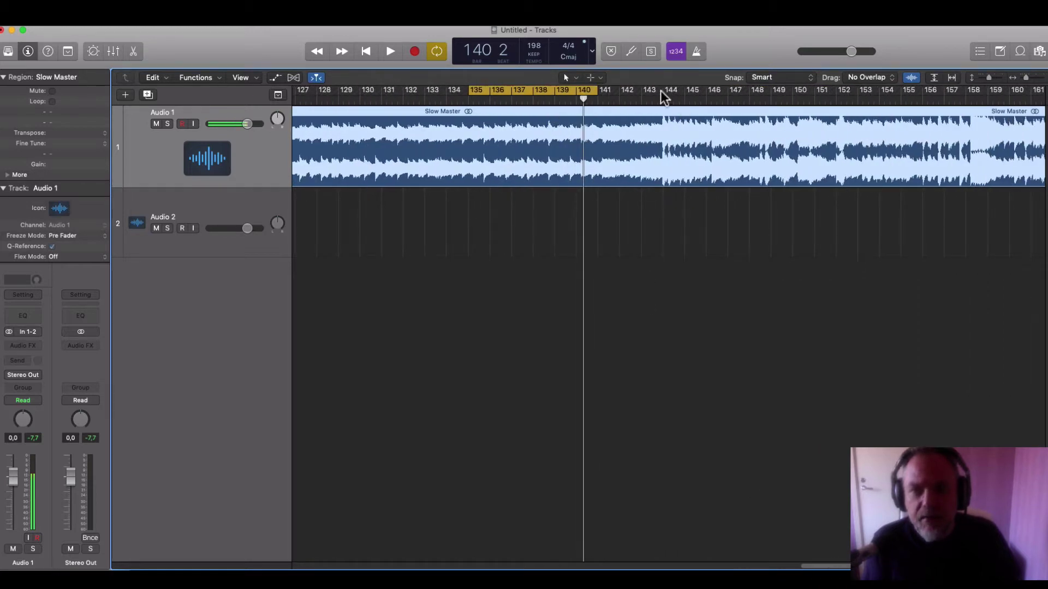
drag(653, 95, 923, 100)
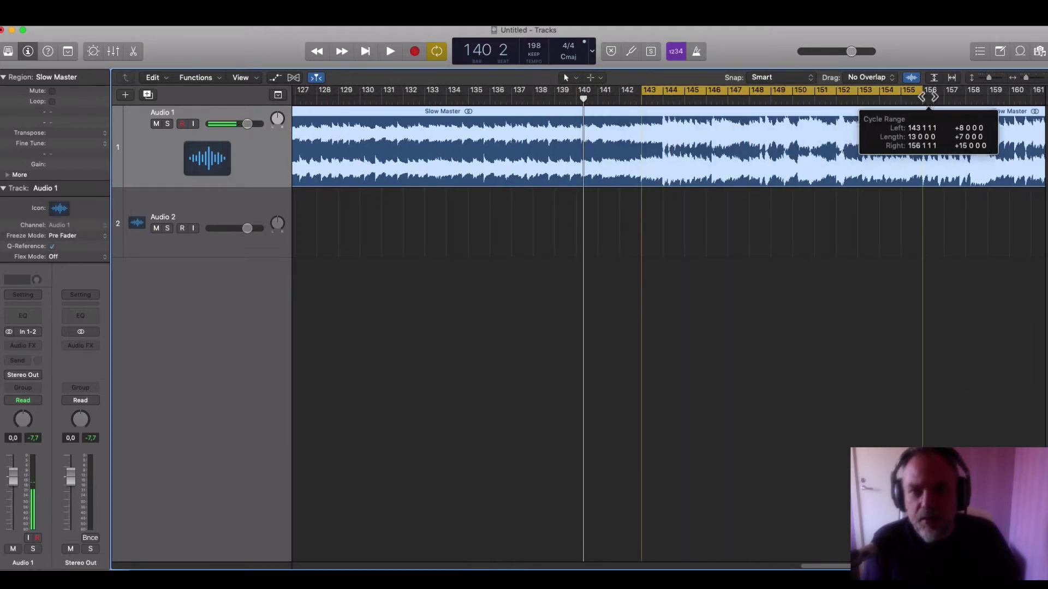
key(space)
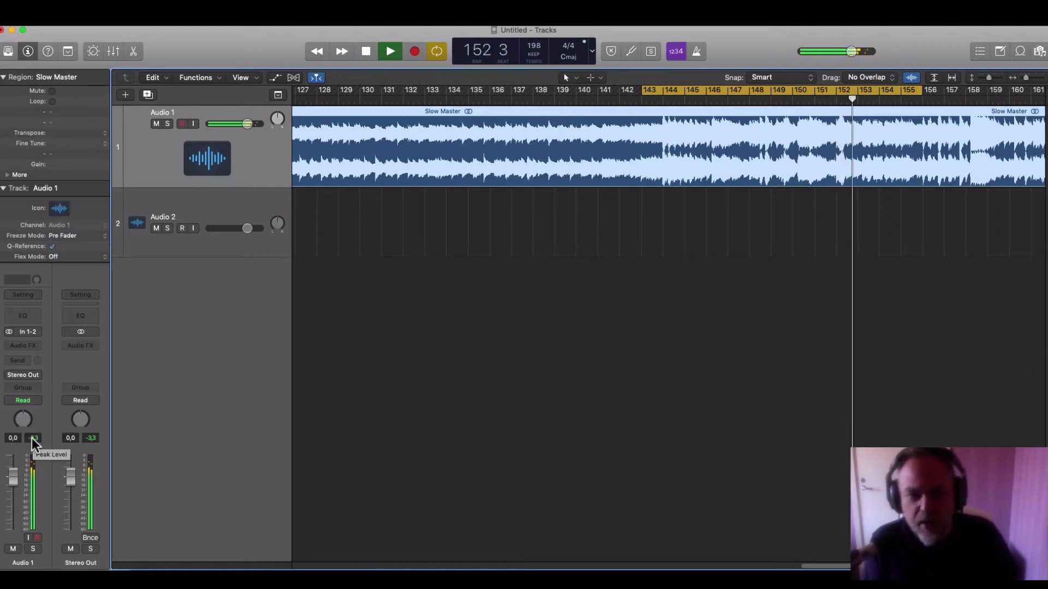
key(space)
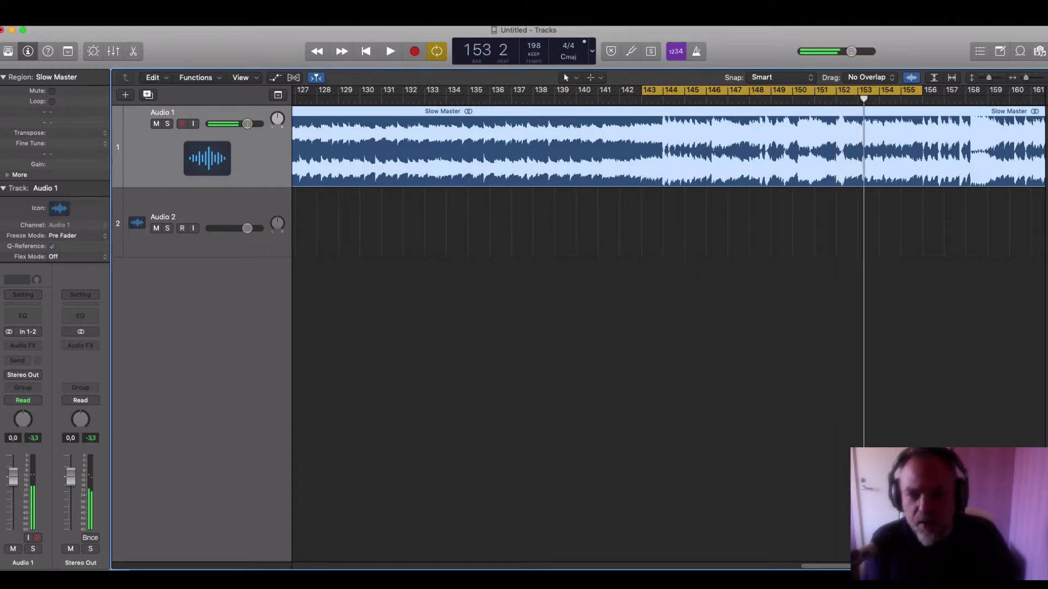
Draw a cycle range over bars 132 to 137, audition it, and trim its start to bar 133
scroll(835, 513, left, 5)
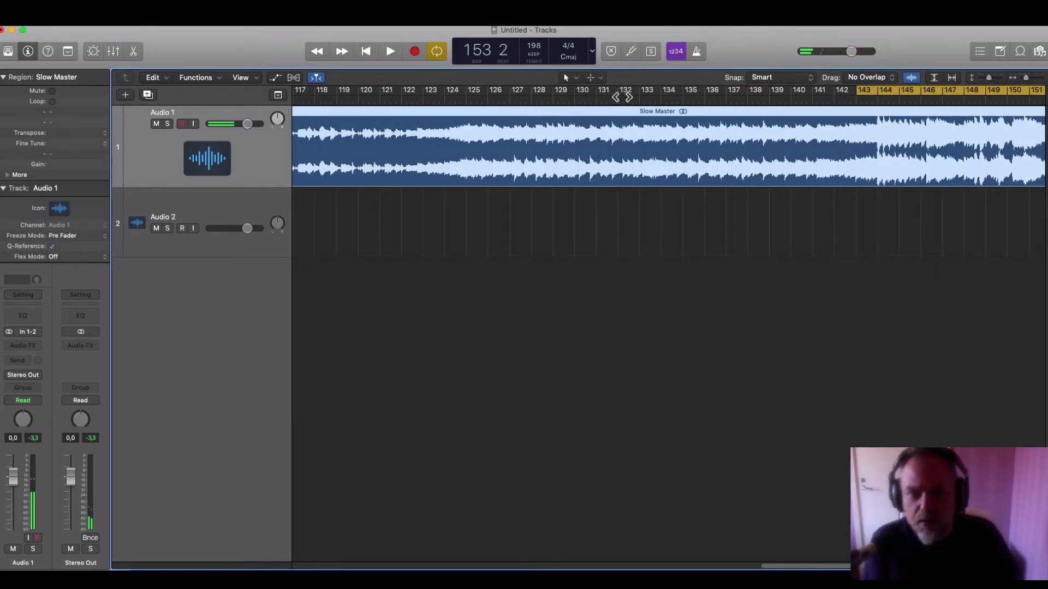
drag(622, 96, 725, 94)
key(space)
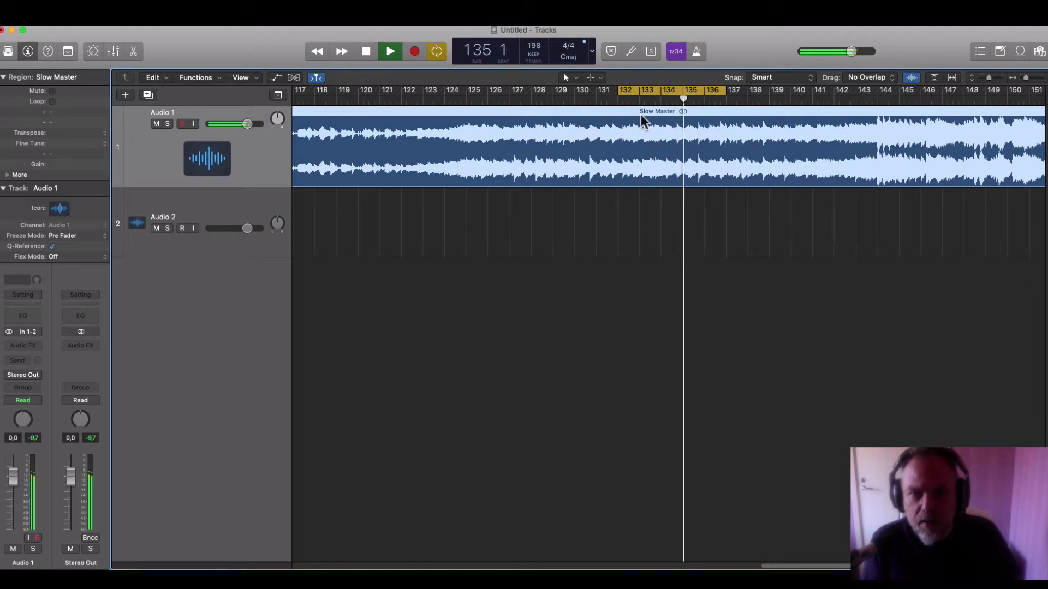
key(space)
drag(622, 93, 641, 93)
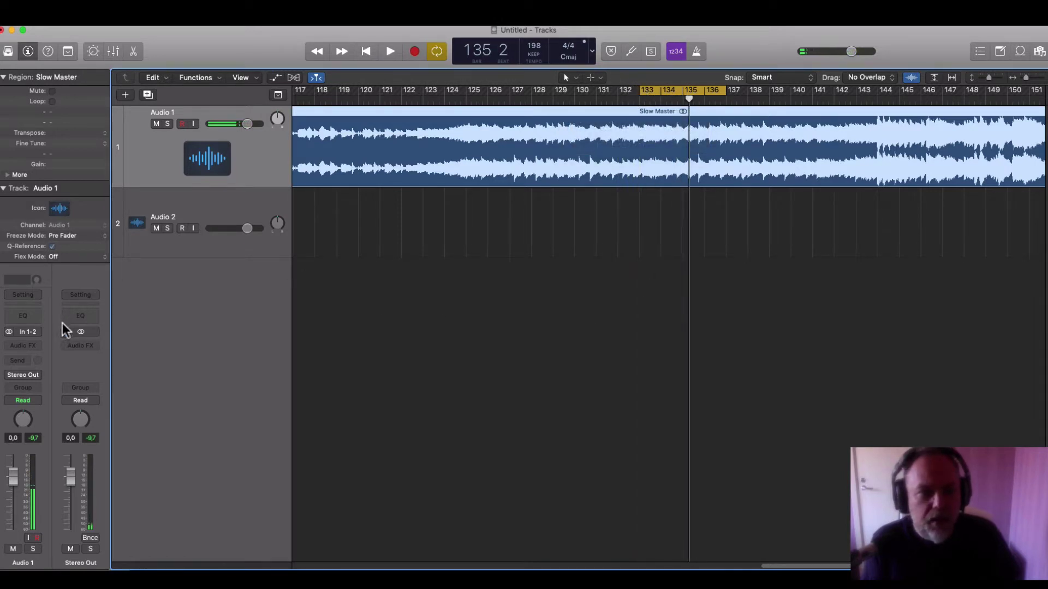
Insert a Channel EQ on the Stereo Out channel and open its window
double_click(96, 318)
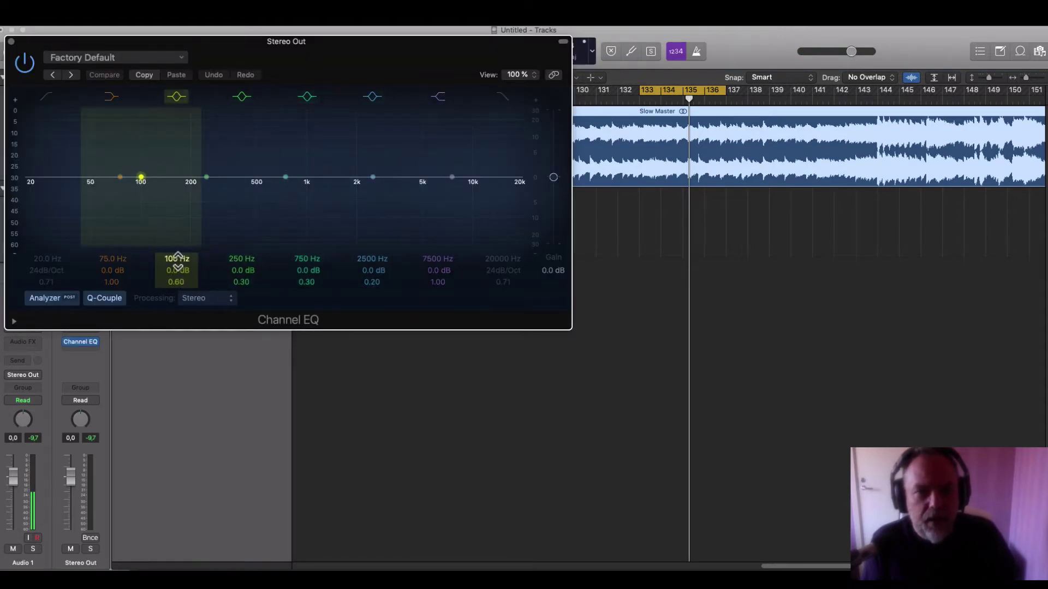
Narrow the 100 Hz band to Q 100, sweep it boosted by 24 dB during playback, and set it to -4.0 dB at 1320 Hz
drag(179, 282, 330, 105)
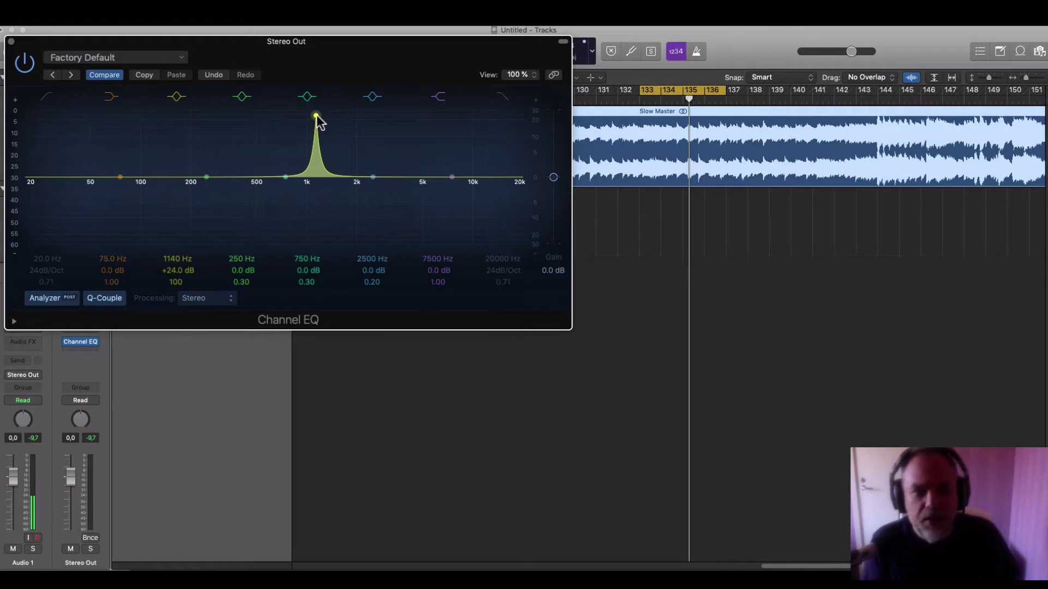
key(space)
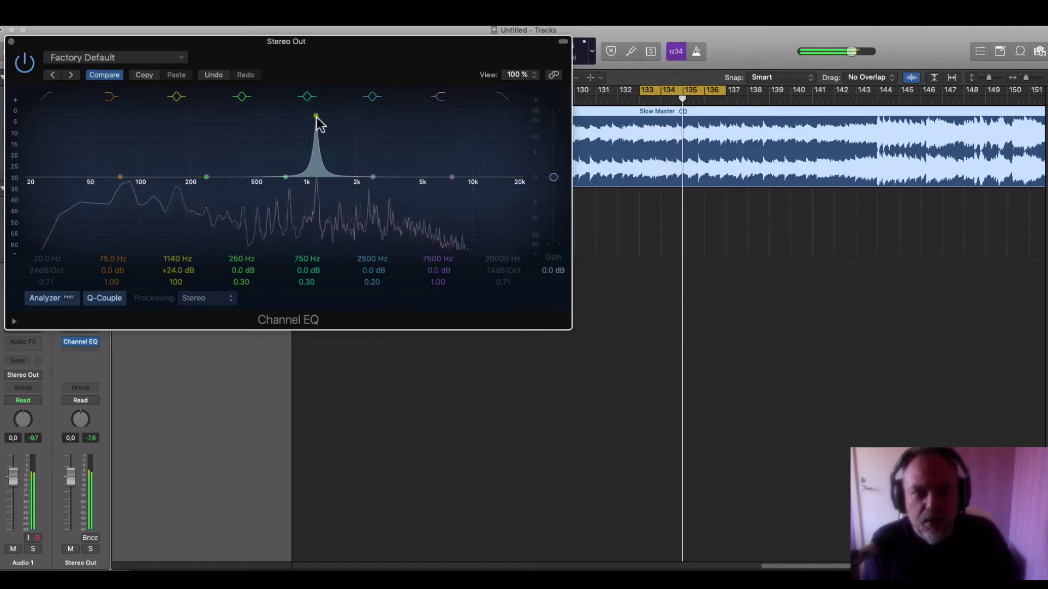
drag(316, 116, 329, 116)
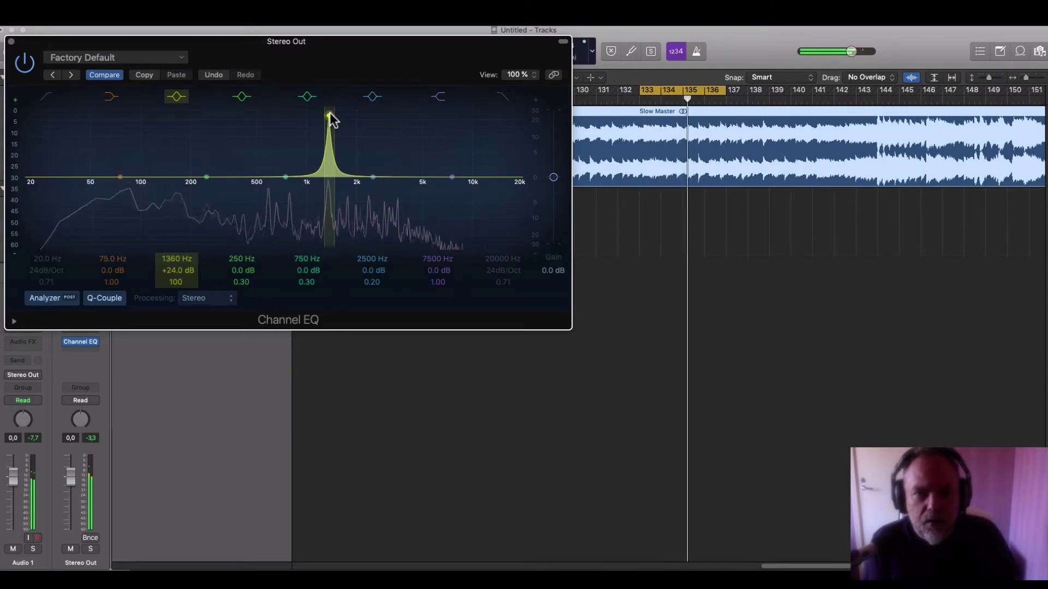
drag(329, 113, 328, 113)
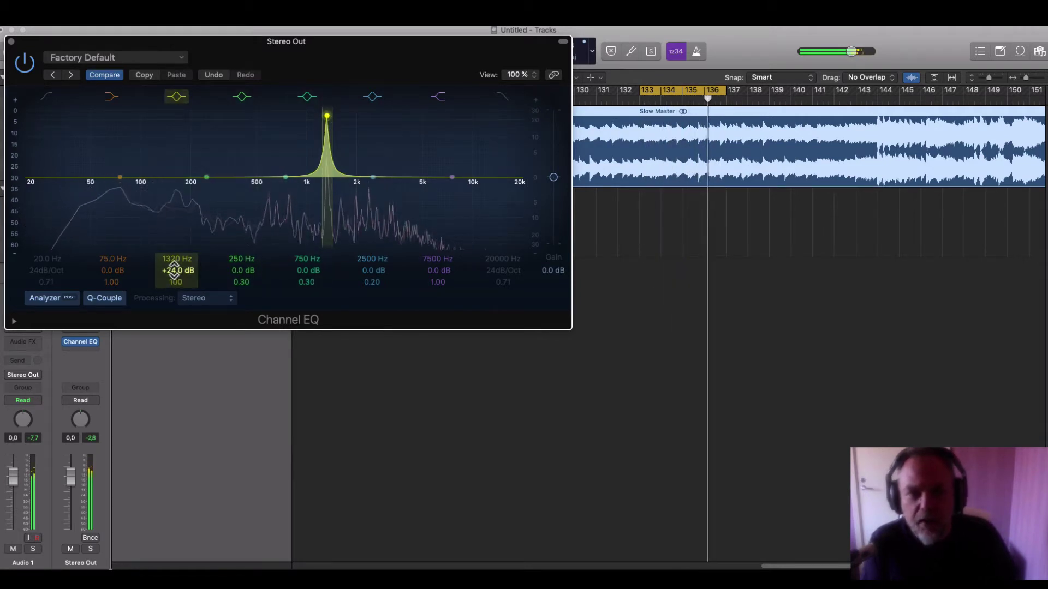
drag(176, 267, 176, 340)
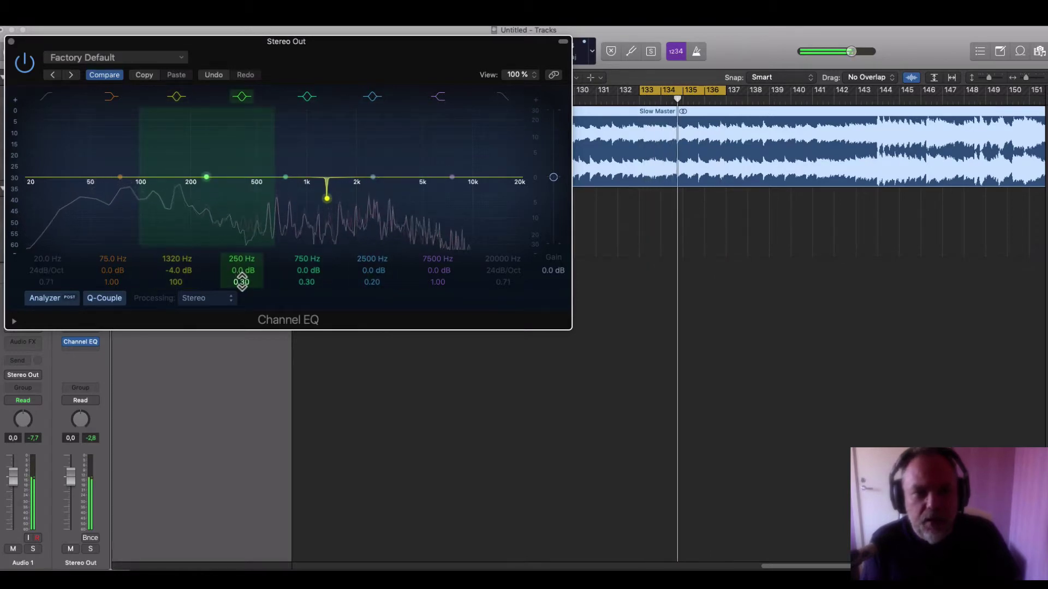
Narrow the 250 Hz band to Q 100, sweep it at +24 dB through the upper mids, and set it to -4.5 dB at 2350 Hz
drag(240, 276, 241, 229)
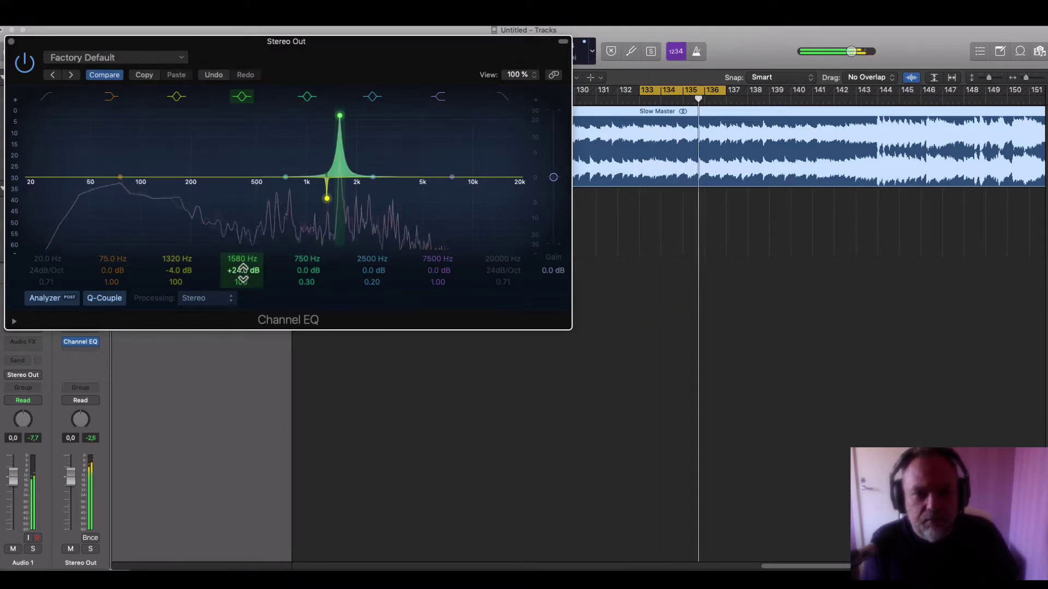
drag(242, 273, 242, 263)
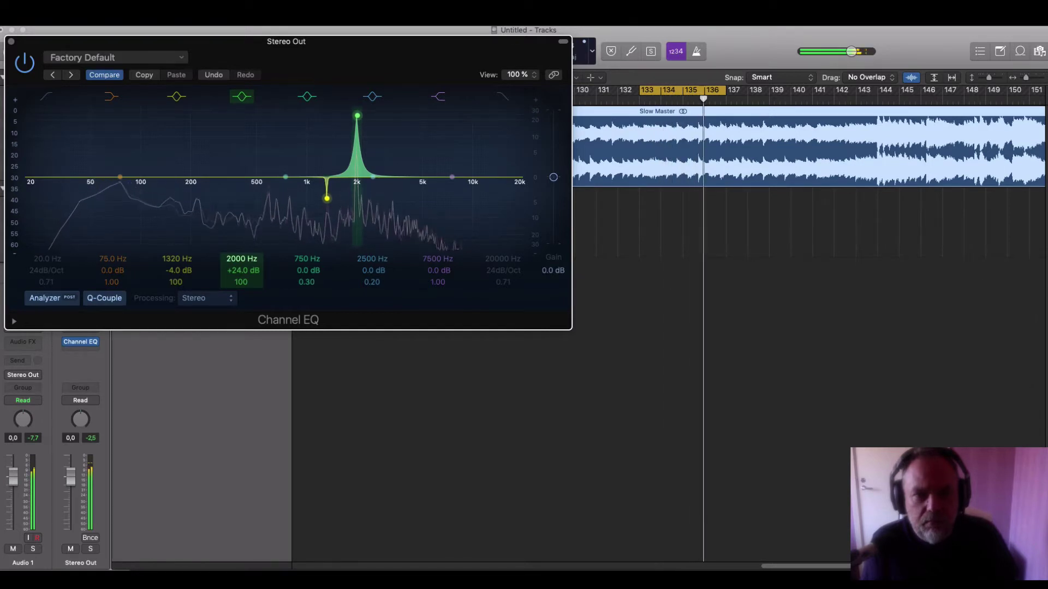
drag(243, 263, 242, 262)
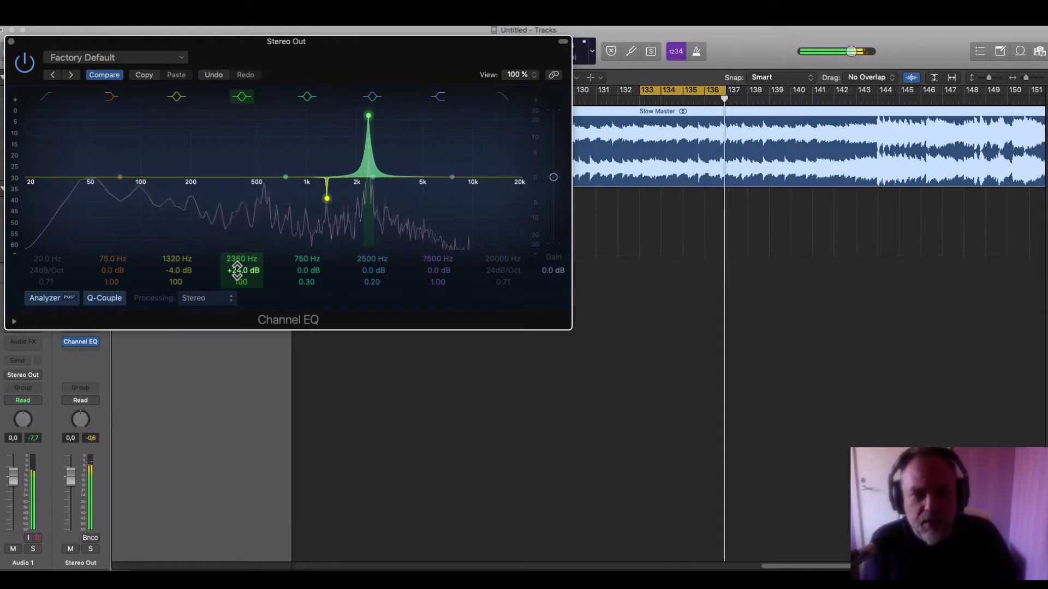
drag(237, 261, 238, 298)
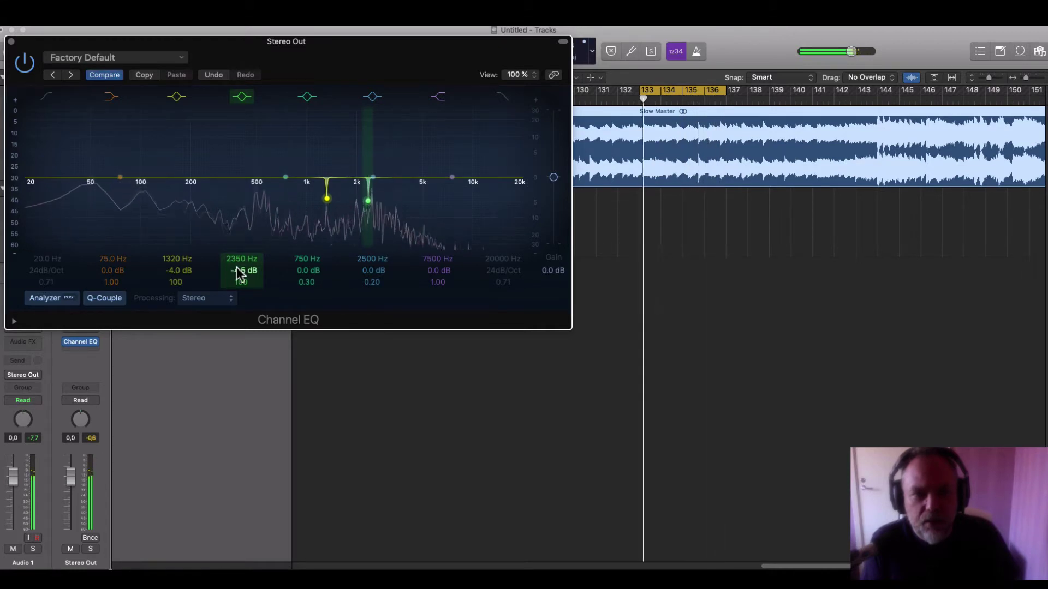
Narrow the 750 Hz band to Q 100, sweep it at +24 dB up to about 4050 Hz, and set it to -3.5 dB at 3550 Hz
drag(310, 283, 306, 221)
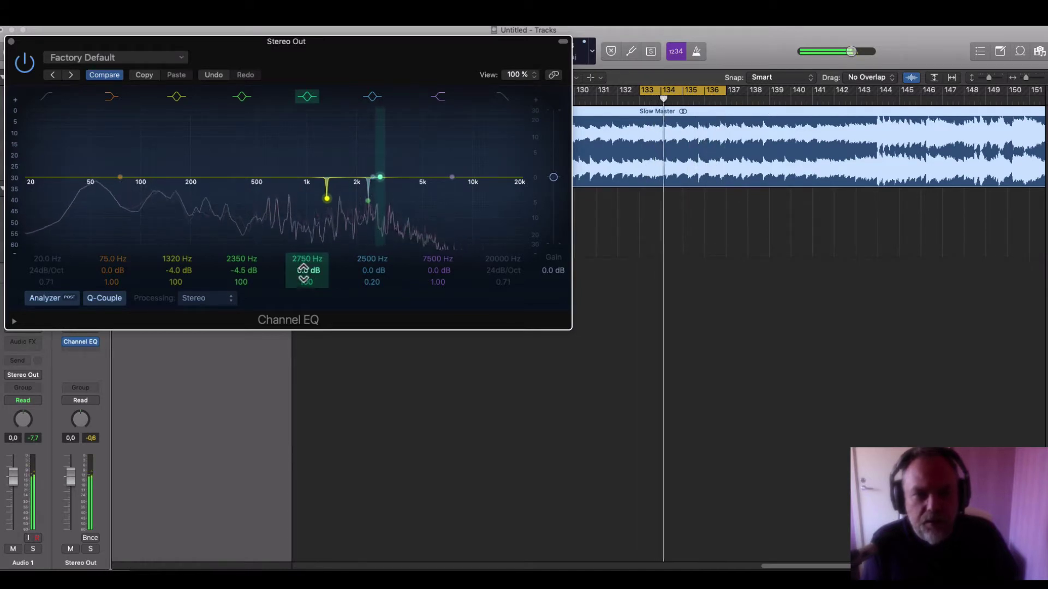
mouse_move(304, 271)
mouse_down()
mouse_move(303, 230)
mouse_move(304, 263)
mouse_up()
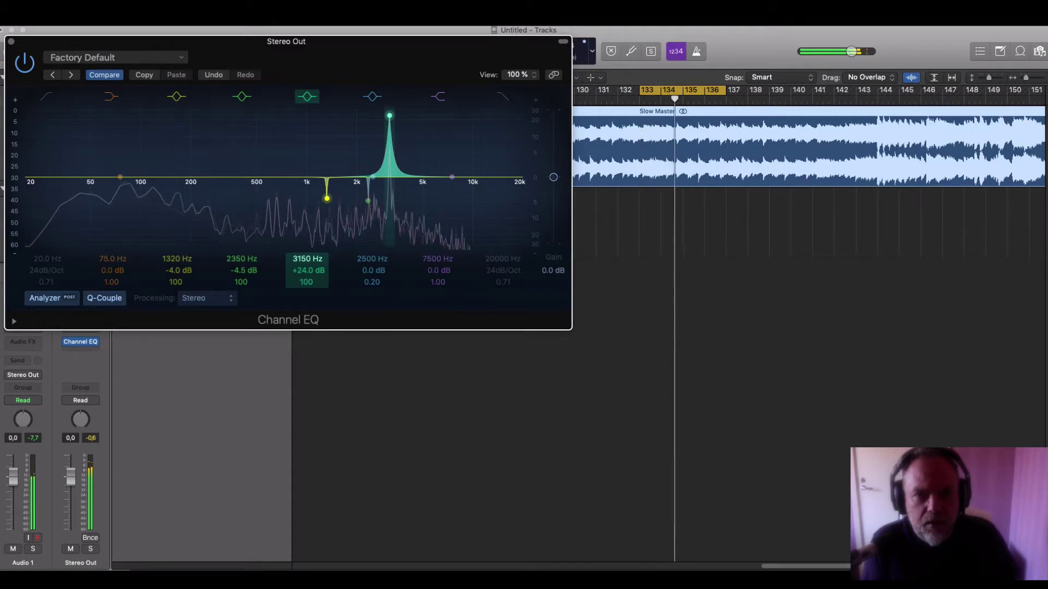
drag(305, 260, 305, 260)
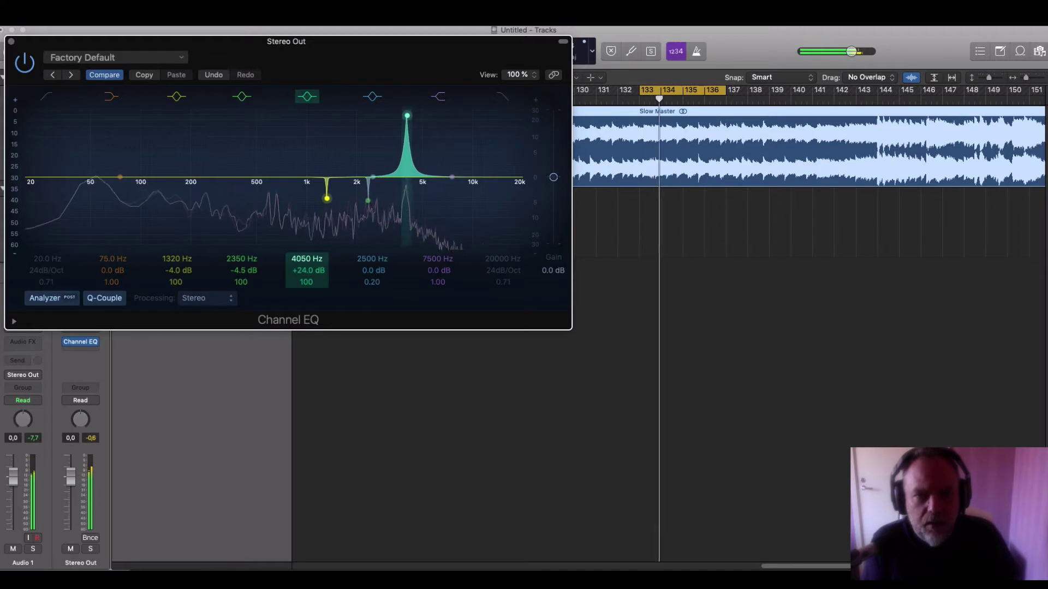
drag(306, 259, 306, 258)
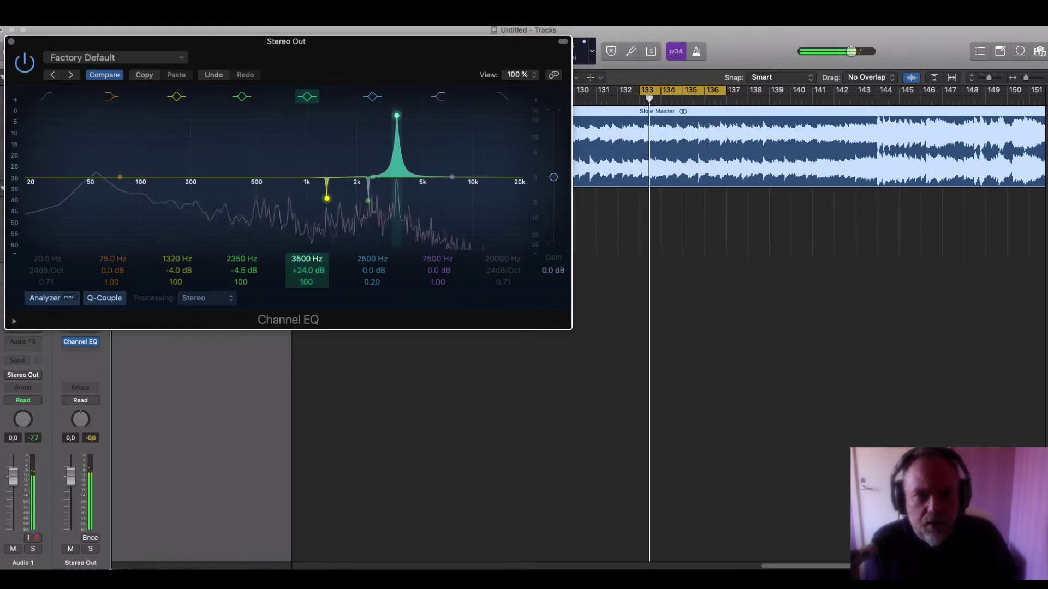
drag(306, 259, 307, 258)
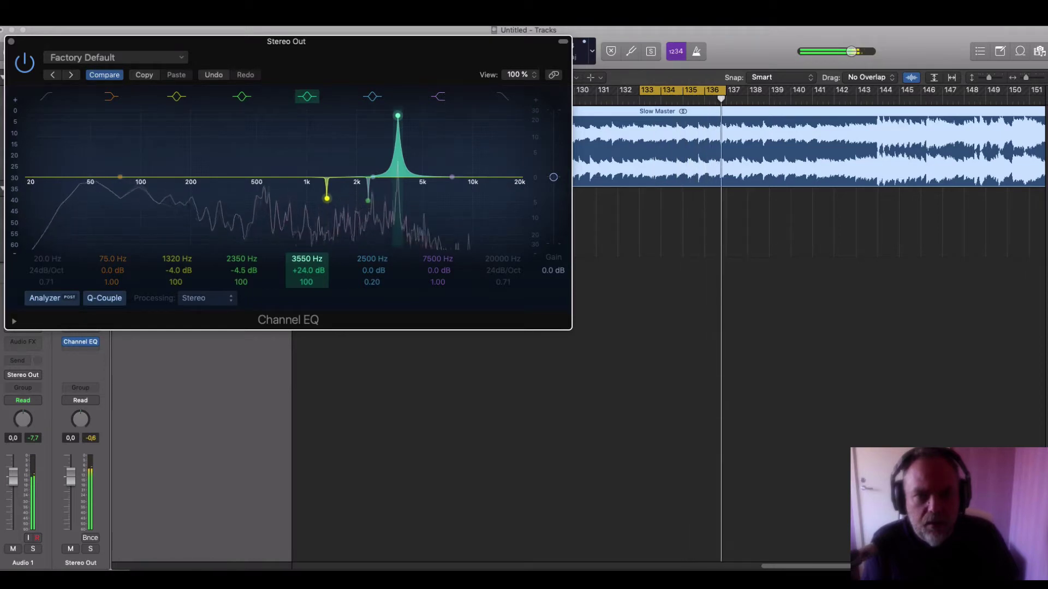
drag(301, 272, 302, 281)
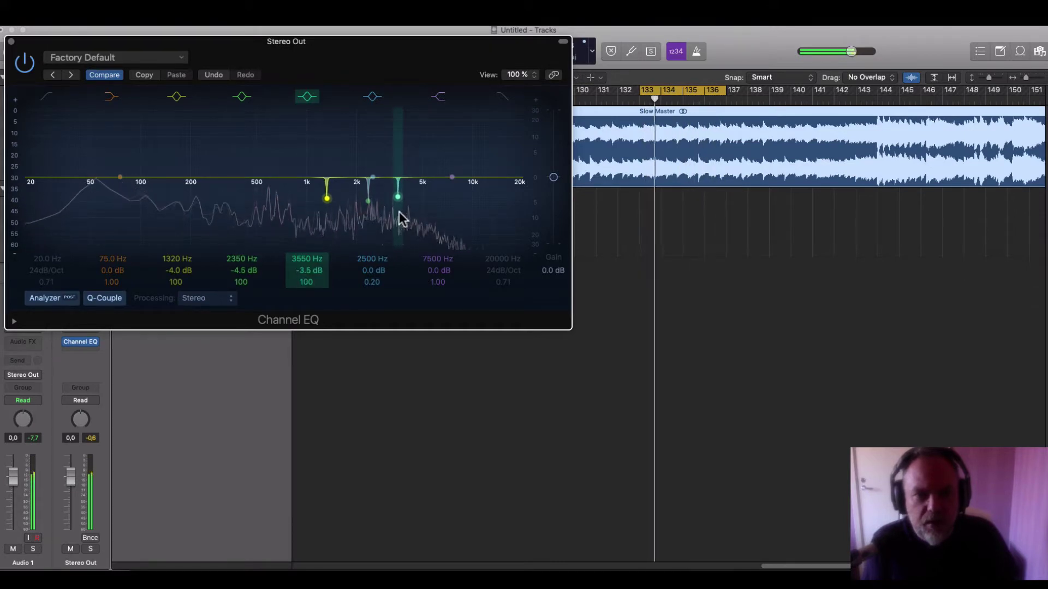
Narrow the 2500 Hz band to Q 100, boost it to +24 dB, and sweep it up to 5600 Hz
drag(371, 283, 370, 219)
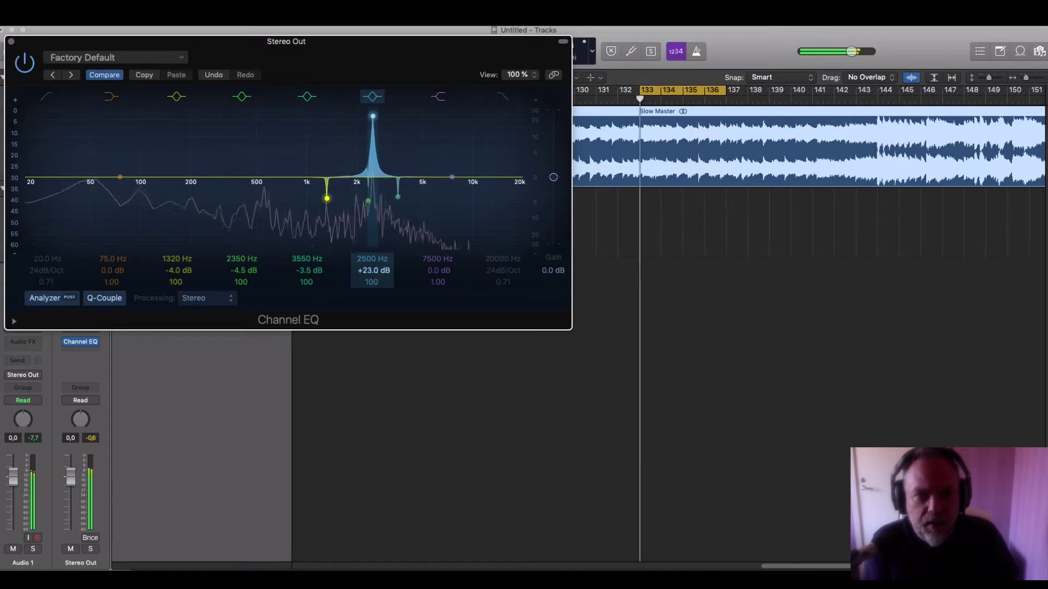
drag(371, 260, 371, 179)
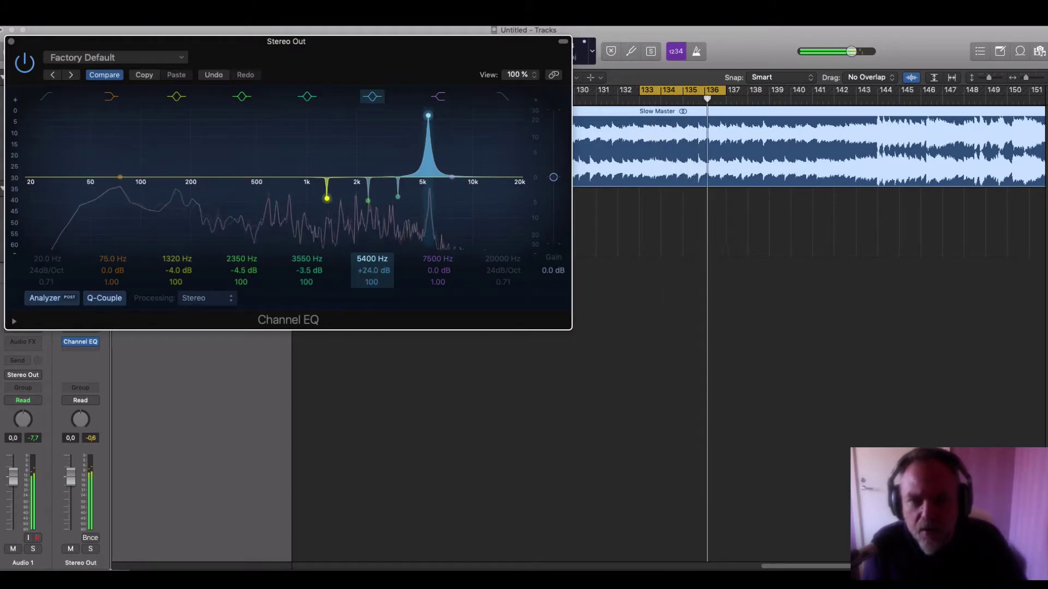
drag(366, 260, 371, 260)
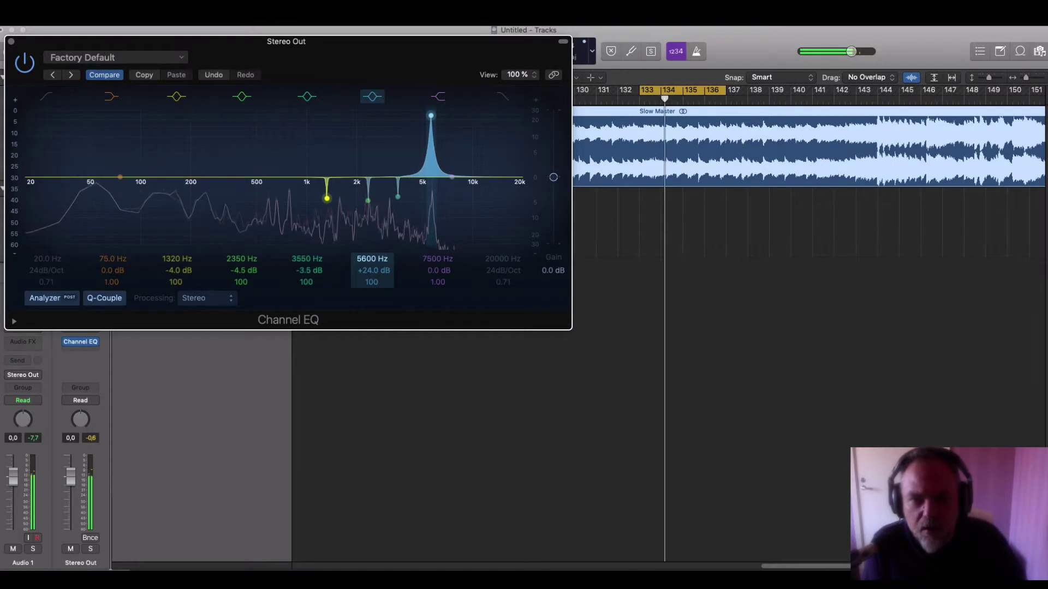
Move the cycle range to bars 138 to 142 and play that section
click(672, 94)
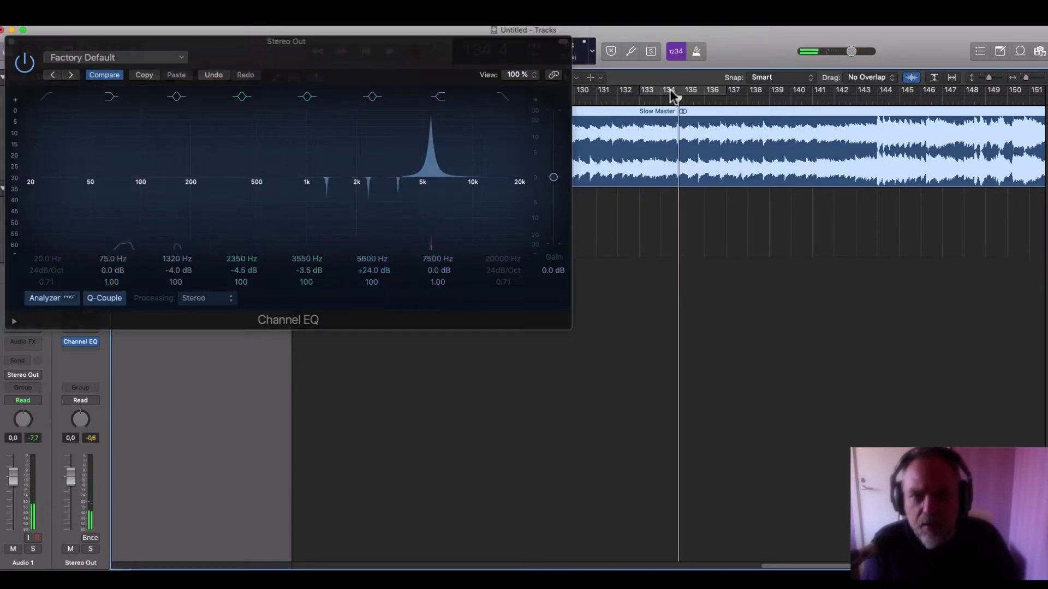
drag(663, 94, 827, 98)
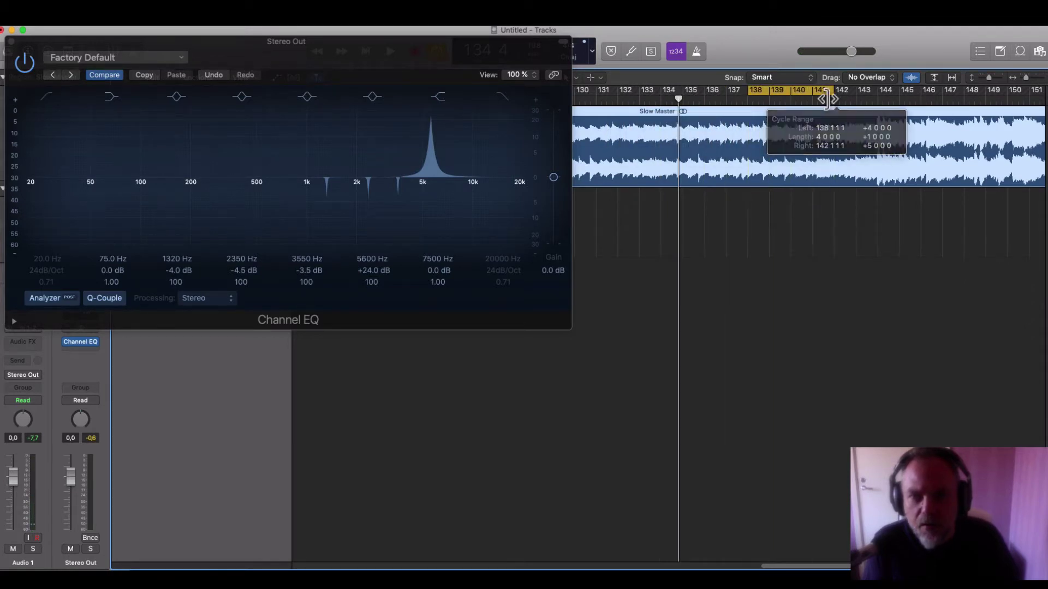
key(space)
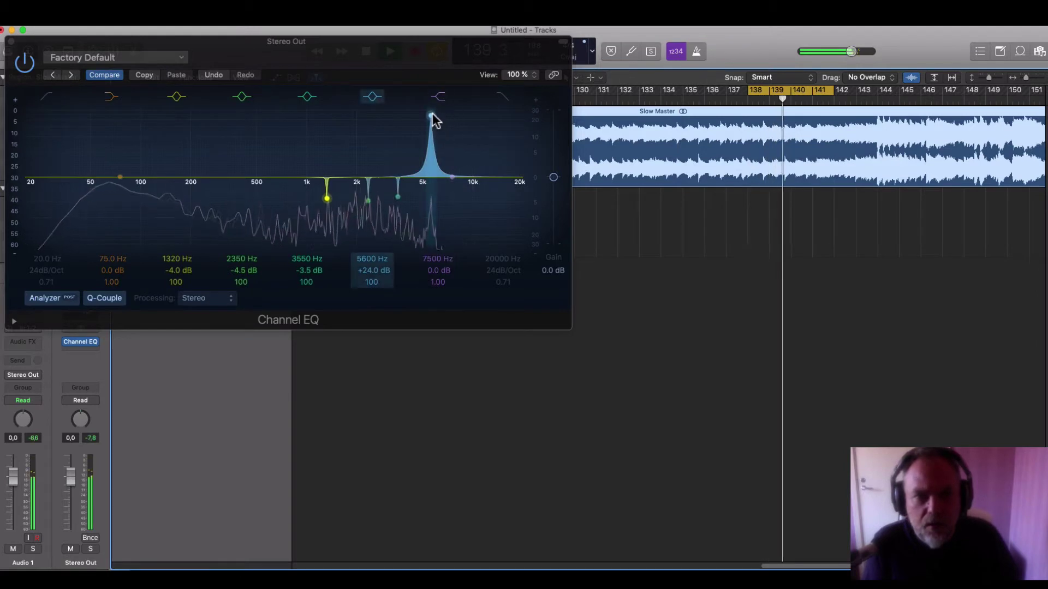
Sweep the boosted 5600 Hz band for resonances, set it to -2.5 dB at 4750 Hz, stop playback, and close the Channel EQ window
drag(432, 113, 420, 114)
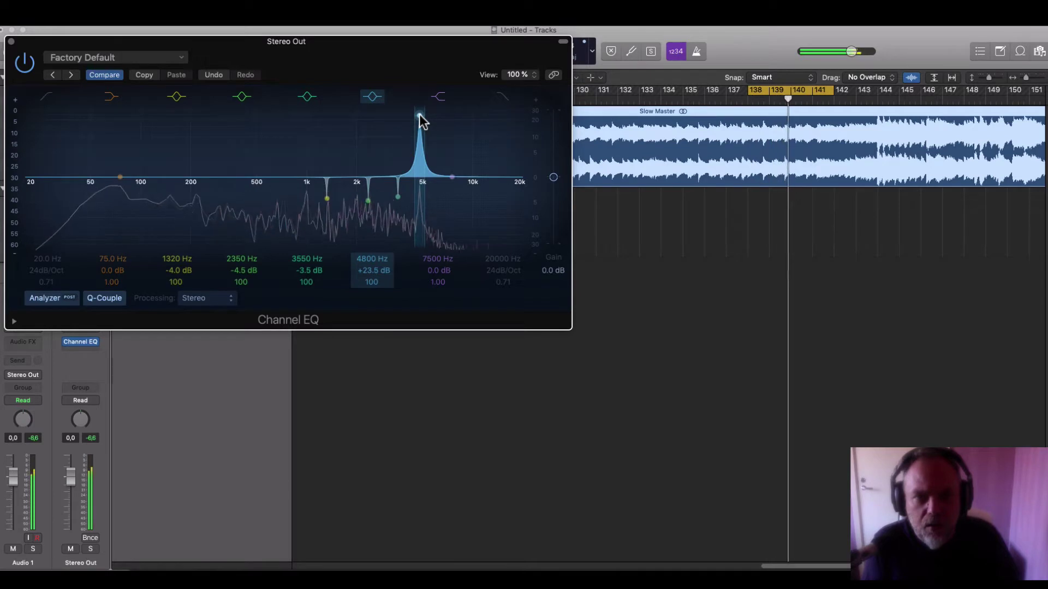
drag(421, 118, 376, 119)
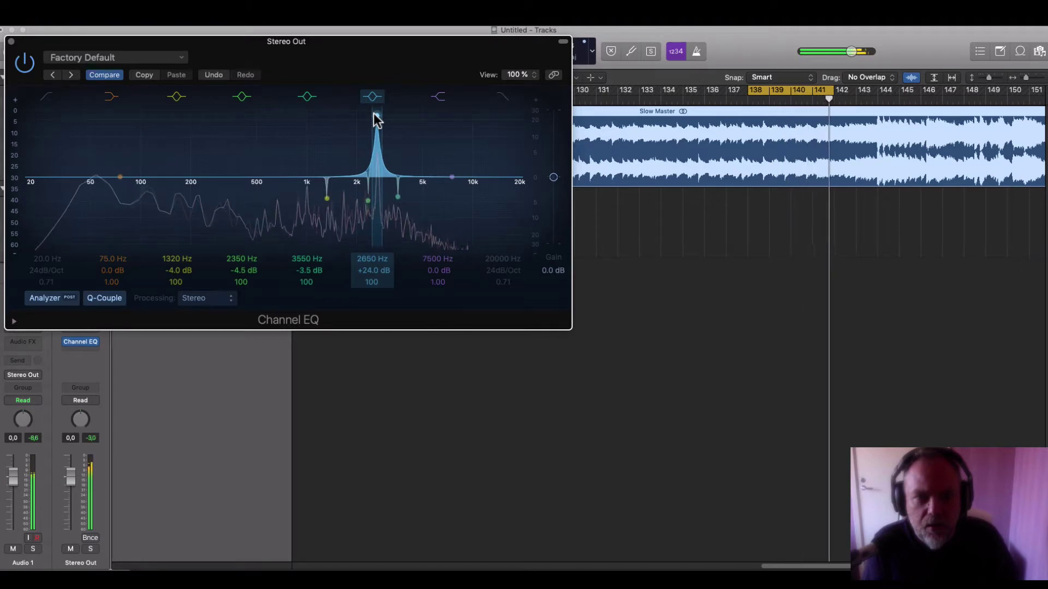
drag(375, 115, 307, 121)
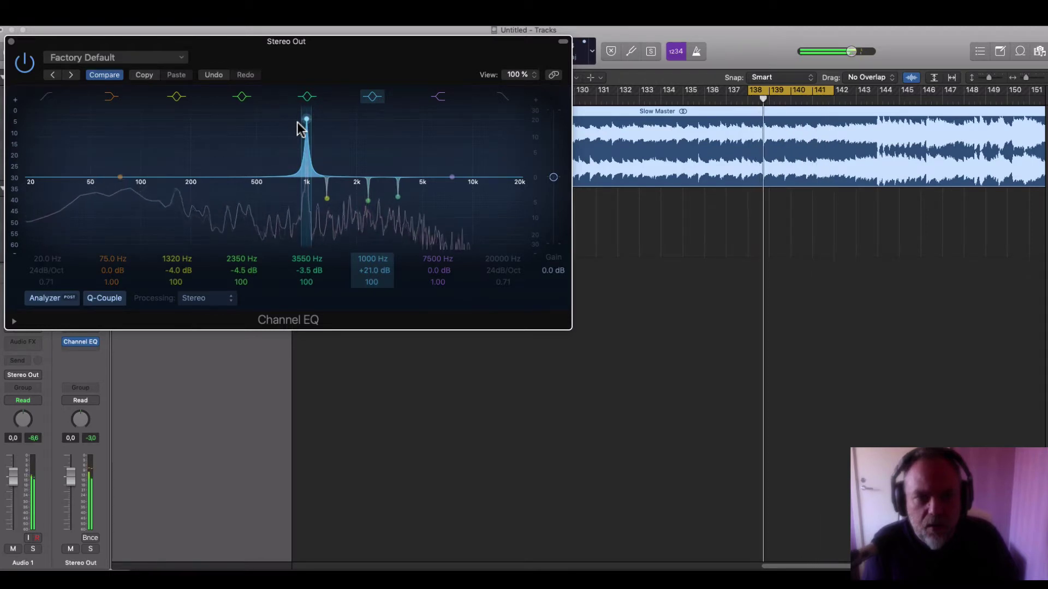
drag(299, 128, 302, 127)
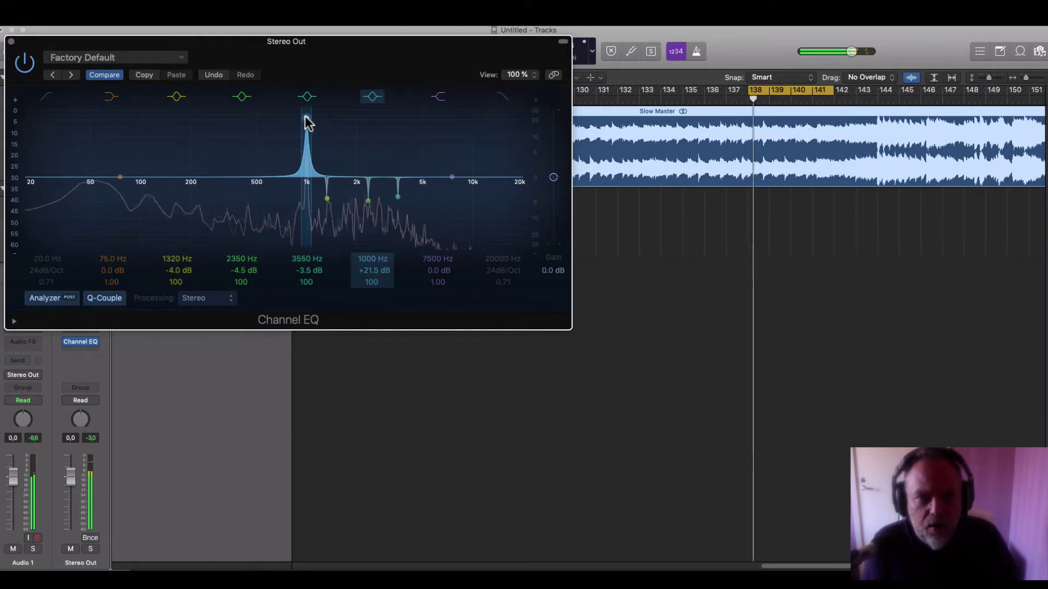
drag(304, 122, 429, 116)
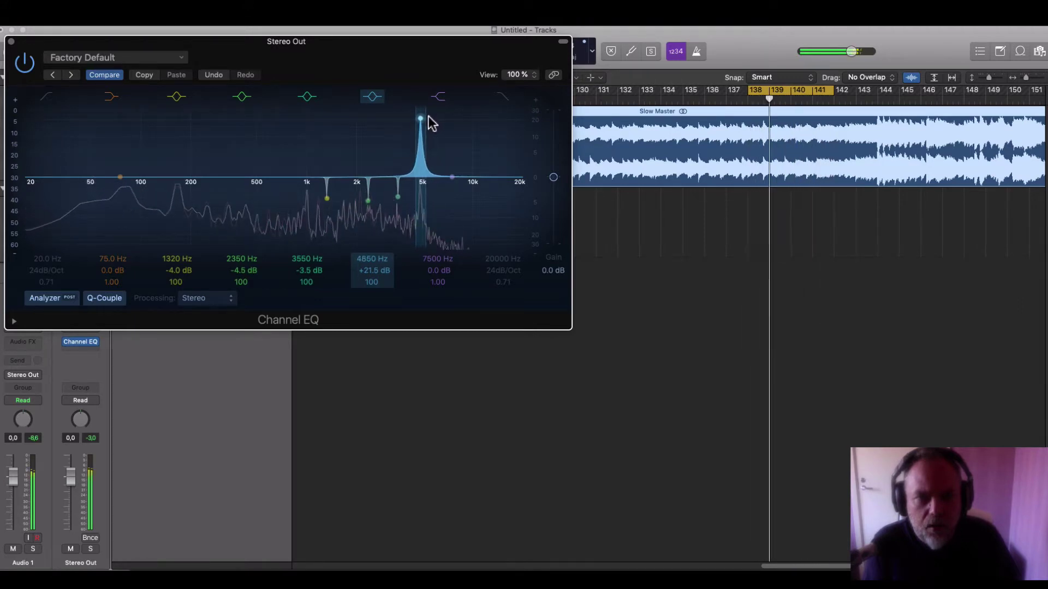
mouse_move(428, 116)
mouse_down()
mouse_move(480, 118)
mouse_move(427, 123)
mouse_up()
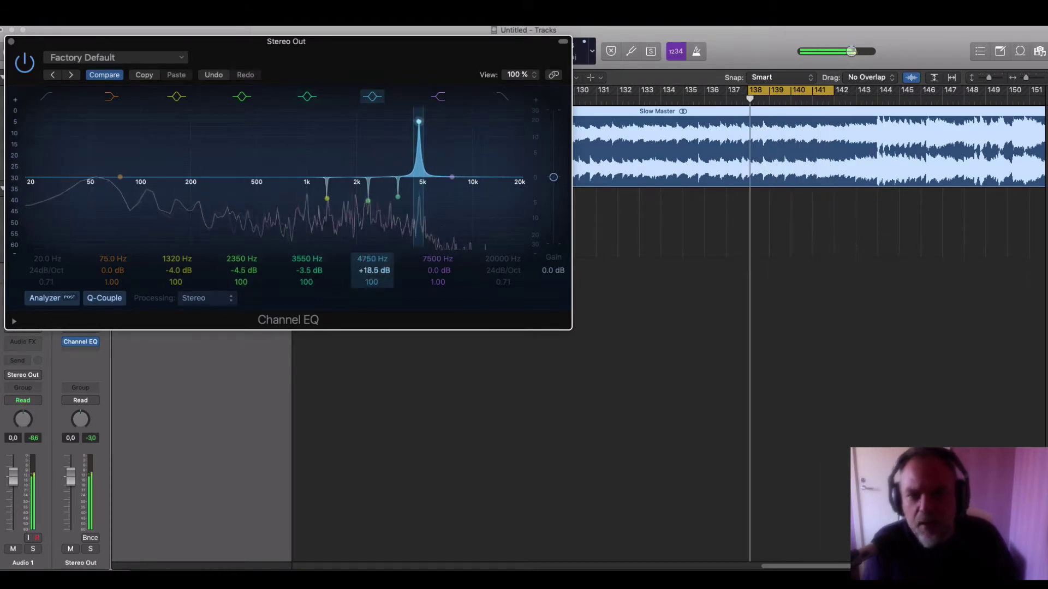
drag(366, 270, 366, 292)
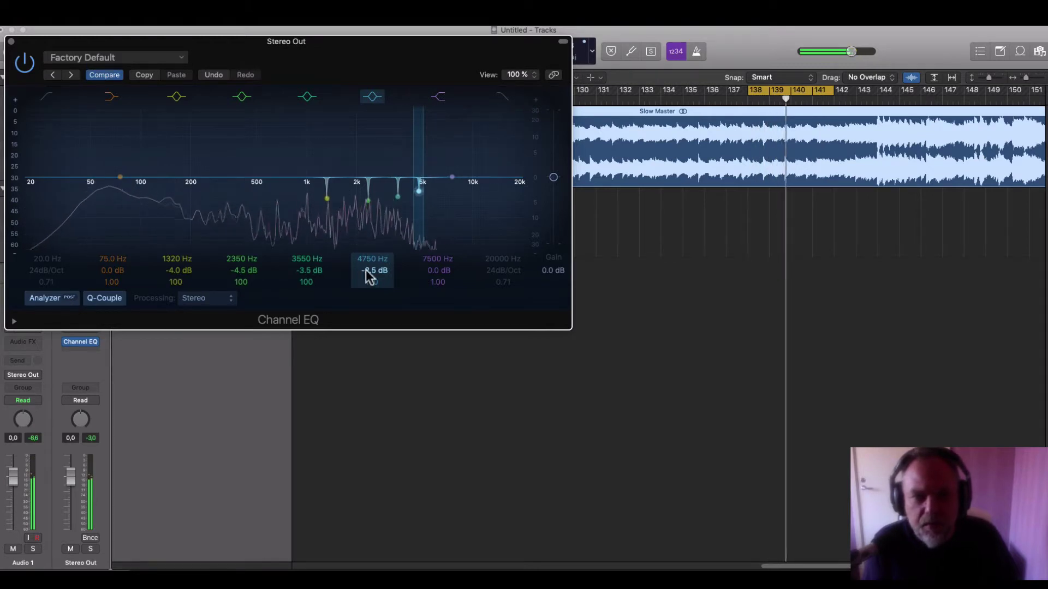
key(space)
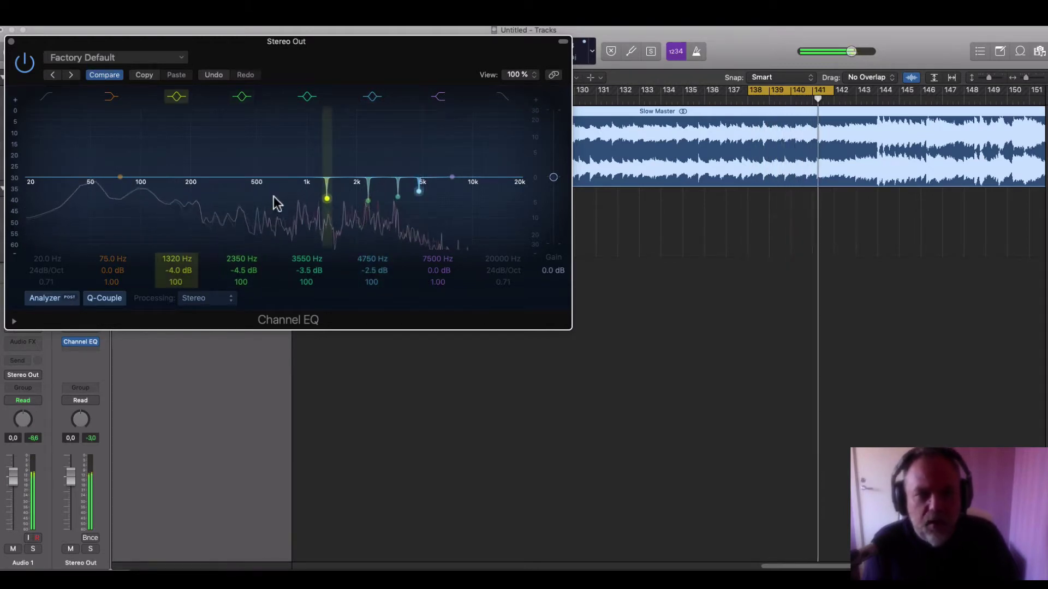
click(11, 41)
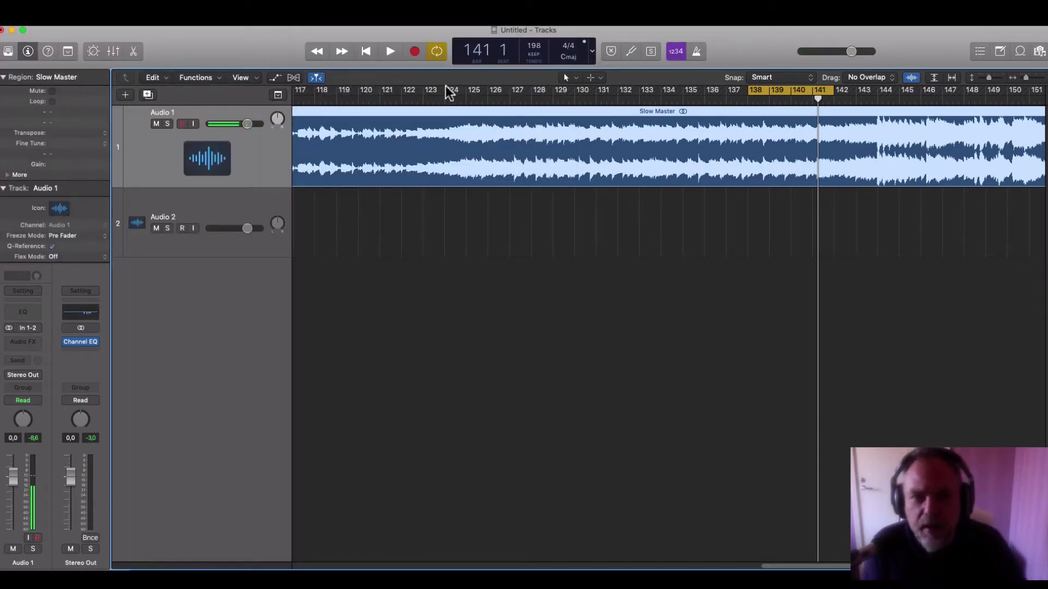
drag(446, 90, 861, 87)
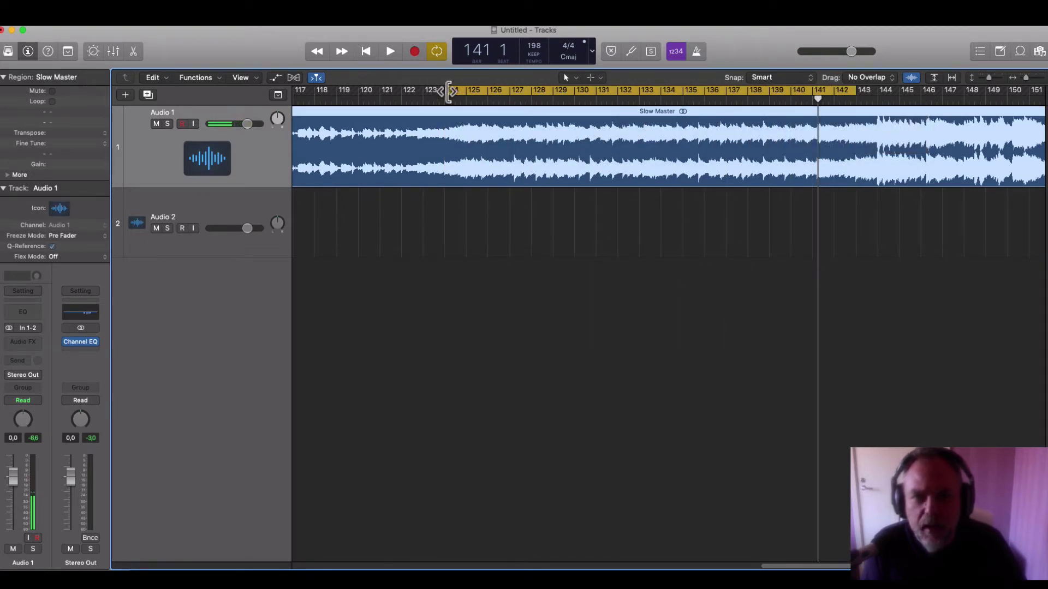
click(734, 89)
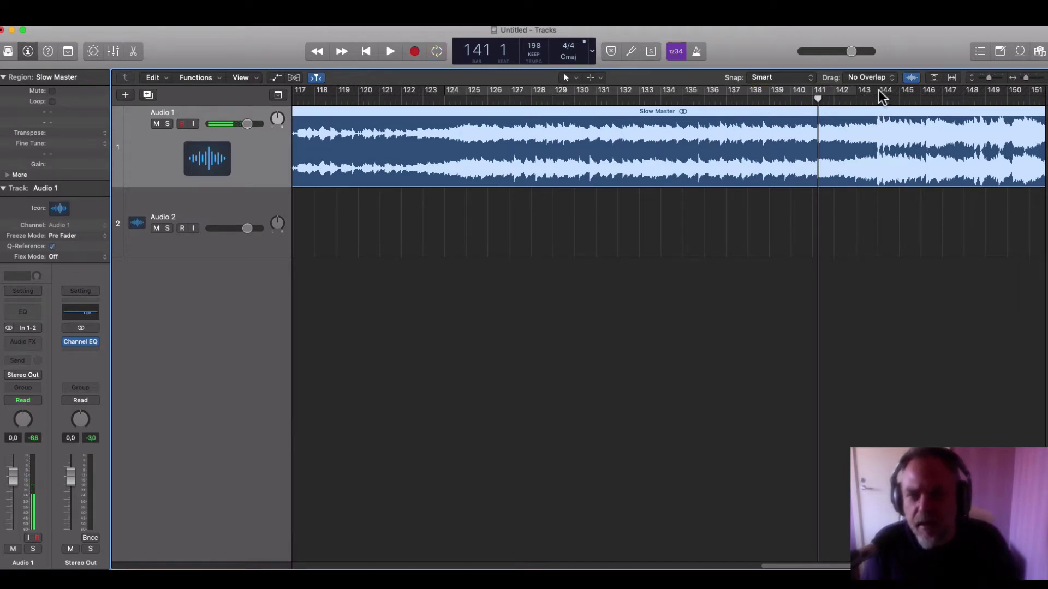
drag(885, 96, 842, 93)
Set the cycle range to bars 158 to 160 and audition that loud passage
drag(694, 93, 730, 94)
key(space)
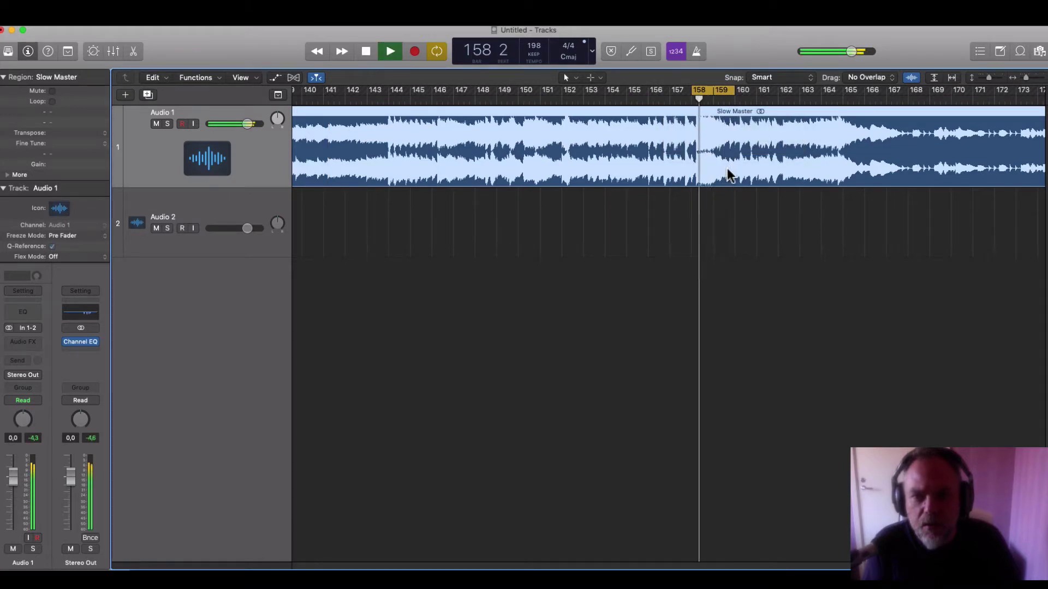
key(space)
Audition the start of the loud section with a cycle over bars 144 to 148, and play a new cycle over bars 147 to 153
drag(392, 98, 473, 94)
key(space)
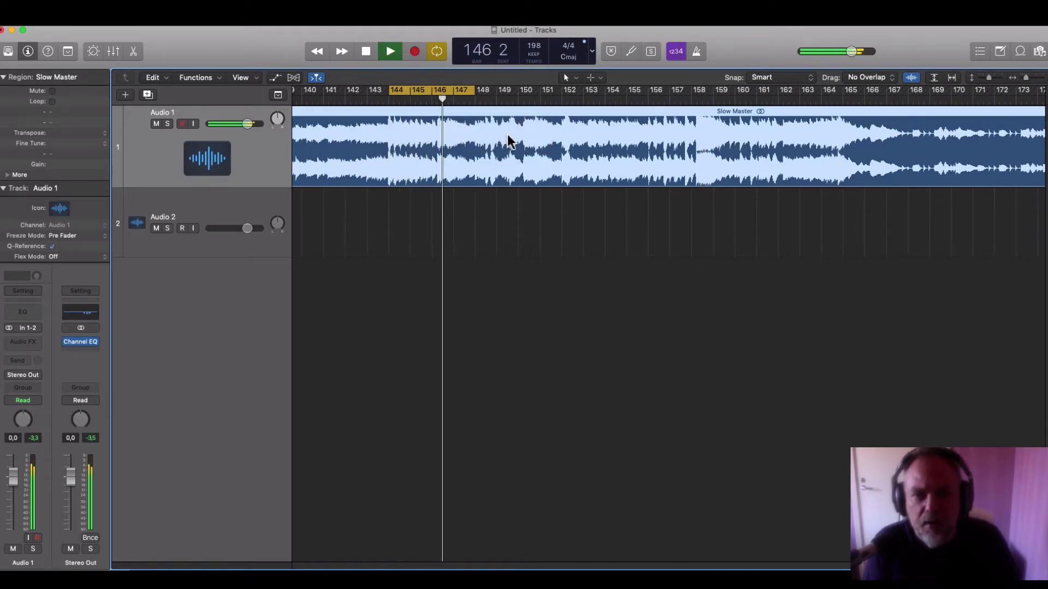
key(space)
drag(444, 92, 583, 91)
key(space)
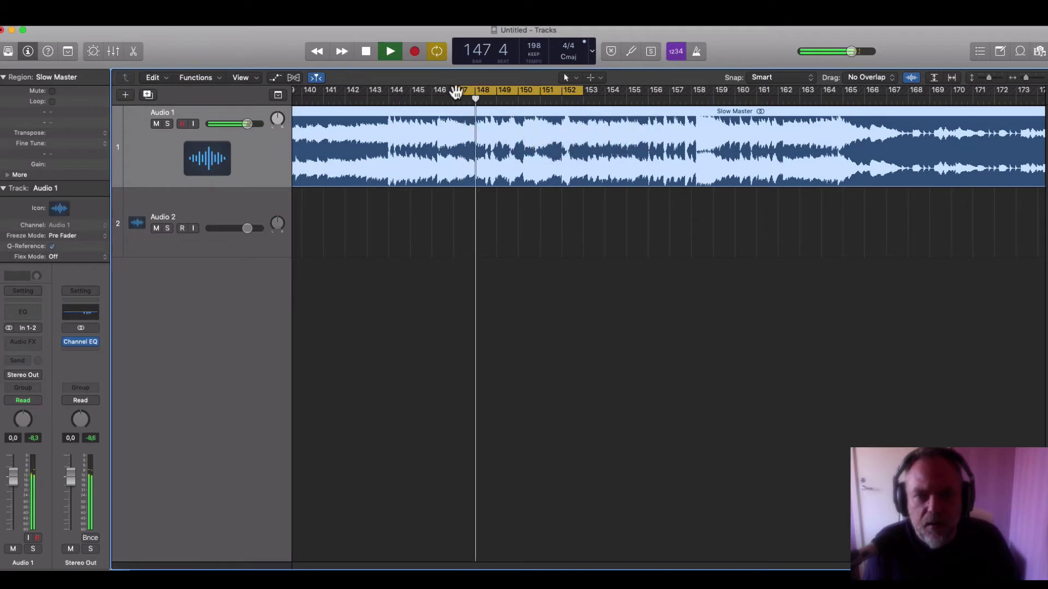
Extend the start of the playing cycle back to bar 146 and add a second Channel EQ to the Stereo Out channel
drag(453, 90, 434, 91)
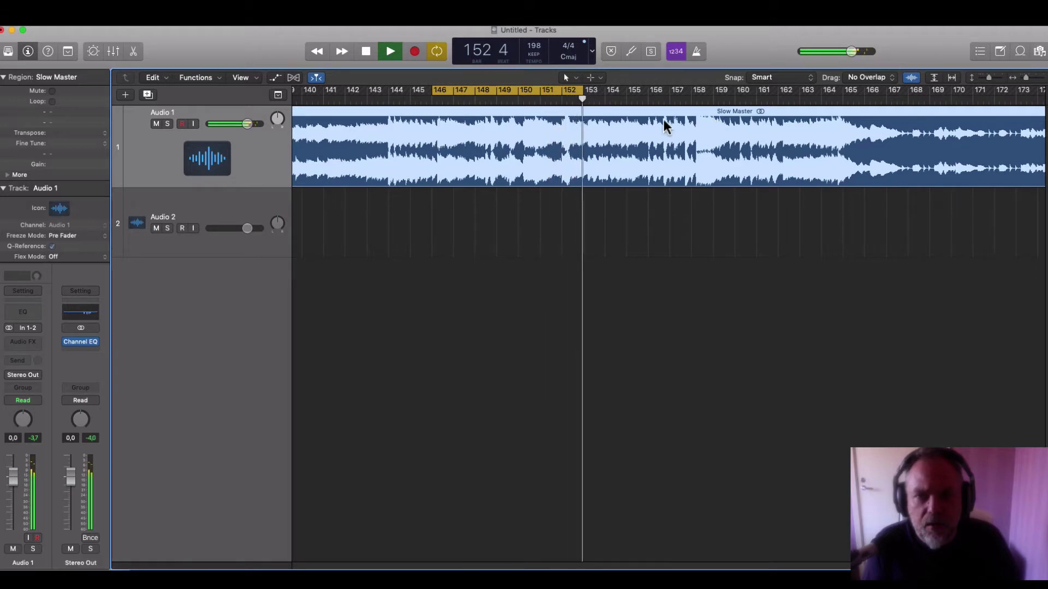
click(87, 351)
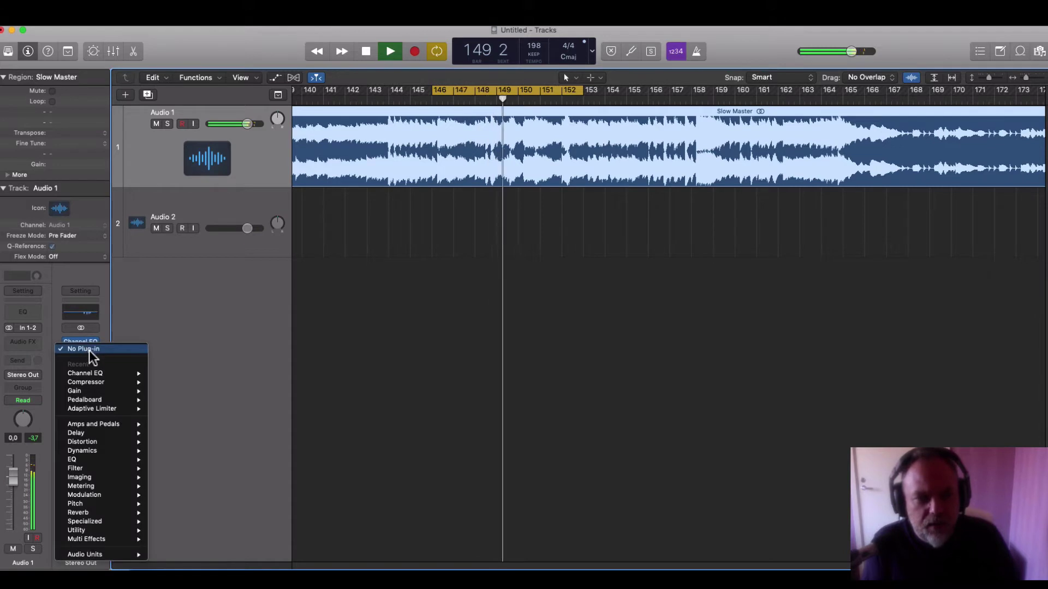
mouse_move(68, 375)
click(173, 373)
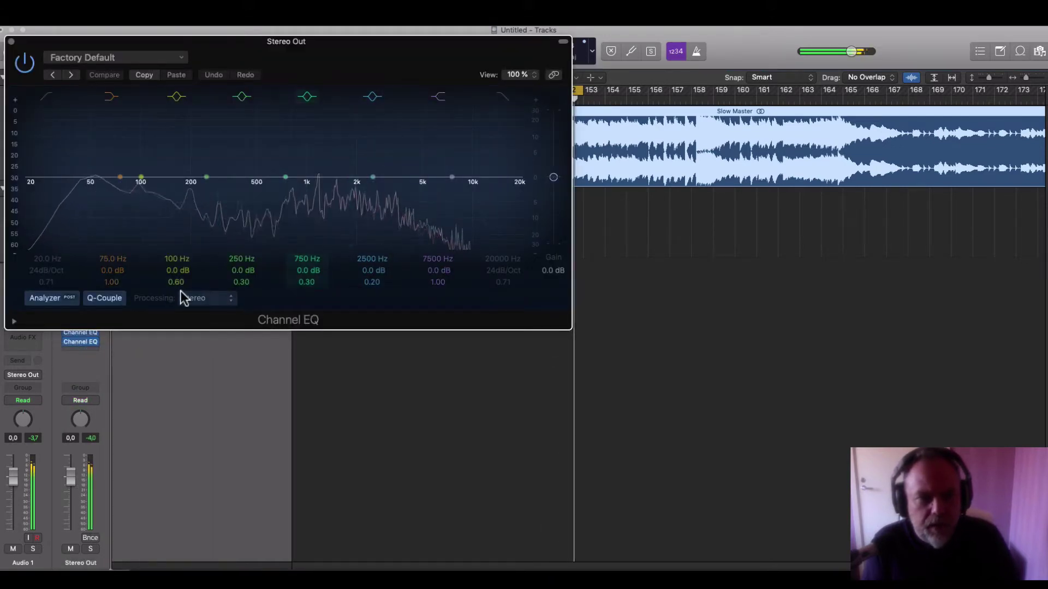
Narrow the second Channel EQ's 100 Hz band to Q 100, boost it to +24 dB at 1260 Hz, and close the window
drag(176, 284, 176, 218)
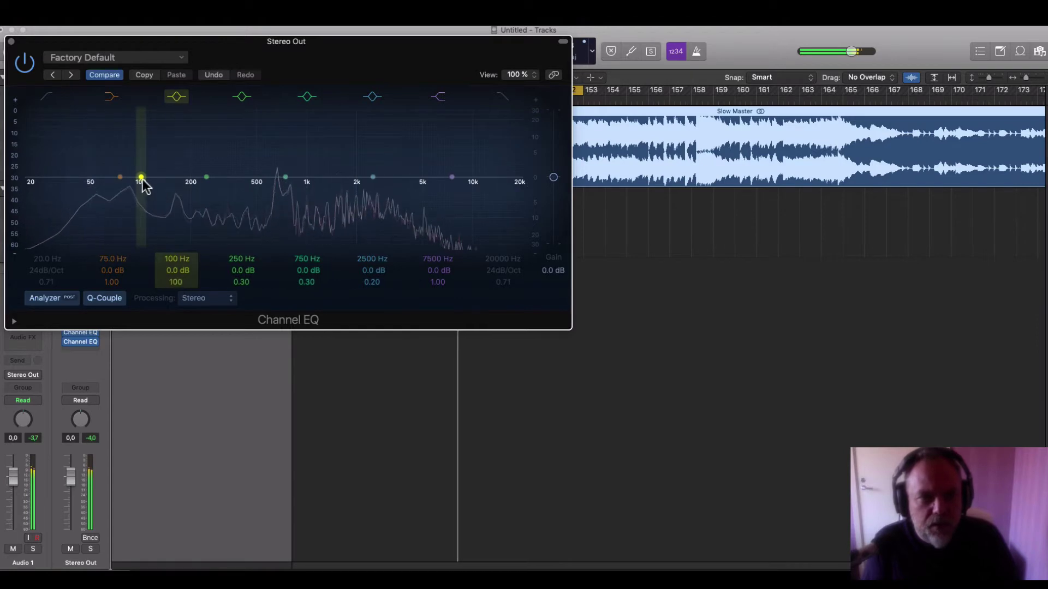
drag(141, 177, 340, 91)
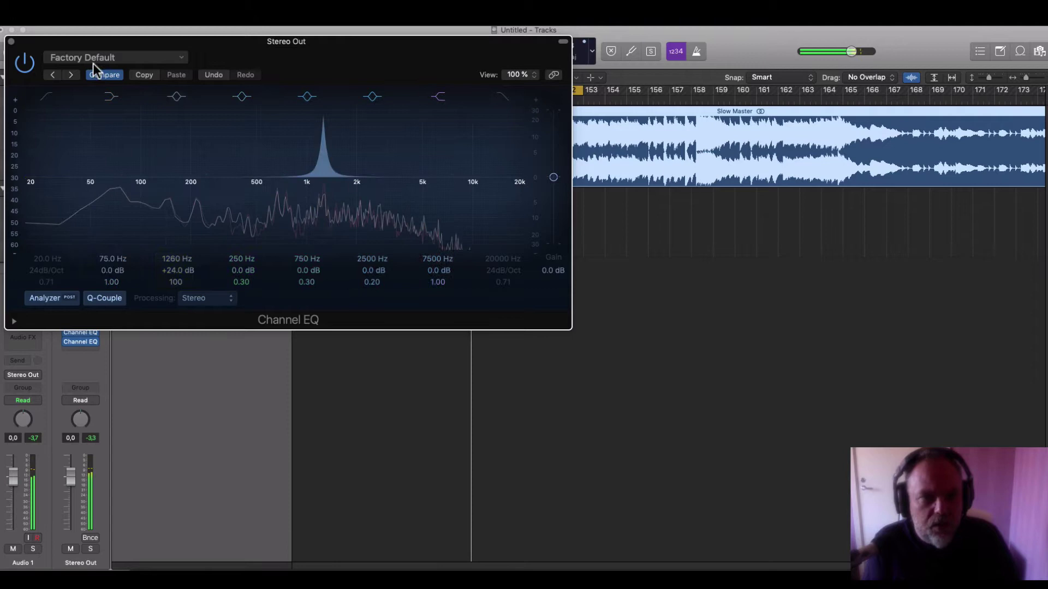
click(12, 42)
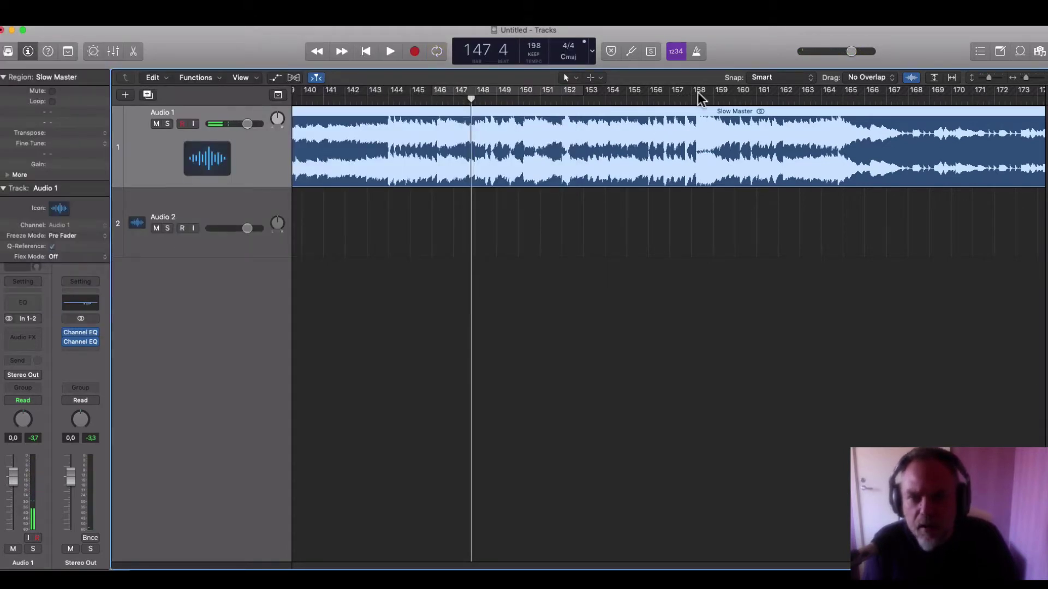
Loop bars 158 to 160 and, in the second Channel EQ, sweep the boosted 1260 Hz band and set it to -4.0 dB at 1240 Hz
drag(700, 97, 738, 97)
key(space)
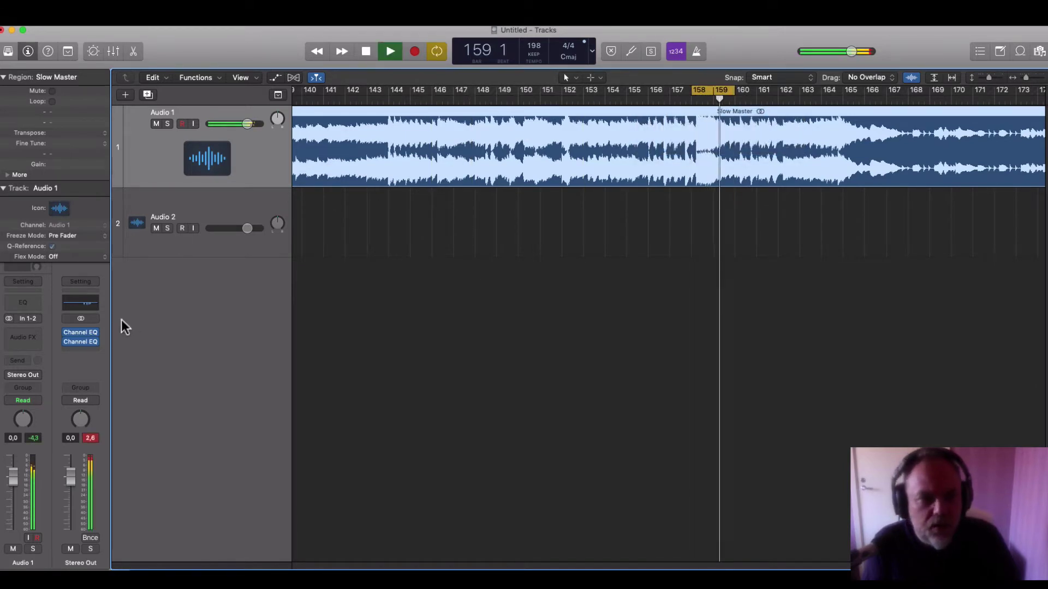
click(80, 342)
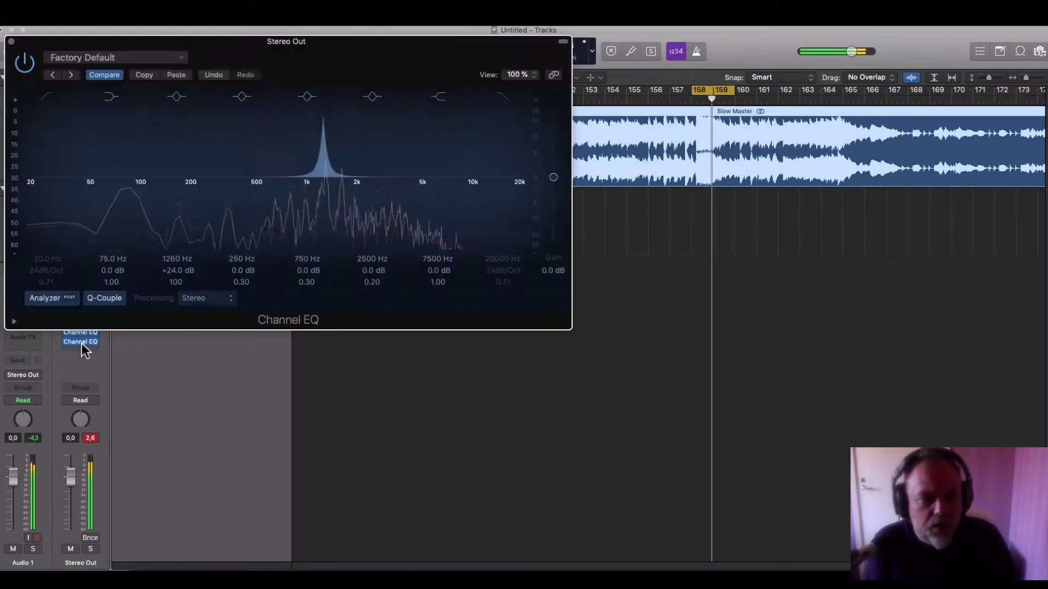
drag(326, 118, 308, 117)
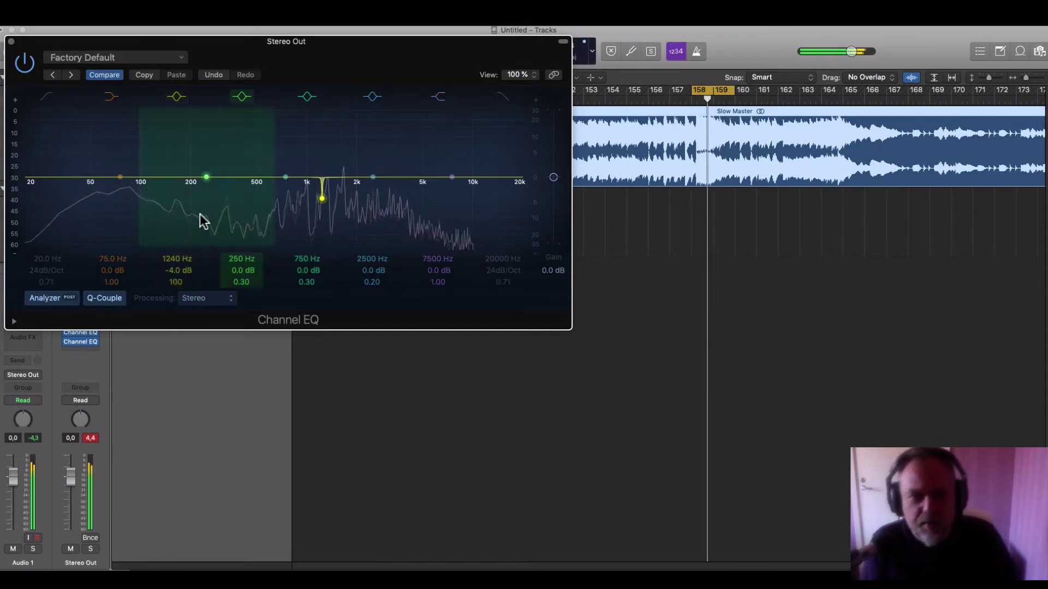
Narrow the 250 Hz band to Q 100 and set it to -3.5 dB at 1660 Hz during cycle playback
drag(244, 282, 244, 230)
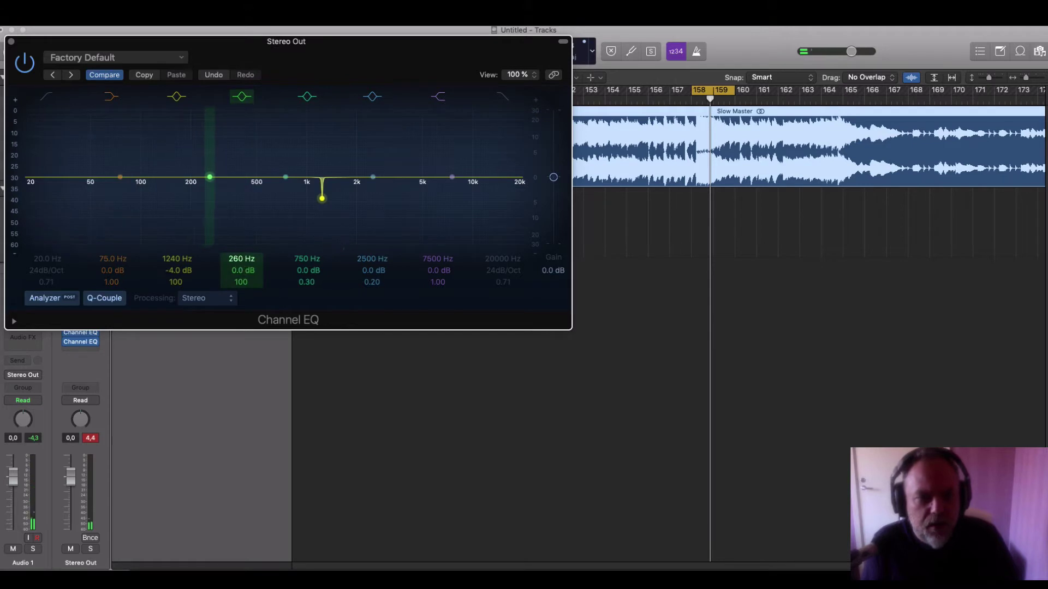
key(space)
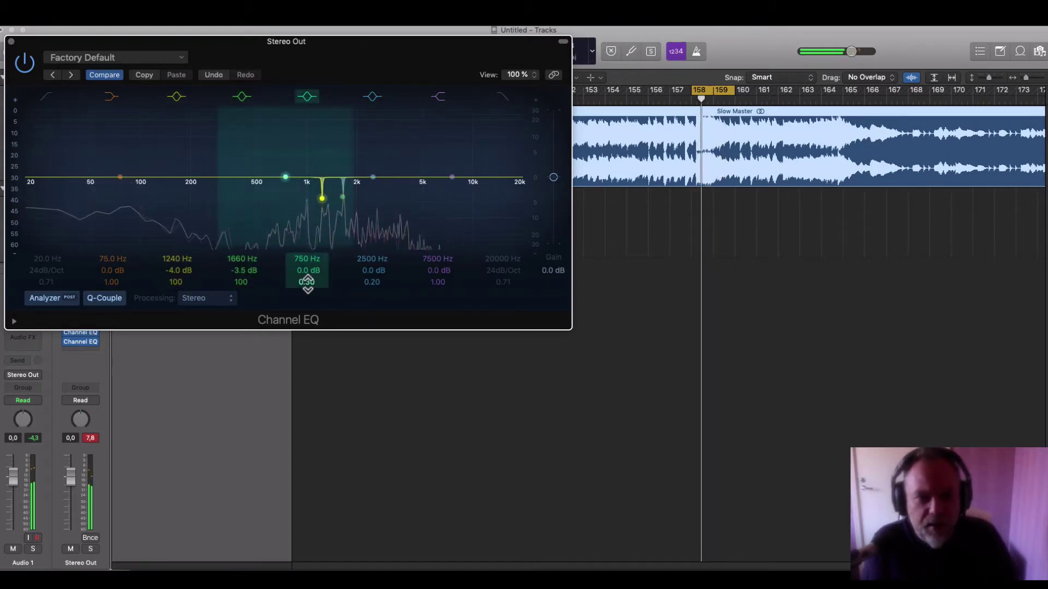
Narrow the 750 Hz band to Q 100, sweep it with a +24 dB boost, and set it to -3.0 dB at 4000 Hz
drag(306, 281, 306, 249)
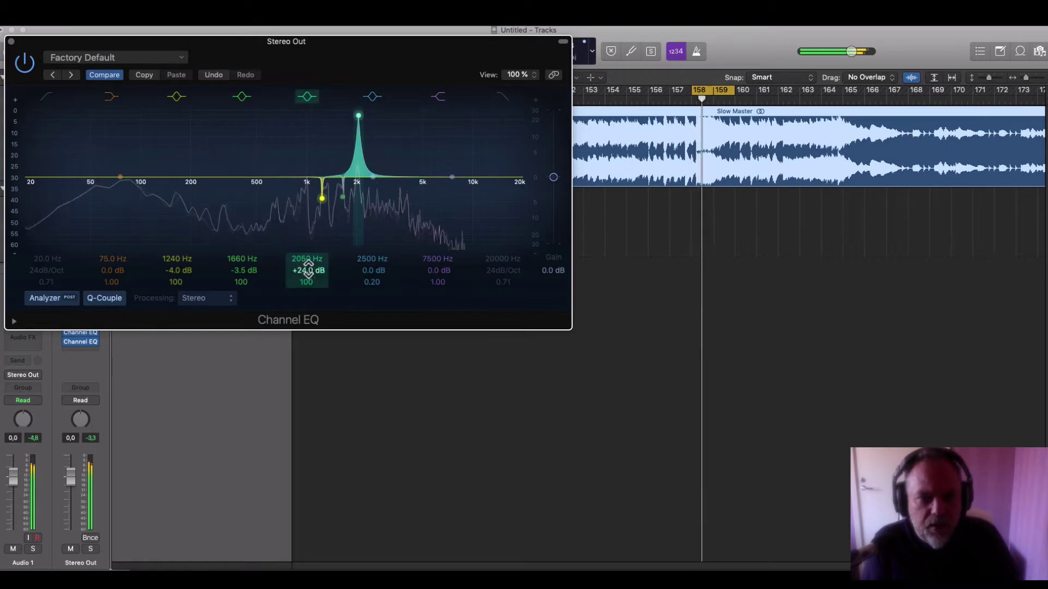
drag(306, 259, 305, 245)
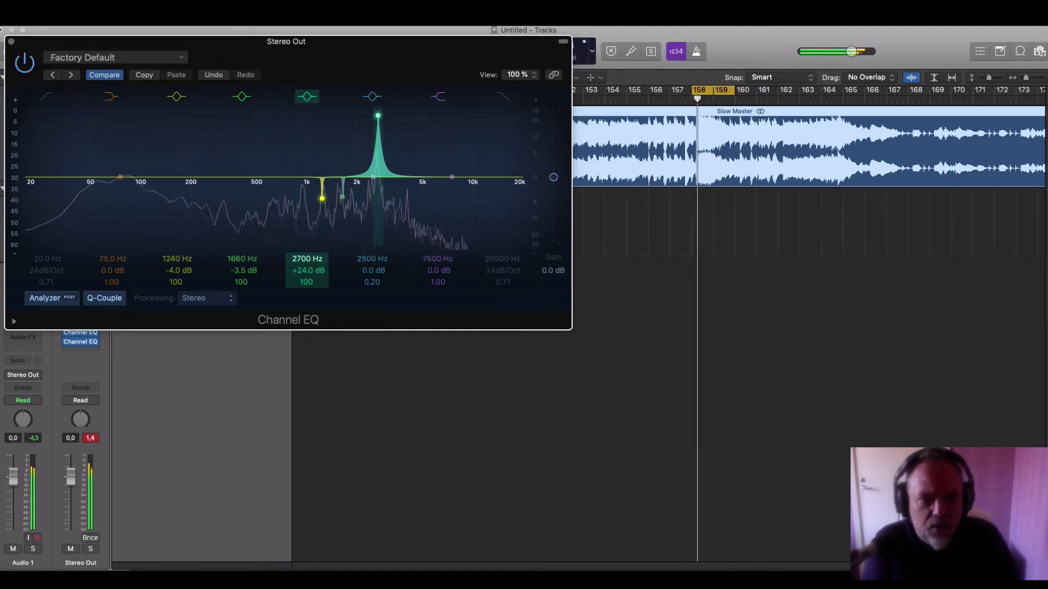
drag(386, 116, 389, 115)
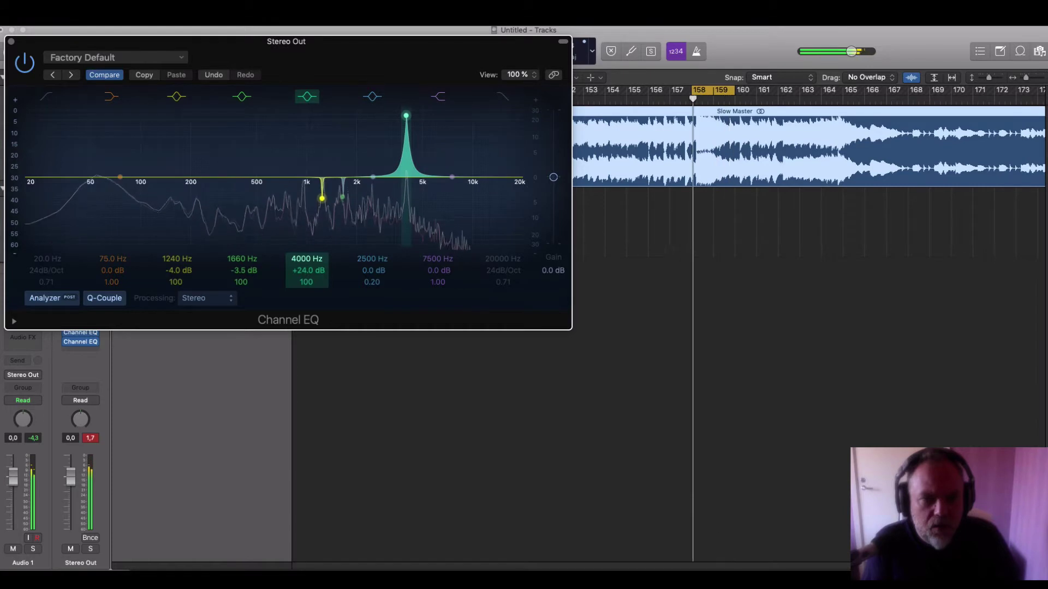
drag(304, 270, 303, 314)
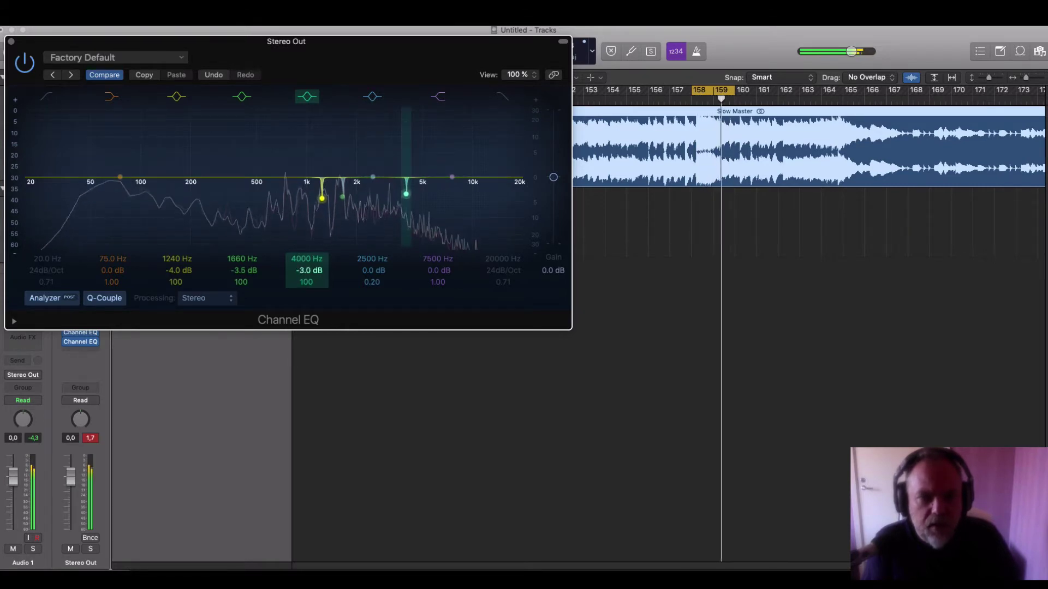
Narrow the 2500 Hz band to Q 100, sweep it boosted, set it to -4.0 dB at 9200 Hz, and close the Channel EQ window
drag(372, 282, 372, 218)
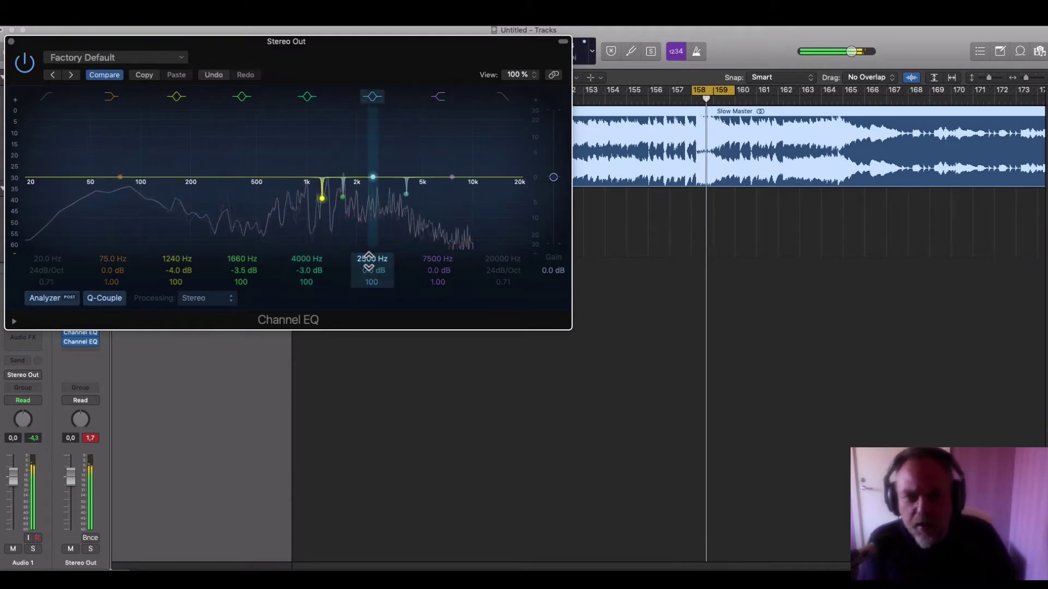
drag(369, 270, 368, 213)
drag(365, 265, 365, 246)
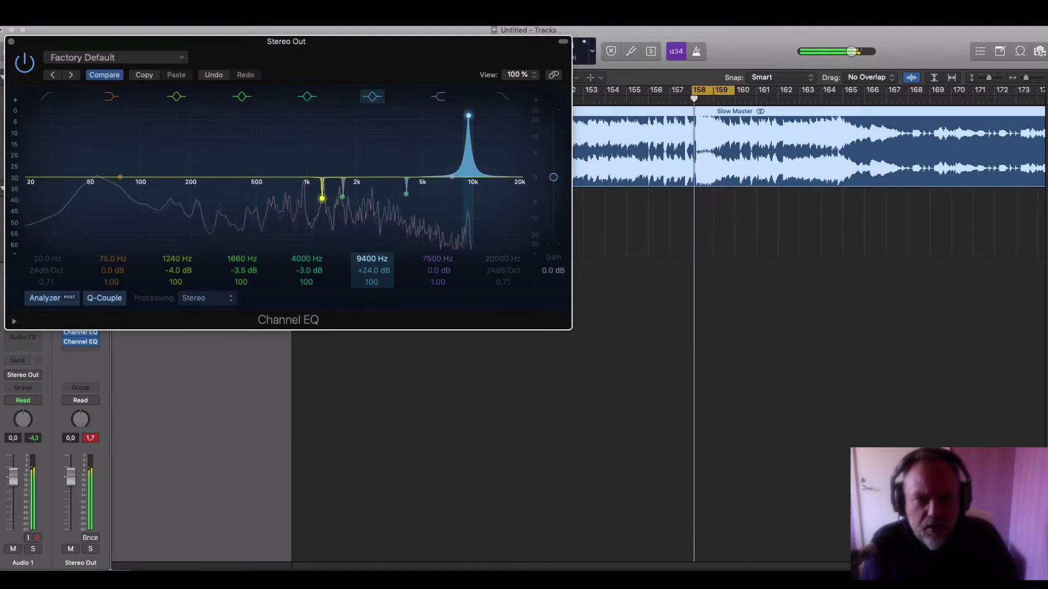
drag(468, 115, 469, 115)
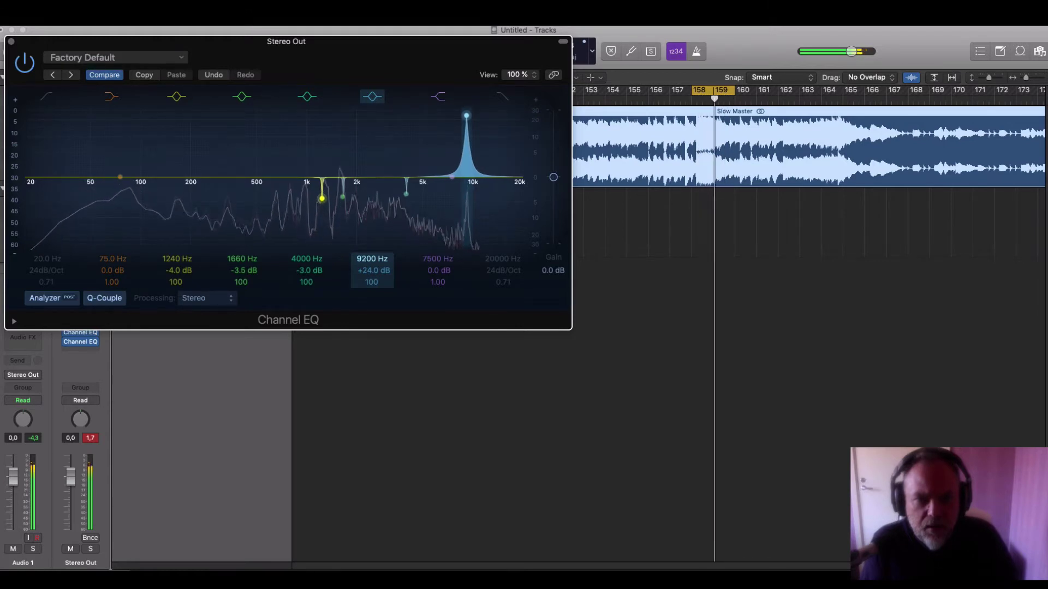
drag(367, 270, 367, 302)
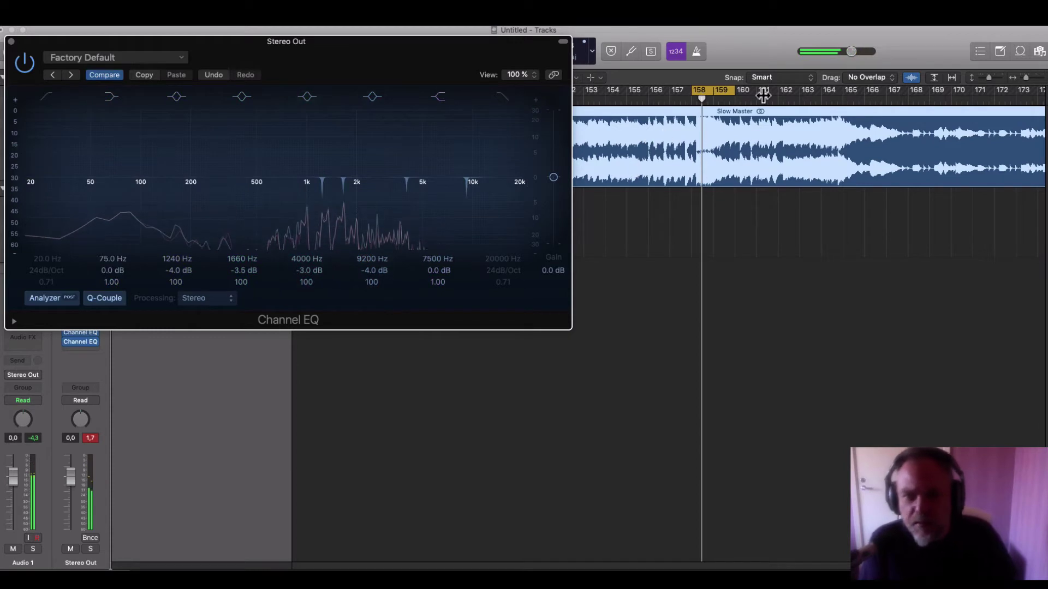
click(12, 43)
Move the cycle range to bars 146 to 148 and audition that section
drag(692, 91, 432, 93)
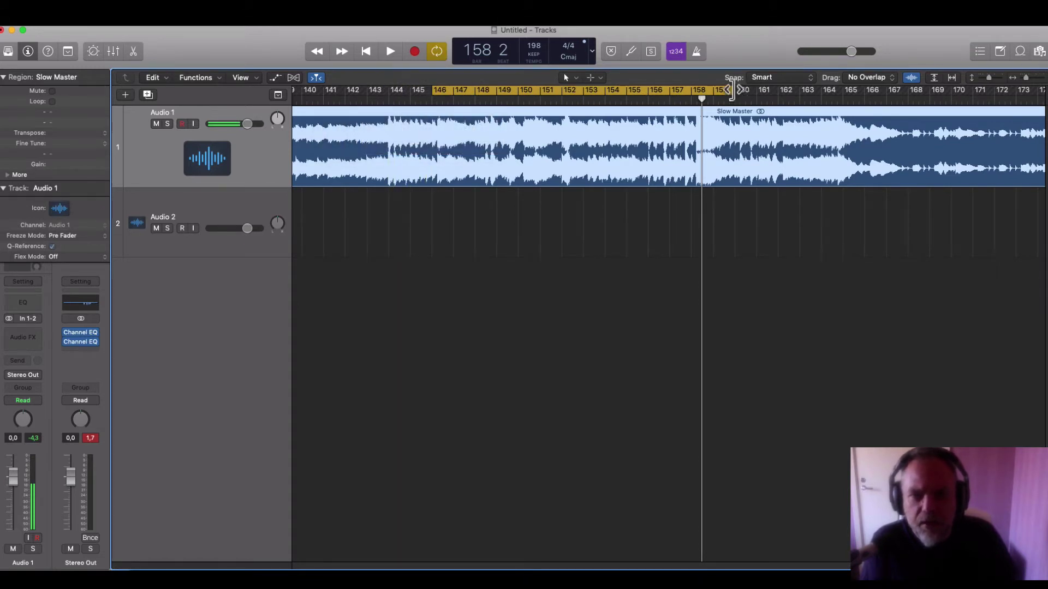
drag(732, 90, 476, 102)
key(space)
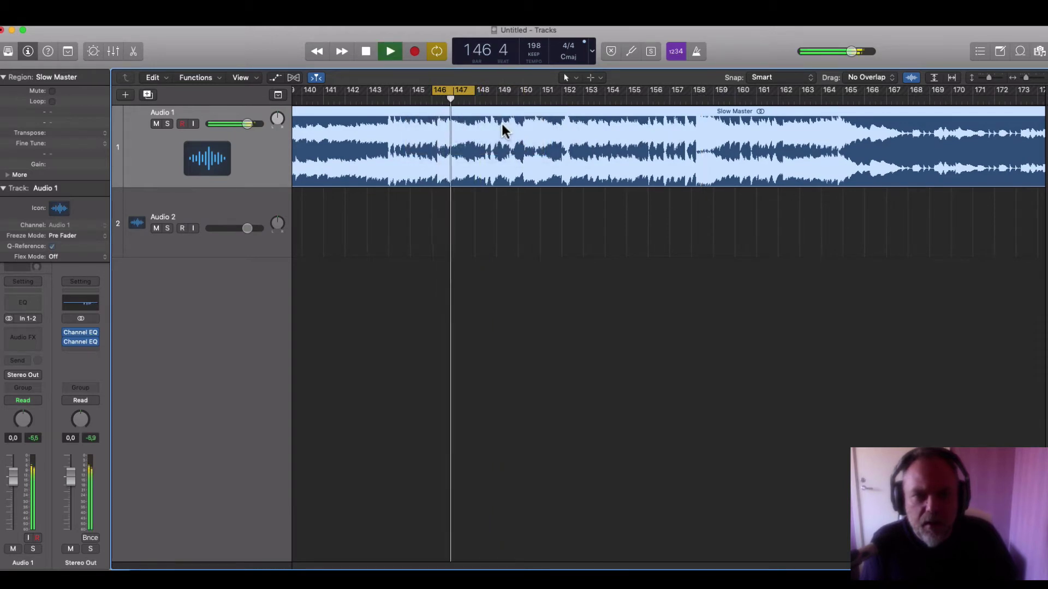
key(space)
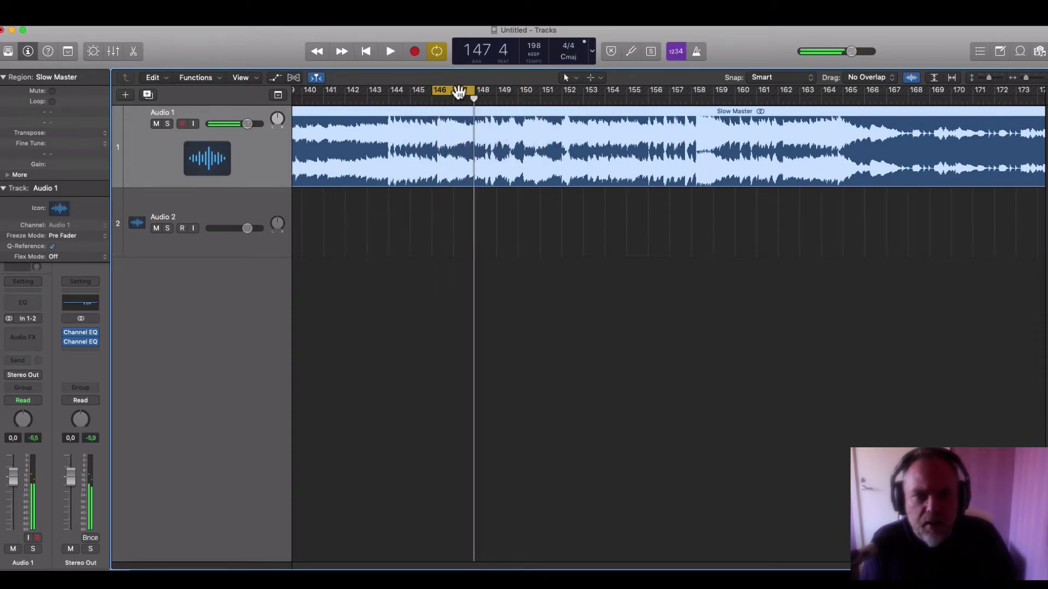
Shift the cycle range to bars 148 to 150 and audition it on repeat
drag(458, 91, 502, 90)
key(space)
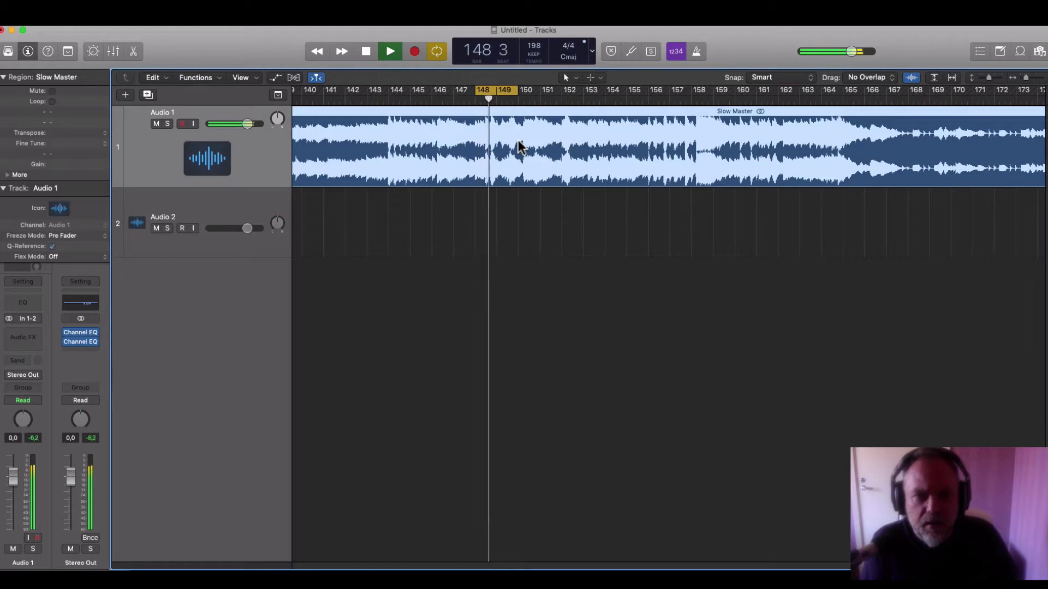
key(space)
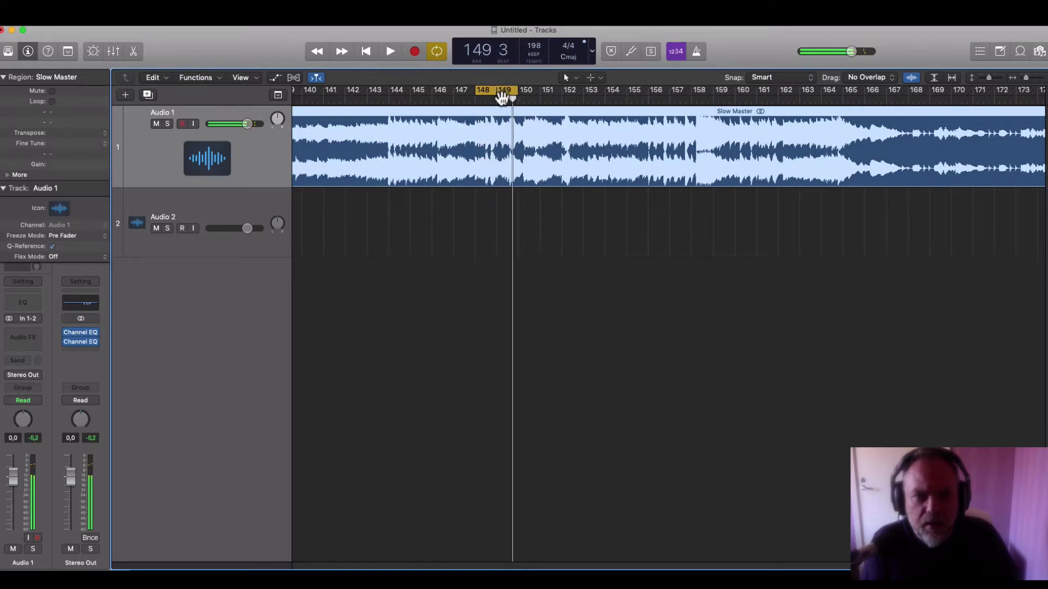
key(space)
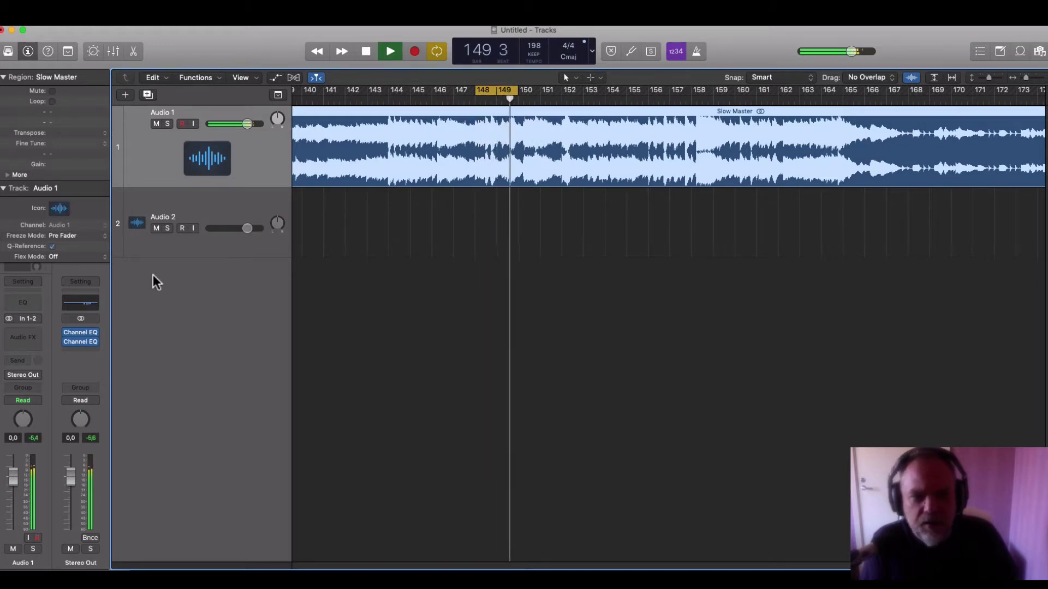
Add a third Channel EQ to the Stereo Out channel
click(83, 351)
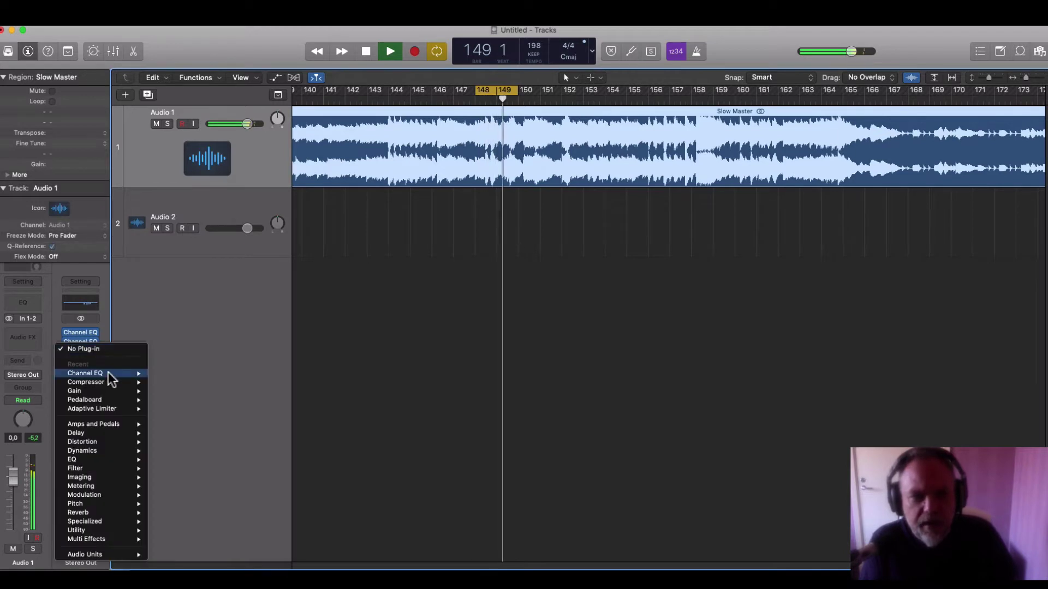
mouse_move(111, 378)
click(168, 373)
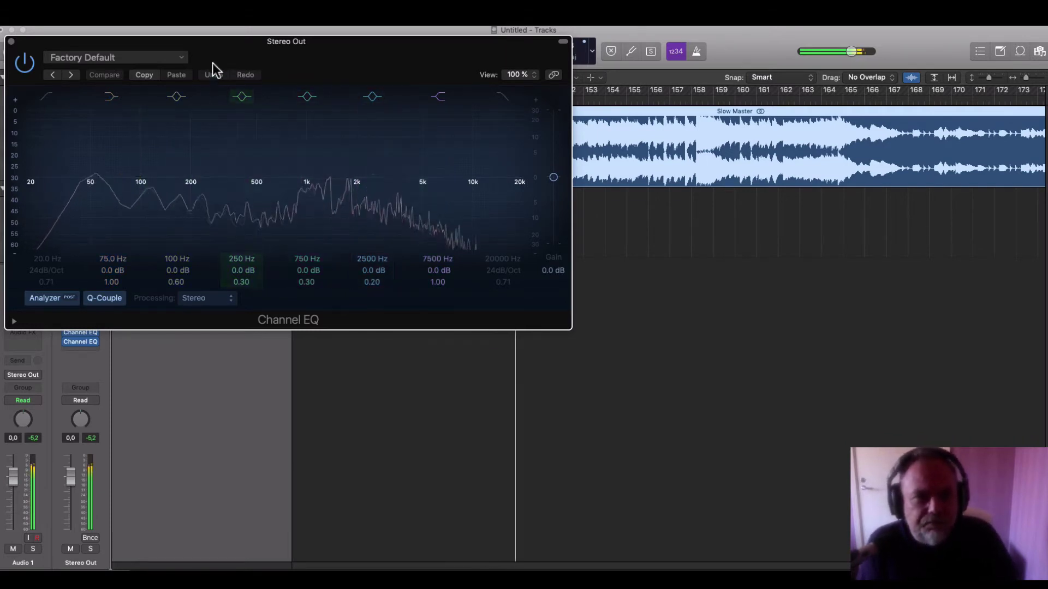
Open the first two Channel EQs and arrange all three EQ windows so their band settings can be compared
drag(214, 70, 589, 109)
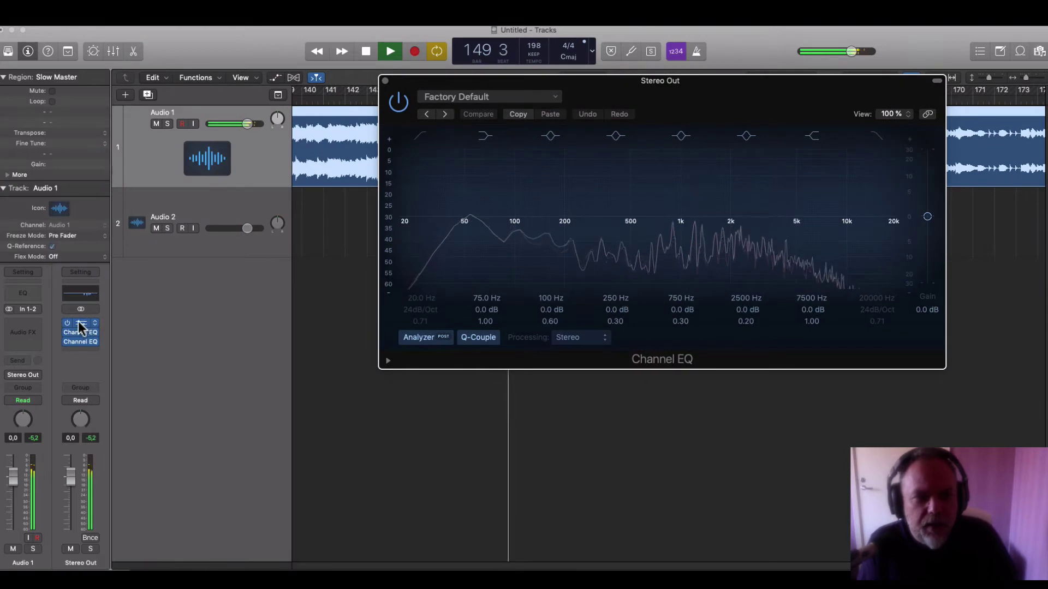
click(80, 323)
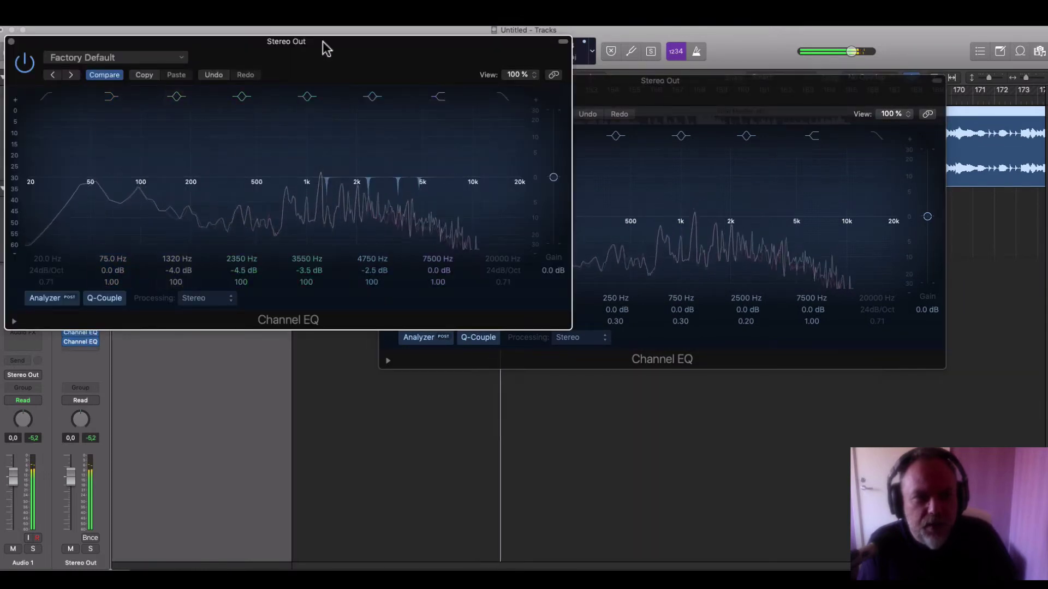
drag(323, 41, 390, 30)
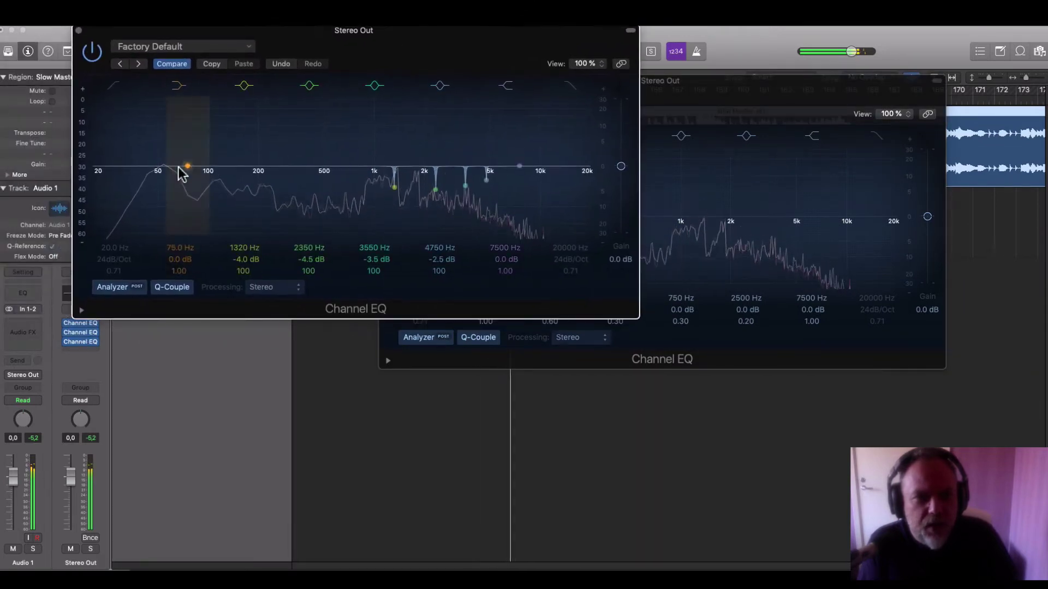
click(82, 333)
drag(303, 71, 271, 283)
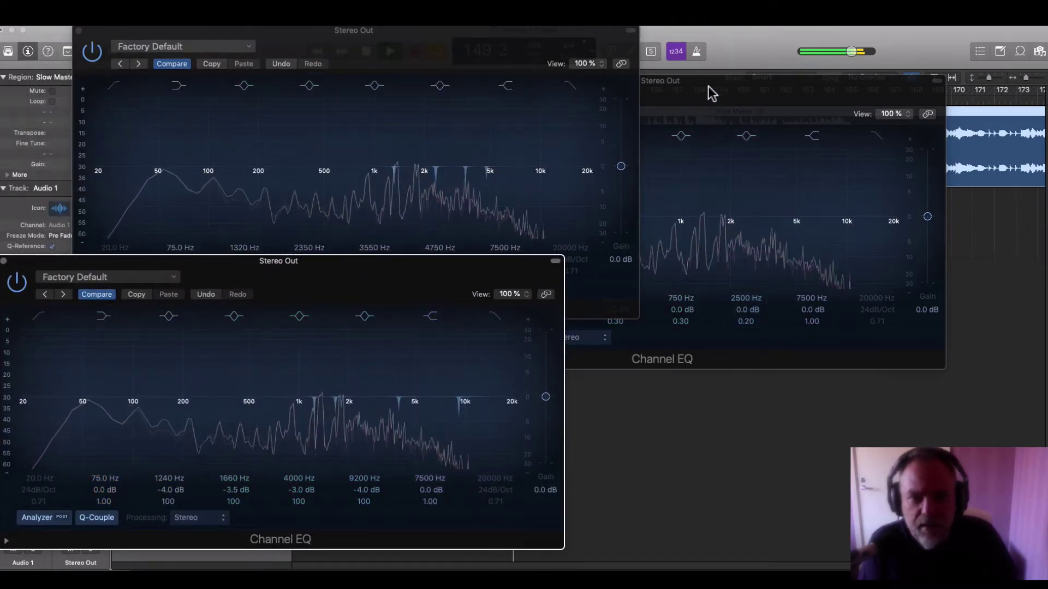
drag(370, 31, 291, 31)
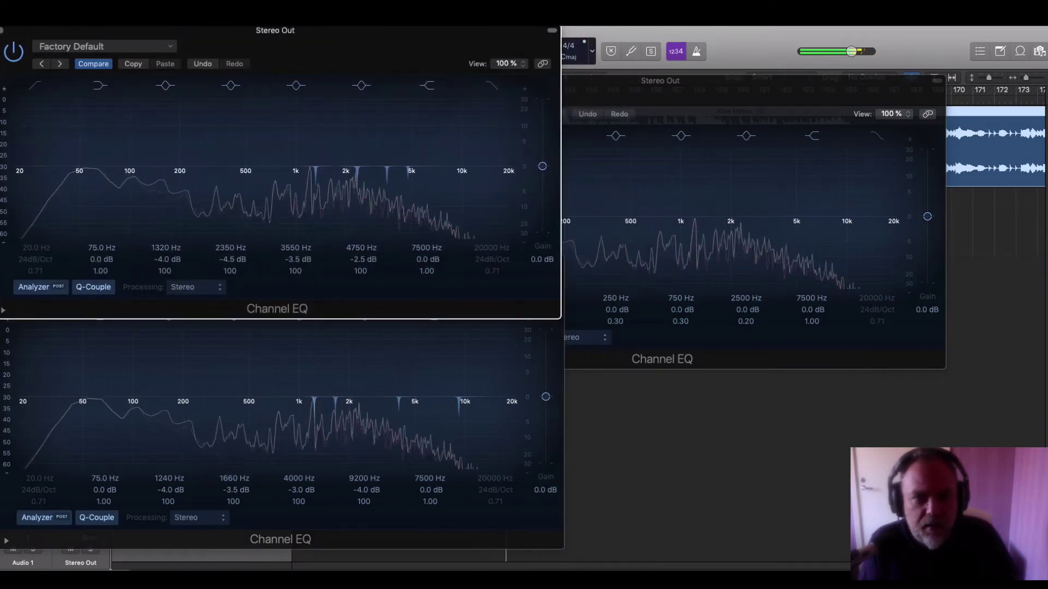
drag(630, 84, 714, 89)
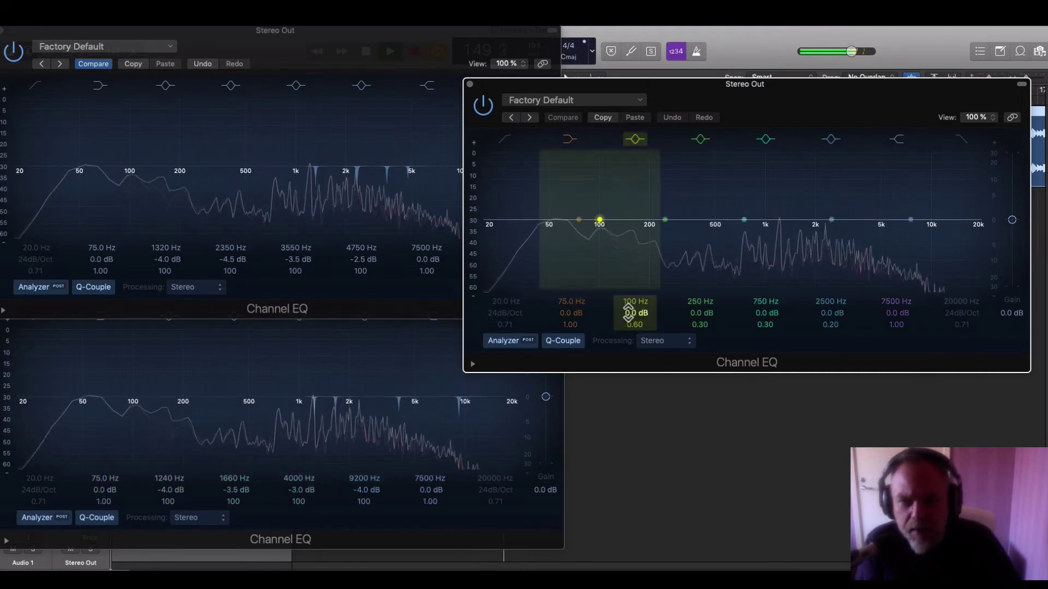
In the third Channel EQ, set the 100 Hz band's Q to 100, sweep it boosted, and cut 3.0 dB at 1200 Hz
drag(635, 324, 636, 245)
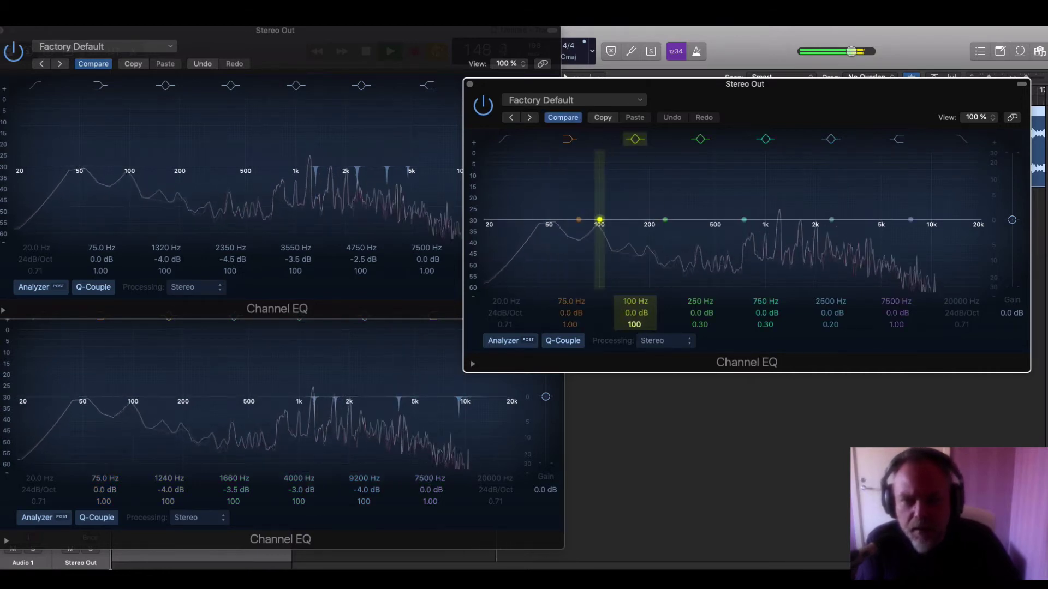
drag(633, 312, 634, 248)
drag(631, 301, 631, 224)
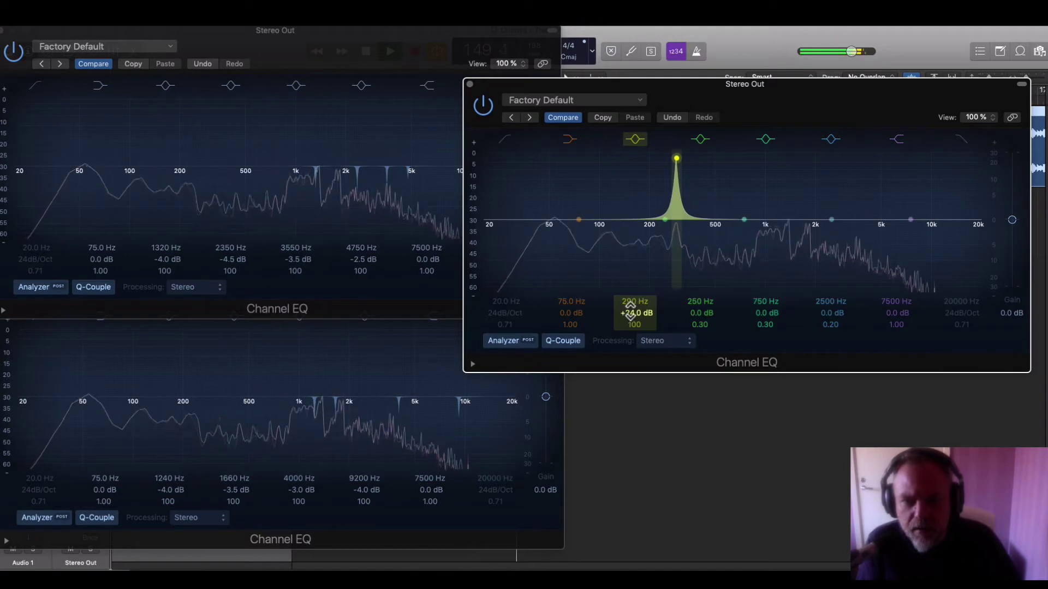
drag(631, 310, 631, 211)
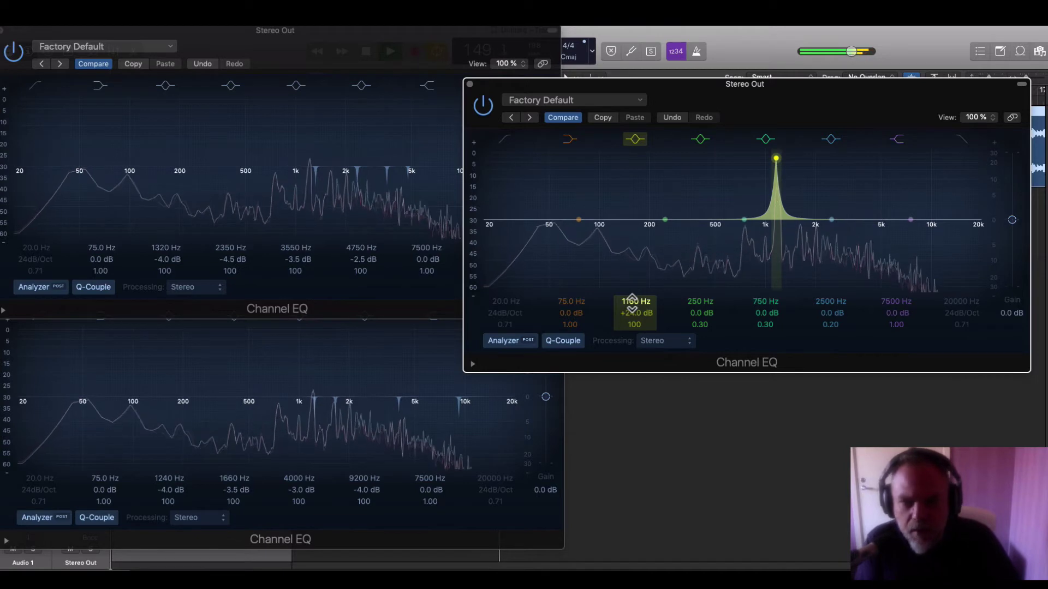
drag(632, 304, 632, 300)
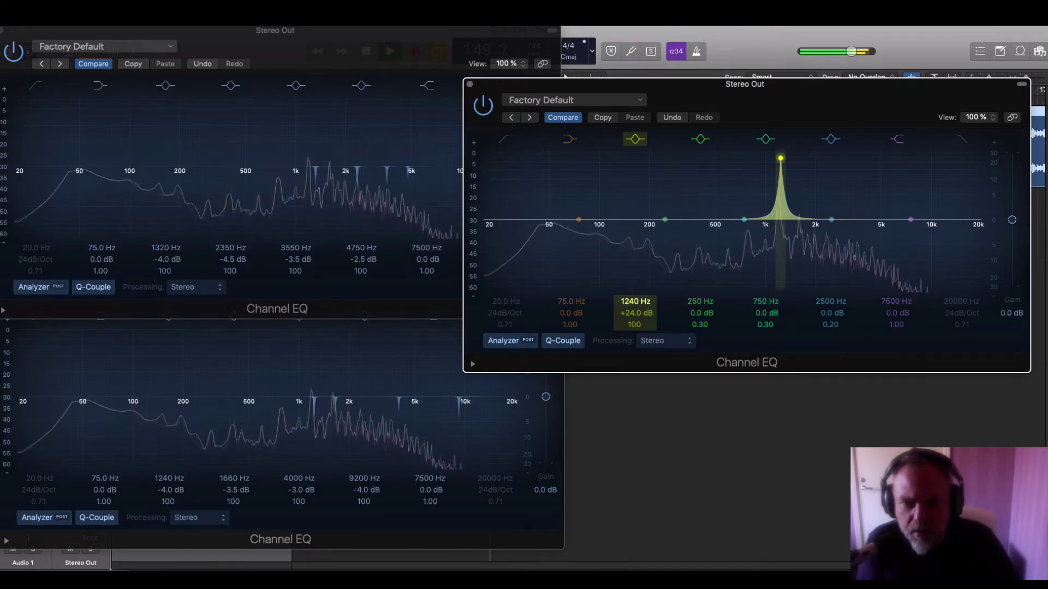
drag(780, 158, 778, 159)
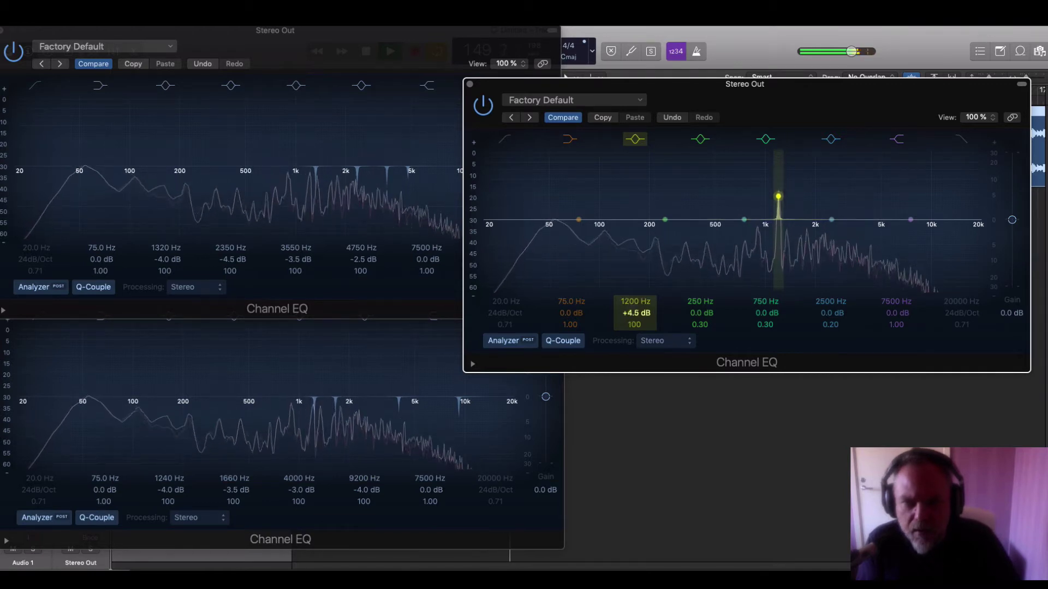
drag(778, 196, 778, 236)
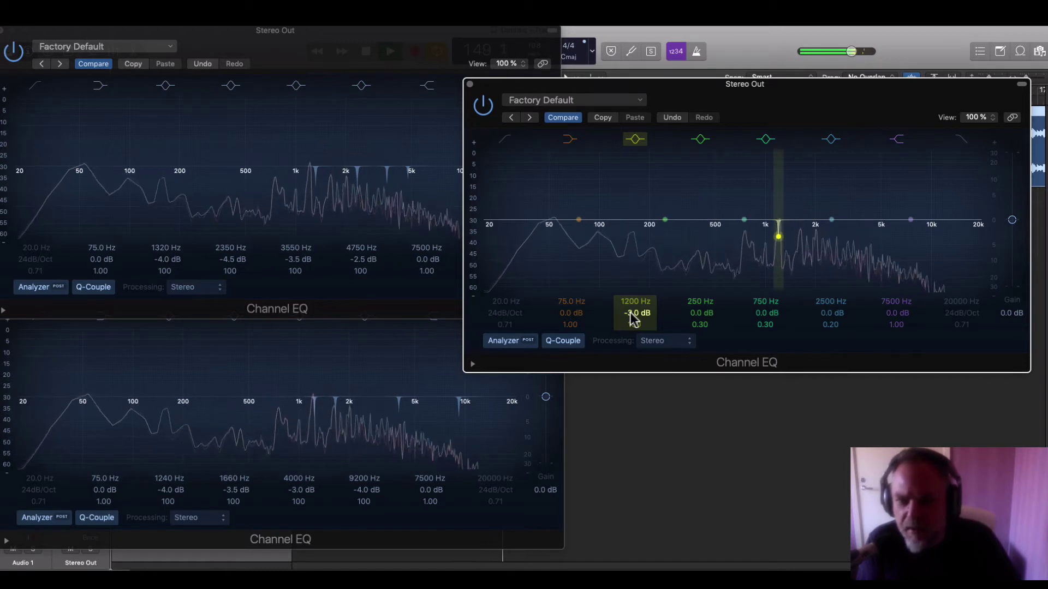
Set the 250 Hz band's Q to 100, sweep it at +24 dB for resonances, and cut 3.0 dB at 3400 Hz
drag(701, 324, 700, 262)
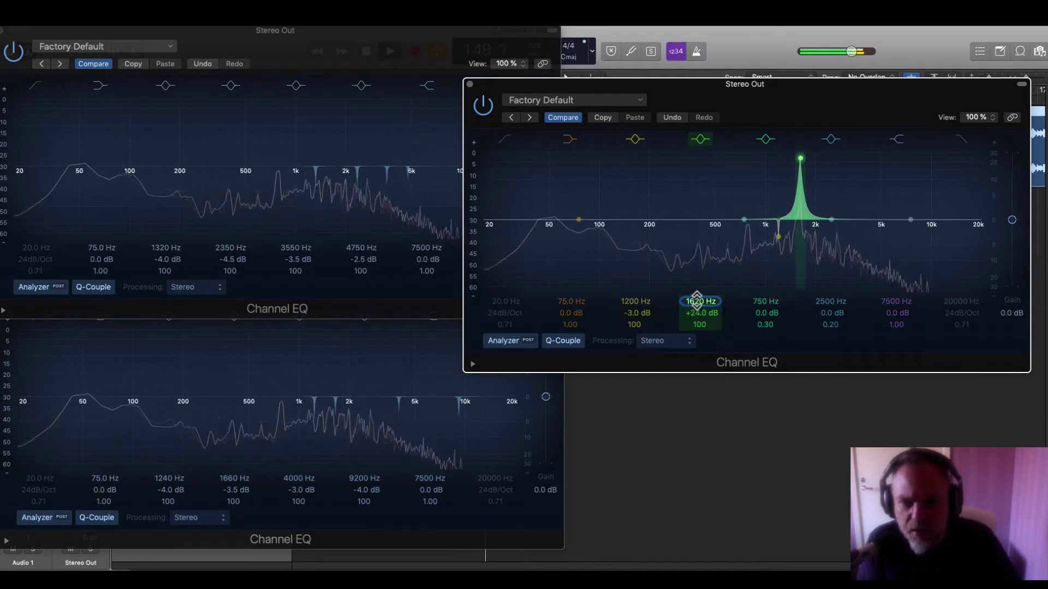
drag(694, 302, 695, 297)
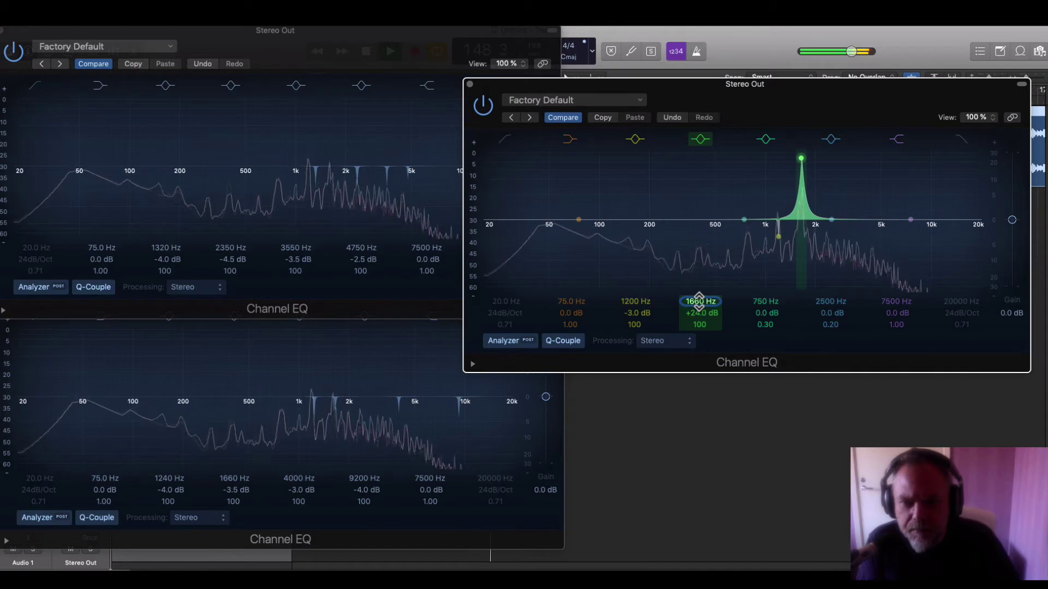
drag(699, 301, 699, 296)
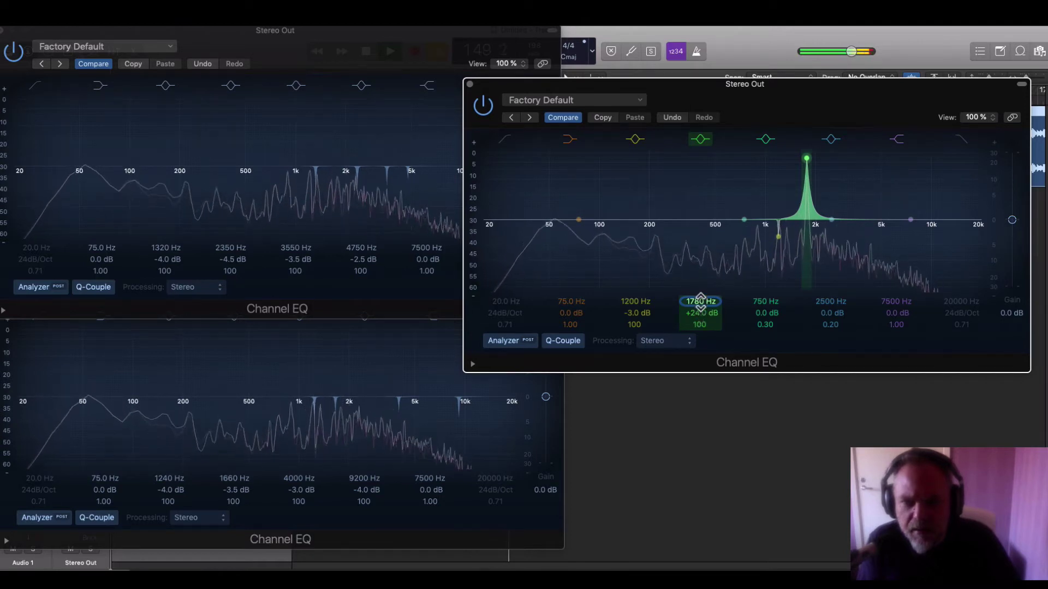
drag(808, 158, 820, 158)
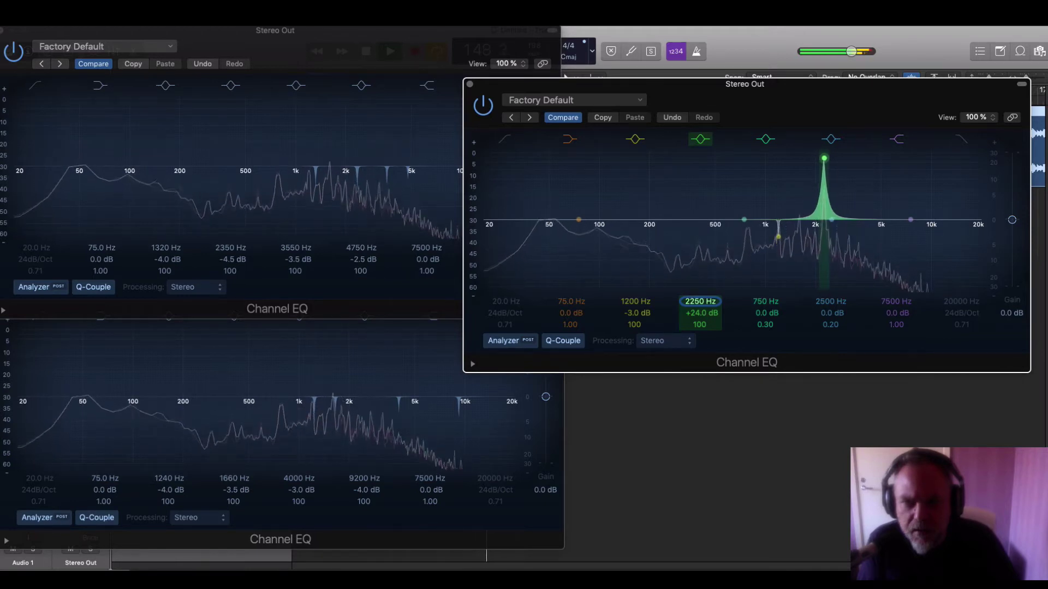
drag(827, 159, 823, 158)
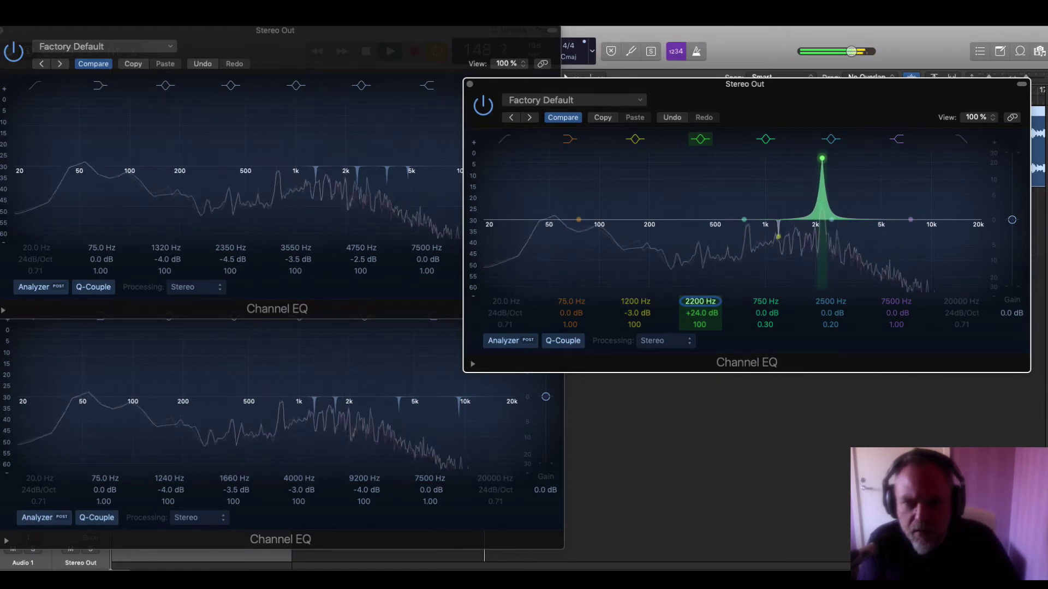
drag(822, 158, 849, 158)
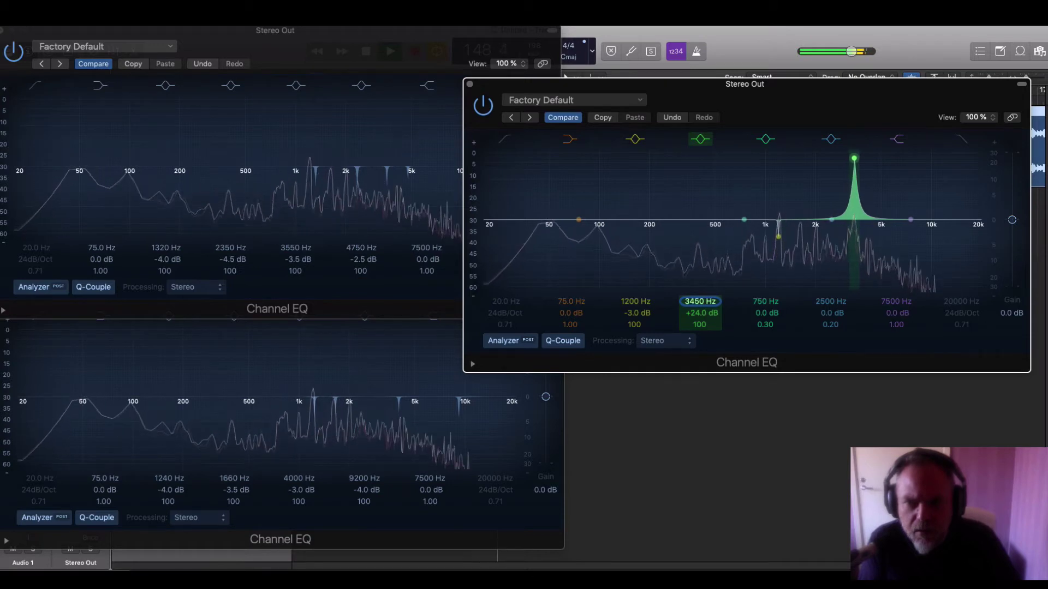
drag(855, 158, 860, 158)
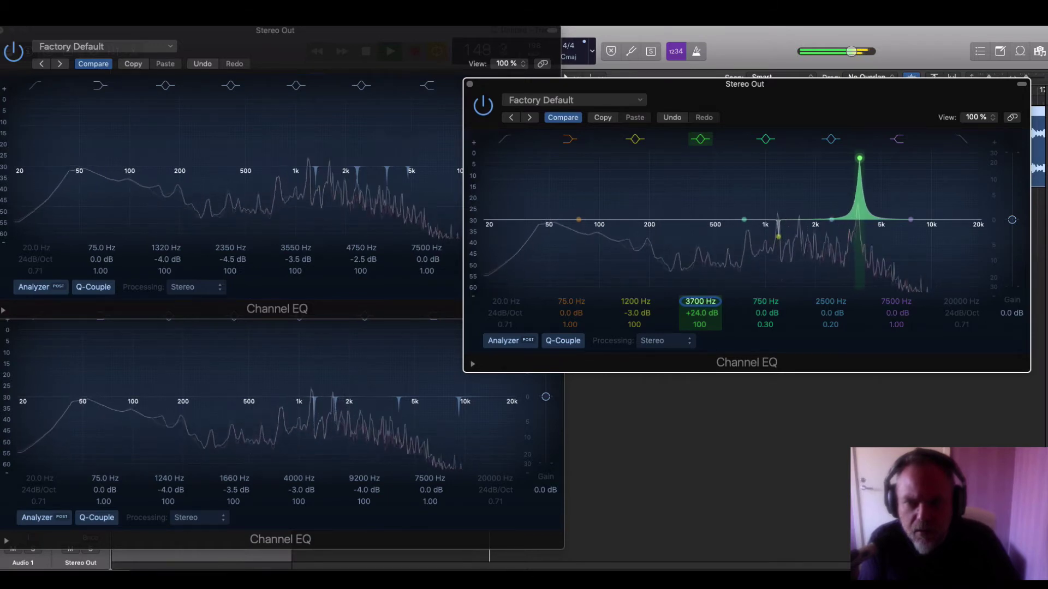
mouse_move(698, 304)
mouse_down()
mouse_move(701, 287)
mouse_move(701, 295)
mouse_up()
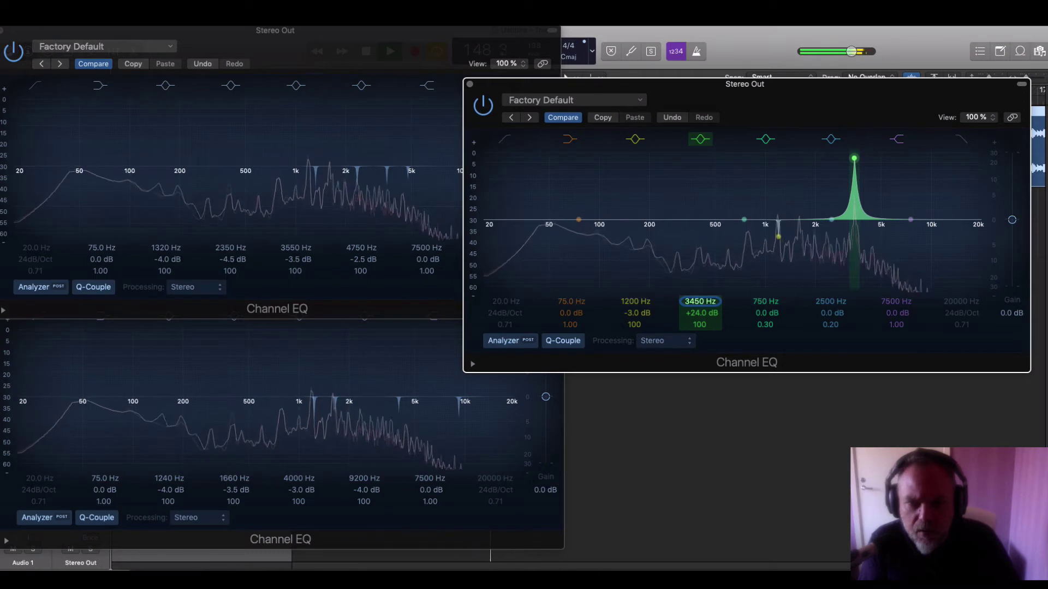
drag(700, 302, 704, 362)
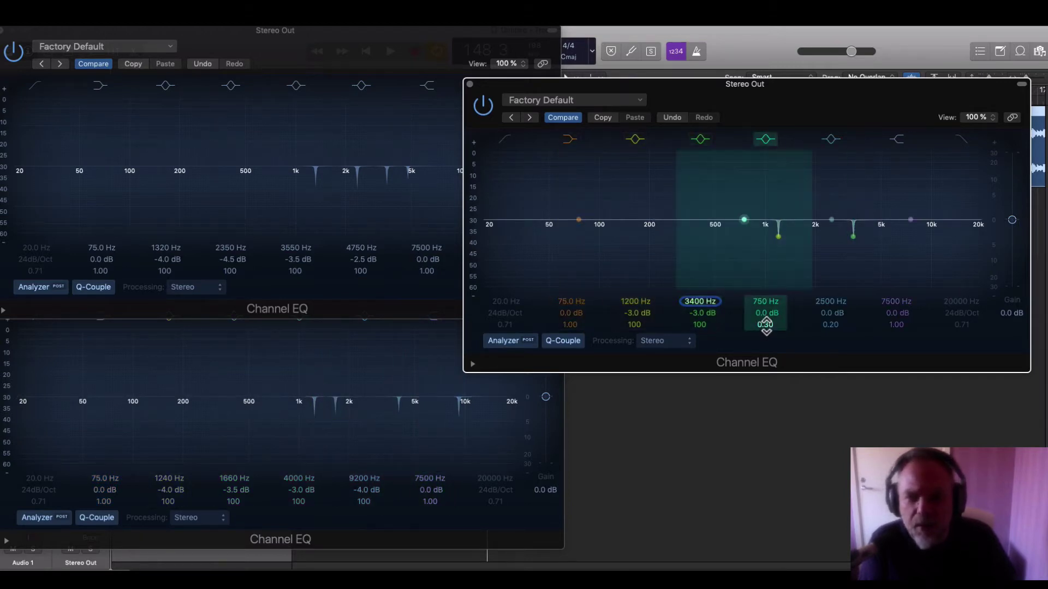
Set the 750 Hz band's Q to 100 and extend the cycle range from bar 148 to bar 155 for playback
drag(766, 326, 765, 335)
key(space)
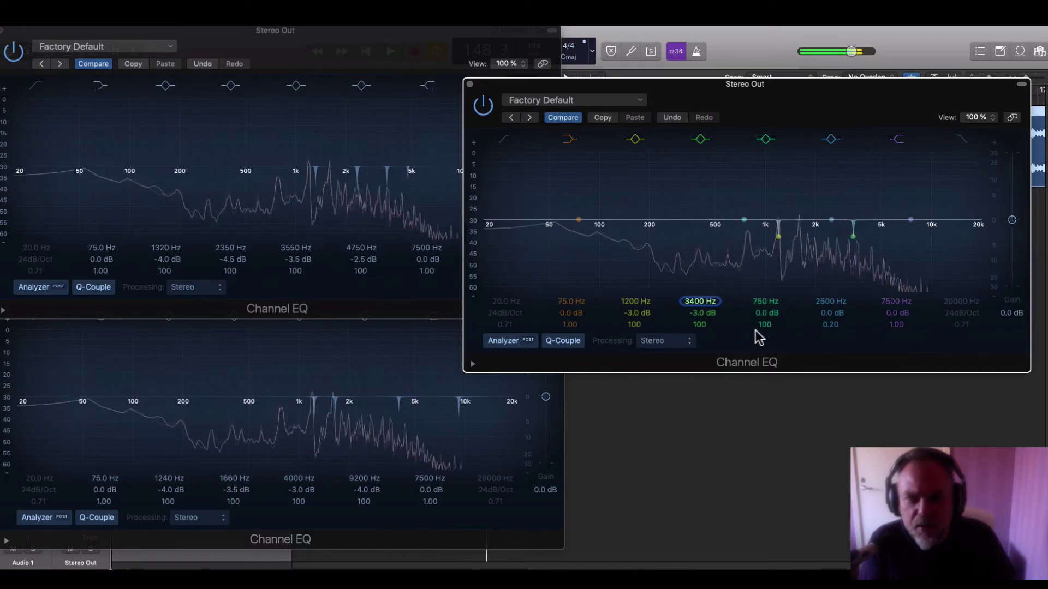
click(2, 30)
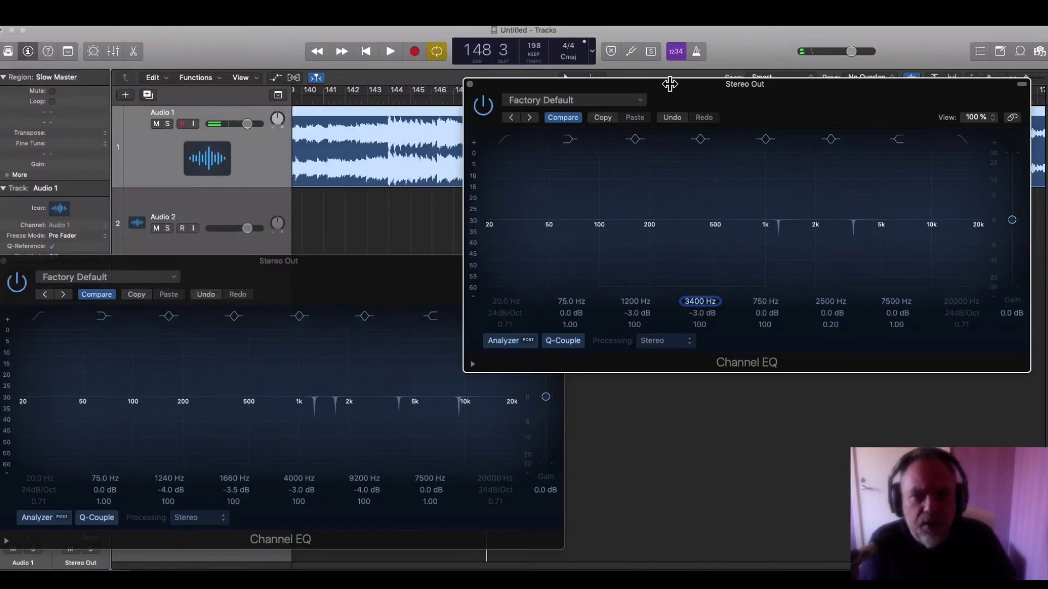
drag(688, 81, 706, 210)
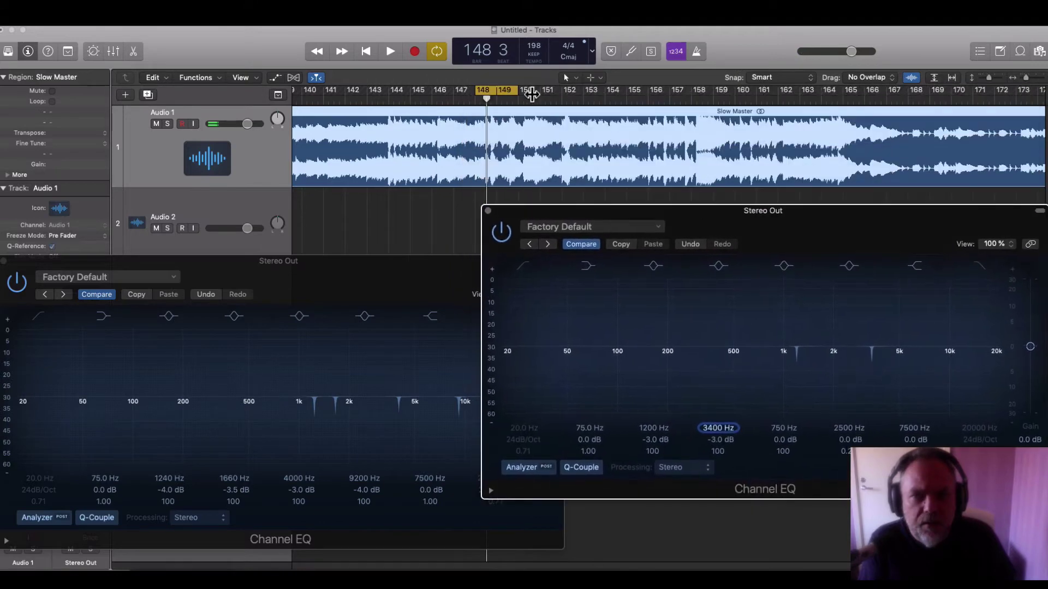
drag(519, 94, 632, 95)
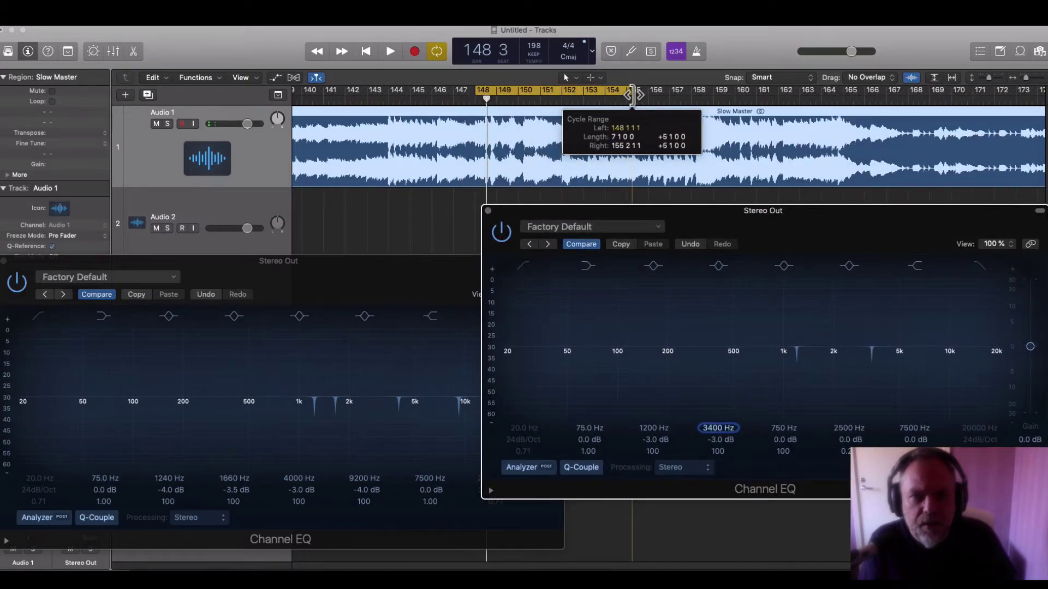
key(space)
drag(745, 214, 655, 99)
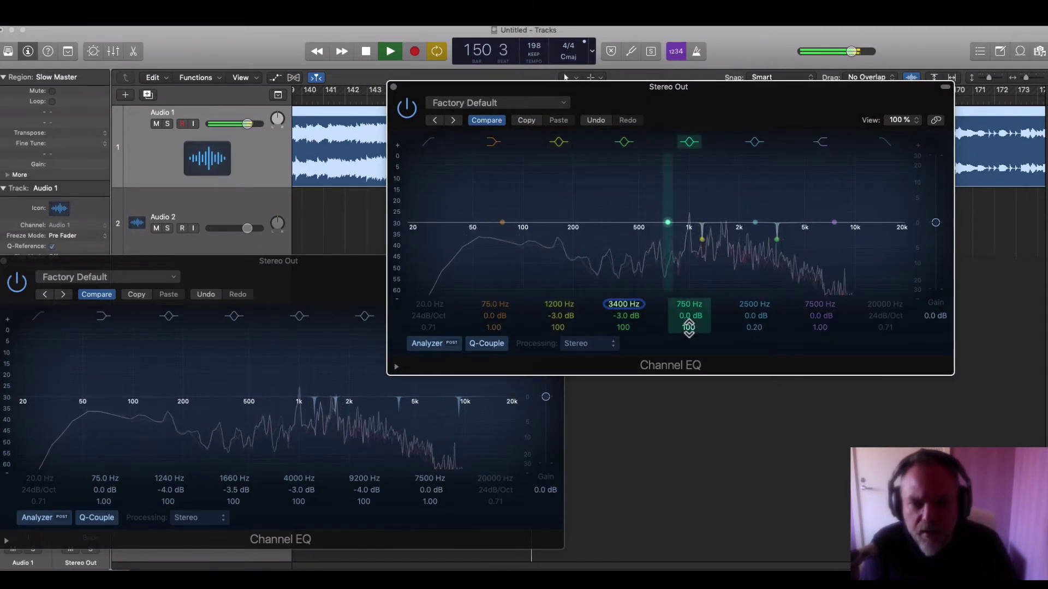
Sweep the 750 Hz and 2500 Hz bands boosted, and make narrow cuts of 2.0 dB at 440 Hz and 2.5 dB at 1780 Hz
mouse_move(688, 315)
mouse_down()
mouse_move(686, 305)
mouse_move(684, 325)
mouse_move(684, 314)
mouse_up()
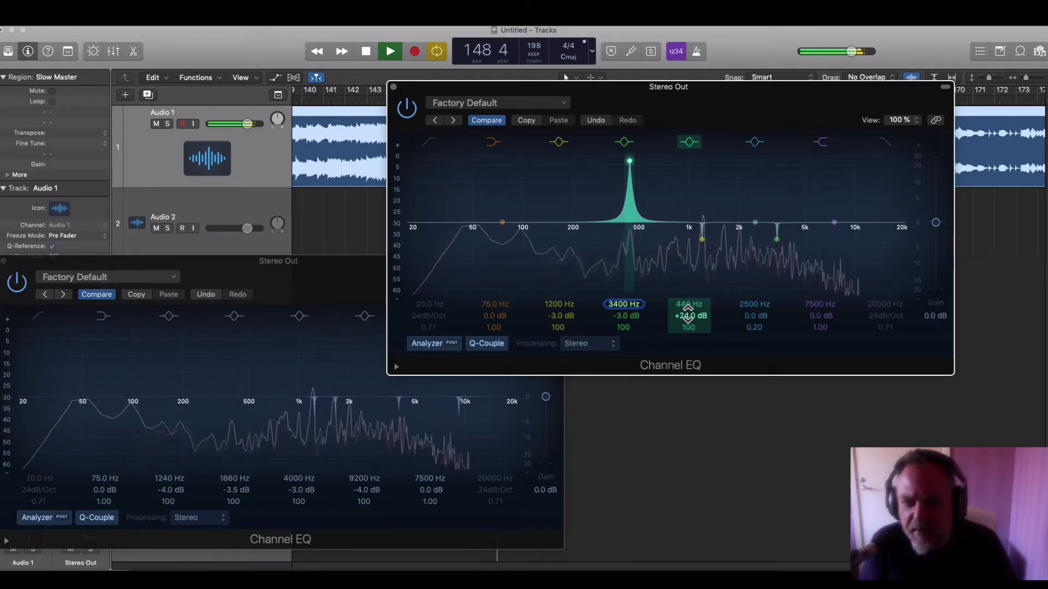
drag(687, 315, 687, 333)
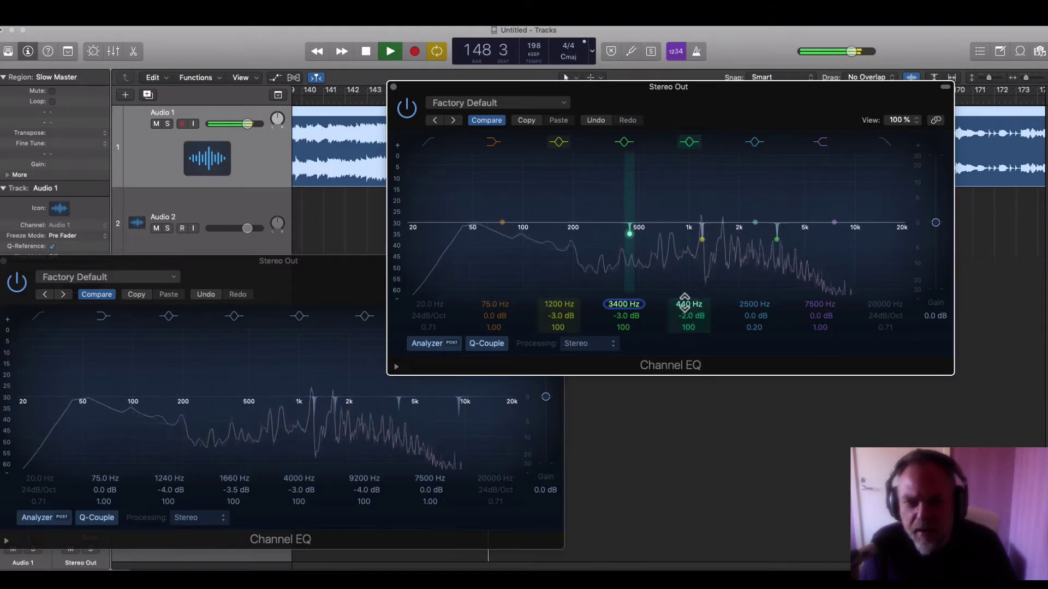
mouse_move(754, 328)
mouse_down()
mouse_move(750, 278)
mouse_move(754, 331)
mouse_up()
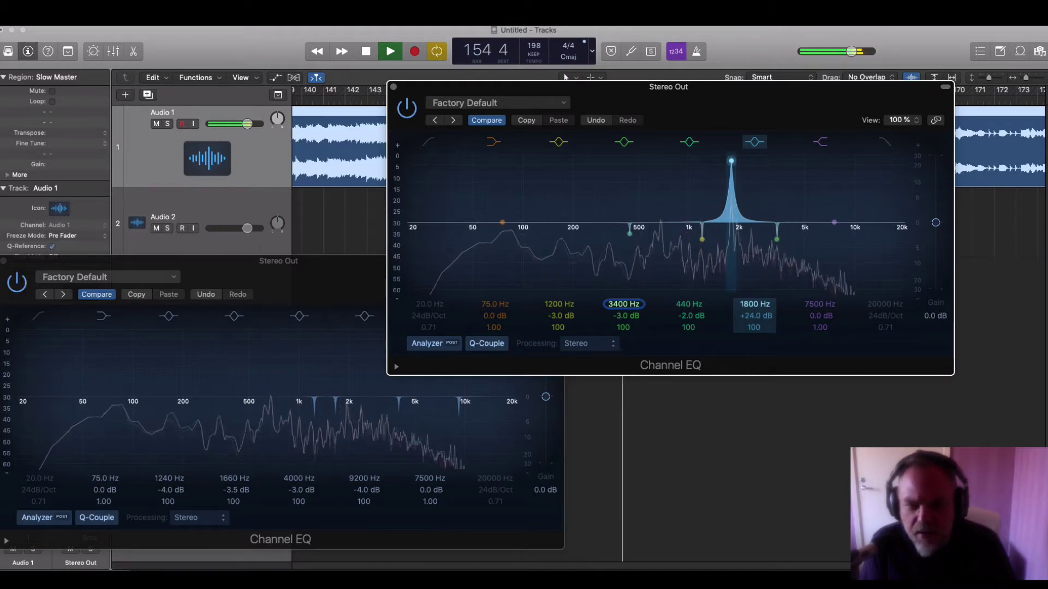
drag(731, 161, 729, 161)
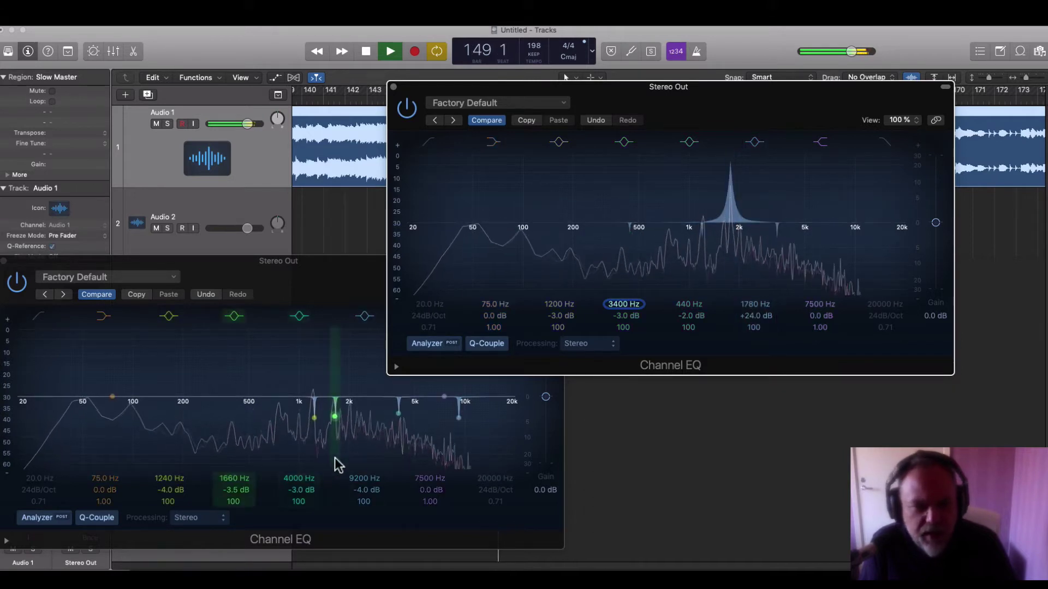
drag(755, 315, 755, 345)
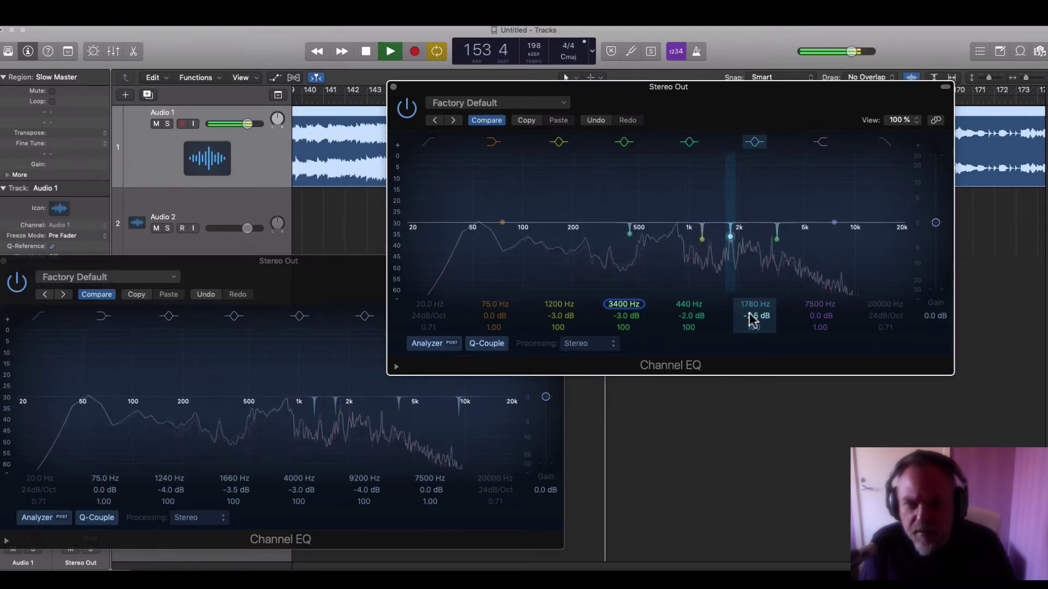
Stop playback and close the remaining Channel EQ windows
click(394, 86)
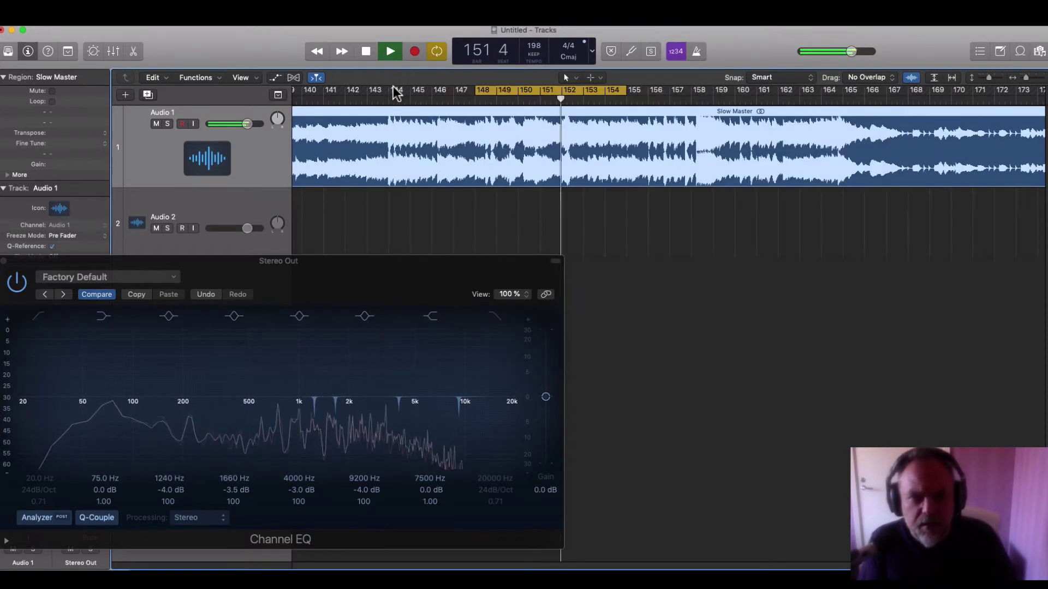
key(space)
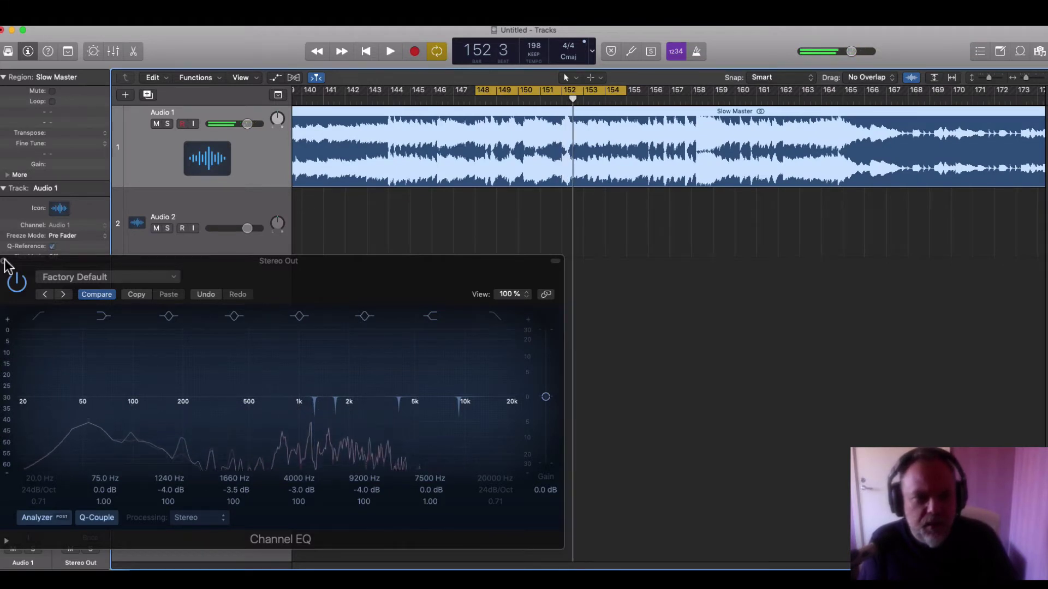
click(5, 261)
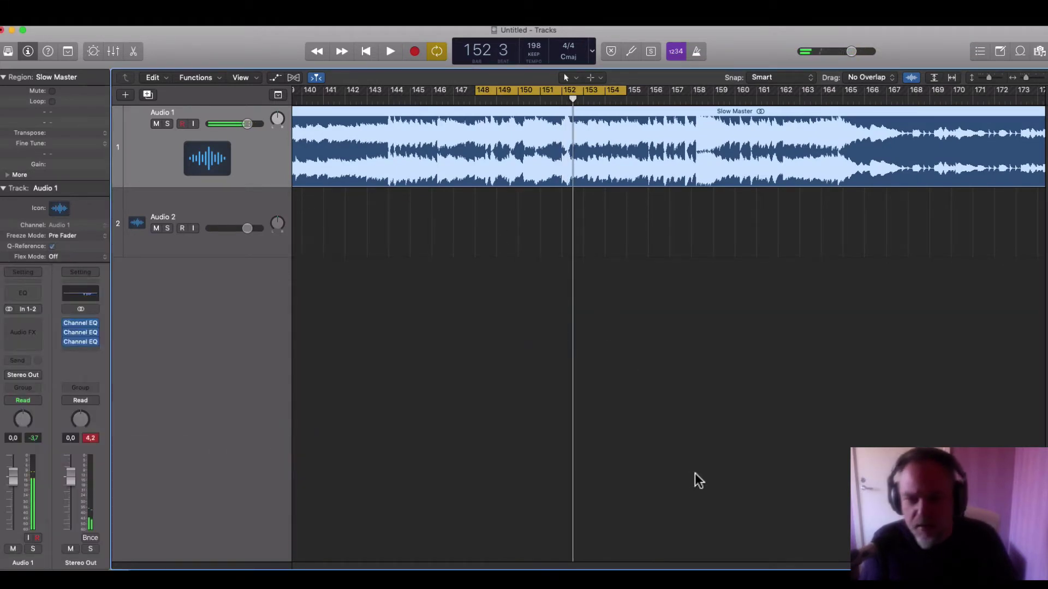
Place the playhead at bar 125 and show track automation, checking the automation parameters available for Audio 1
drag(910, 567, 837, 568)
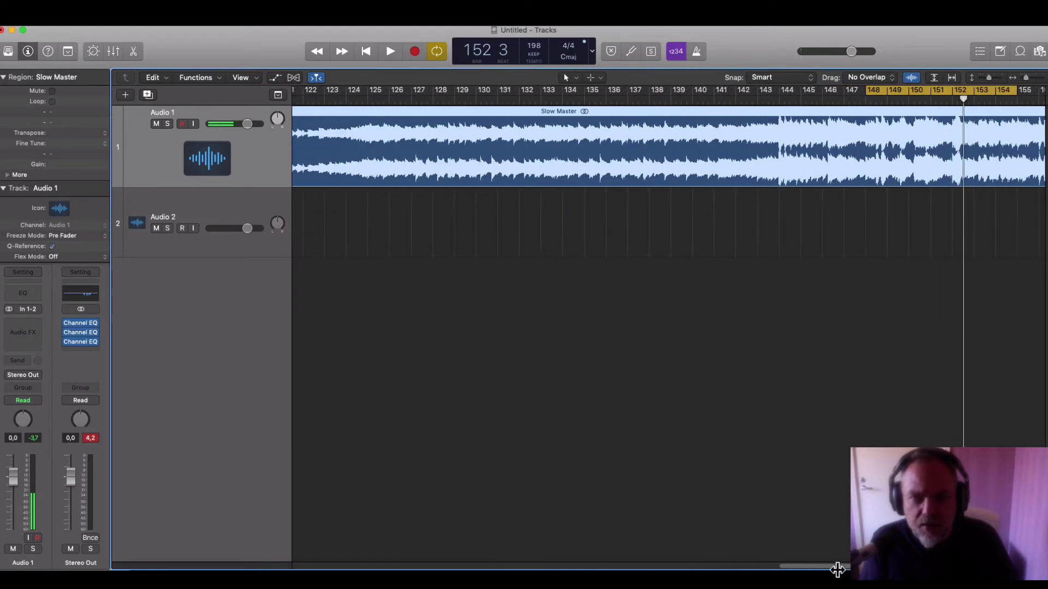
click(369, 90)
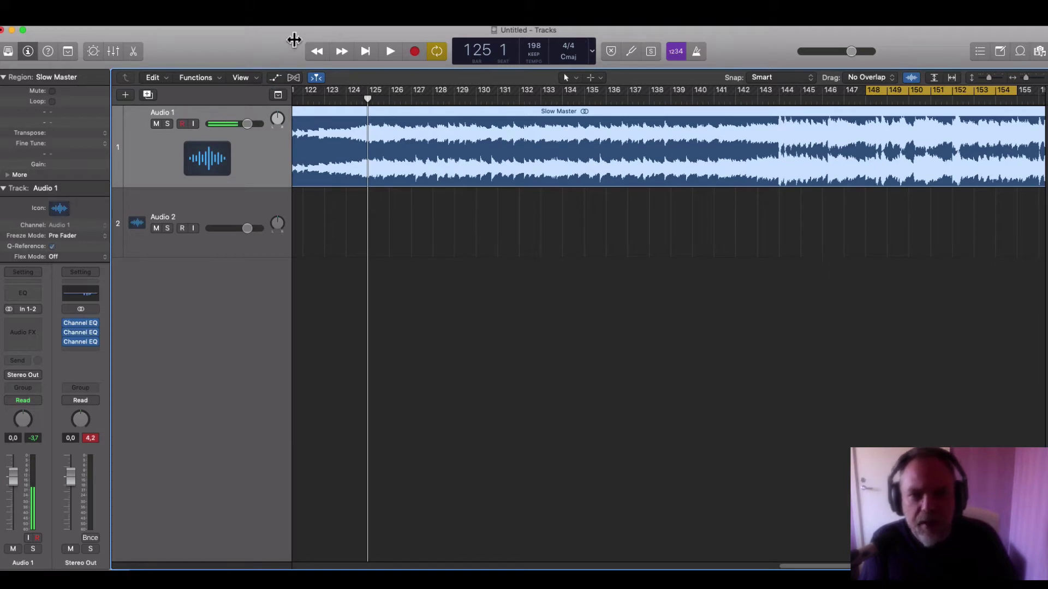
click(274, 77)
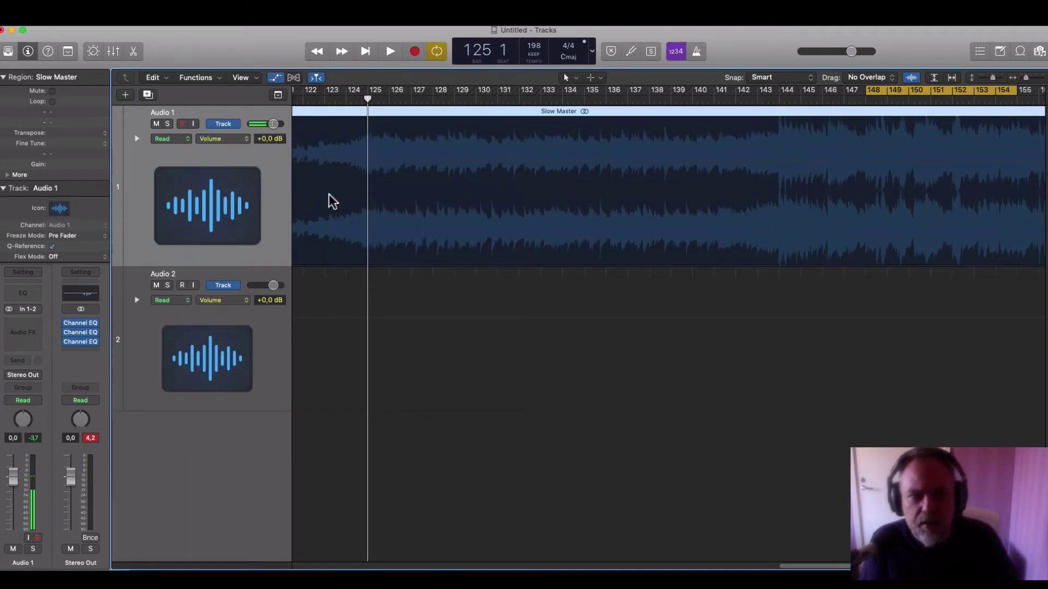
click(228, 141)
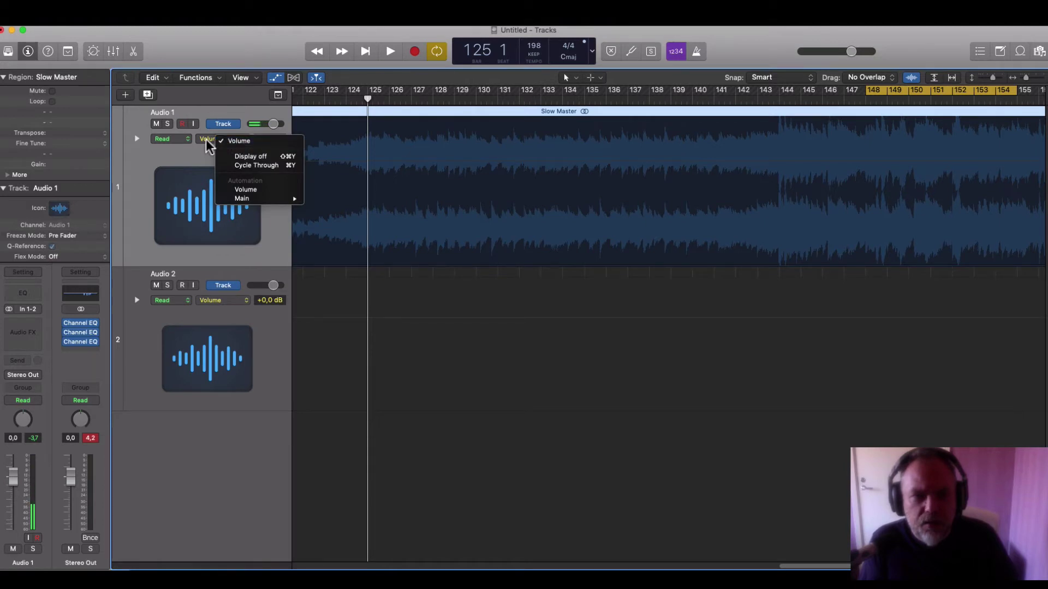
click(202, 162)
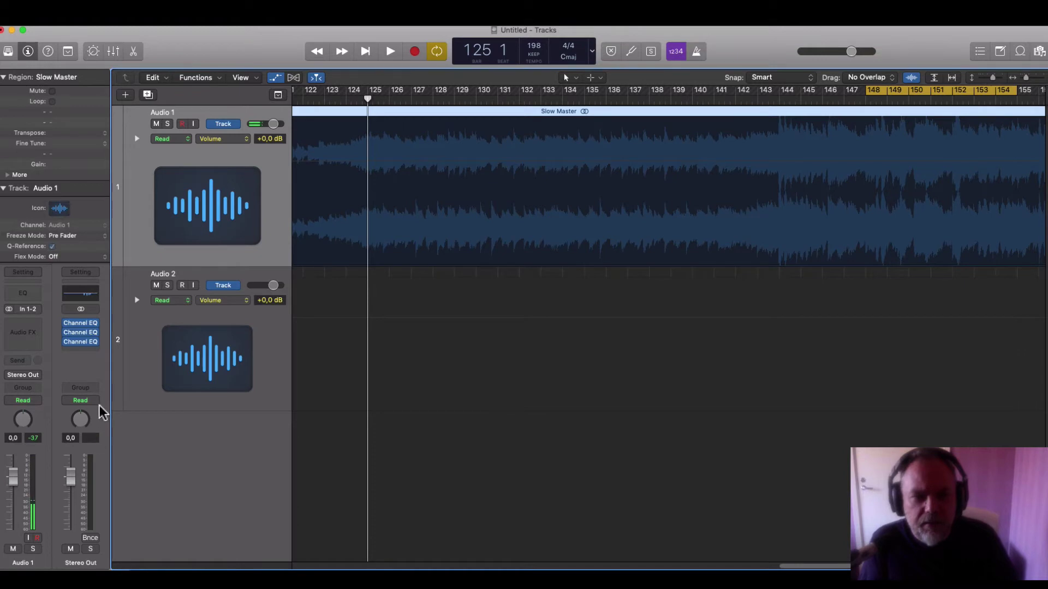
Move the three Channel EQs from Stereo Out to Audio 1 and display the first Channel EQ's Peak 1 On/Off automation on Audio 1
mouse_move(93, 326)
drag(81, 327, 30, 342)
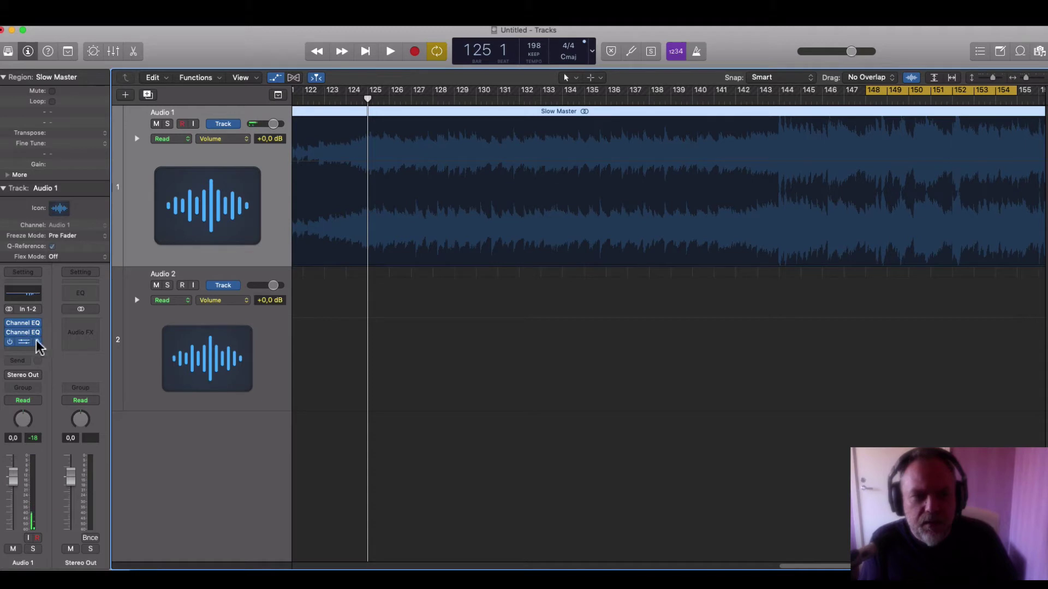
click(229, 140)
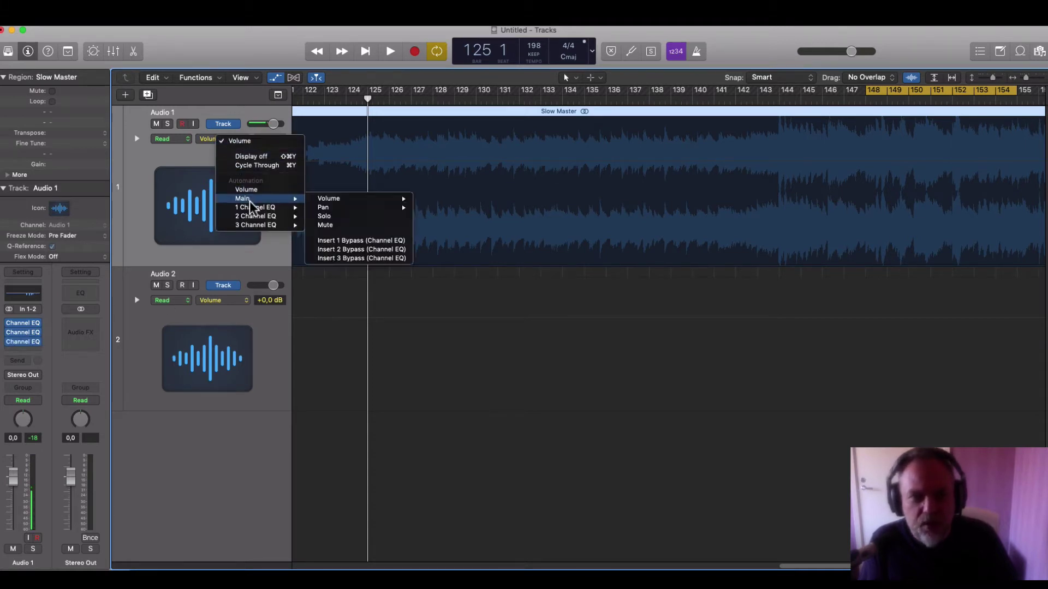
mouse_move(254, 210)
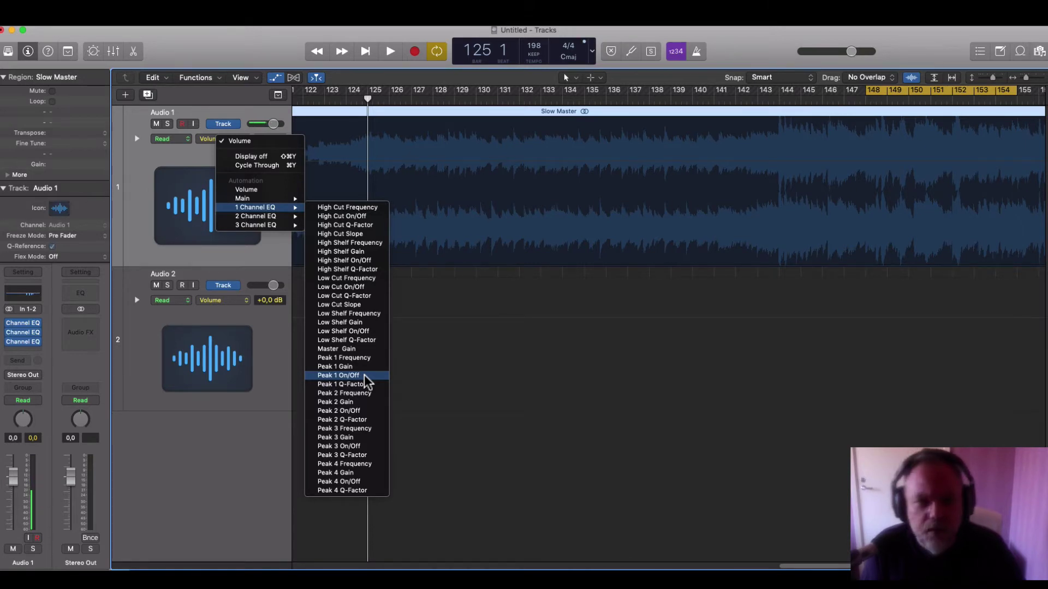
click(350, 376)
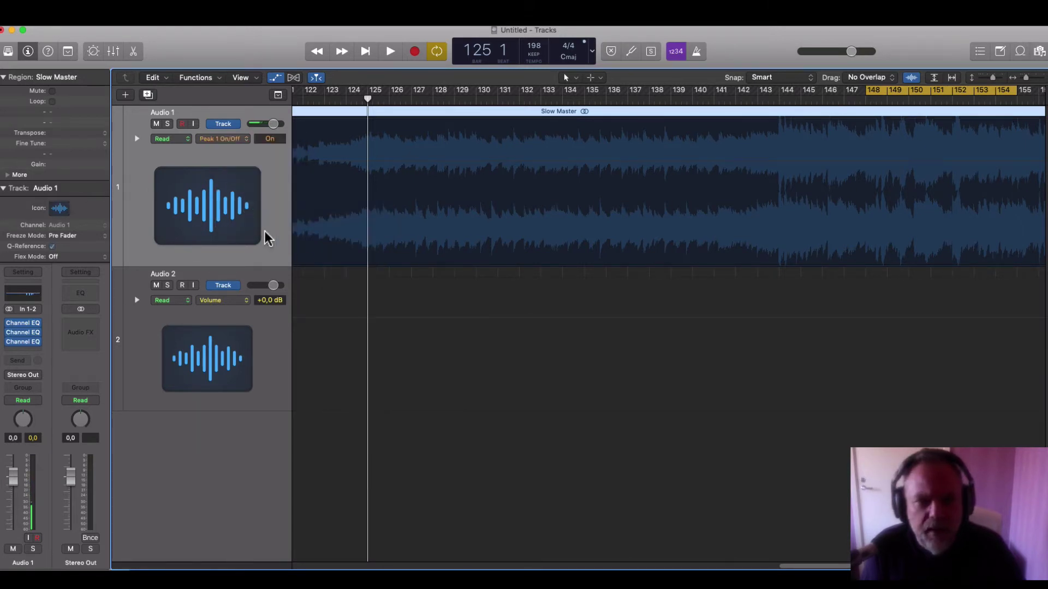
Expand Audio 1's automation lanes and assign the added lane to the first Channel EQ's Peak 2 On/Off
click(136, 140)
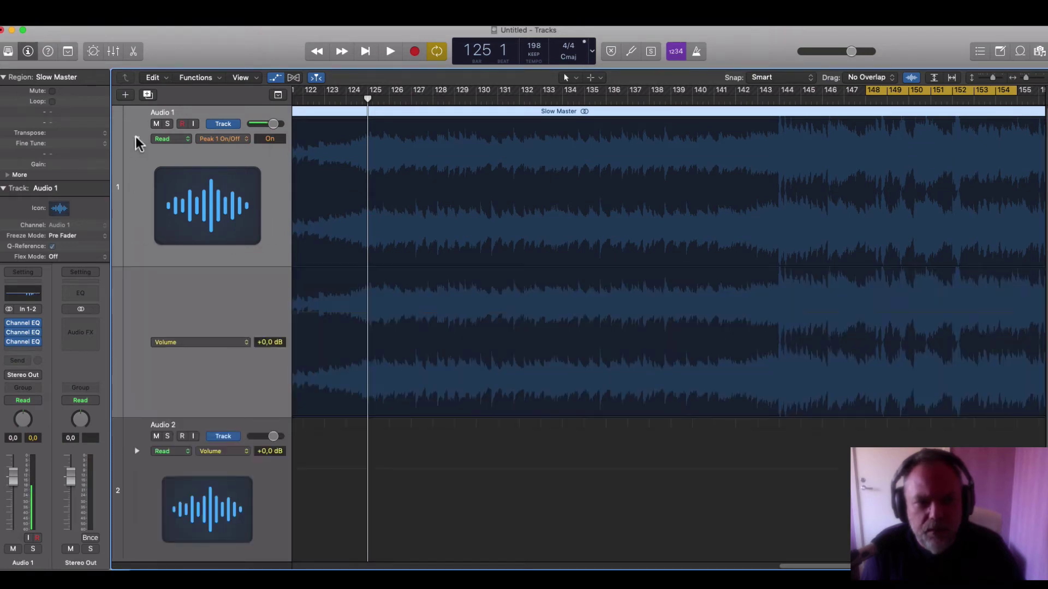
click(213, 342)
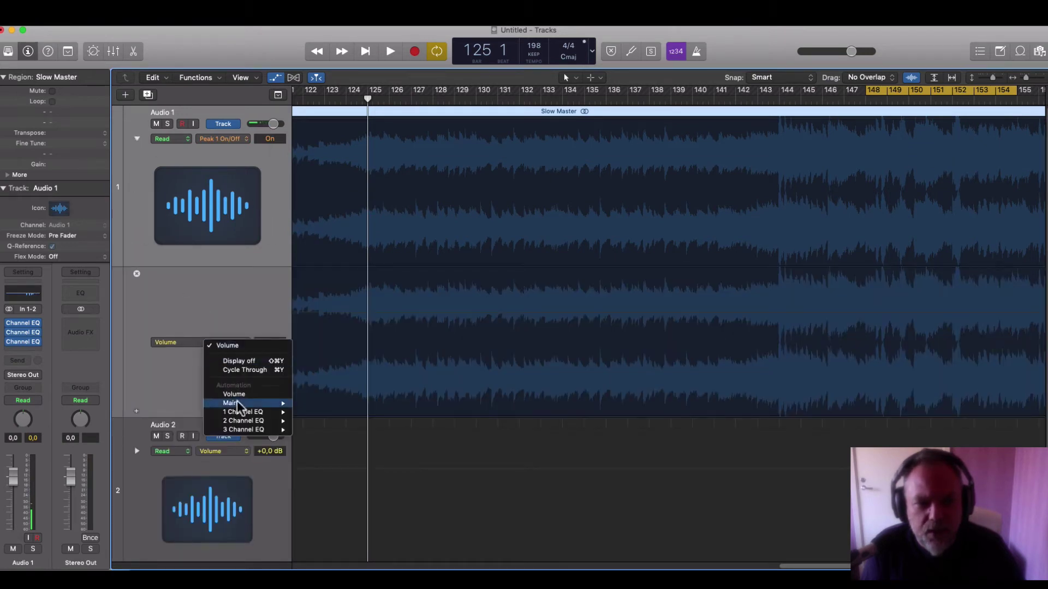
mouse_move(249, 413)
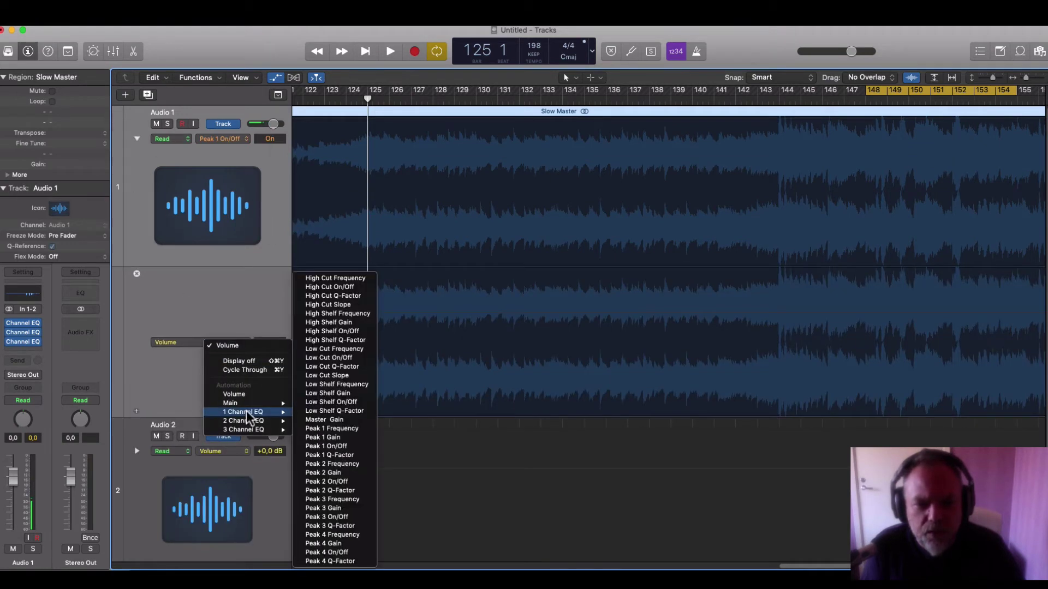
click(349, 483)
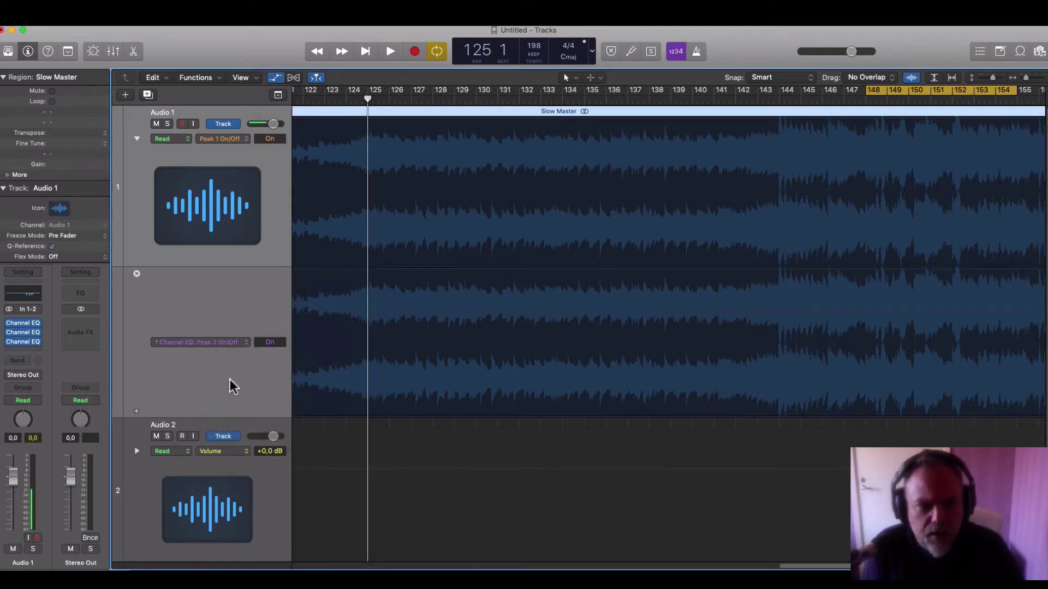
Add another automation lane to Audio 1 and assign it to the first Channel EQ's Peak 3 On/Off
click(137, 411)
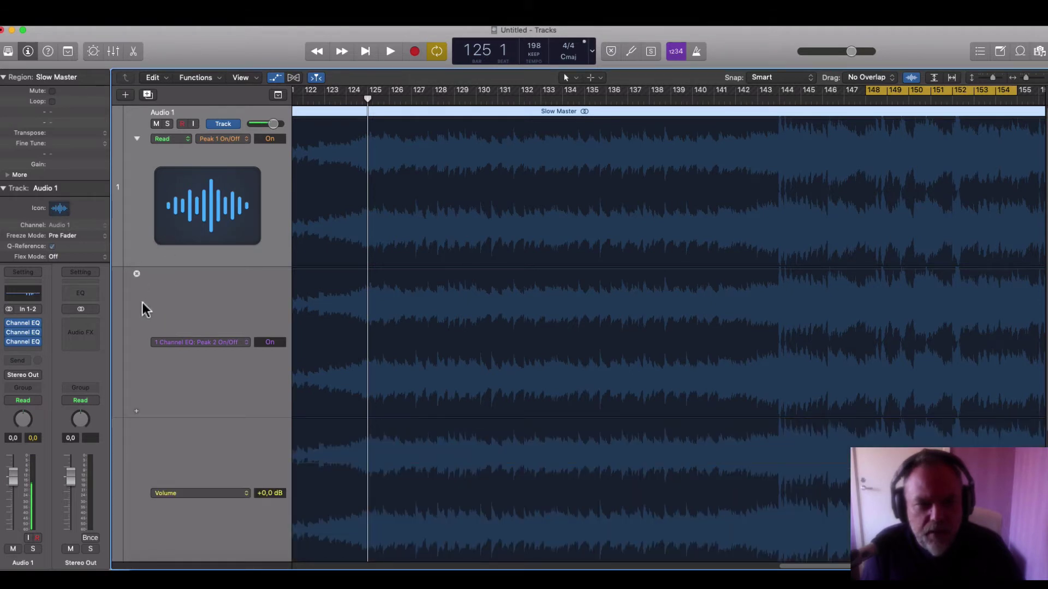
scroll(215, 463, down, 3)
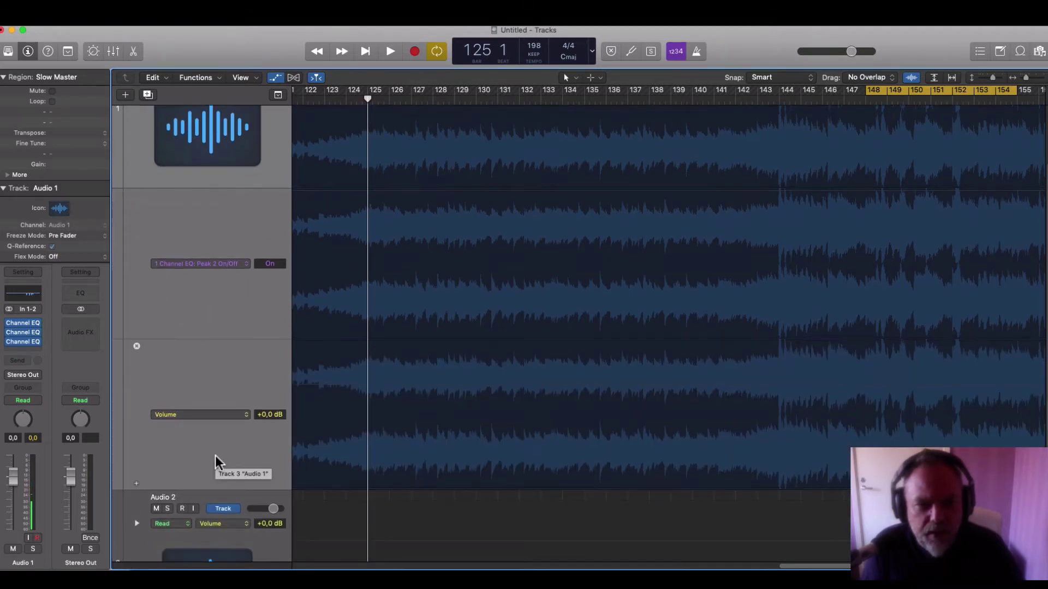
click(207, 419)
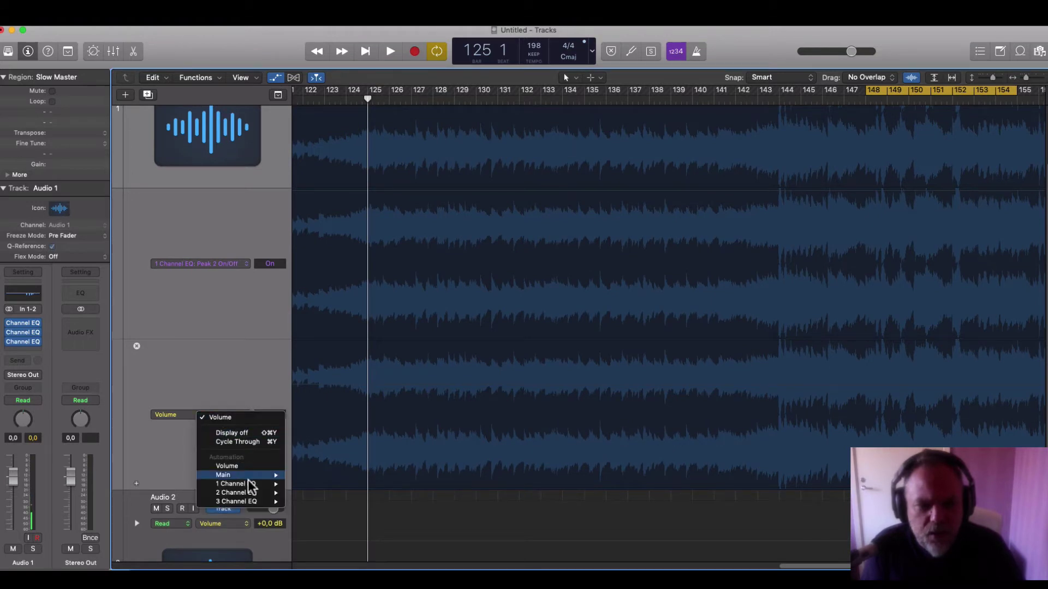
mouse_move(252, 485)
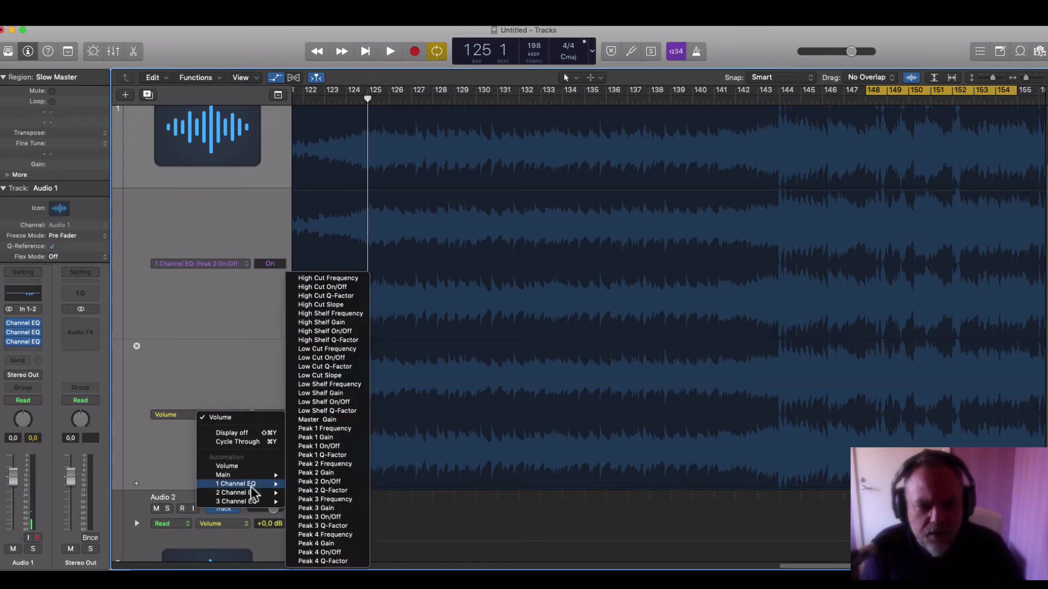
click(342, 518)
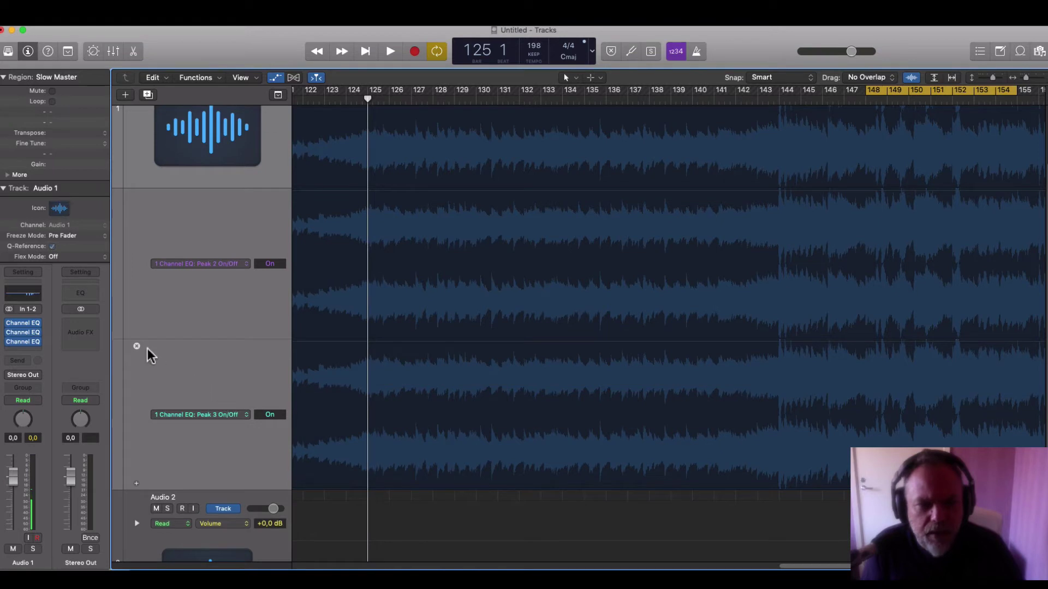
Add a further automation lane below Peak 3 and assign it to the first Channel EQ's Peak 4 On/Off
click(136, 483)
scroll(212, 453, down, 5)
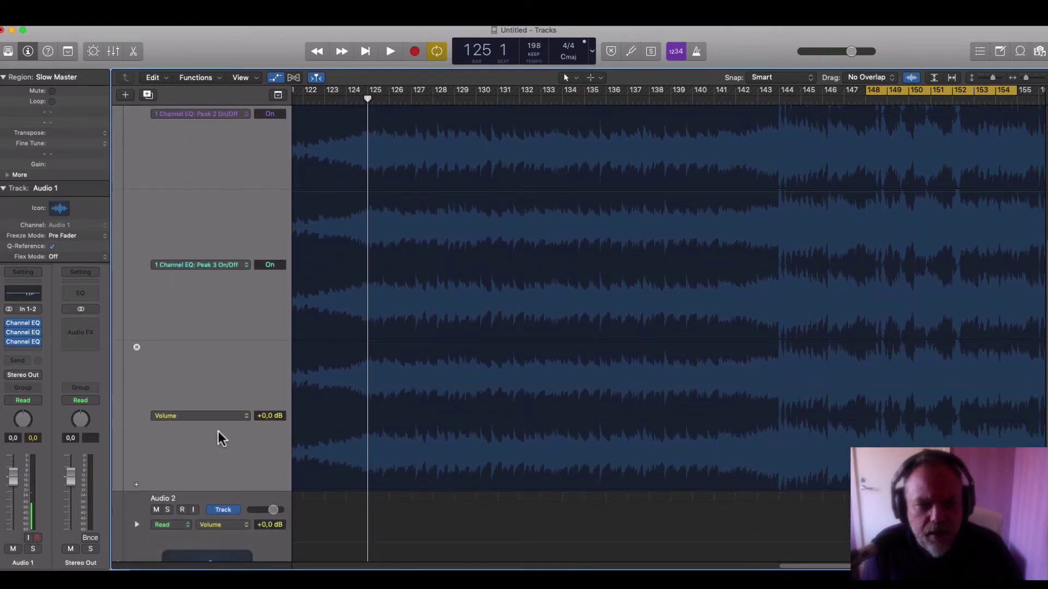
click(215, 417)
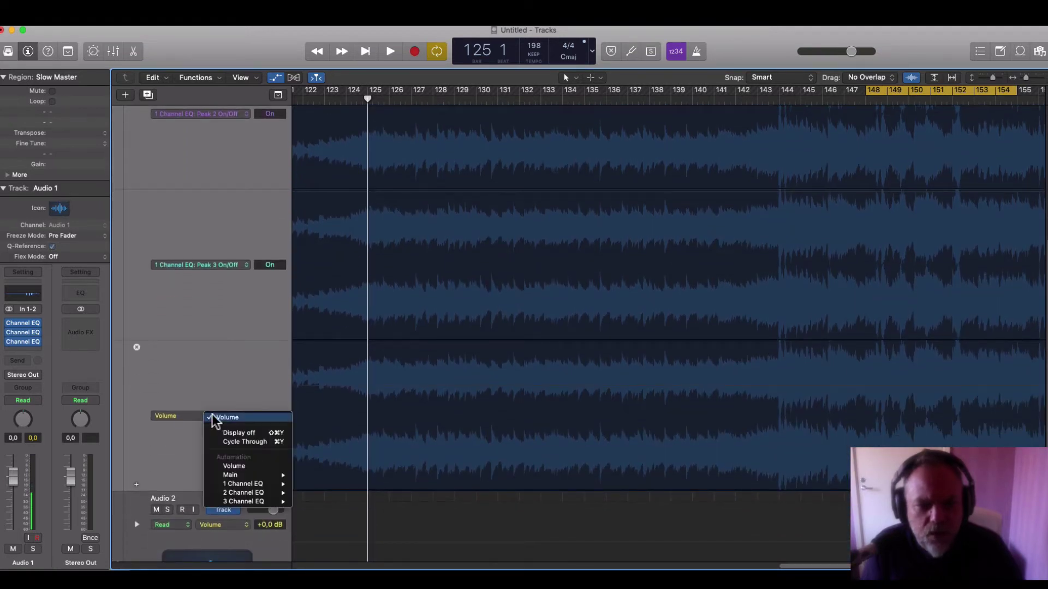
mouse_move(256, 485)
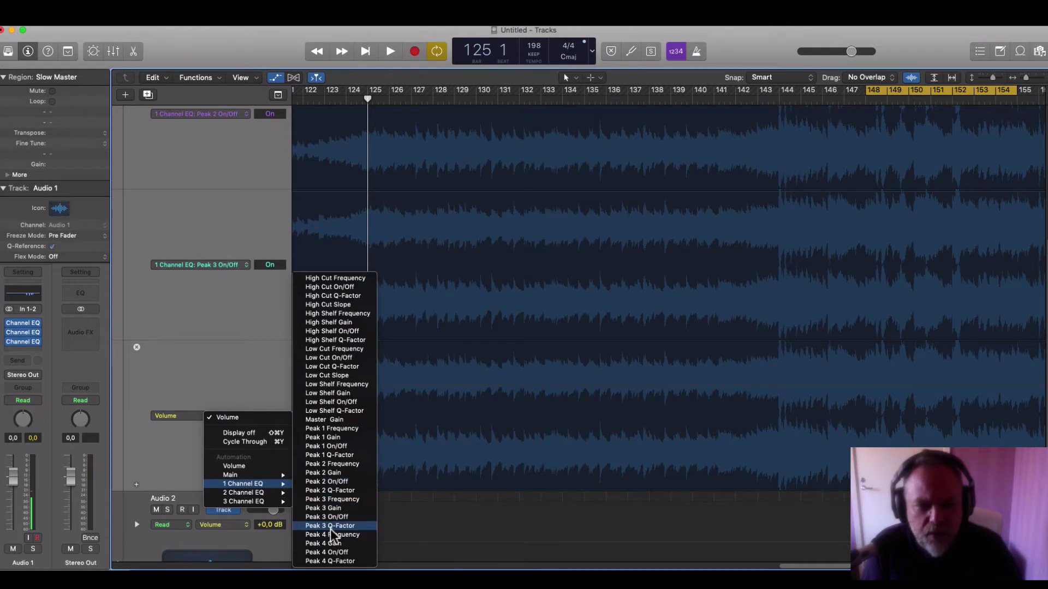
click(345, 553)
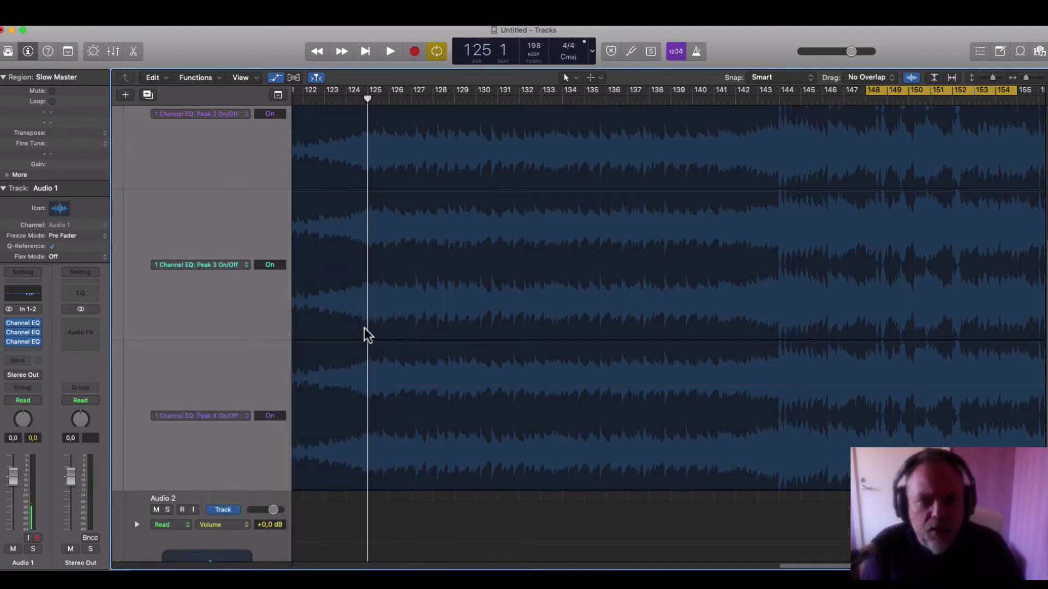
scroll(364, 328, up, 5)
scroll(366, 330, up, 3)
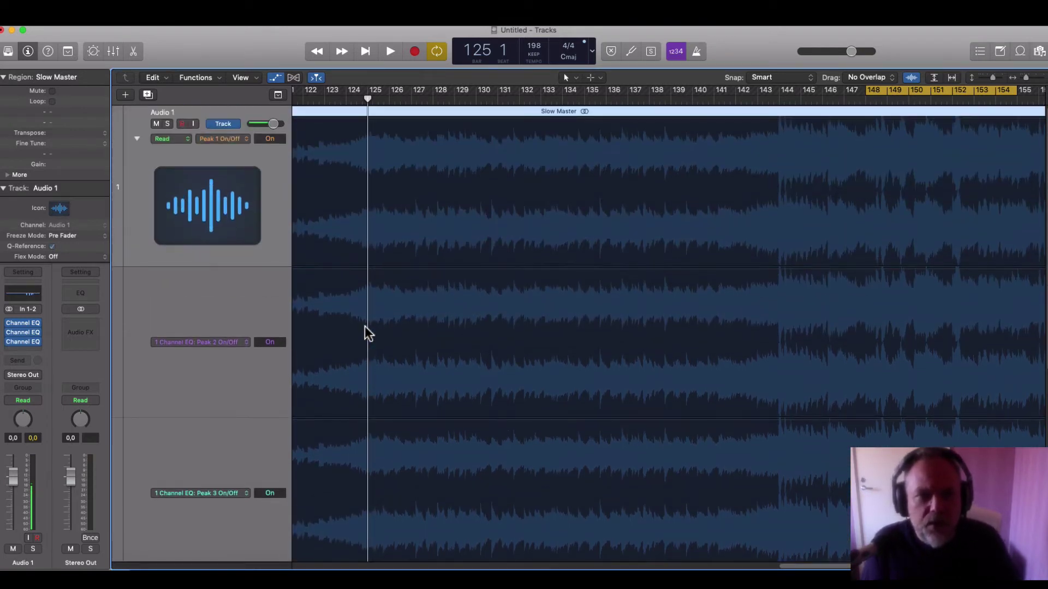
Play the build-up briefly to find where the EQ should switch on, and place the playhead at bar 123
click(322, 103)
key(space)
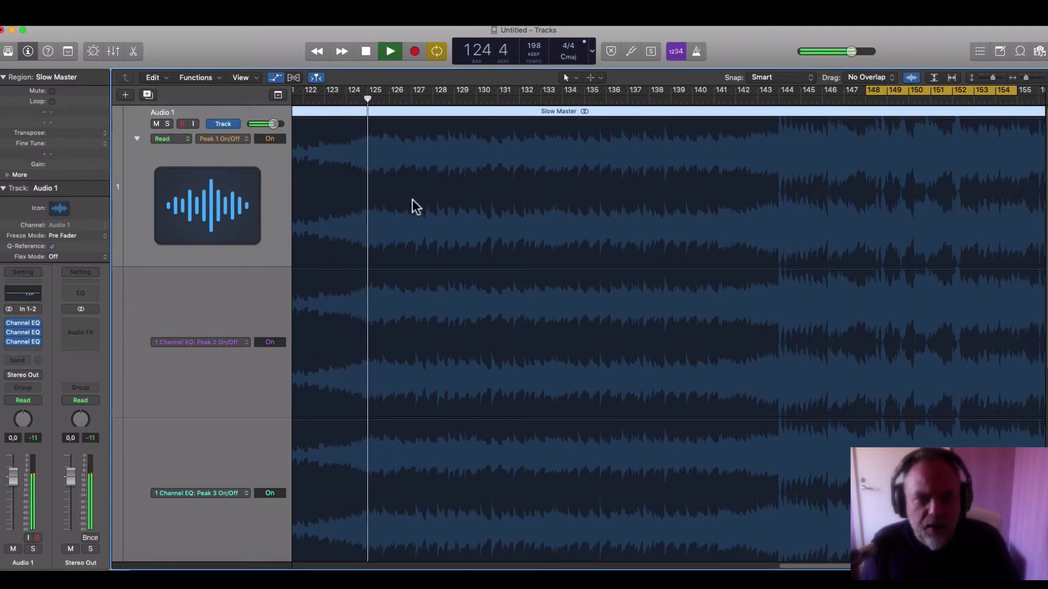
key(space)
click(357, 101)
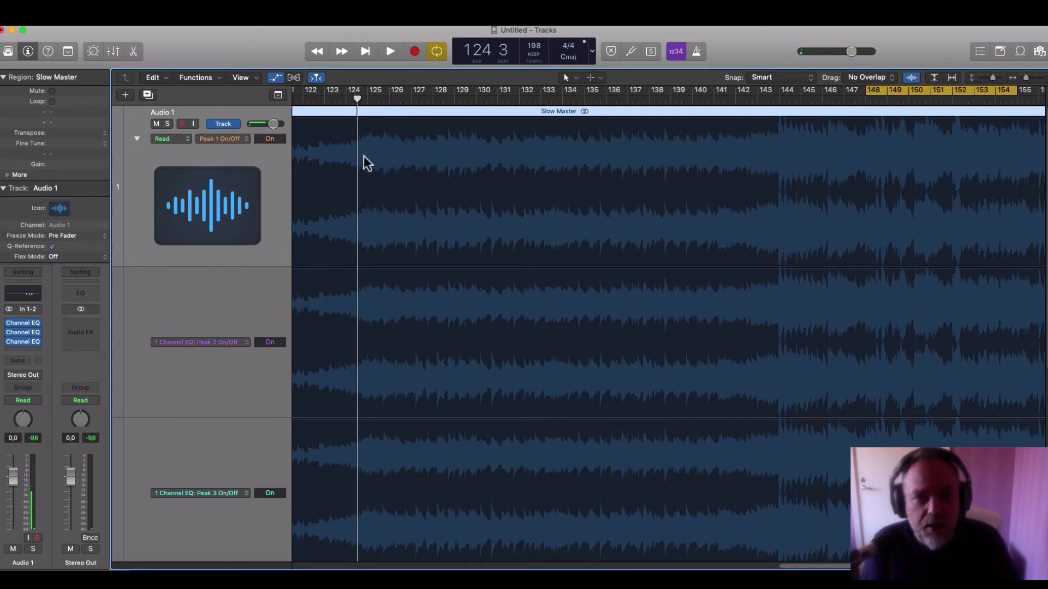
click(345, 101)
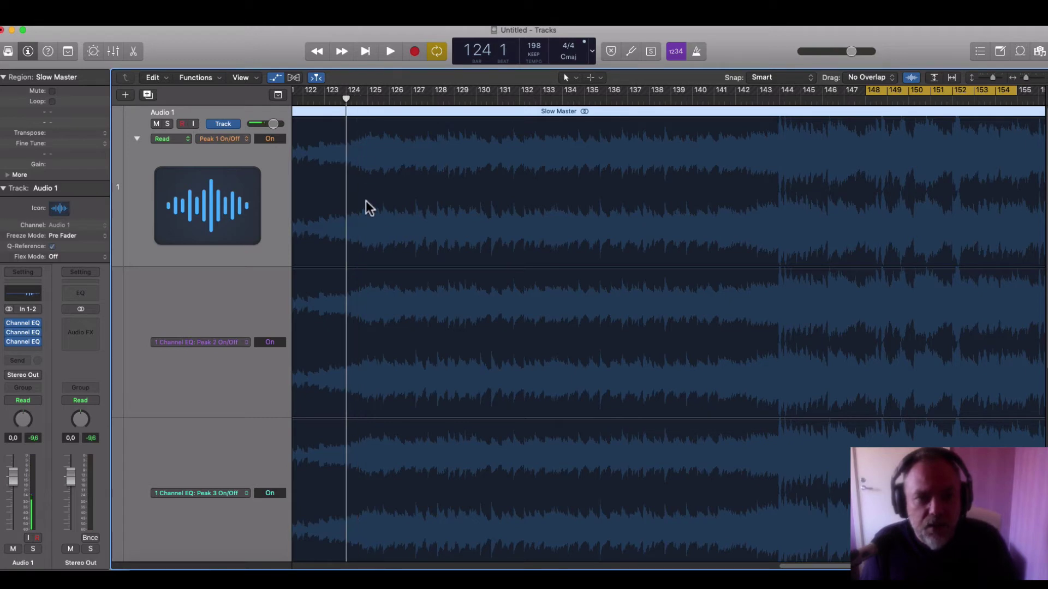
click(324, 101)
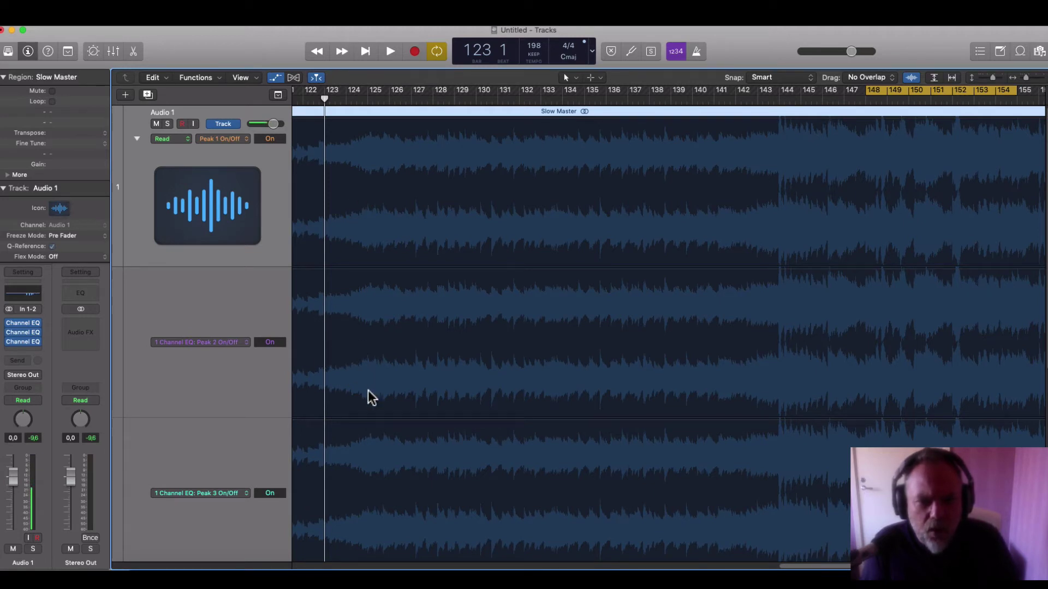
Automate Peak 2 to be off before bar 123 and on from there
click(329, 276)
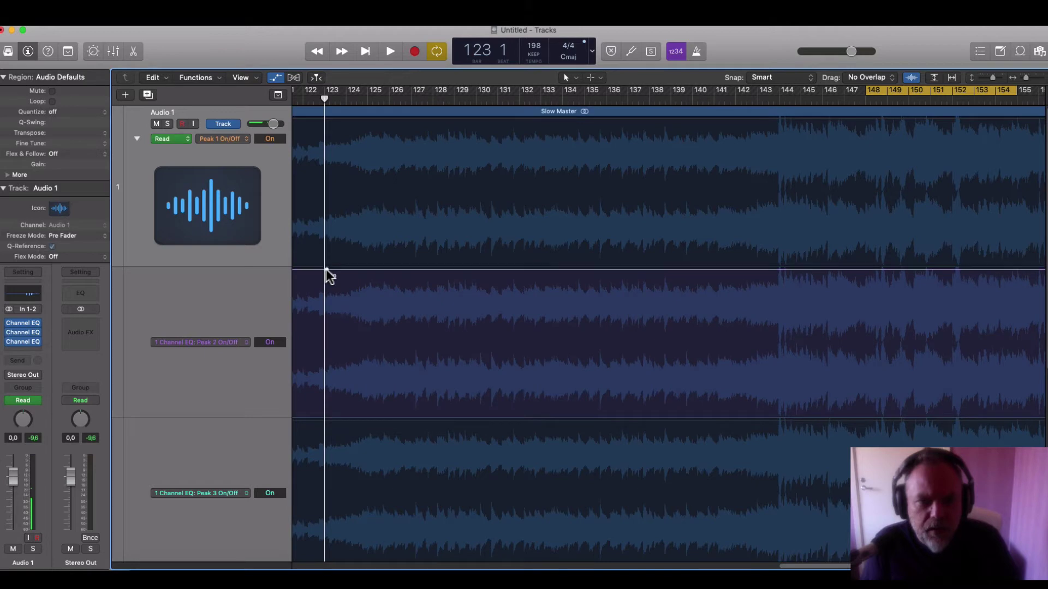
click(322, 270)
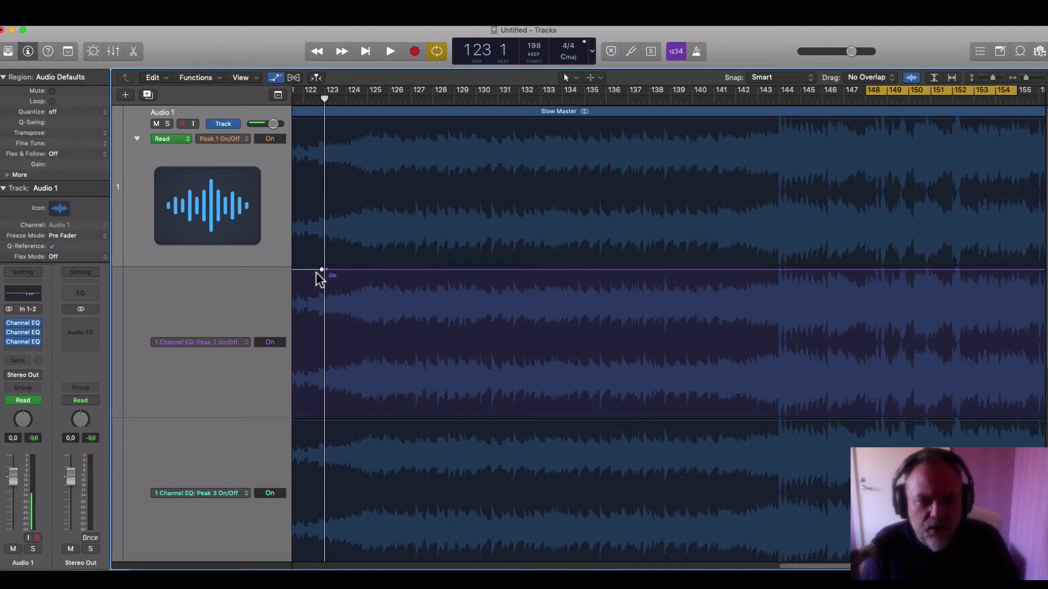
drag(322, 270, 322, 416)
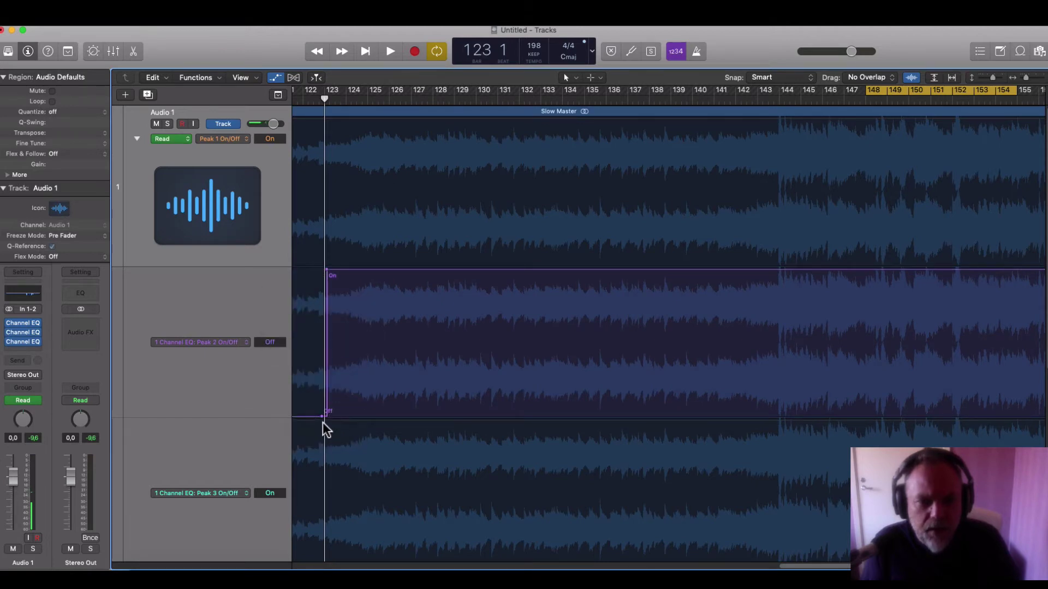
Automate Peak 3 to be off up to about bar 123 and on from there, leaving no On section before it
click(329, 421)
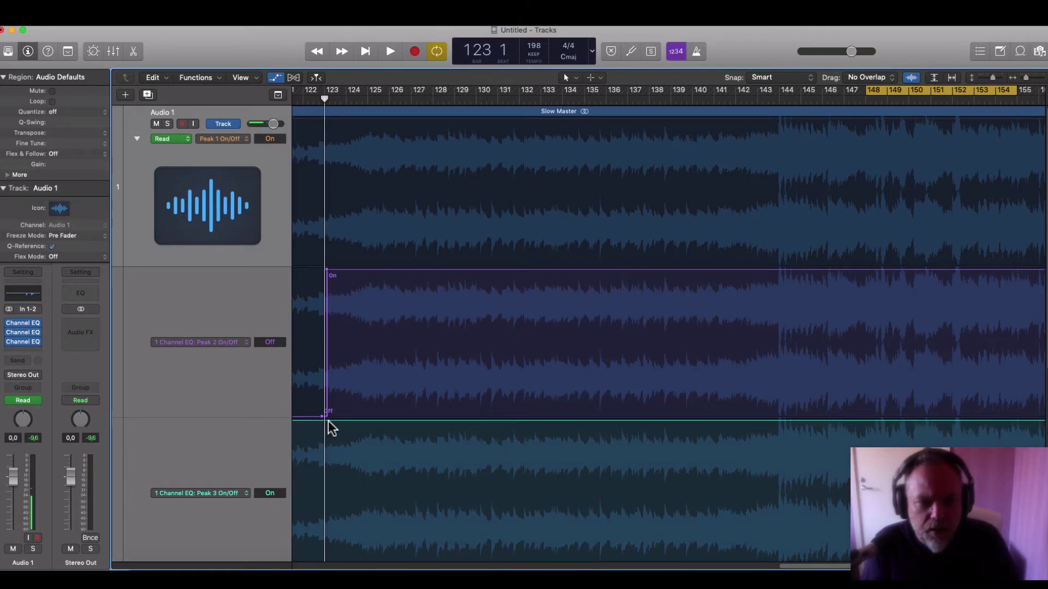
click(329, 421)
click(322, 421)
drag(322, 420, 299, 531)
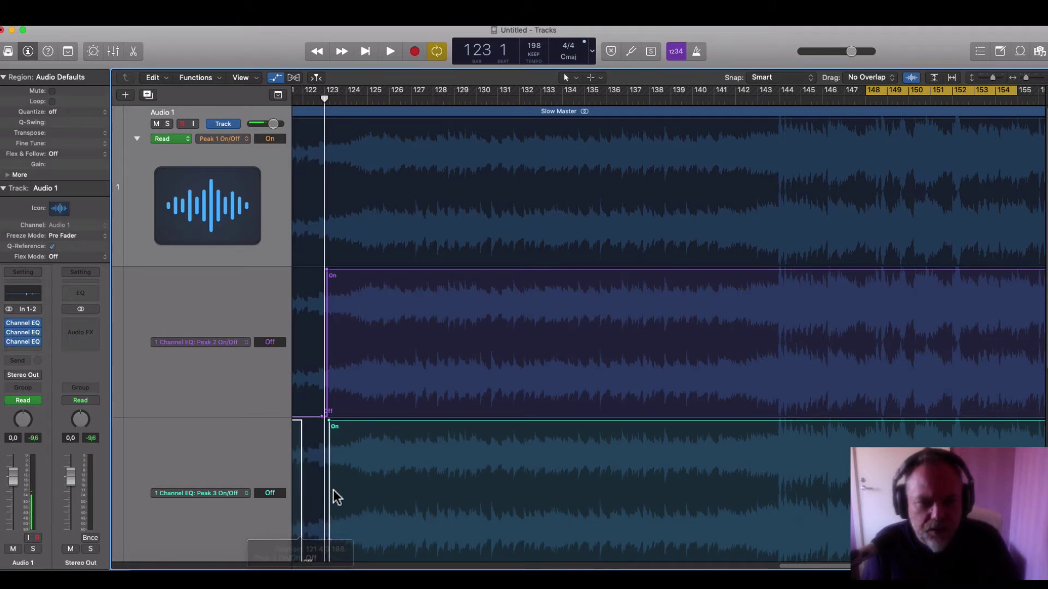
scroll(369, 454, down, 2)
scroll(369, 454, down, 3)
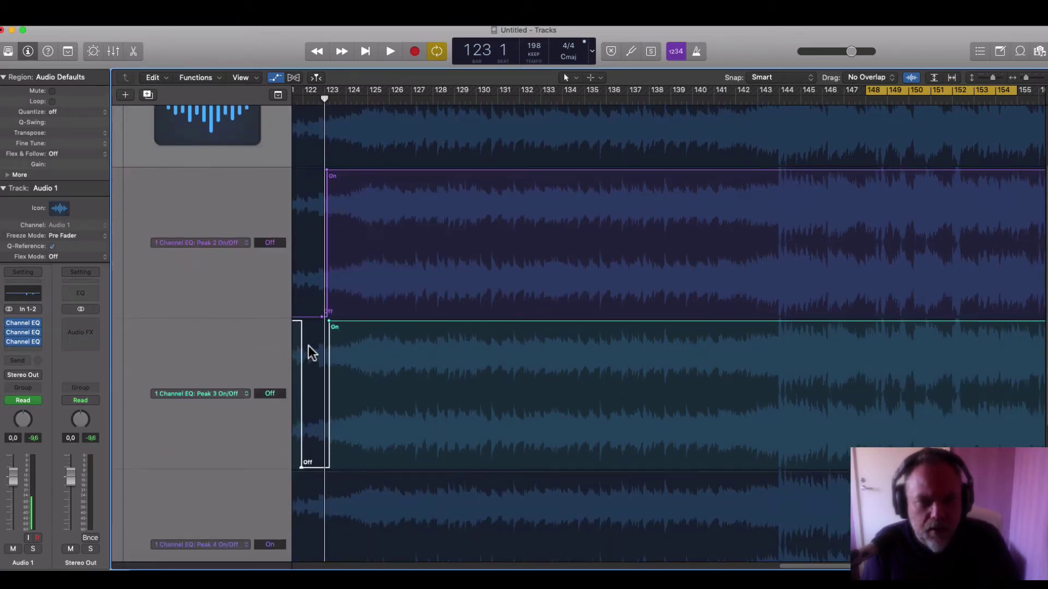
drag(296, 323, 299, 476)
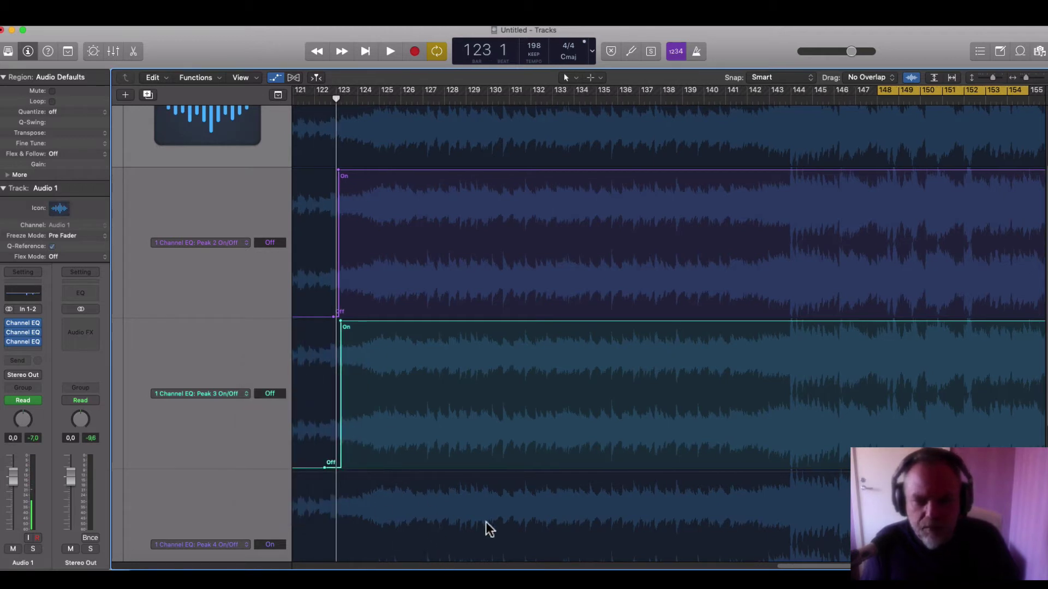
Automate Peak 4 to be off up to about bar 123 and on from there, and check it against the Peak 2 and Peak 3 lanes
drag(791, 565, 763, 563)
scroll(610, 481, down, 5)
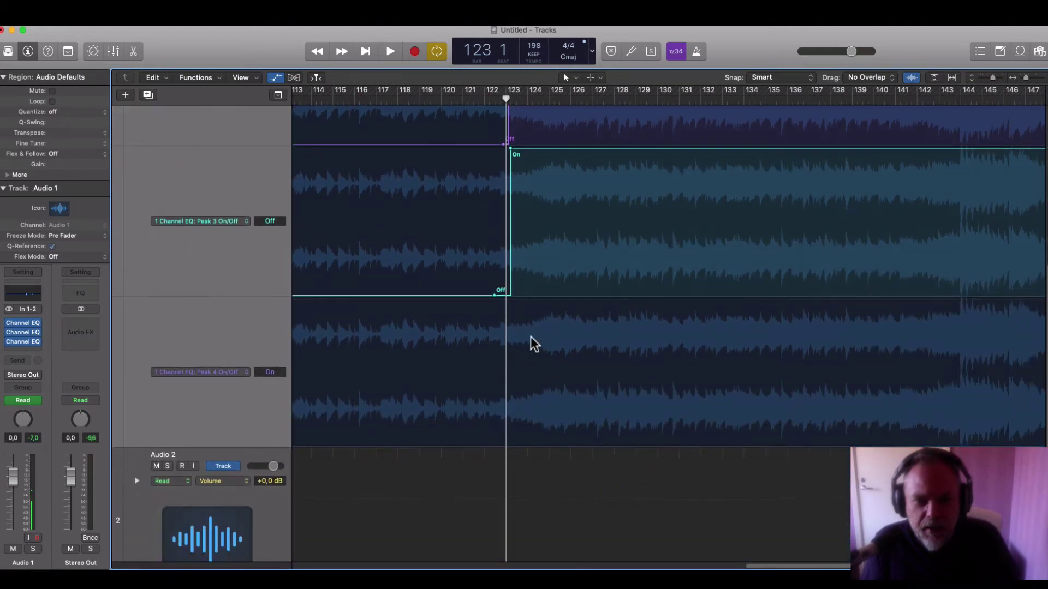
click(515, 307)
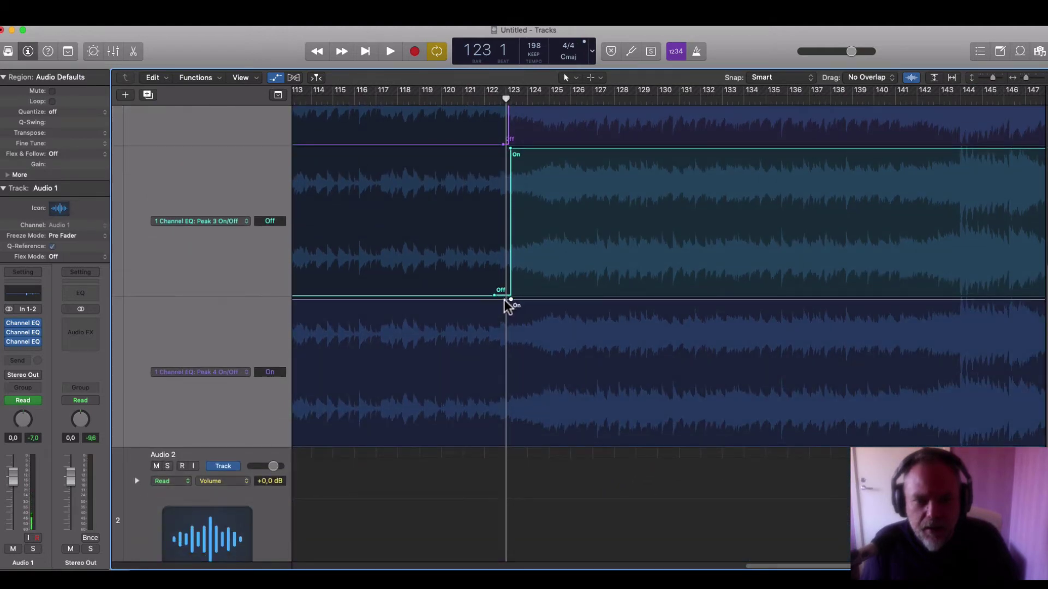
click(498, 301)
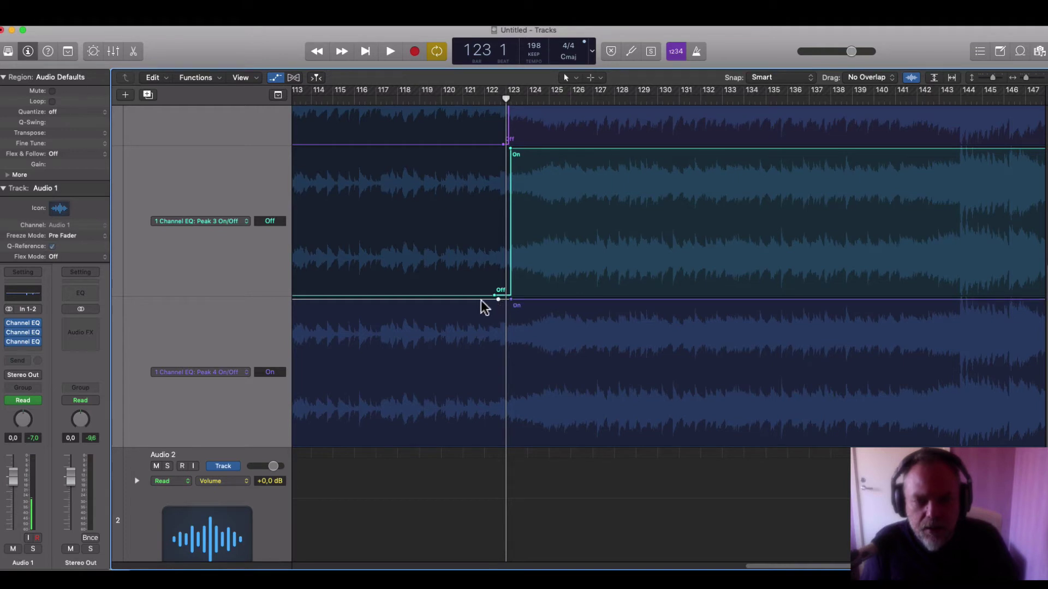
drag(481, 300, 468, 444)
scroll(559, 458, down, 2)
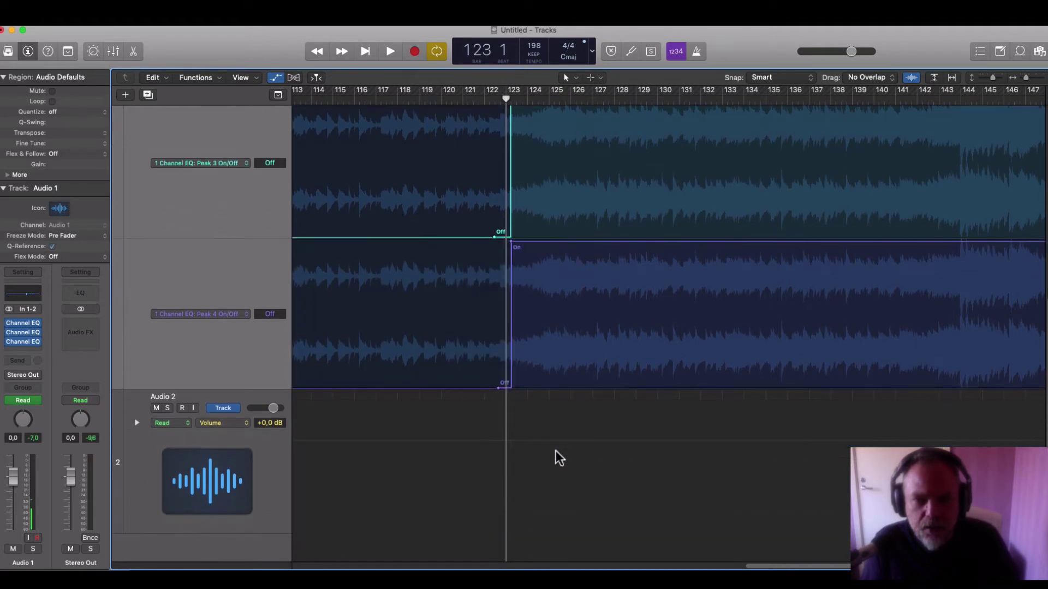
scroll(556, 450, up, 3)
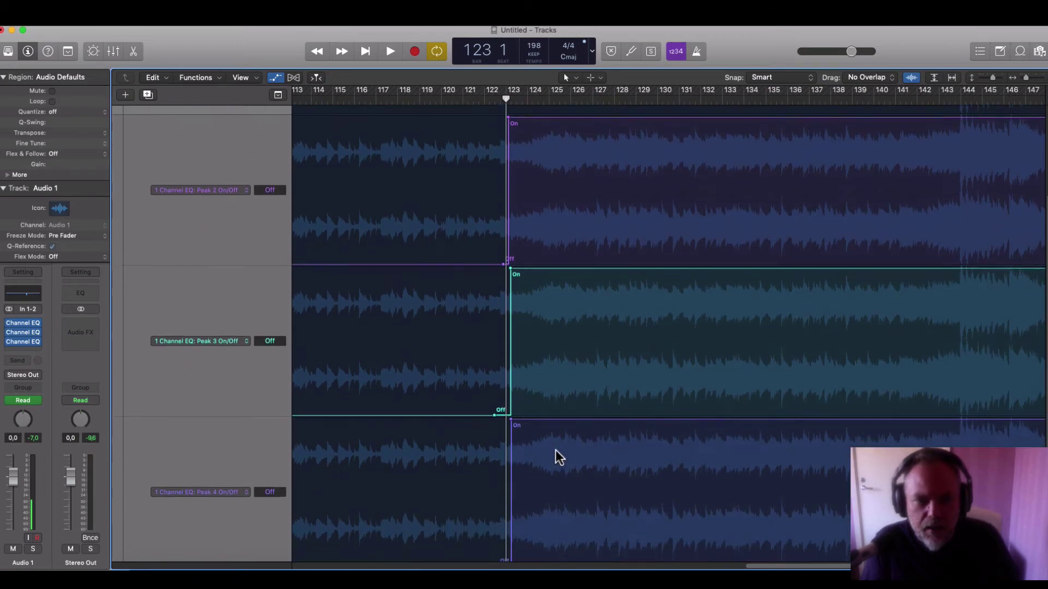
scroll(560, 457, down, 3)
scroll(559, 457, up, 3)
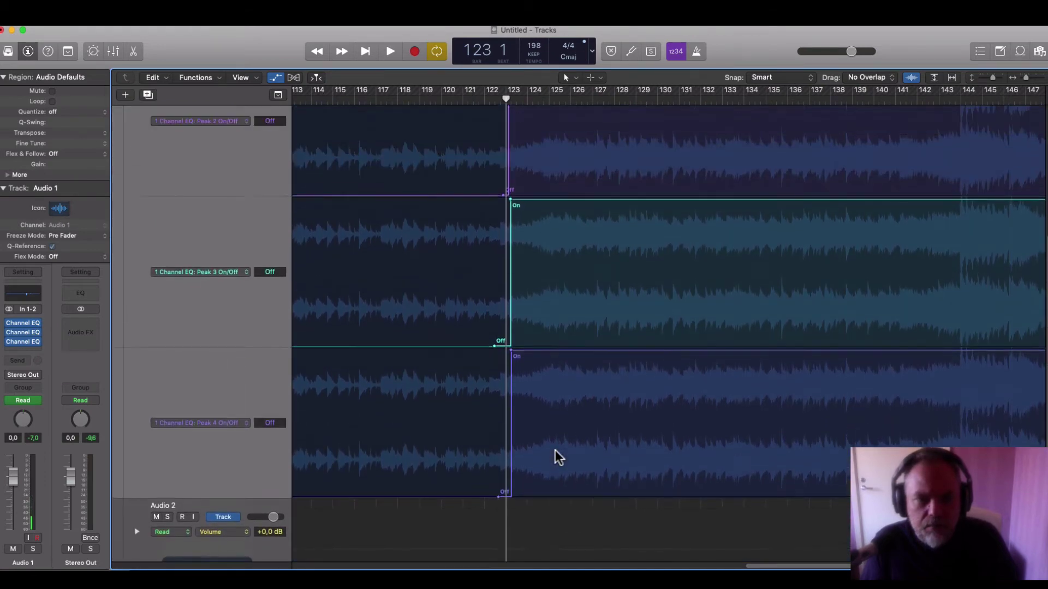
Automate Peak 1 to be off up to about bar 123 and on from there, matching the other peak lanes
scroll(557, 456, up, 1)
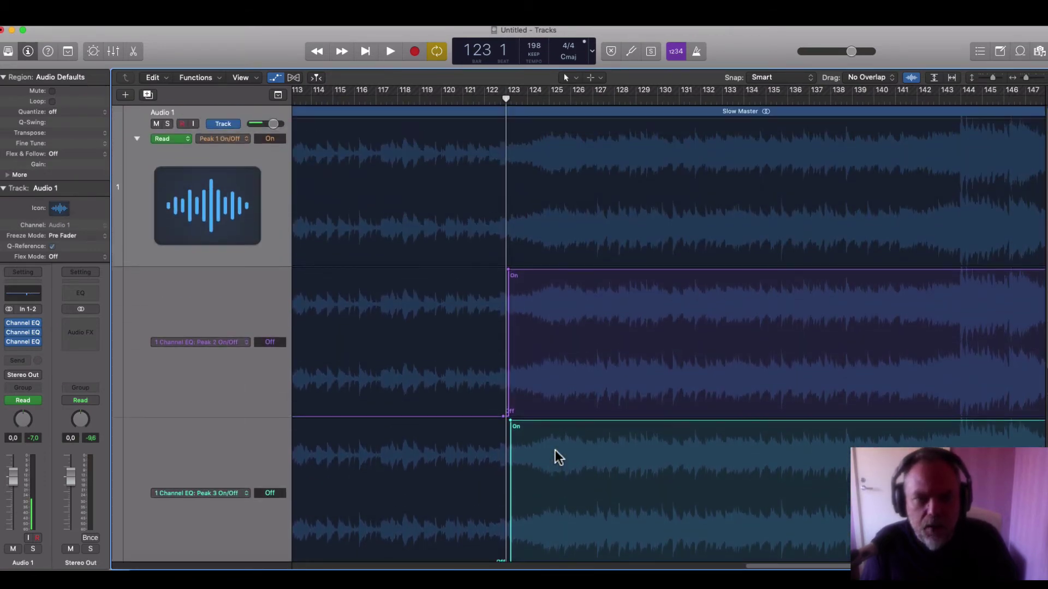
click(500, 117)
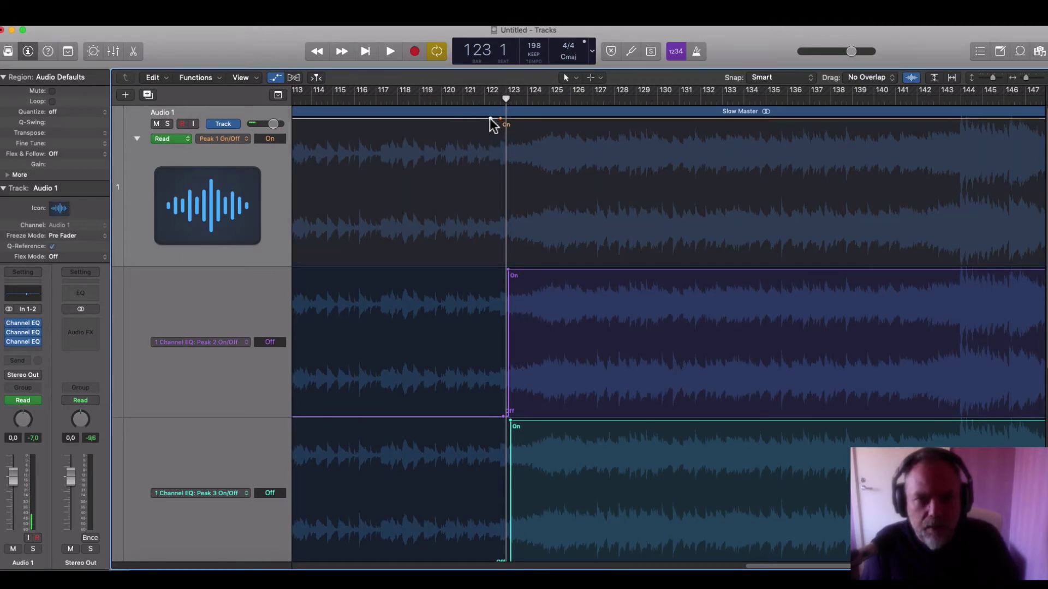
drag(490, 118, 446, 274)
drag(412, 118, 408, 264)
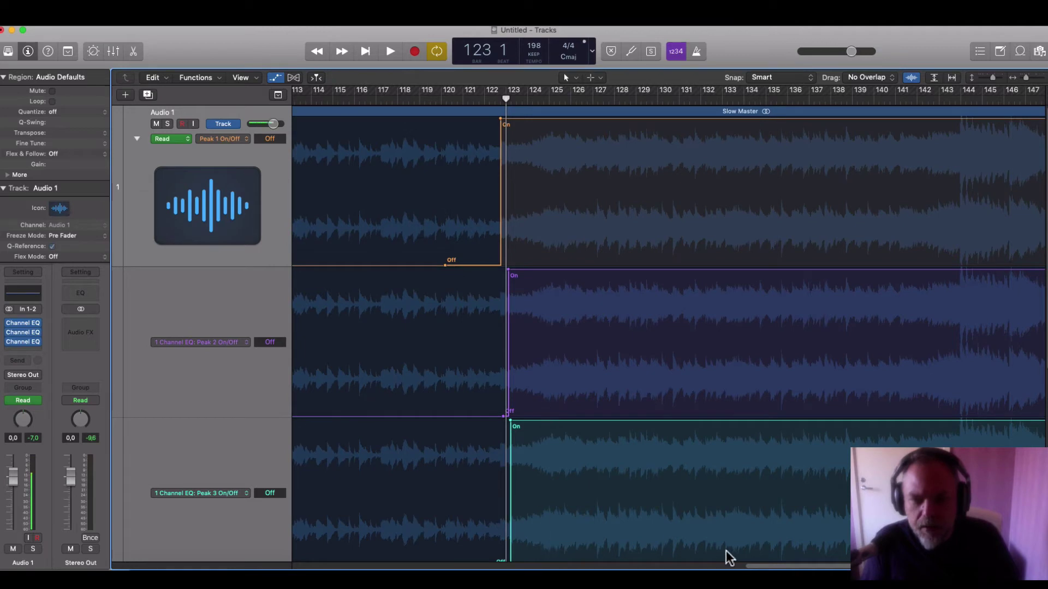
Play briefly around bar 144 to find where the loud section ends, and automate Peak 1 to switch off just before bar 145
scroll(784, 557, right, 10)
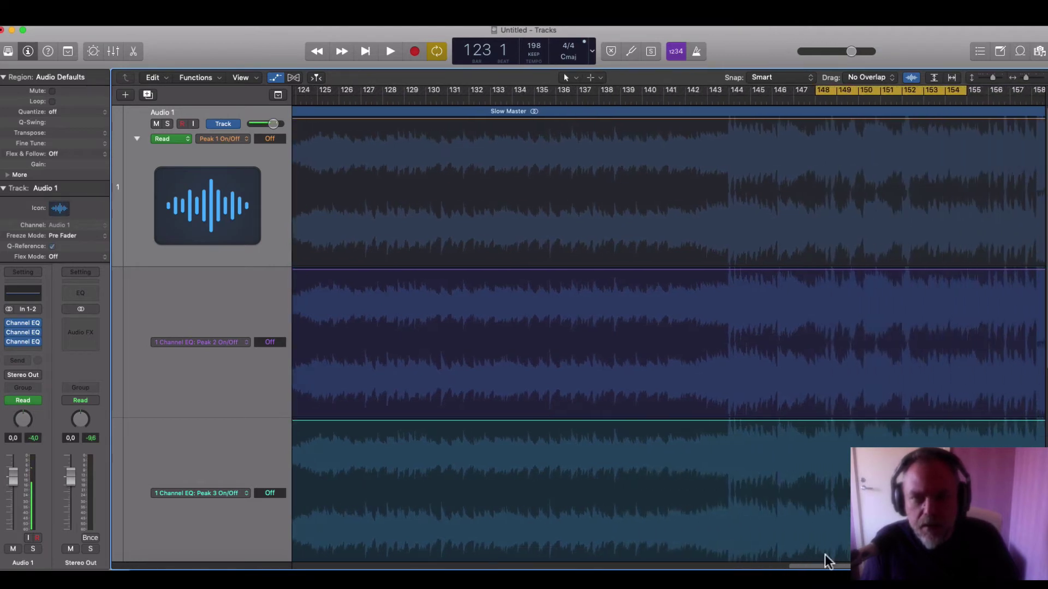
click(655, 103)
key(space)
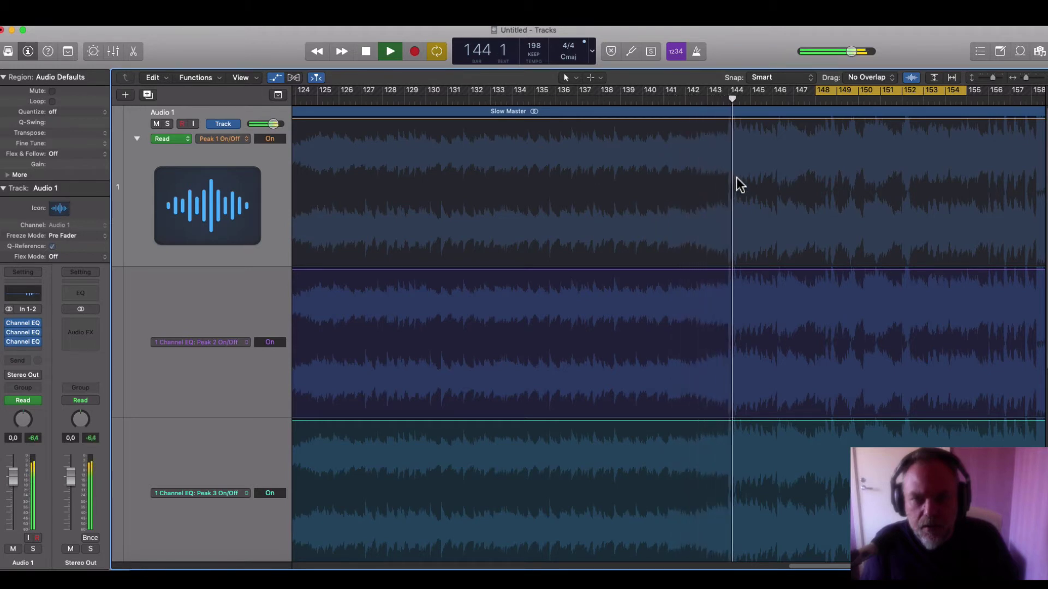
key(space)
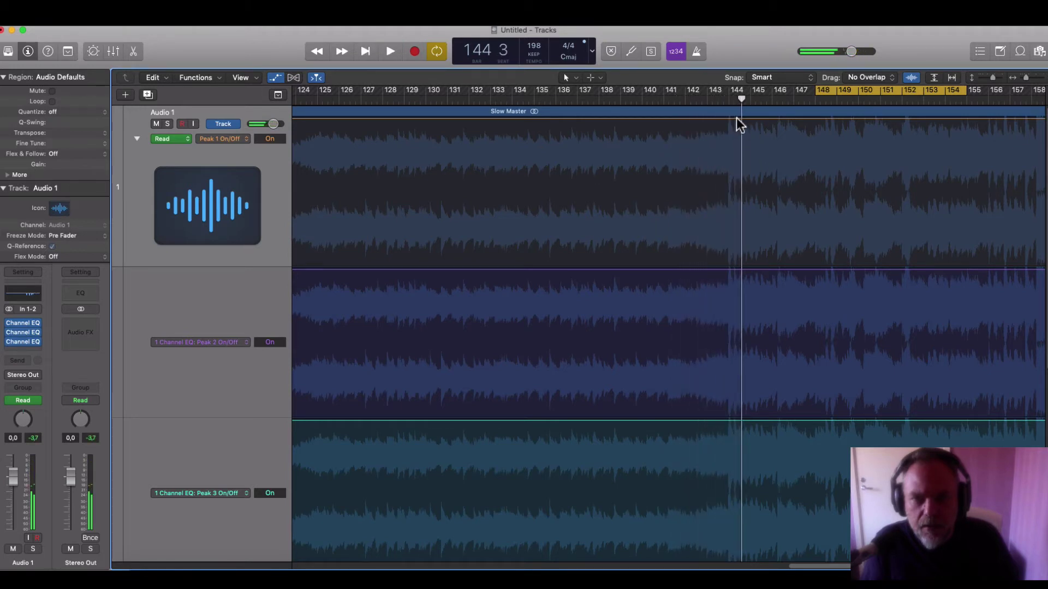
click(741, 118)
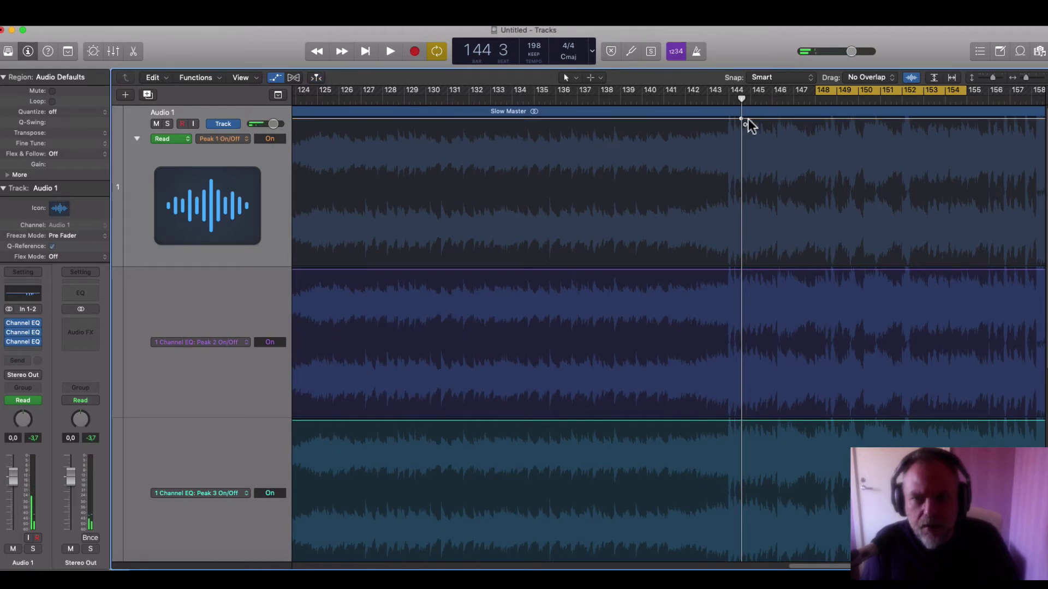
click(748, 118)
drag(758, 118, 768, 245)
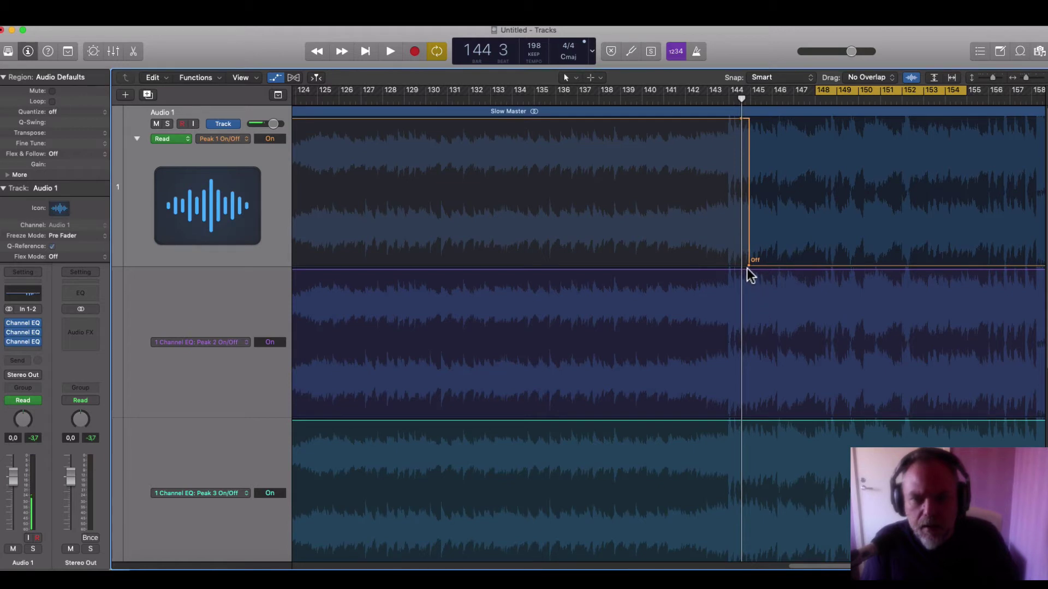
Automate Peak 2, Peak 3 and Peak 4 to switch off just before bar 145, in line with Peak 1
click(743, 269)
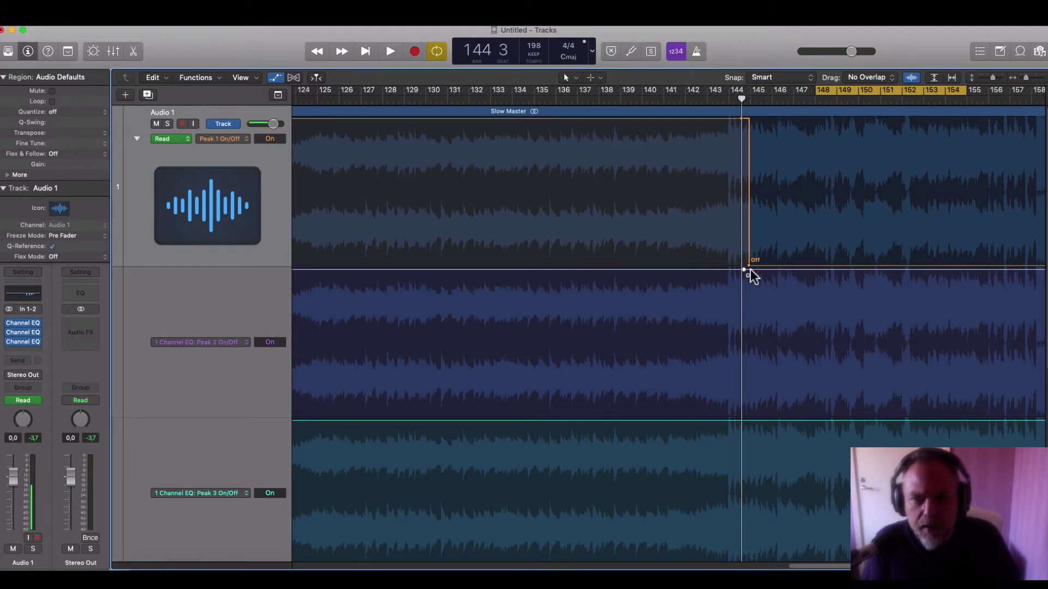
drag(756, 276, 753, 432)
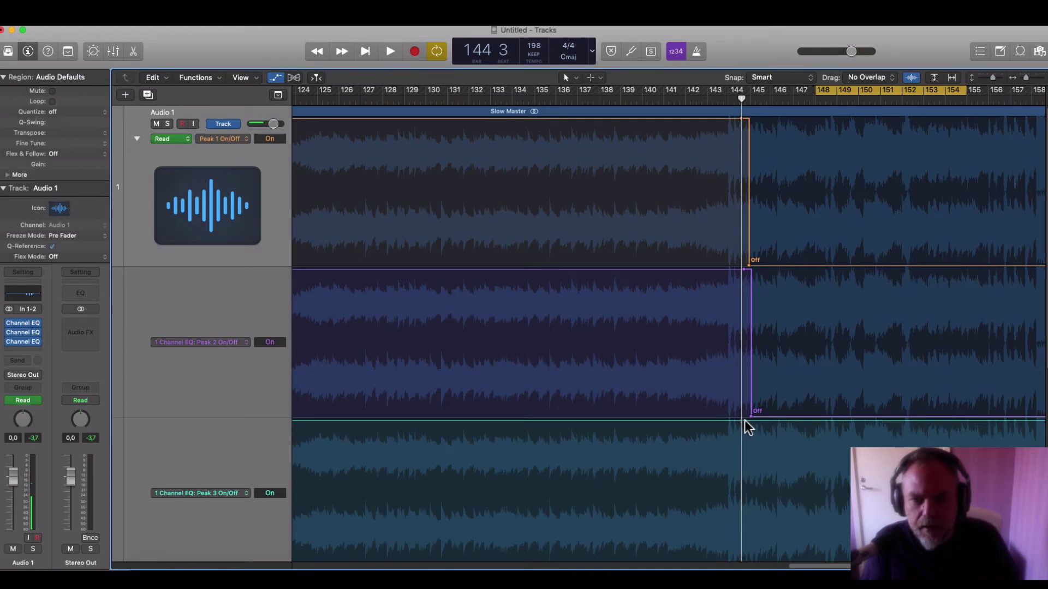
click(745, 420)
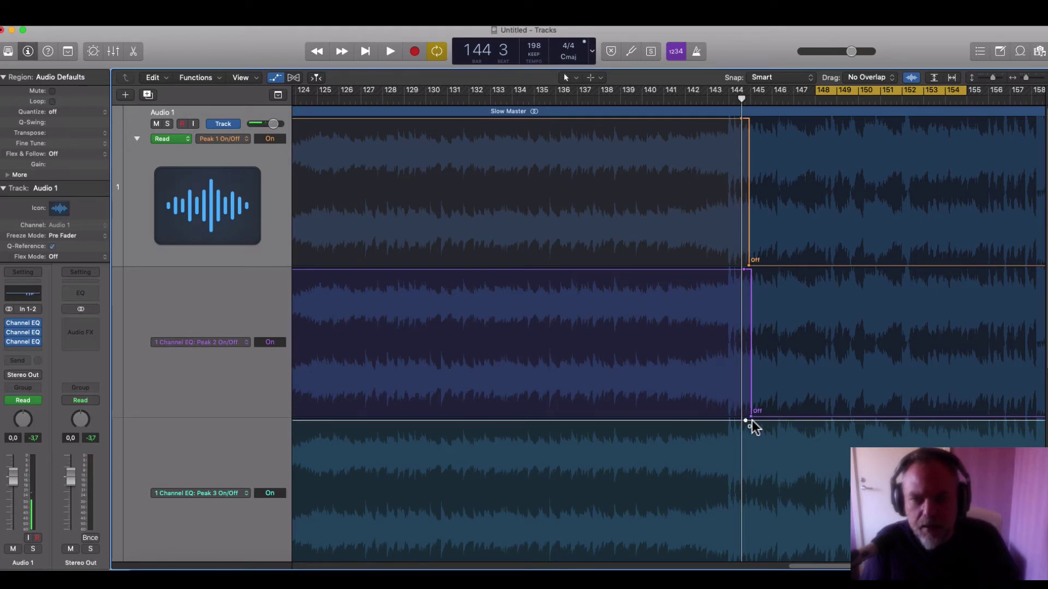
drag(752, 423, 753, 509)
scroll(761, 501, down, 5)
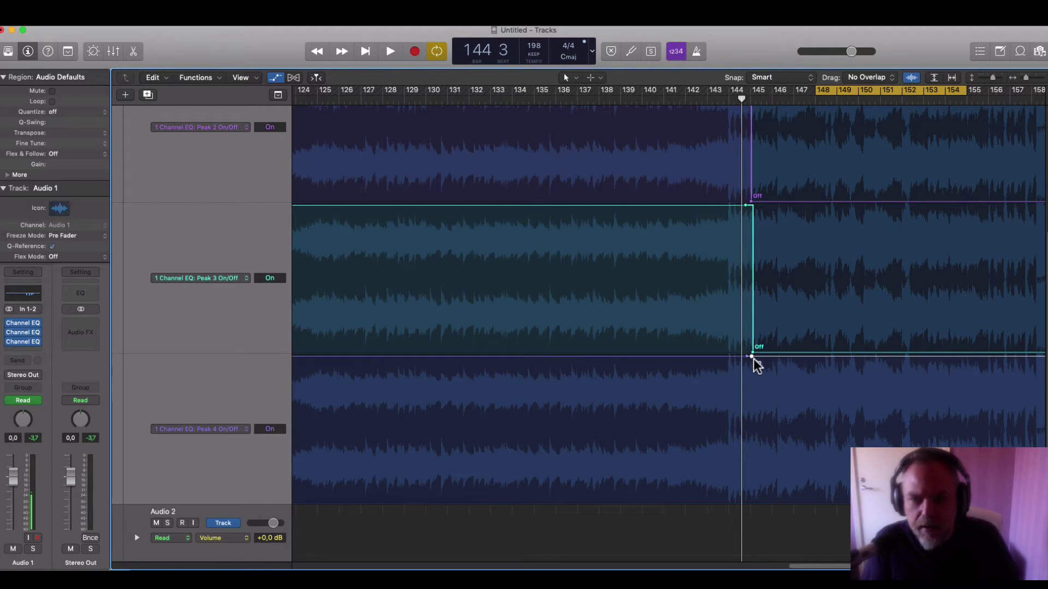
drag(757, 362, 761, 500)
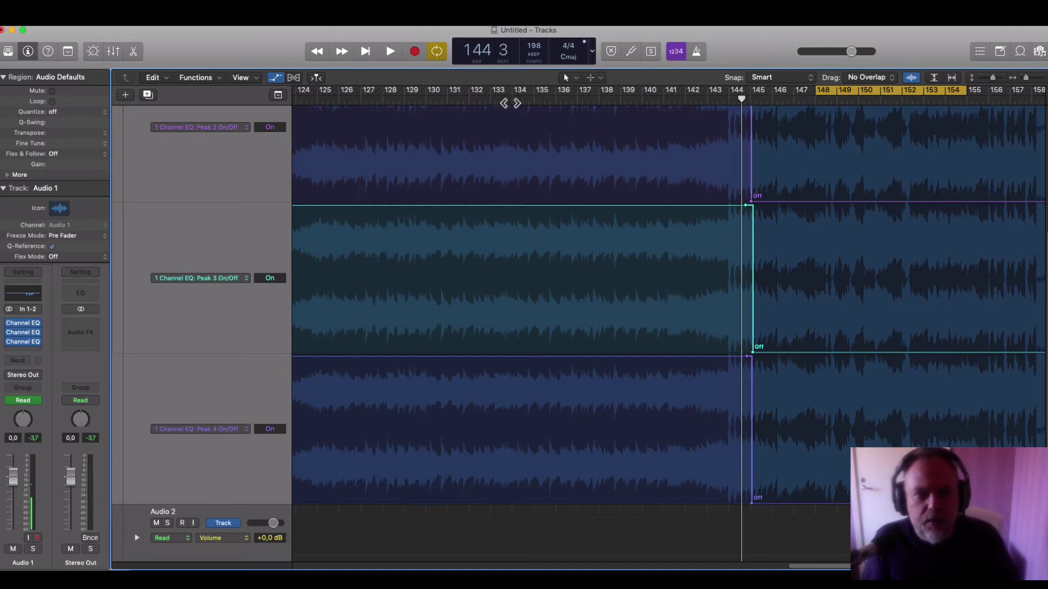
Turn cycling off and play through the transition after bar 144 with that Channel EQ open to check the band switching, then close it
click(512, 102)
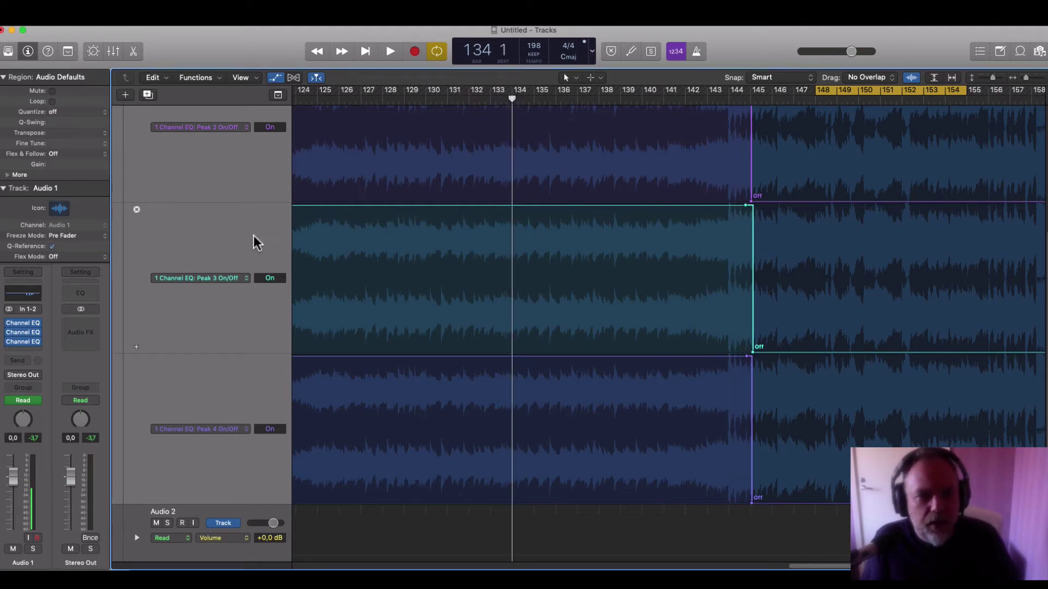
click(27, 331)
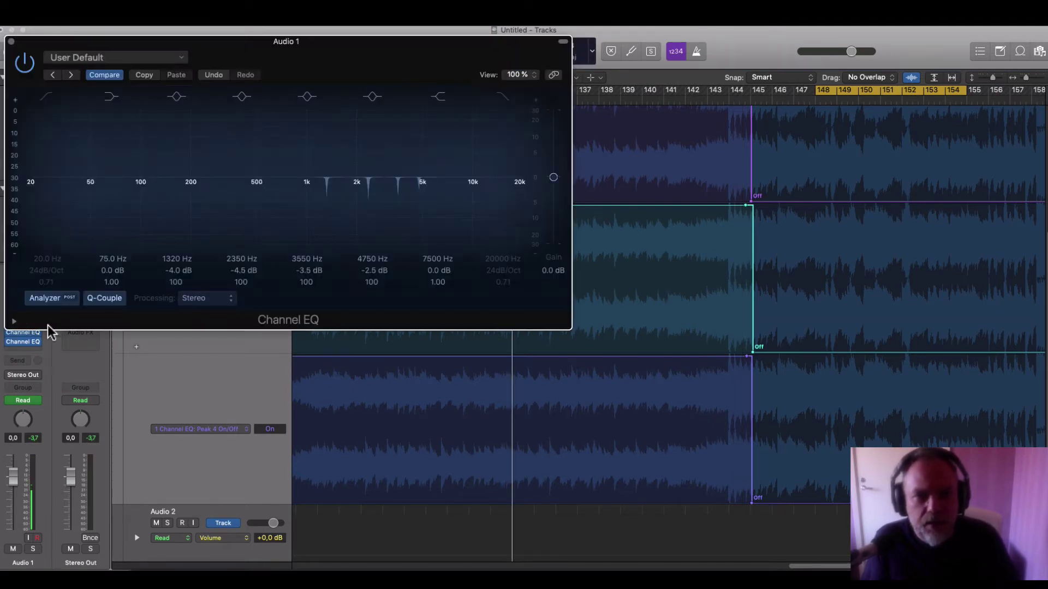
key(space)
key(space)
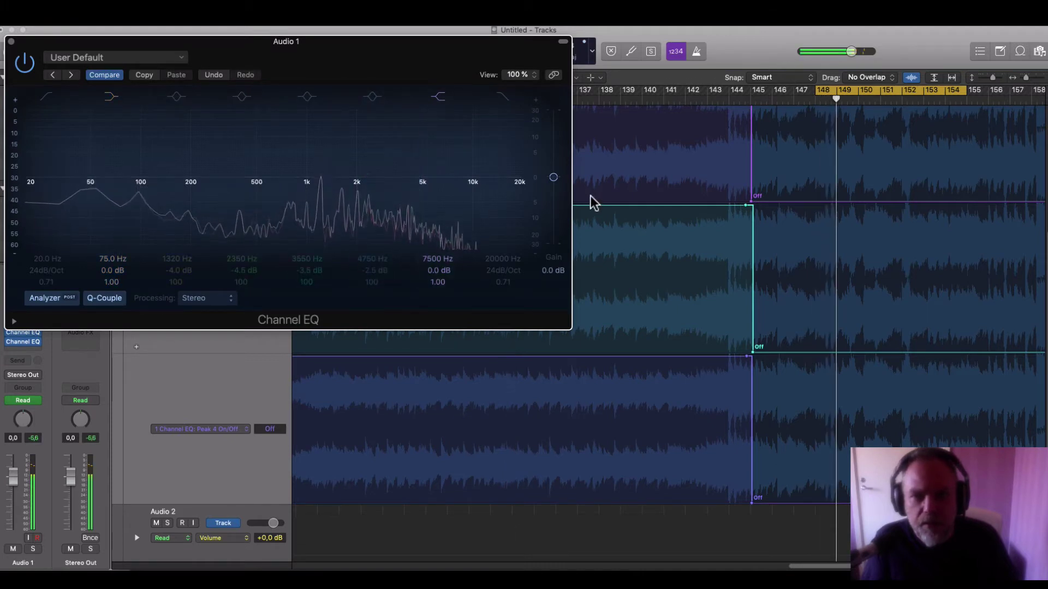
click(849, 93)
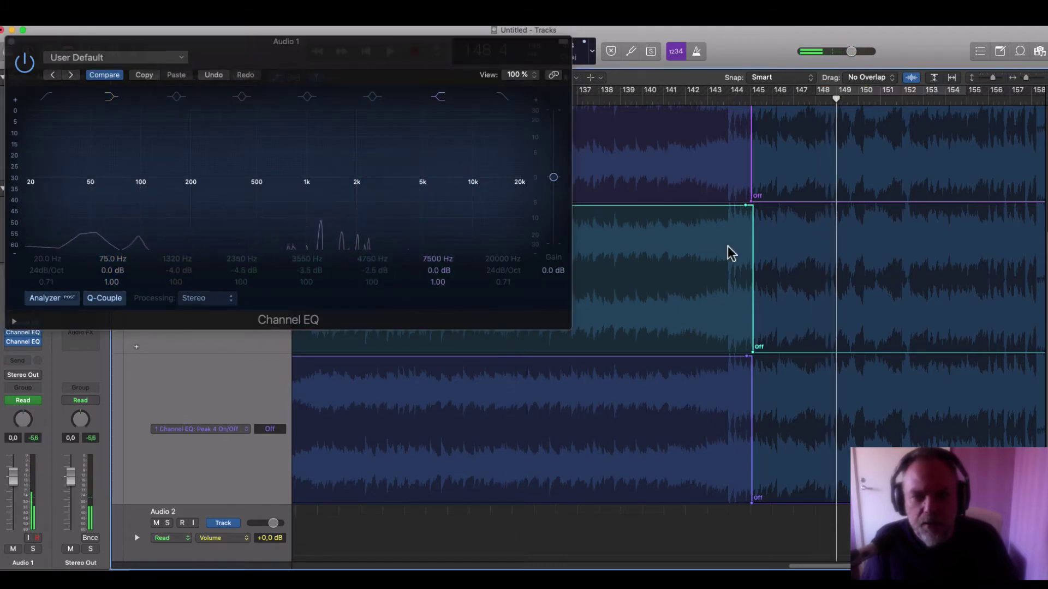
drag(817, 563, 780, 565)
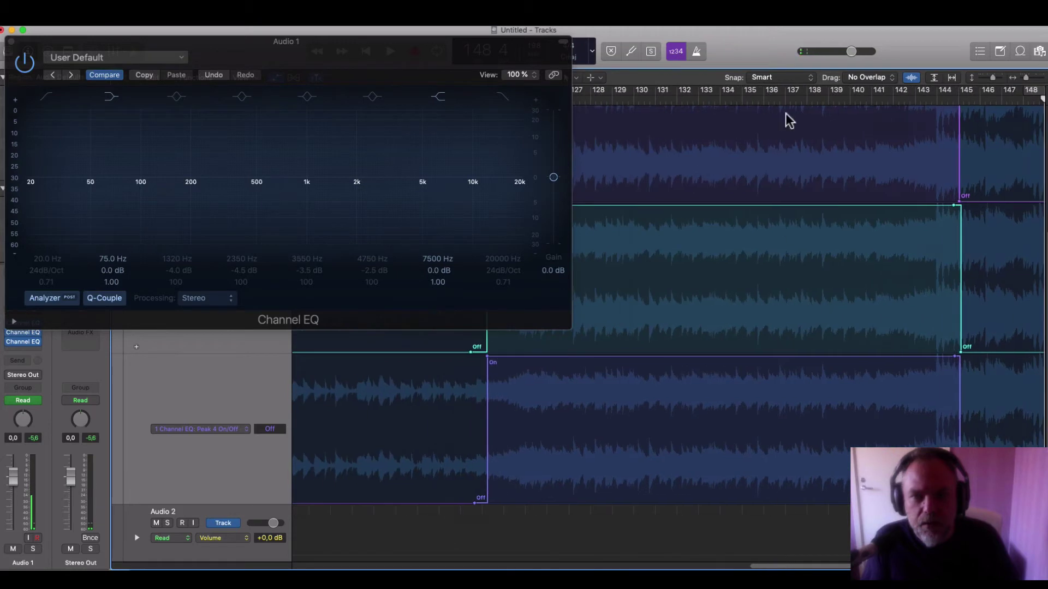
key(space)
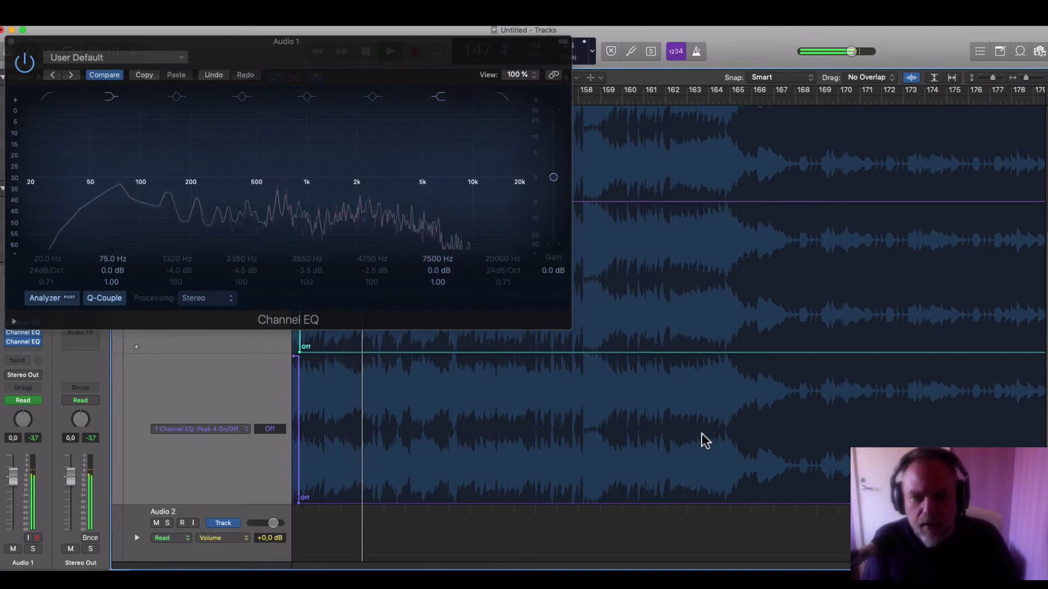
key(space)
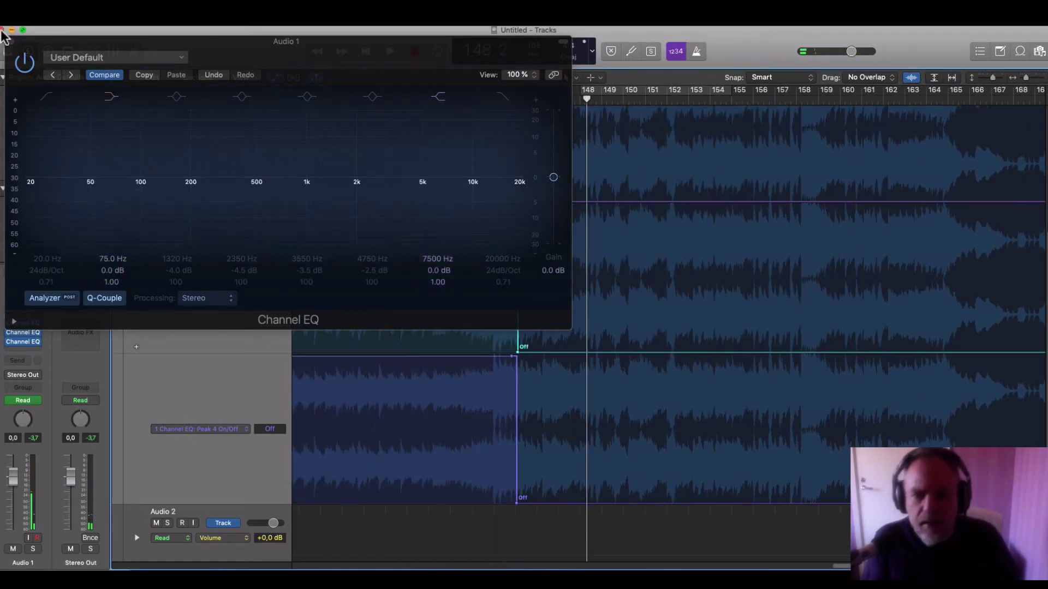
click(12, 42)
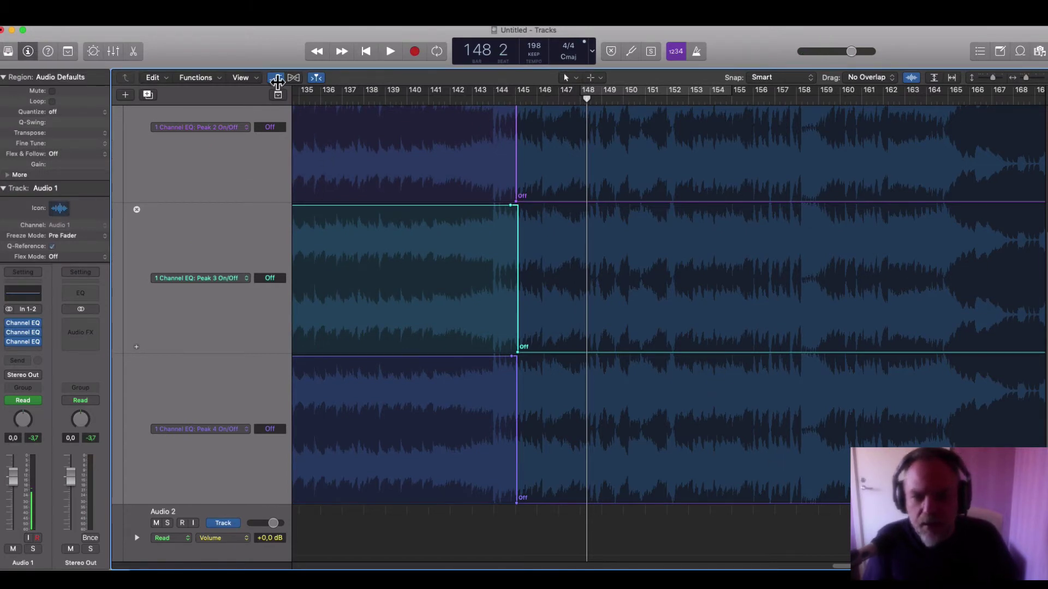
Hide the automation lanes, play from bar 84 to about bar 101 to locate resonances, and cycle bars 97 to 102
click(276, 76)
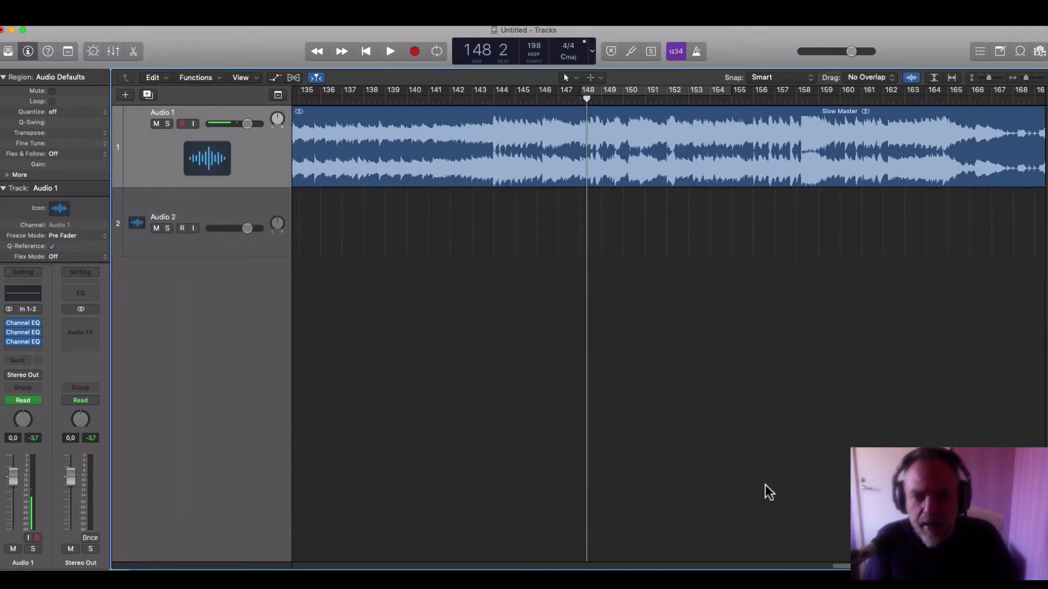
drag(857, 566, 636, 555)
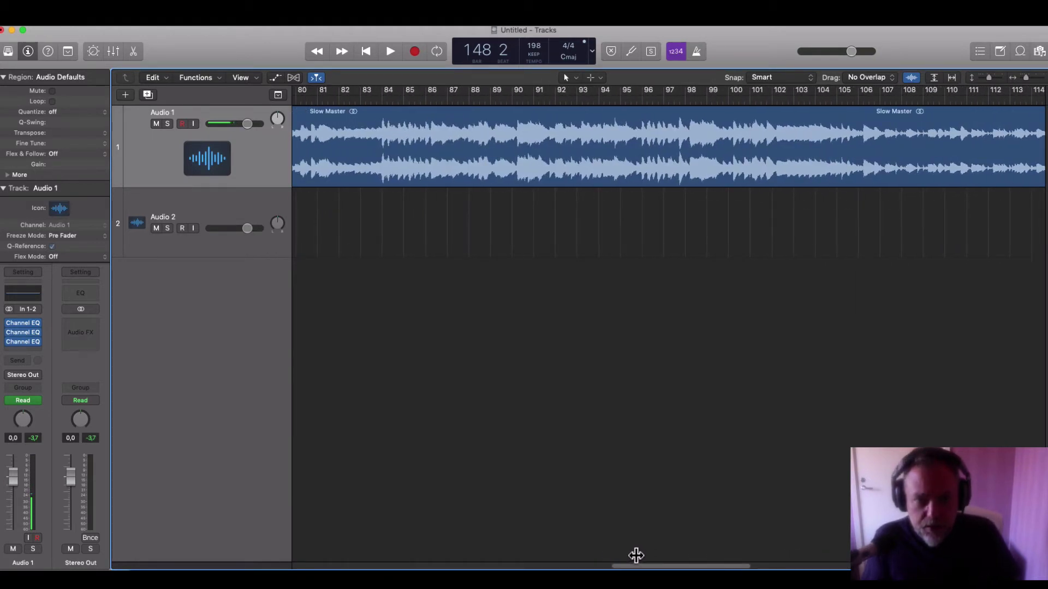
double_click(391, 100)
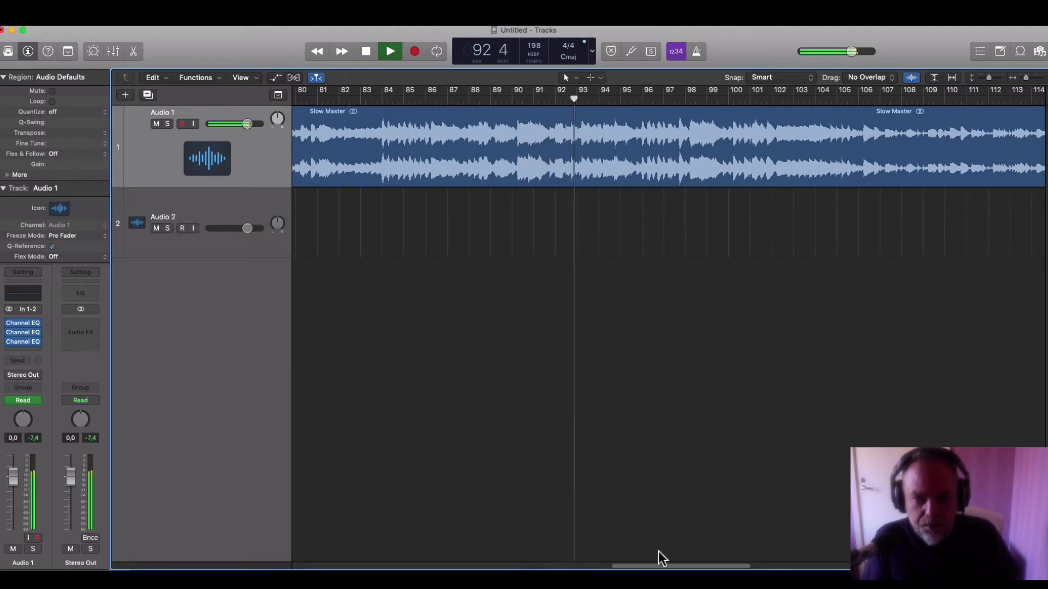
drag(653, 566, 662, 564)
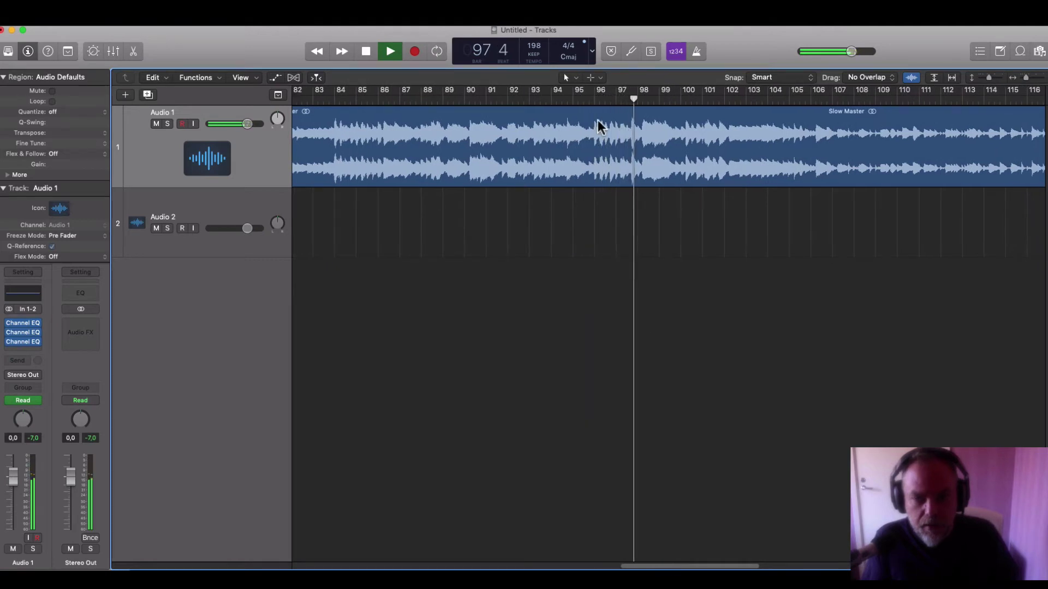
drag(696, 568, 728, 569)
key(space)
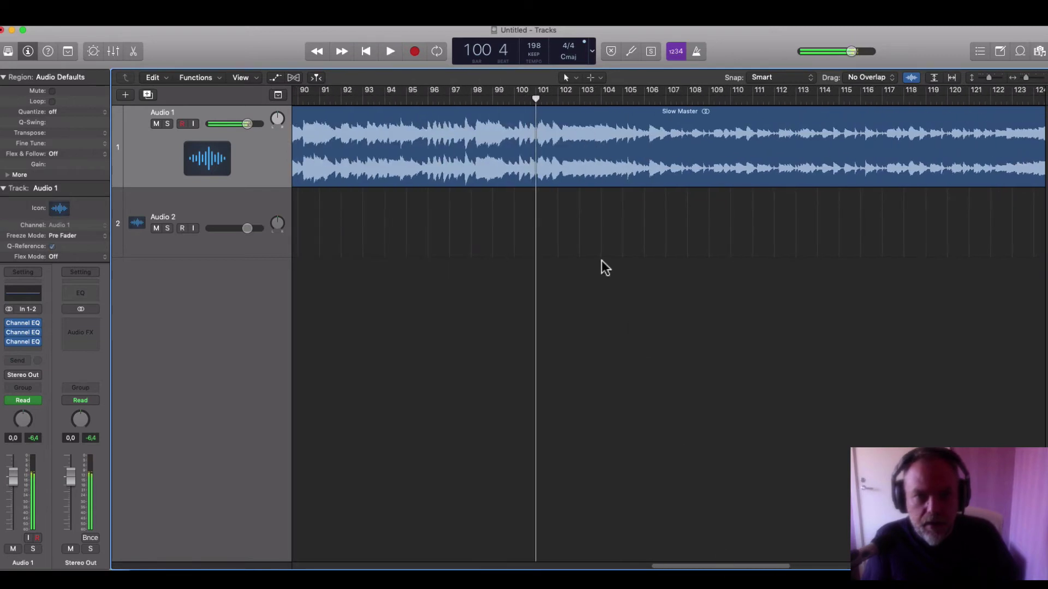
drag(455, 96, 584, 96)
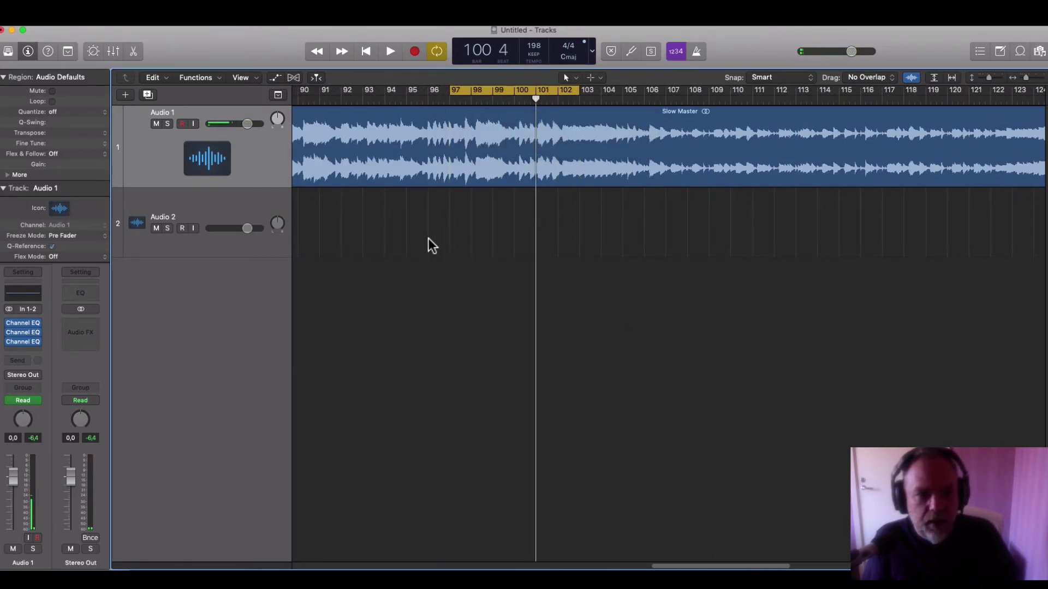
Insert a fourth stereo Channel EQ on Audio 1 and move its window clear of the track controls
click(31, 351)
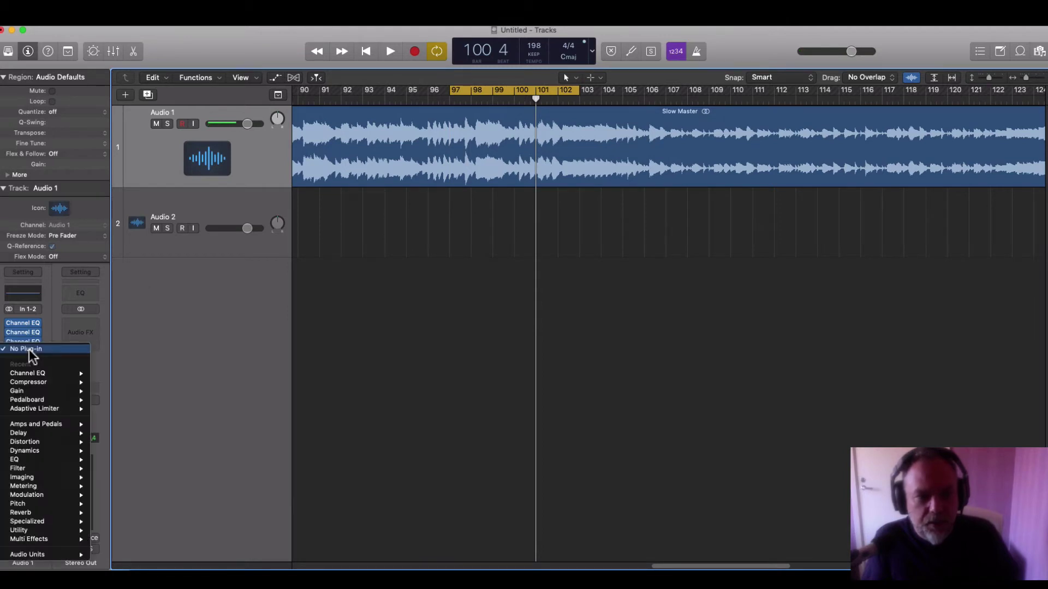
mouse_move(44, 374)
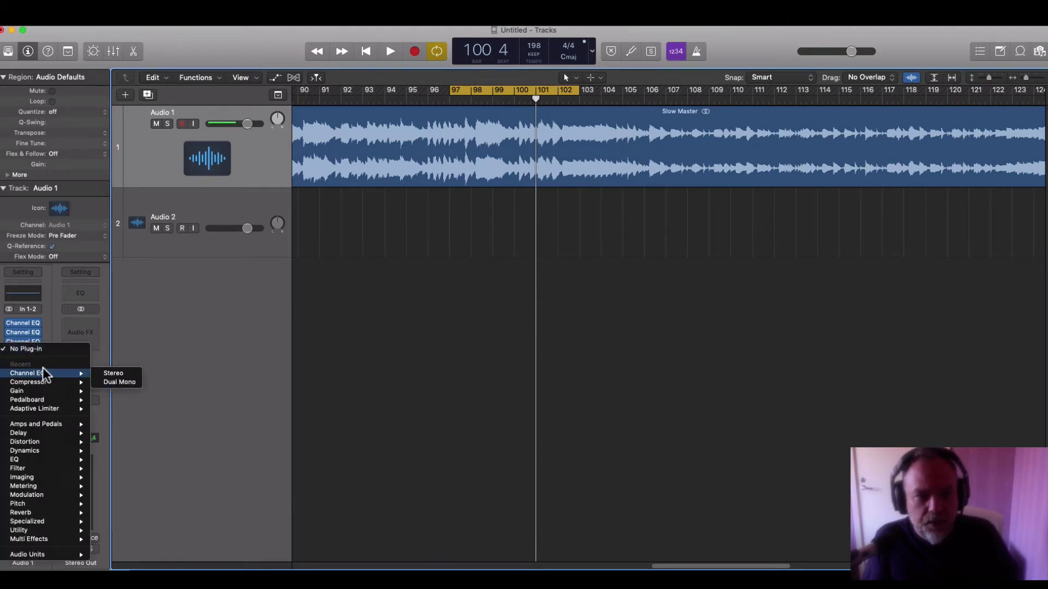
click(119, 374)
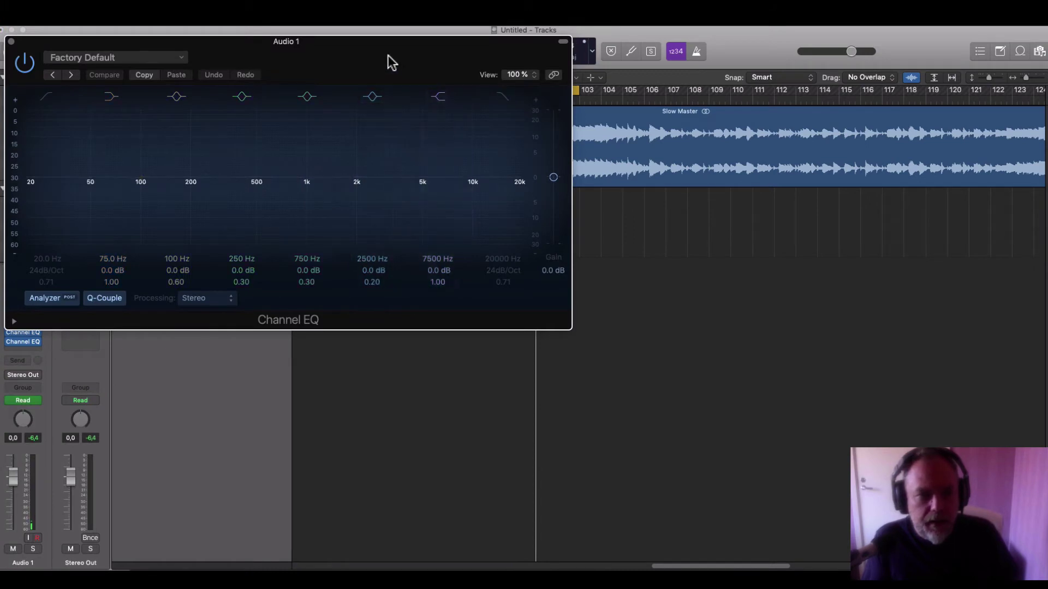
drag(378, 43, 818, 177)
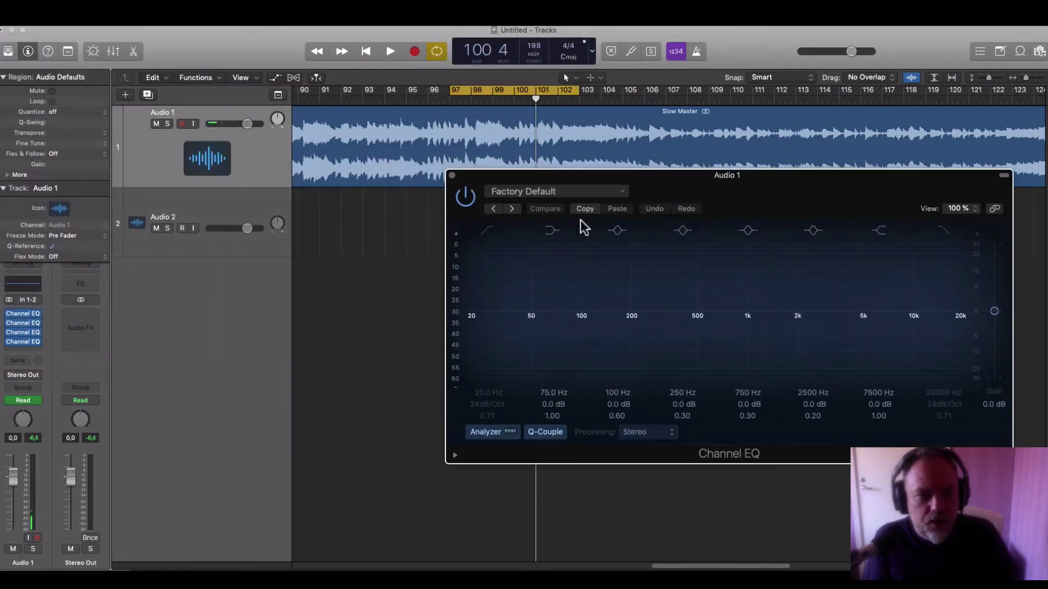
Open two of the earlier Channel EQs on Audio 1 and arrange their windows beside the new EQ for comparing cut frequencies
click(21, 334)
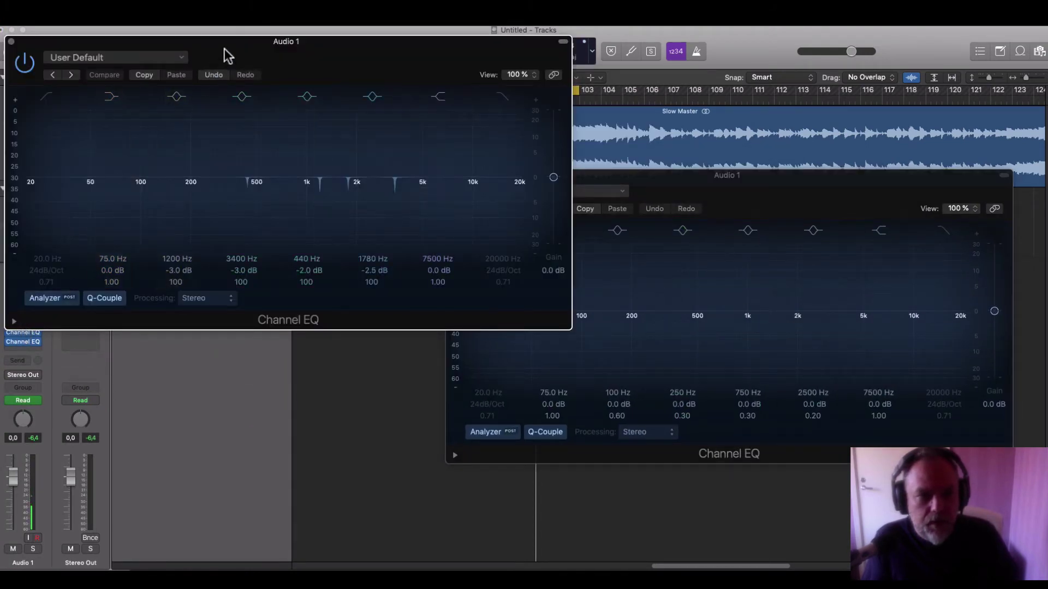
drag(224, 49, 315, 45)
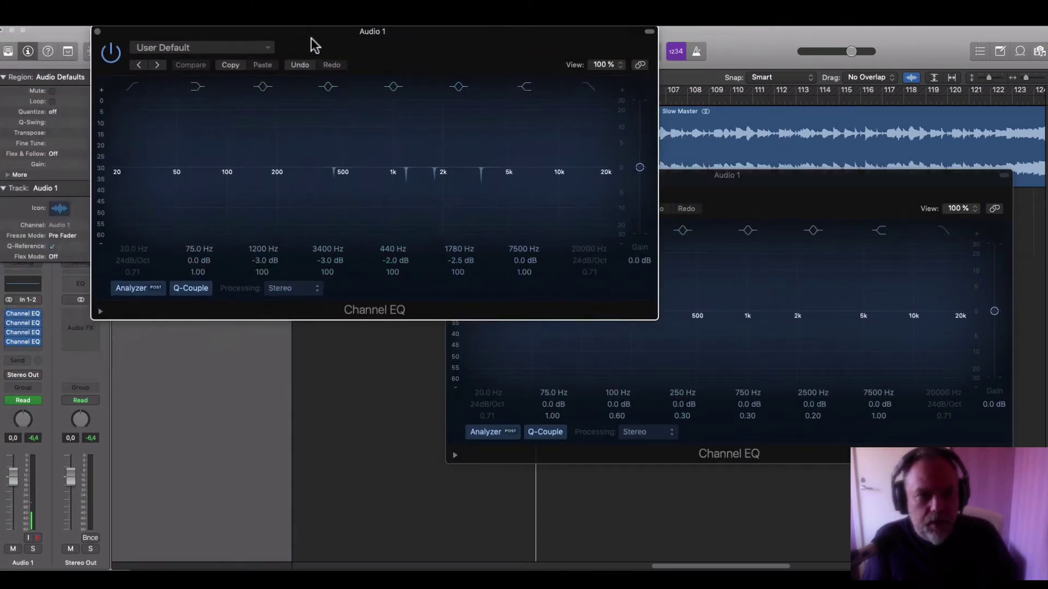
click(22, 335)
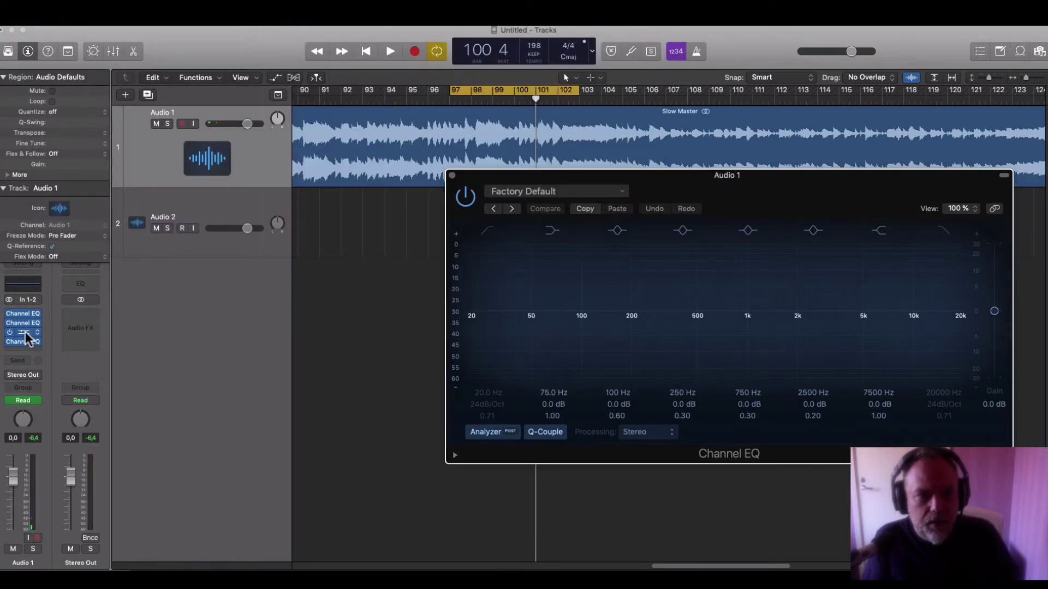
click(26, 334)
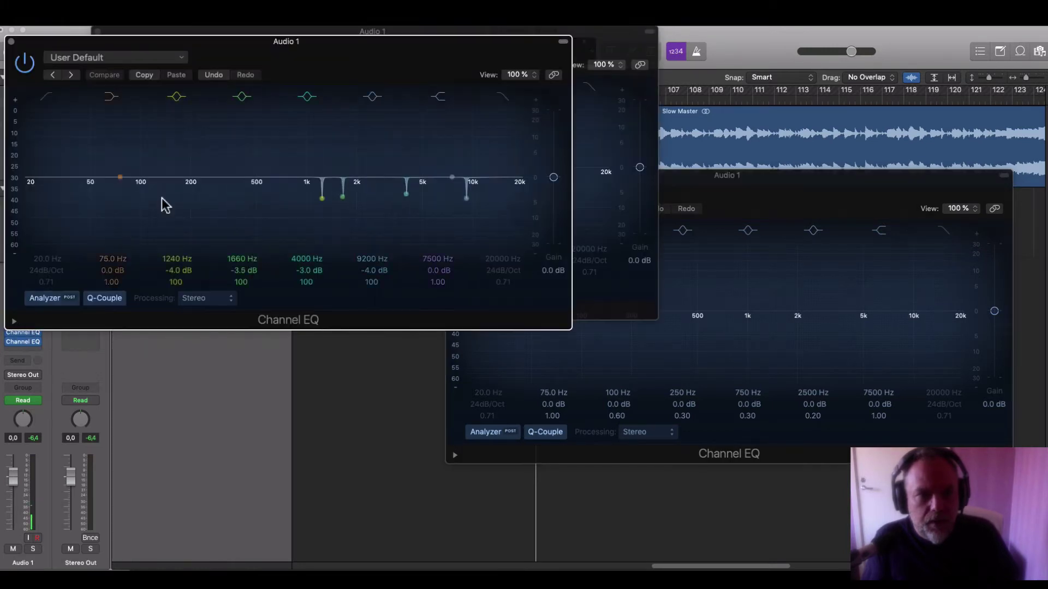
drag(258, 42, 230, 301)
drag(358, 32, 240, 31)
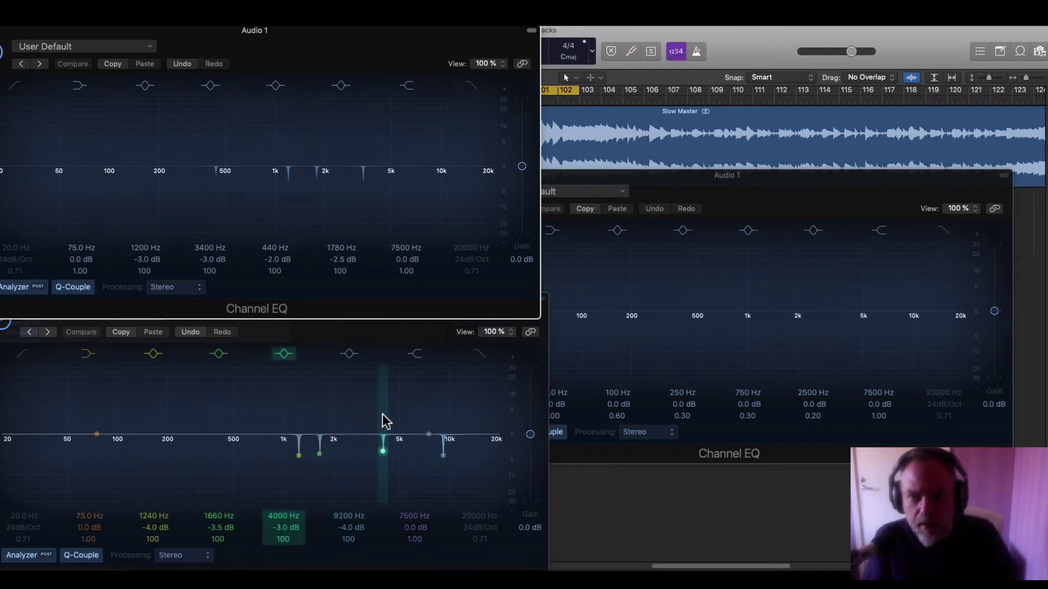
drag(733, 183, 760, 147)
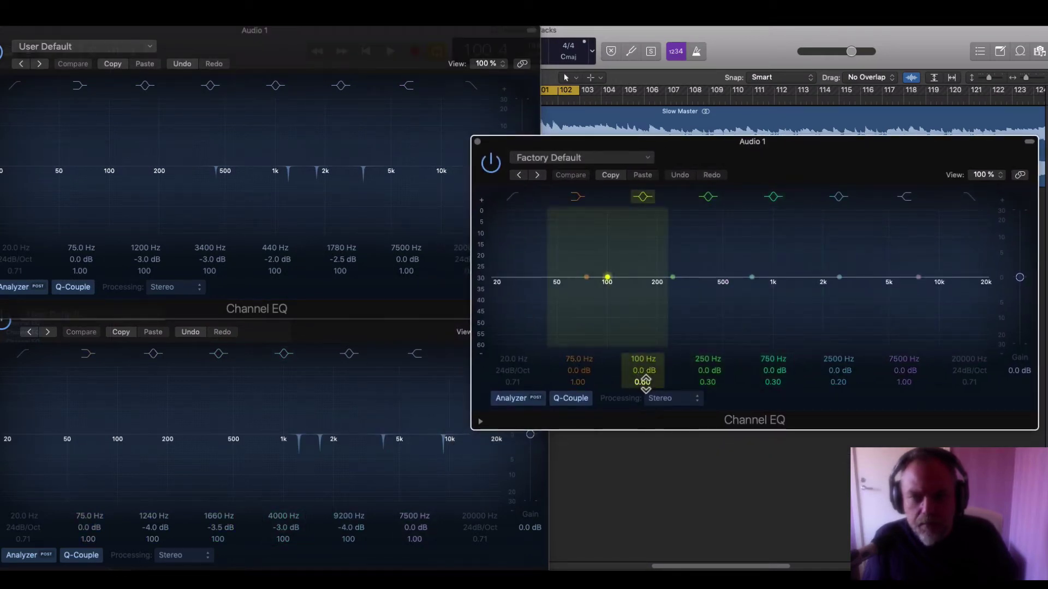
Play the cycle and turn the new EQ's 100 Hz band into a narrow search boost with Q 100 and +24 dB gain
key(space)
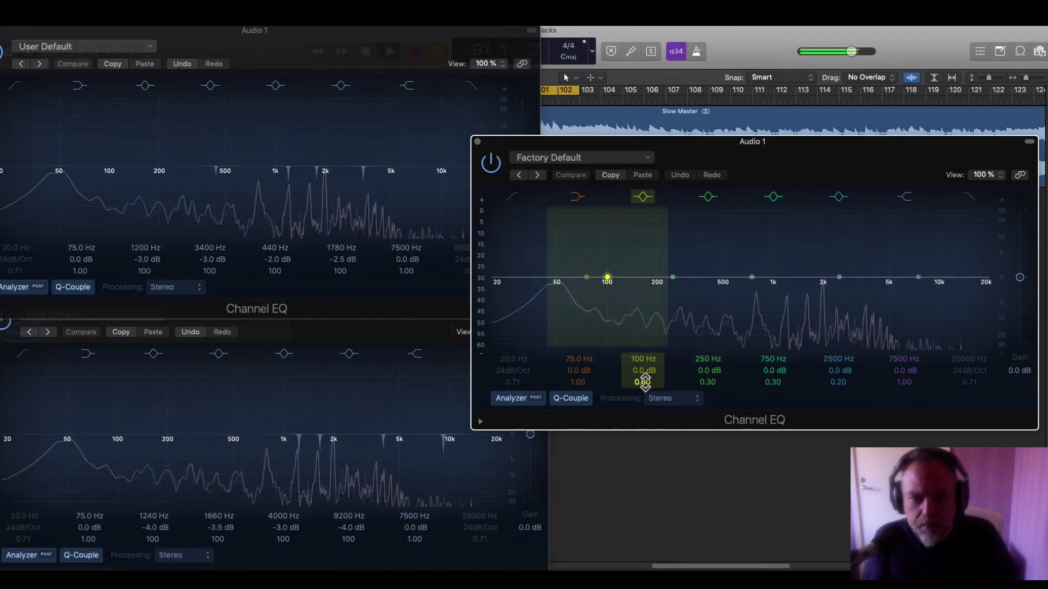
drag(645, 382, 645, 385)
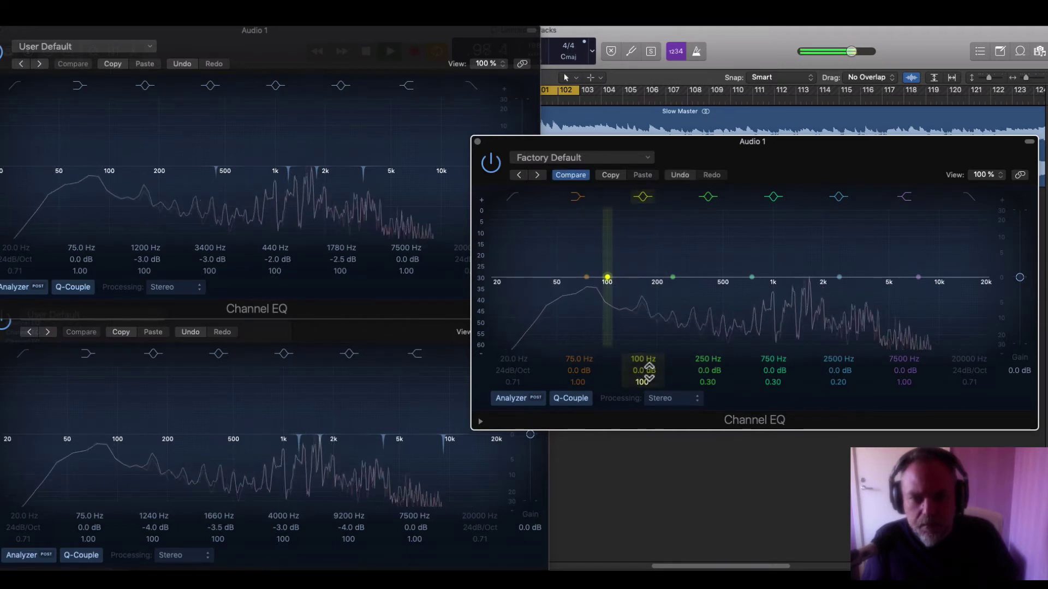
mouse_move(644, 370)
mouse_down()
mouse_move(644, 328)
mouse_move(640, 356)
mouse_up()
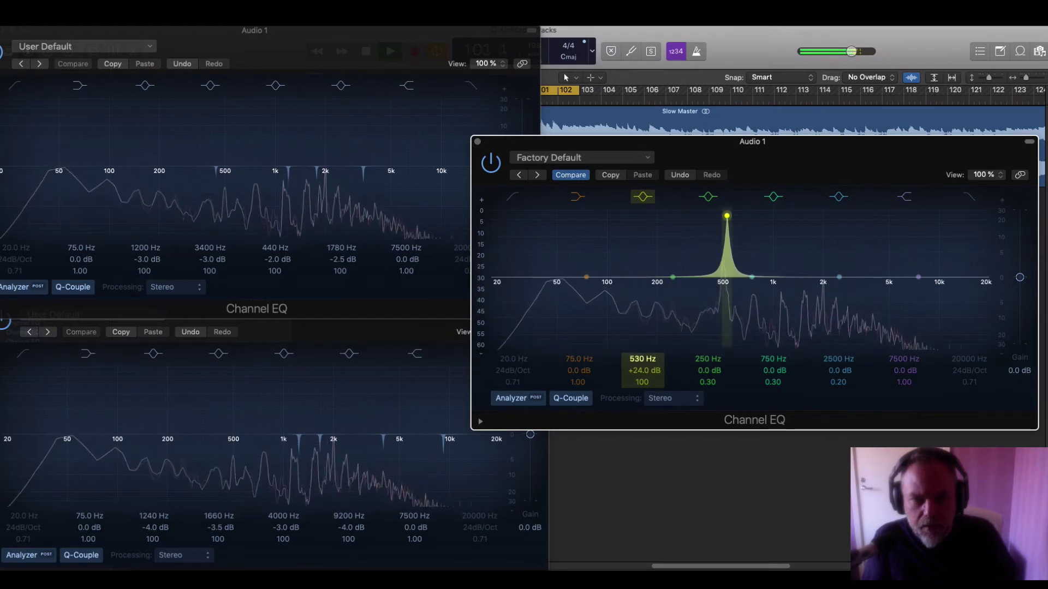
Sweep the boosted band from about 475 Hz upward to find the resonance, then set it to 660 Hz with a -1.5 dB cut
drag(642, 359, 643, 360)
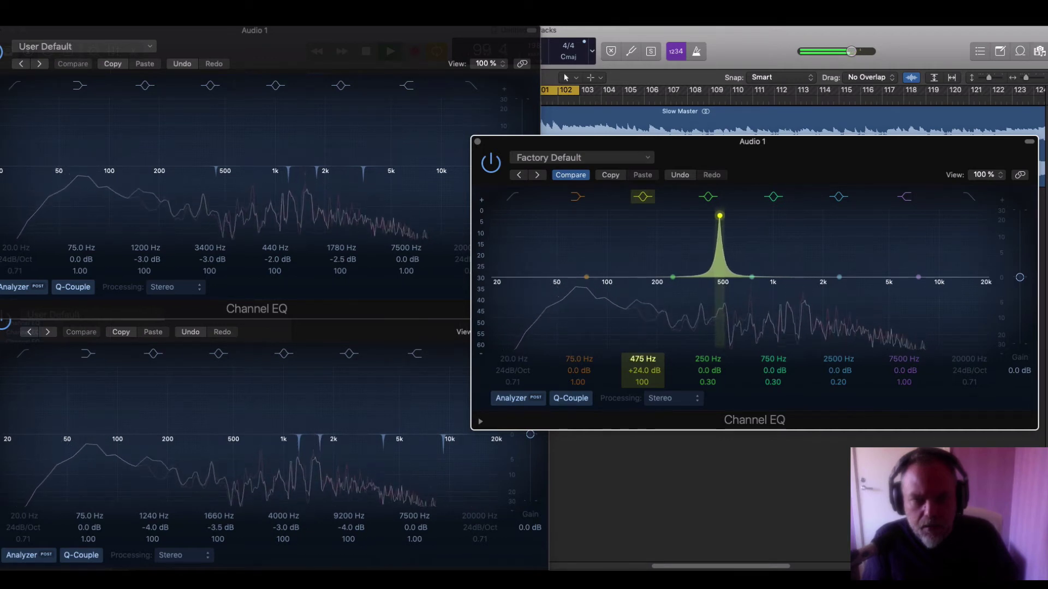
drag(643, 361, 643, 356)
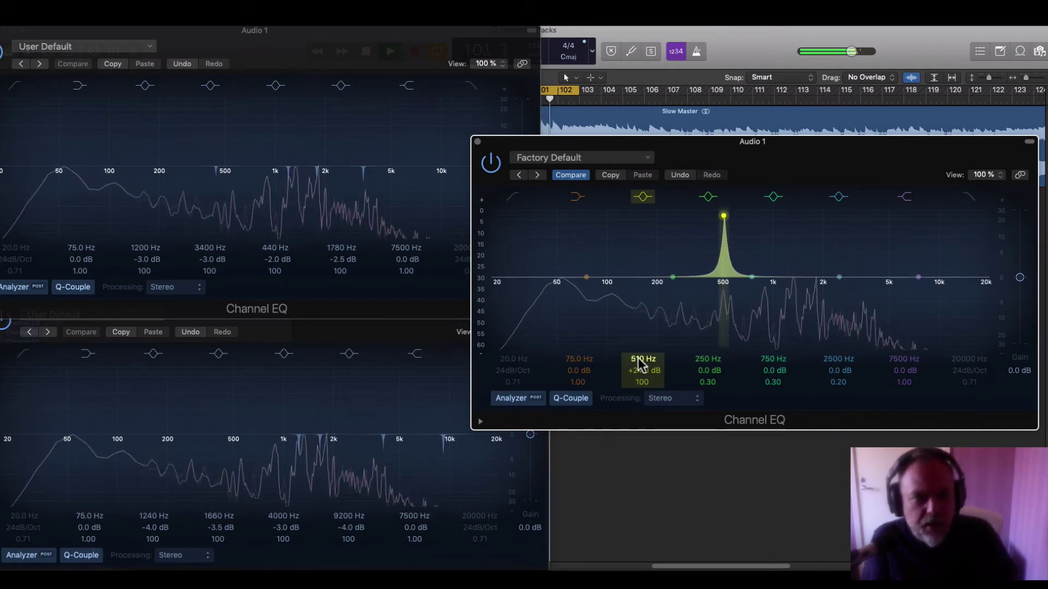
click(288, 310)
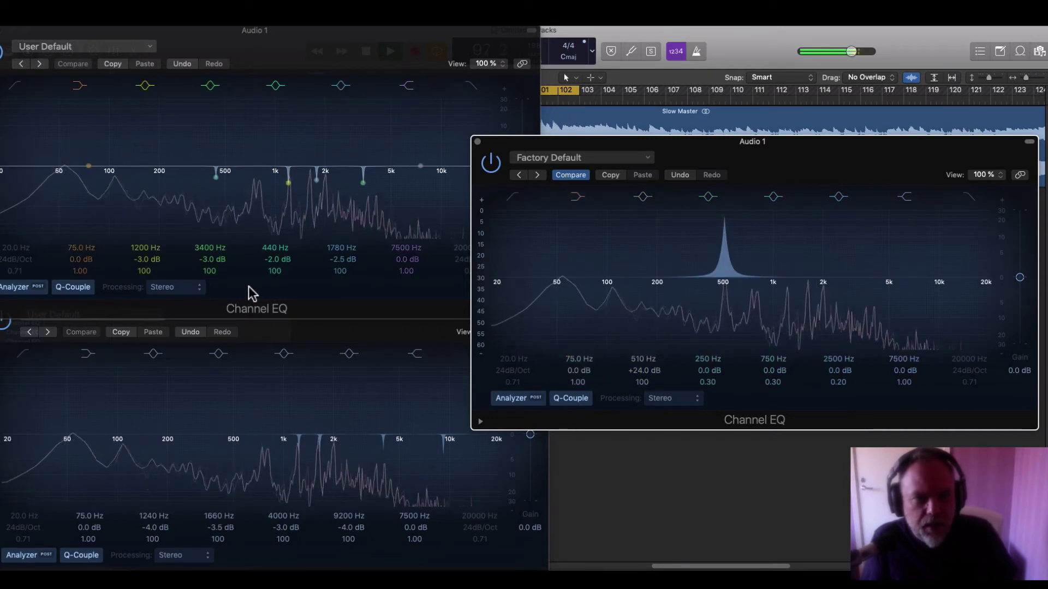
click(684, 362)
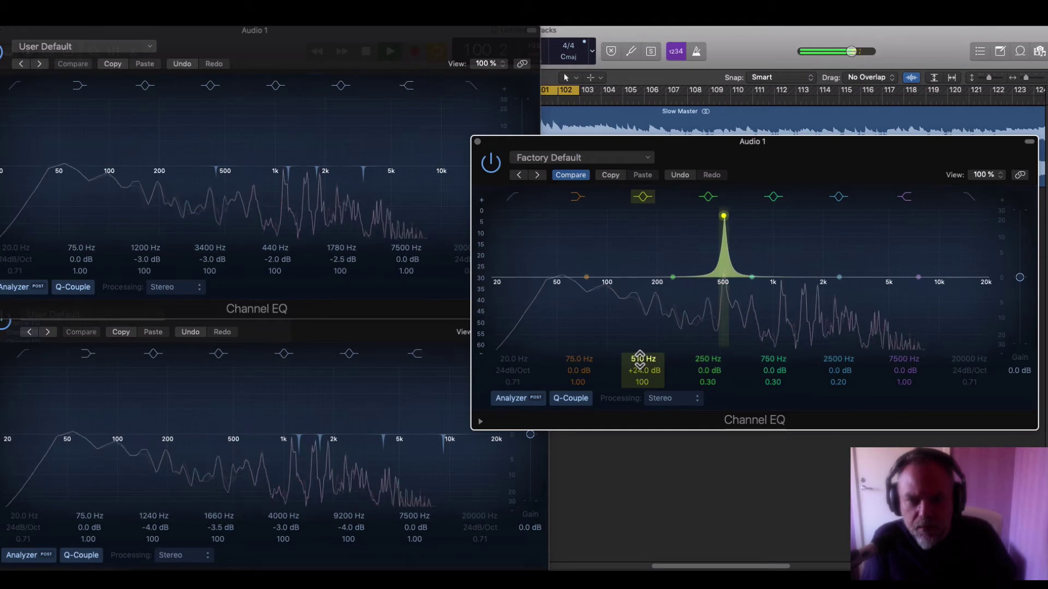
drag(643, 359, 643, 362)
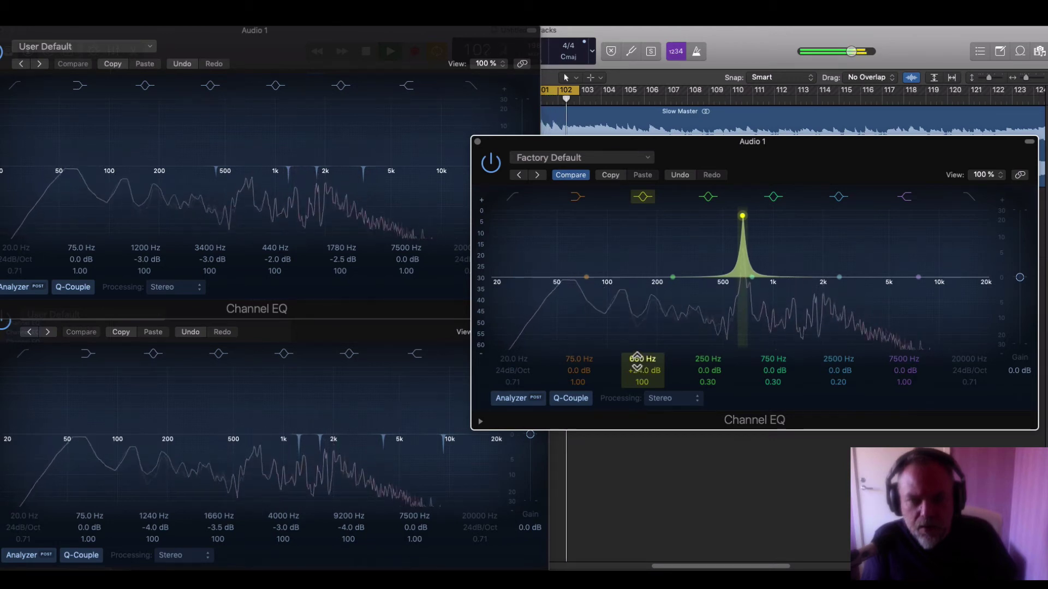
drag(638, 368, 639, 392)
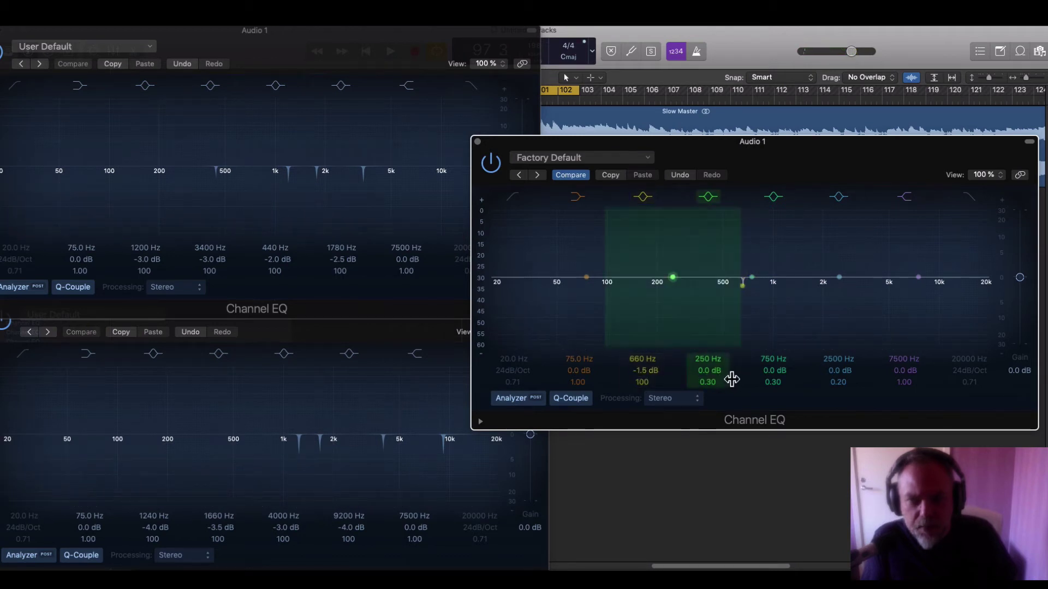
Give the 250 Hz band Q 100 and +24 dB gain, then sweep it during playback and settle on 970 Hz
drag(709, 385, 710, 386)
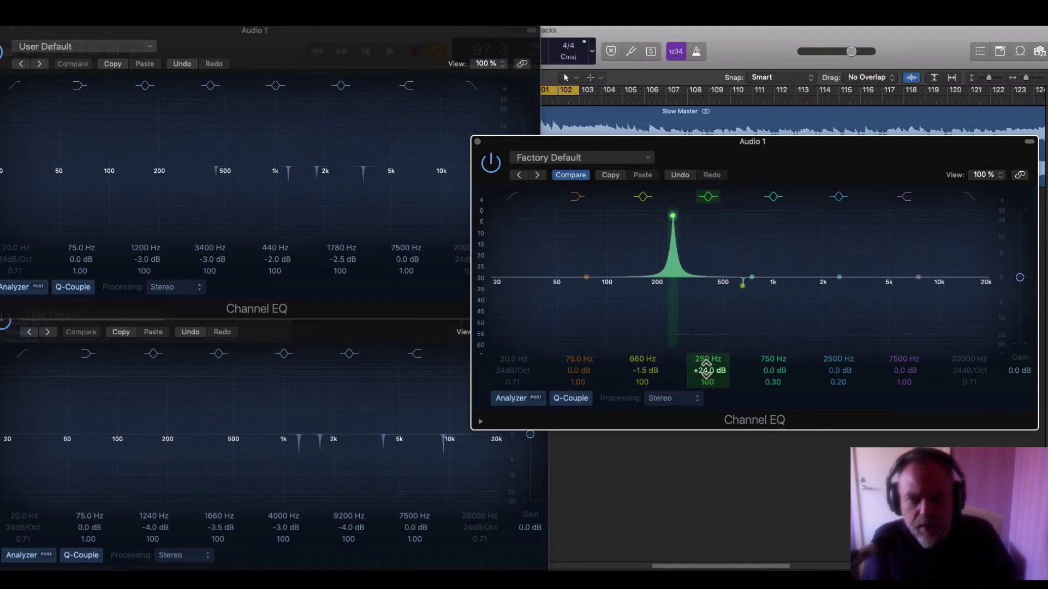
drag(701, 359, 703, 350)
key(space)
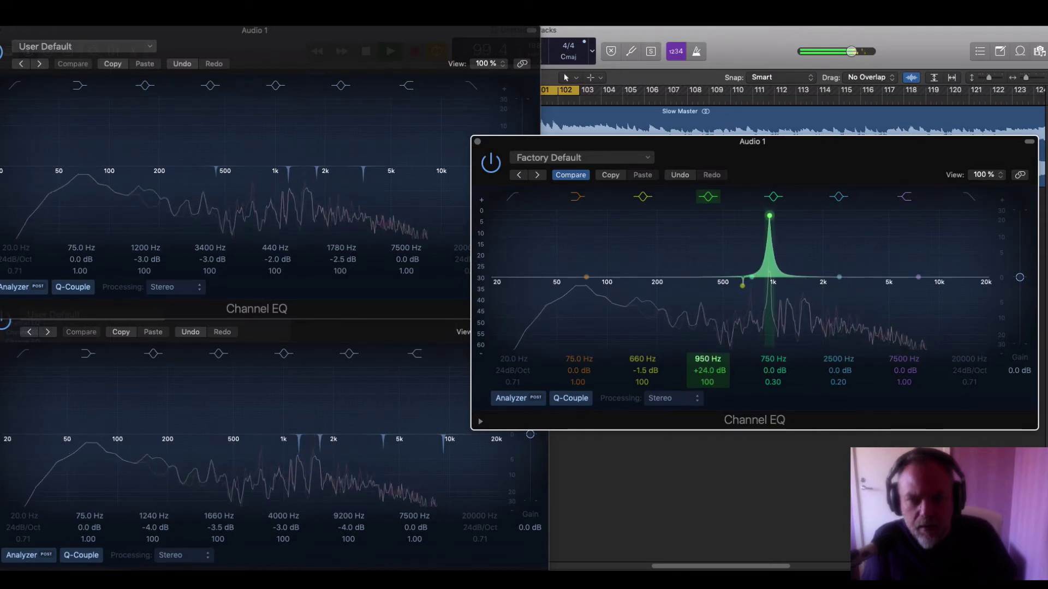
drag(704, 358, 704, 357)
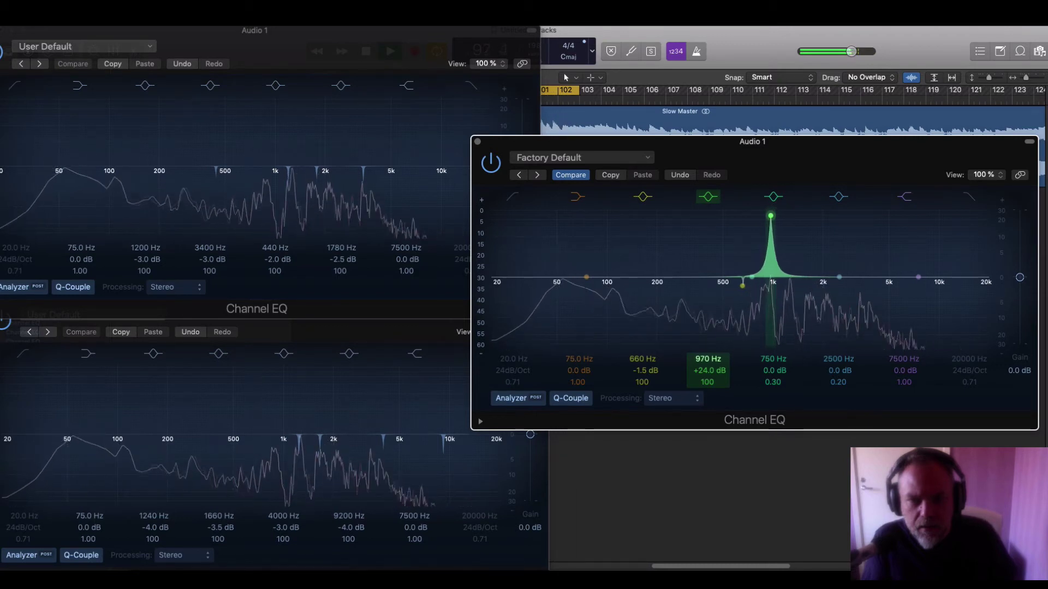
drag(704, 359, 704, 358)
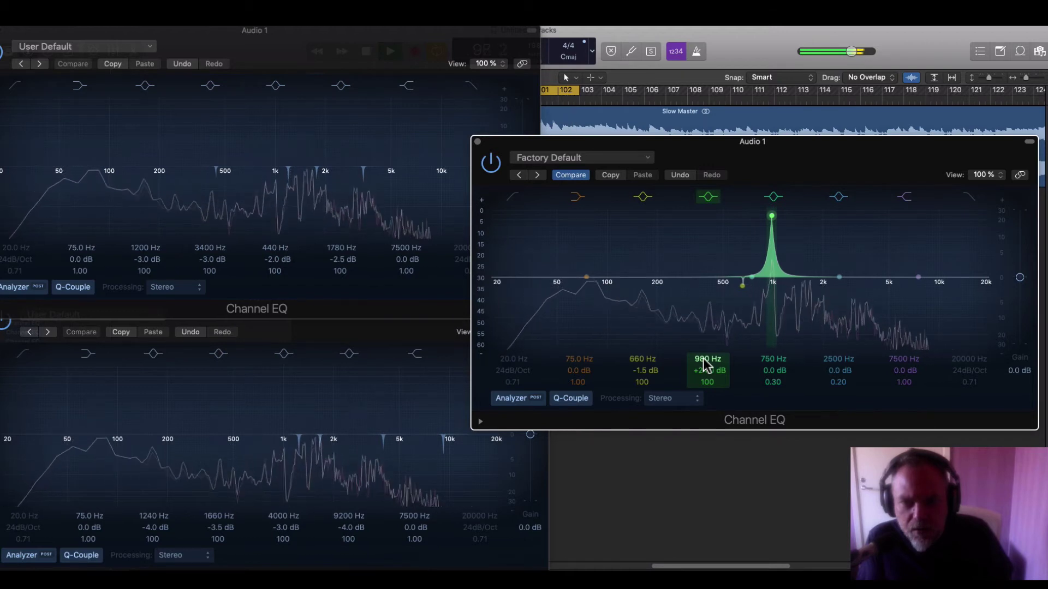
drag(703, 359, 703, 361)
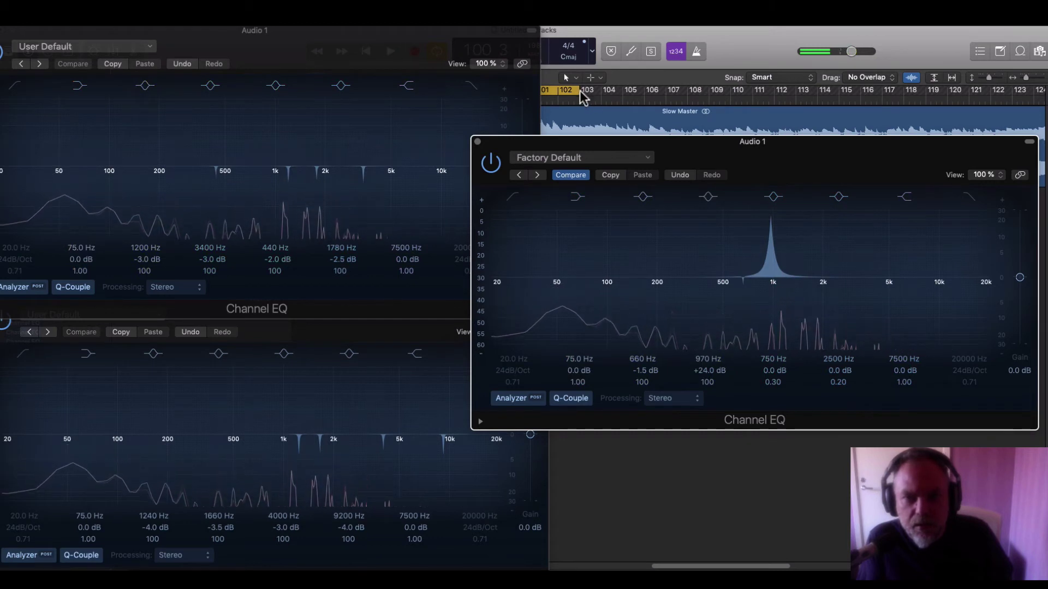
Move the new Channel EQ window clear of the timeline and bring the start of the cycle range into view
drag(704, 153, 290, 164)
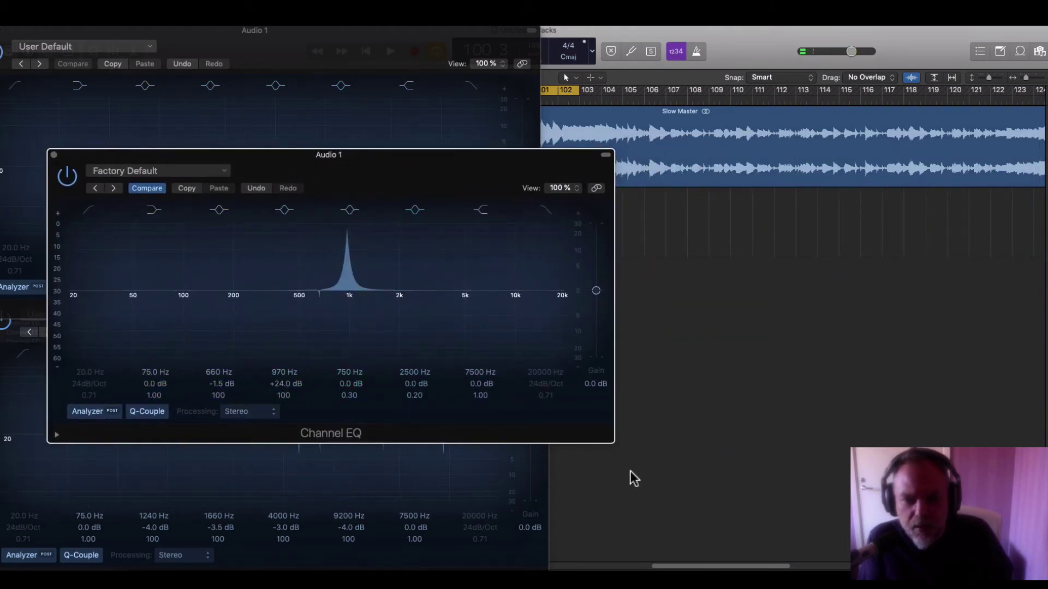
drag(713, 567, 662, 568)
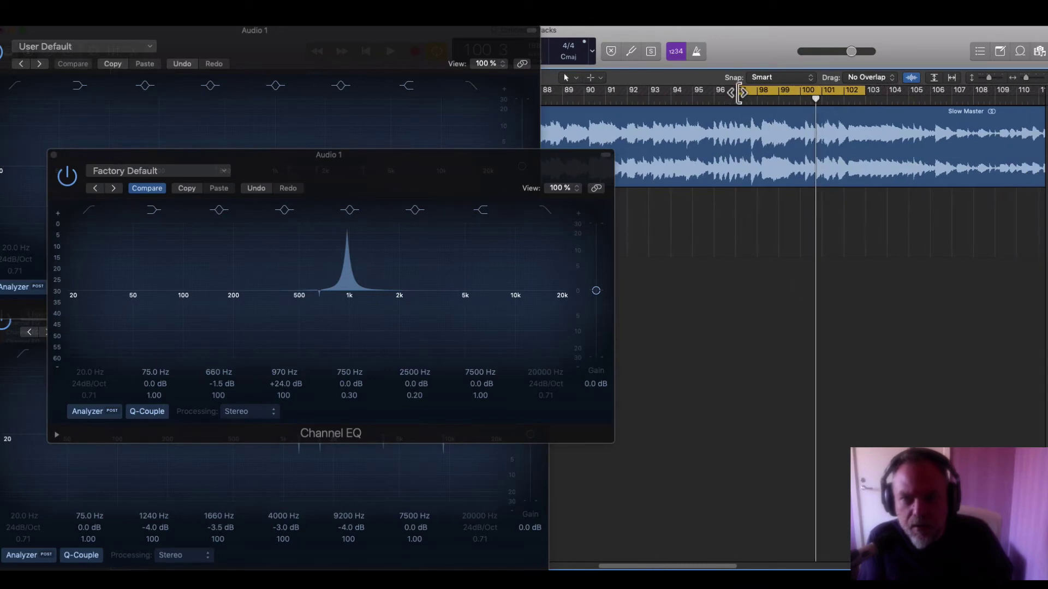
Limit the cycle range to bars 98–99, start looped playback, and move the front Channel EQ clear of the other EQ windows
drag(739, 93, 758, 93)
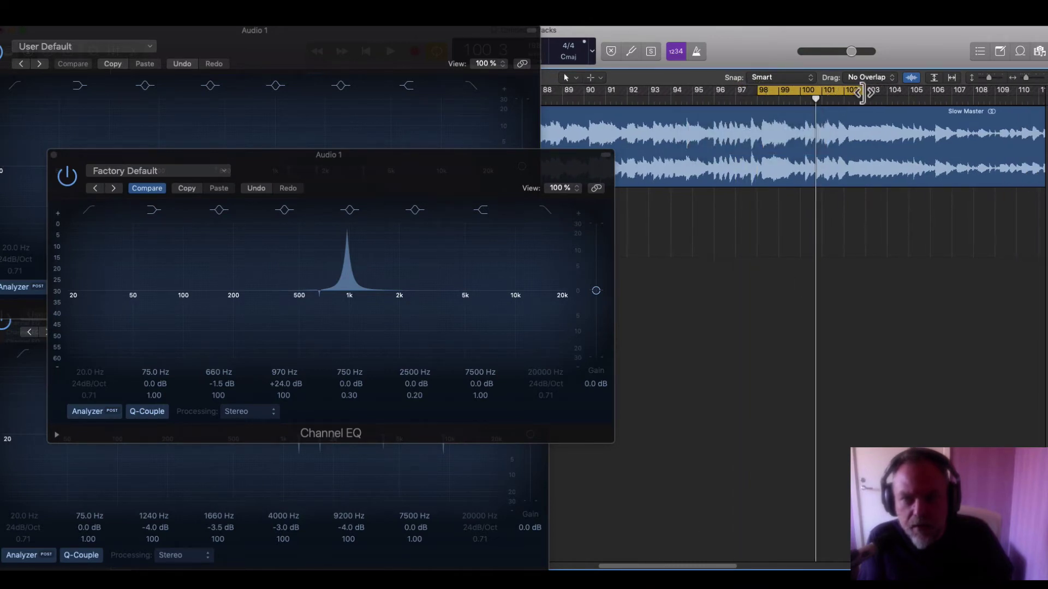
drag(863, 93, 801, 93)
key(space)
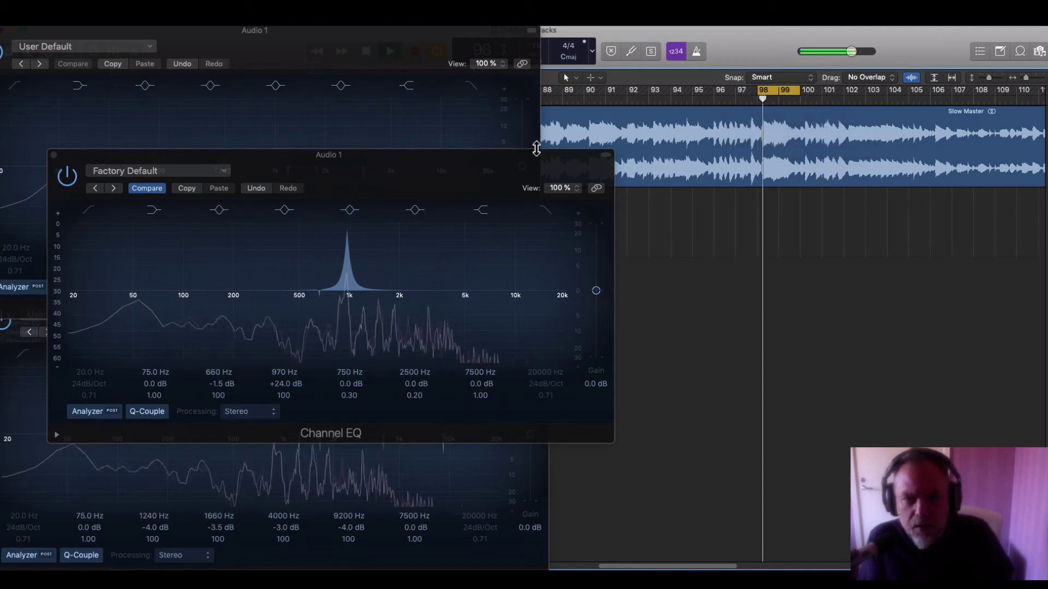
drag(443, 160, 830, 156)
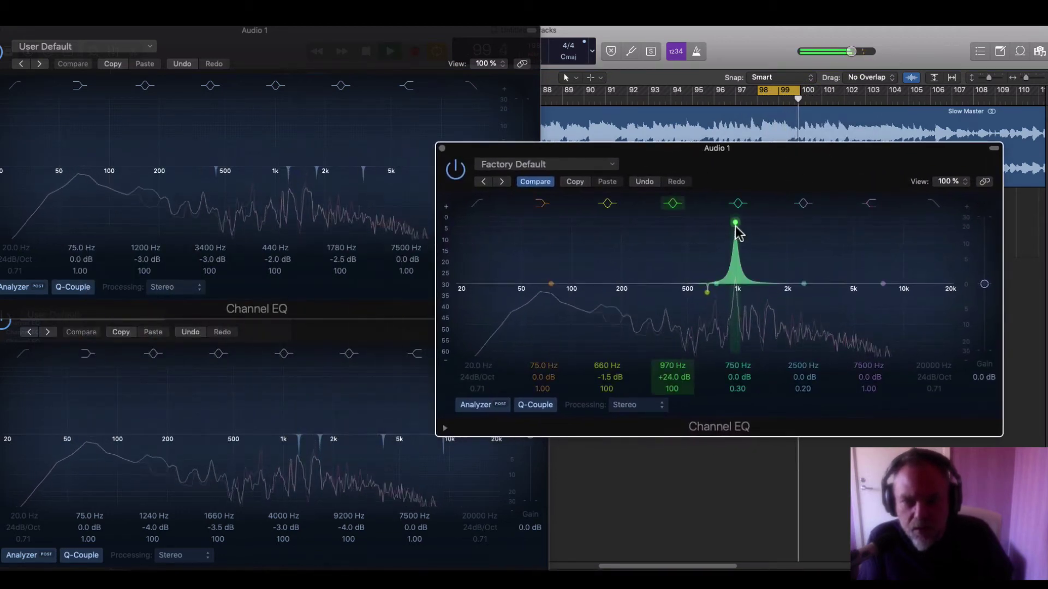
Sweep the boosted 970 Hz band of the front EQ up to 1540 Hz and cut it to -2.0 dB
drag(735, 224, 773, 210)
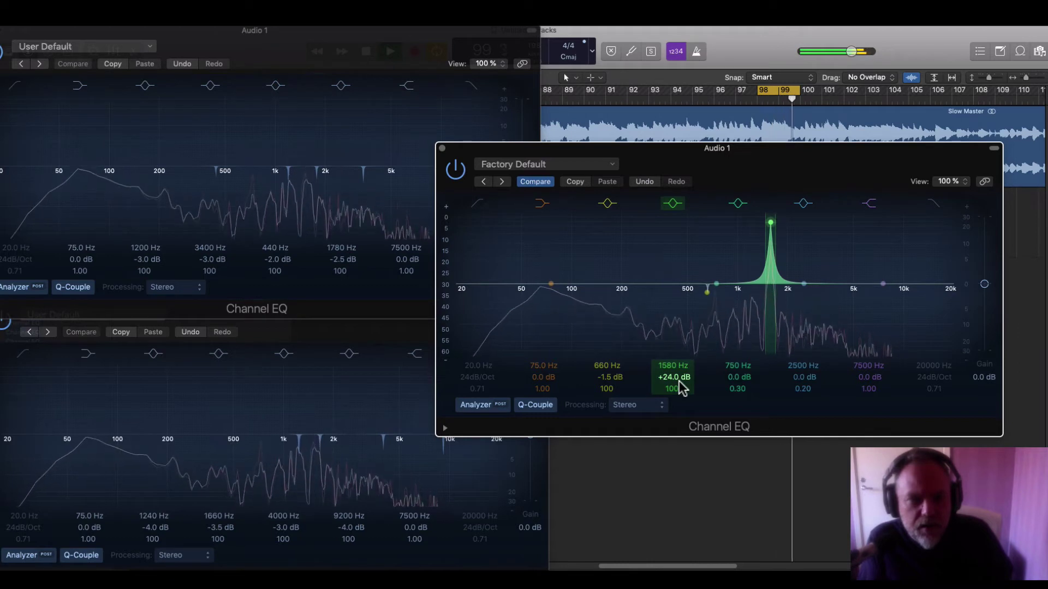
click(378, 299)
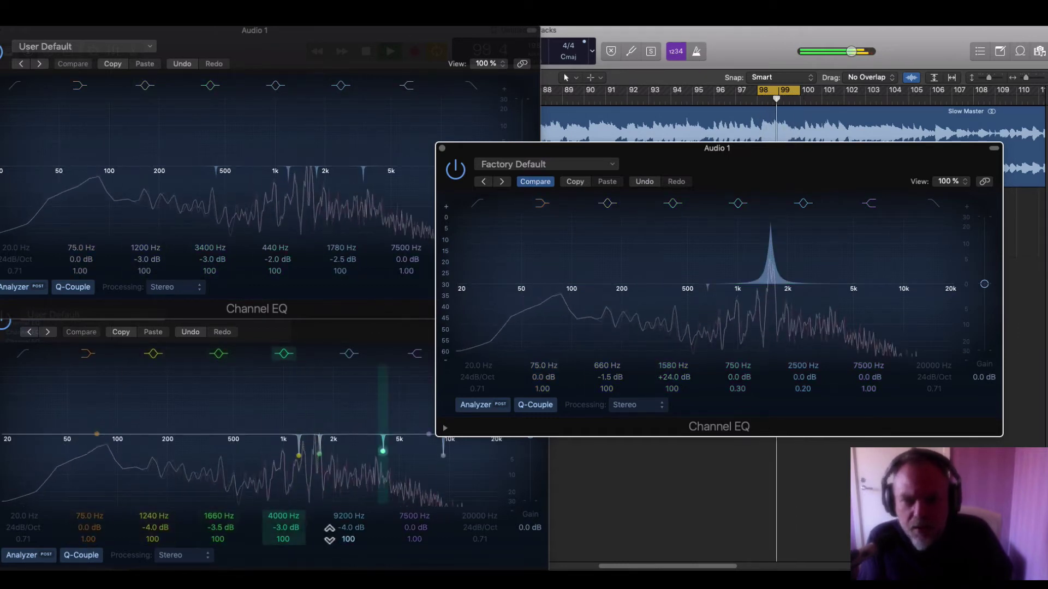
click(777, 355)
click(687, 377)
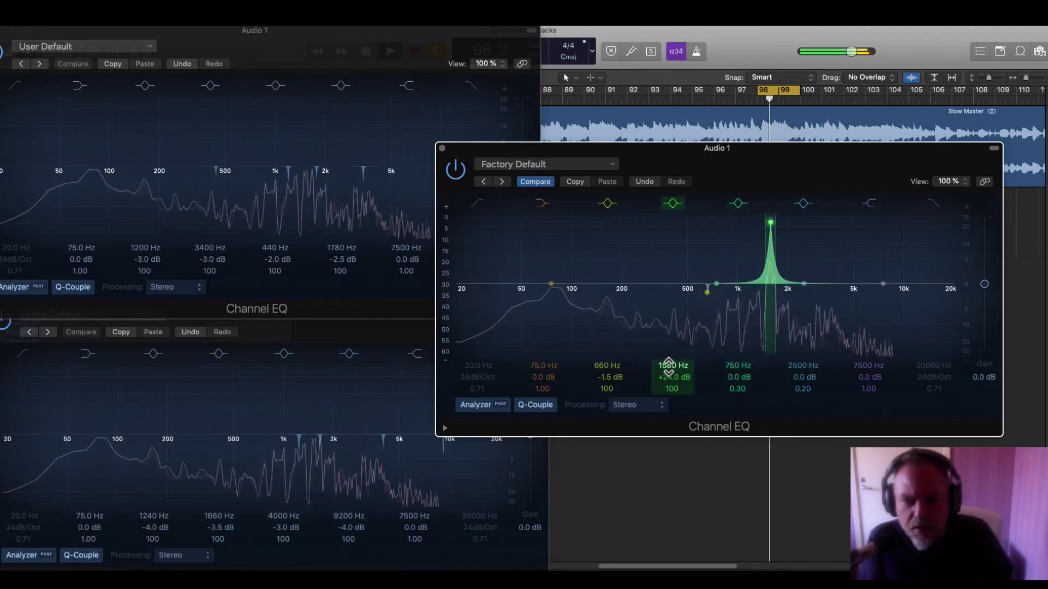
drag(673, 367, 673, 367)
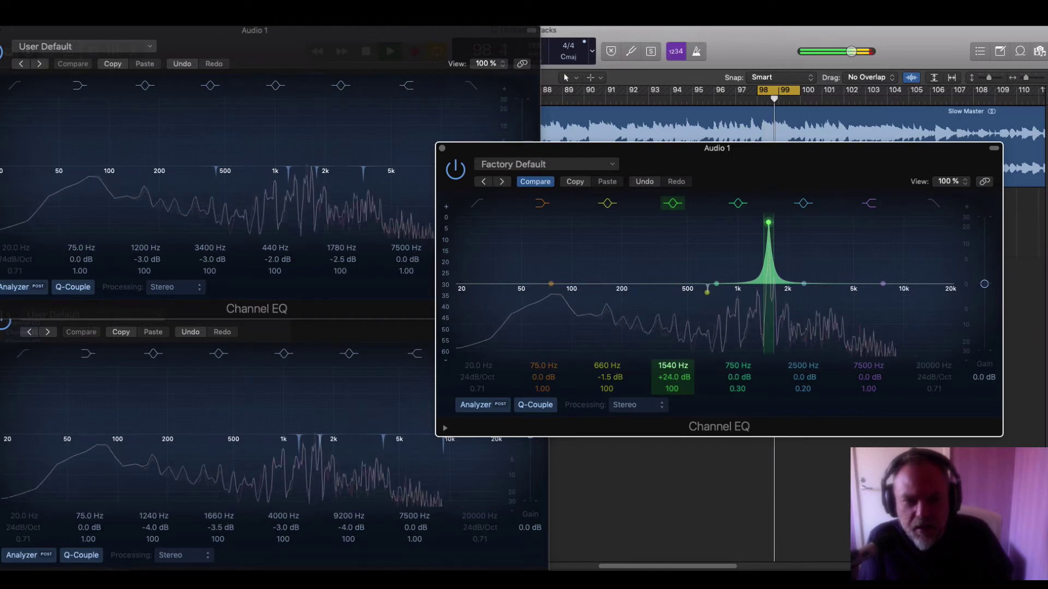
drag(673, 366, 673, 381)
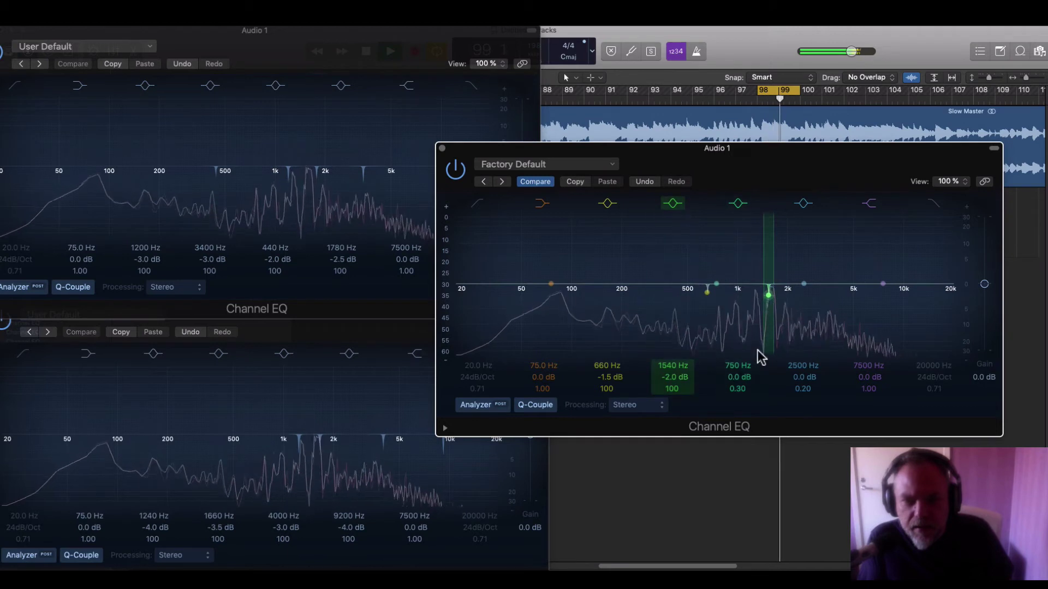
Boost the 750 Hz band to +24.0 dB with Q 100 at 2800 Hz, and set the cycle range to bar 93 alone
mouse_move(738, 389)
mouse_down()
mouse_move(738, 328)
mouse_move(731, 379)
mouse_up()
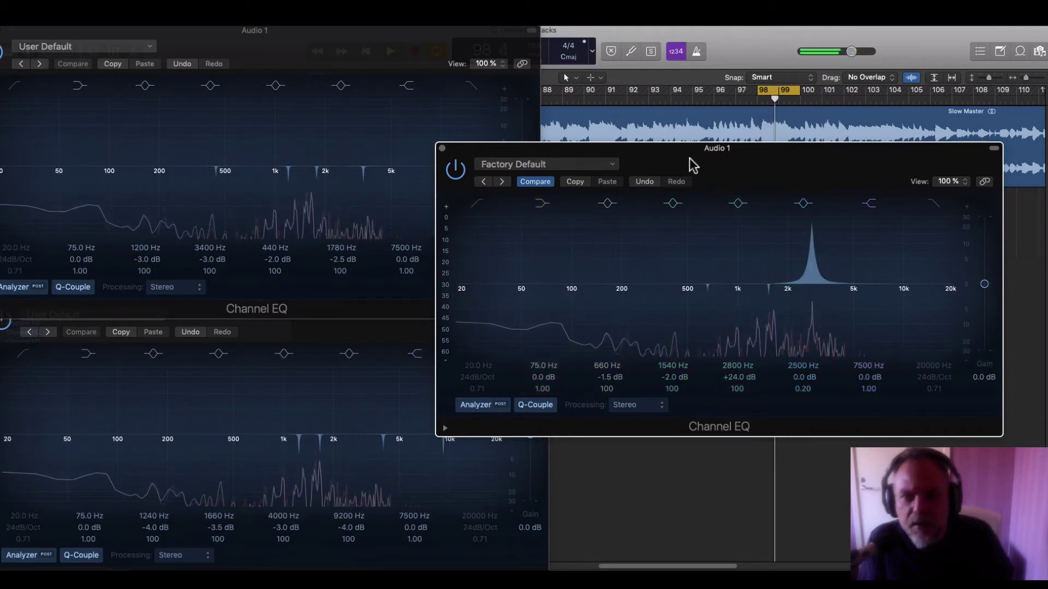
drag(681, 160, 406, 289)
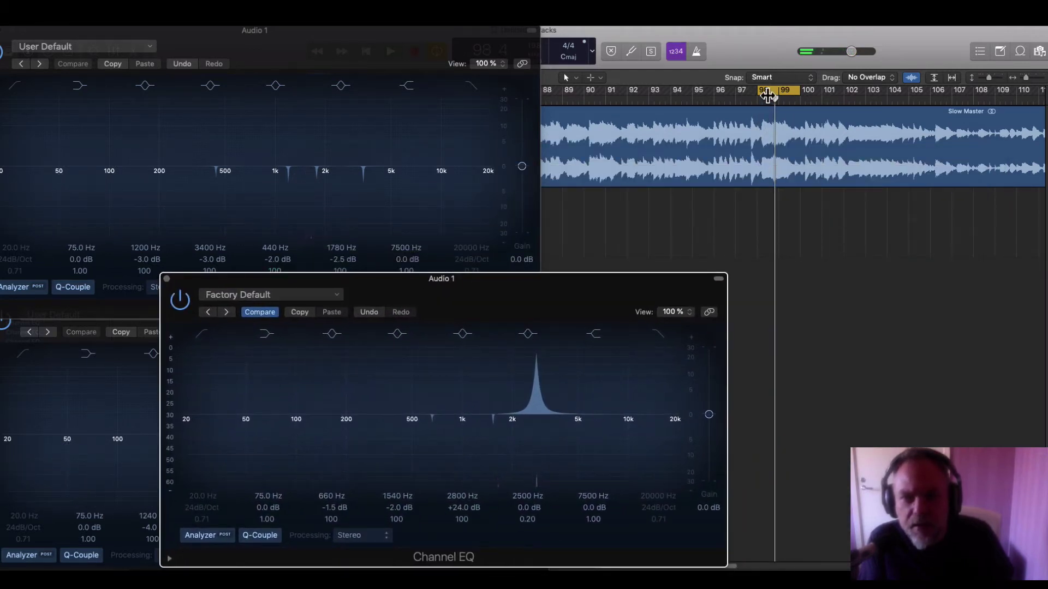
click(768, 94)
click(625, 101)
key(space)
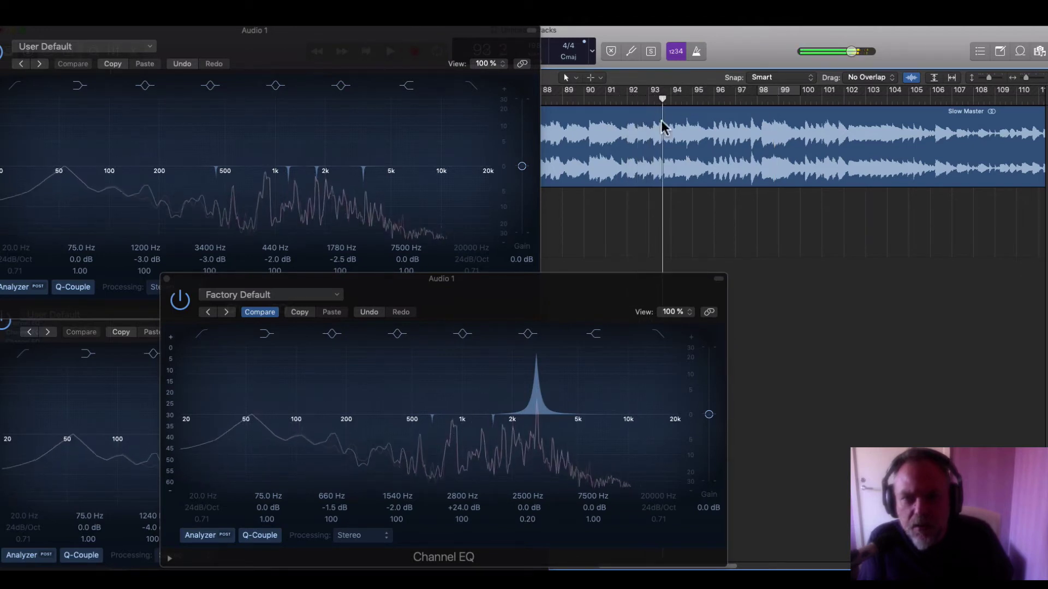
drag(655, 93, 672, 96)
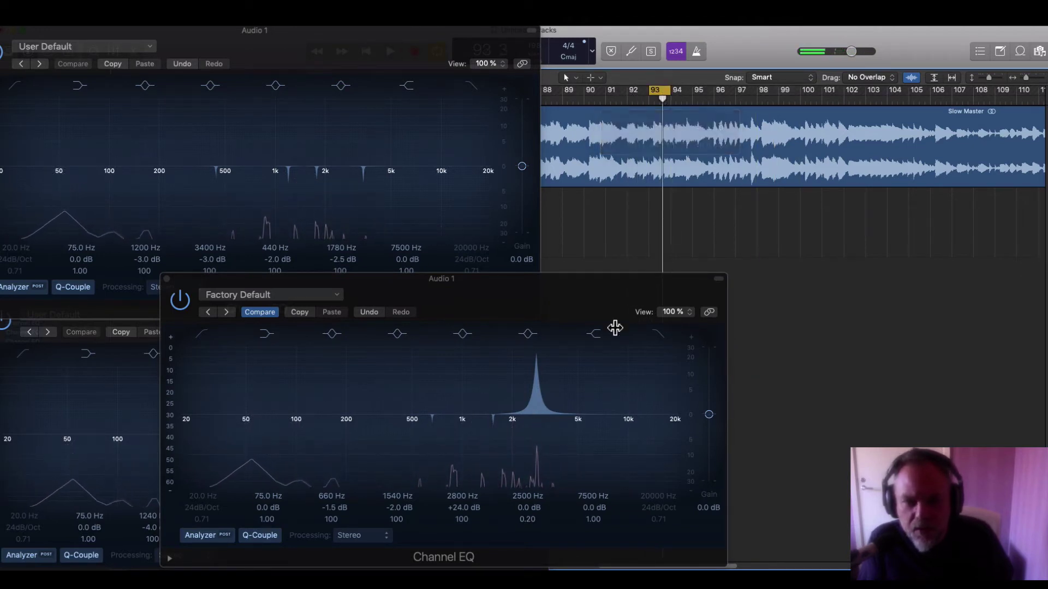
drag(563, 291, 755, 193)
Sweep the boosted 2800 Hz band through the highs during looped playback, up to 11000 Hz and back down to 7600 Hz
drag(726, 251, 830, 246)
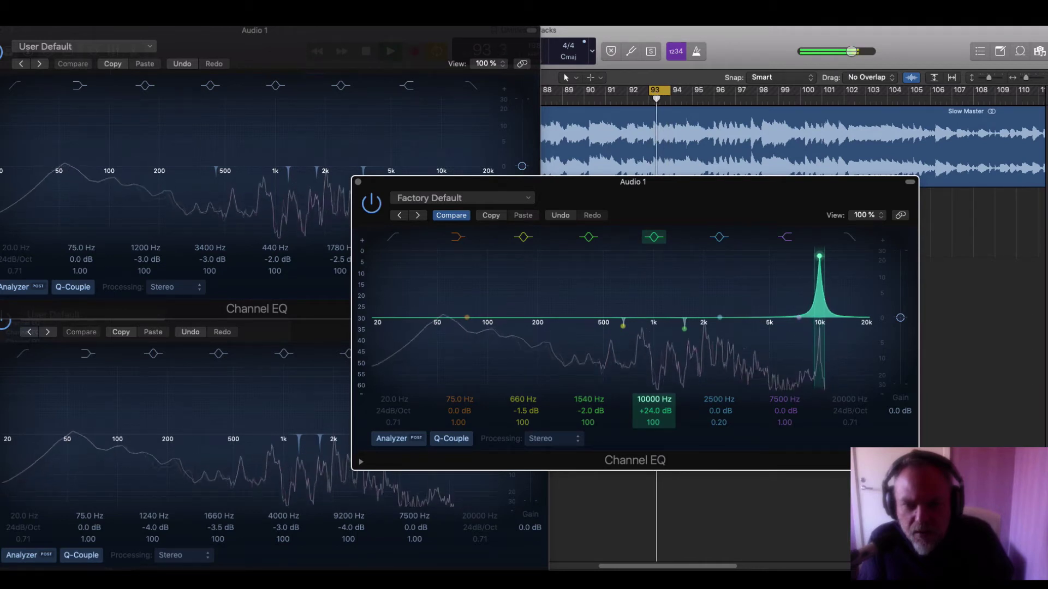
drag(654, 400, 649, 404)
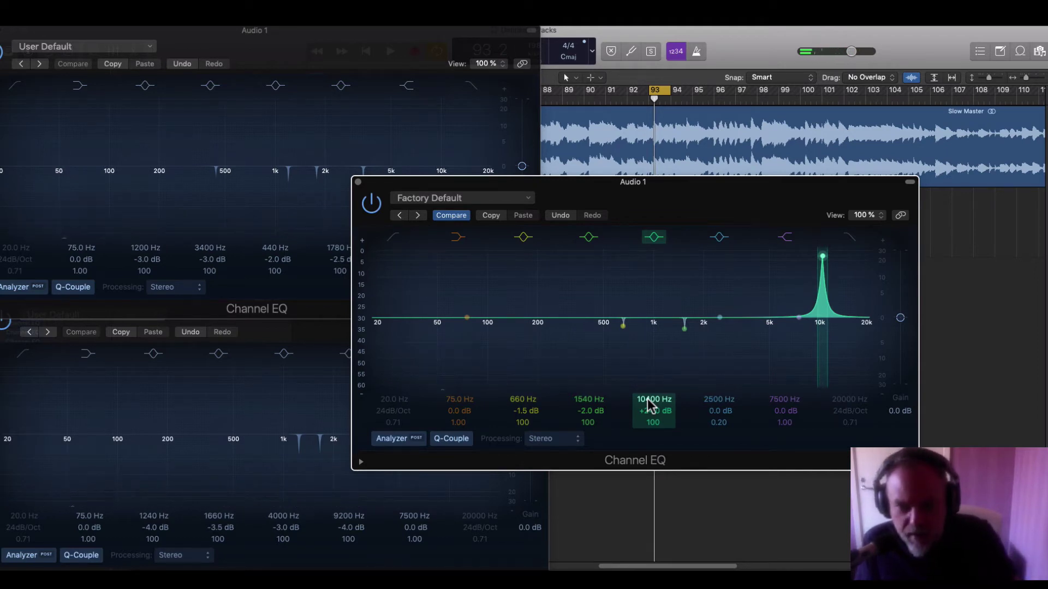
key(space)
drag(649, 404, 649, 391)
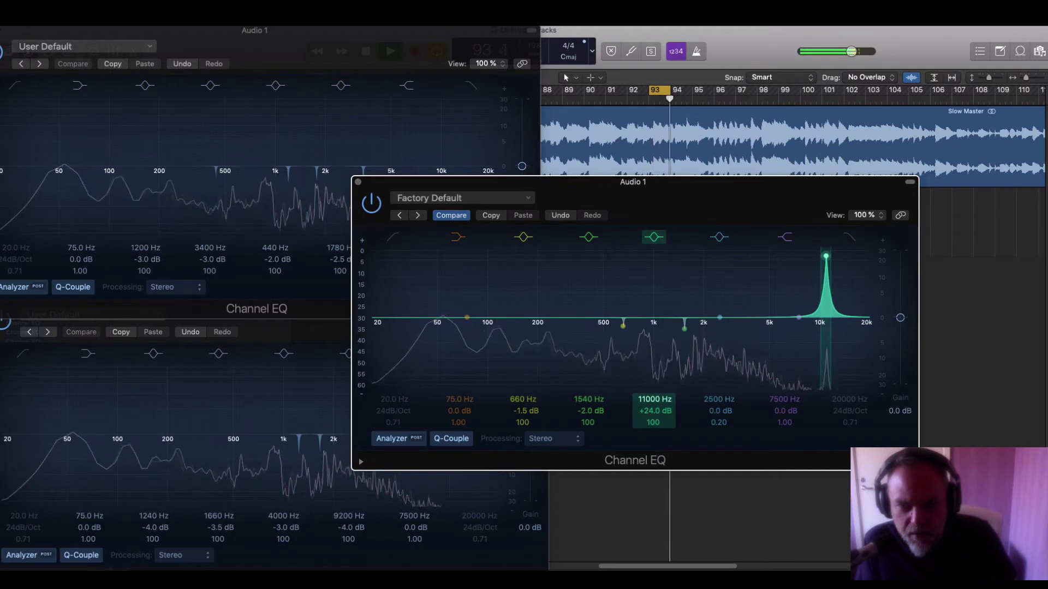
drag(654, 399, 653, 407)
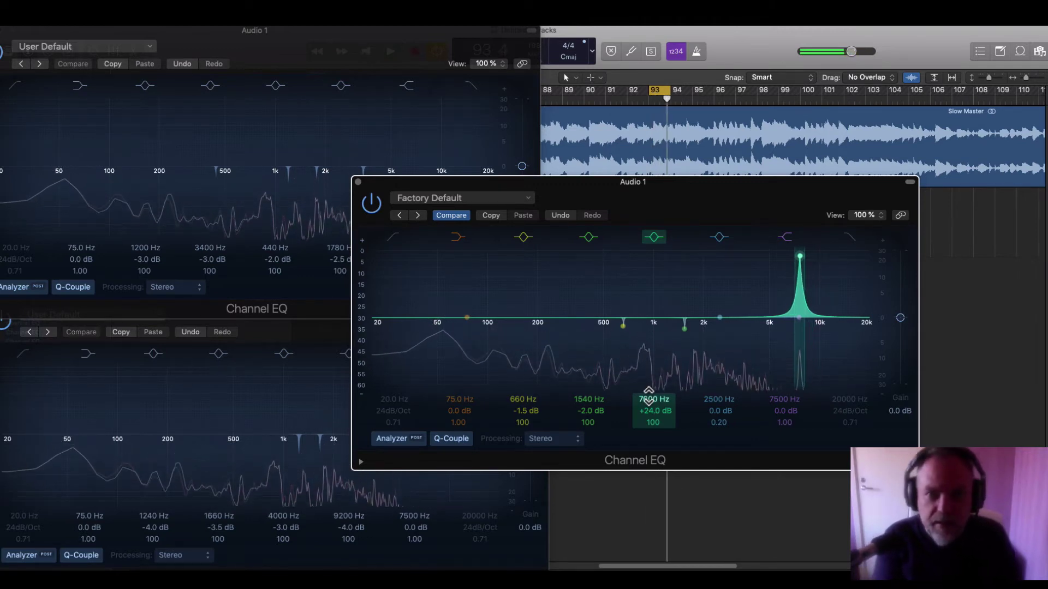
Enlarge the timeline horizontally, shorten the cycle range to the first half of bar 93, and restart looped playback
key(super+Right)
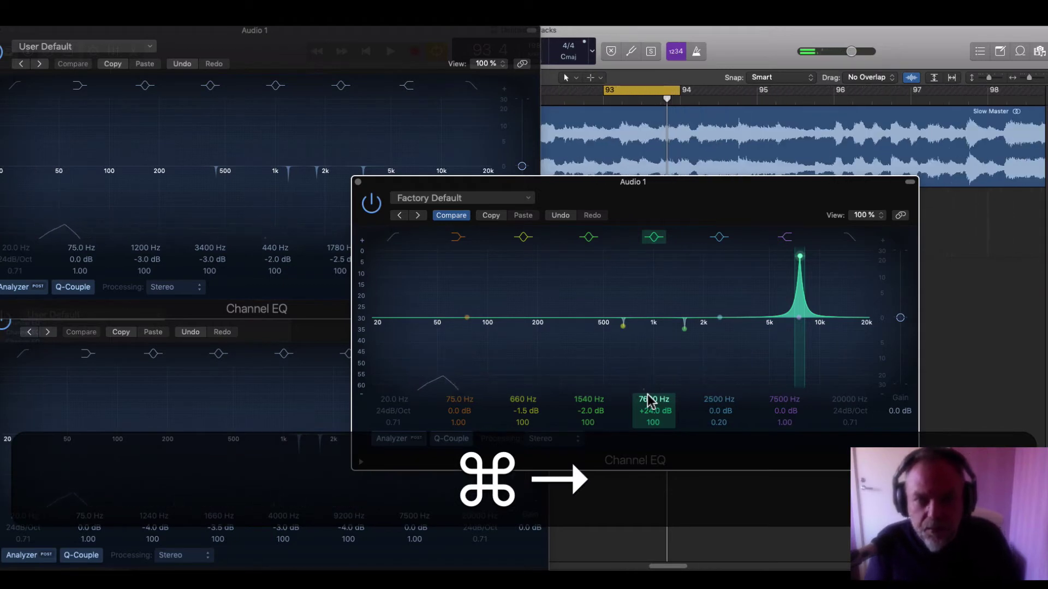
key(space)
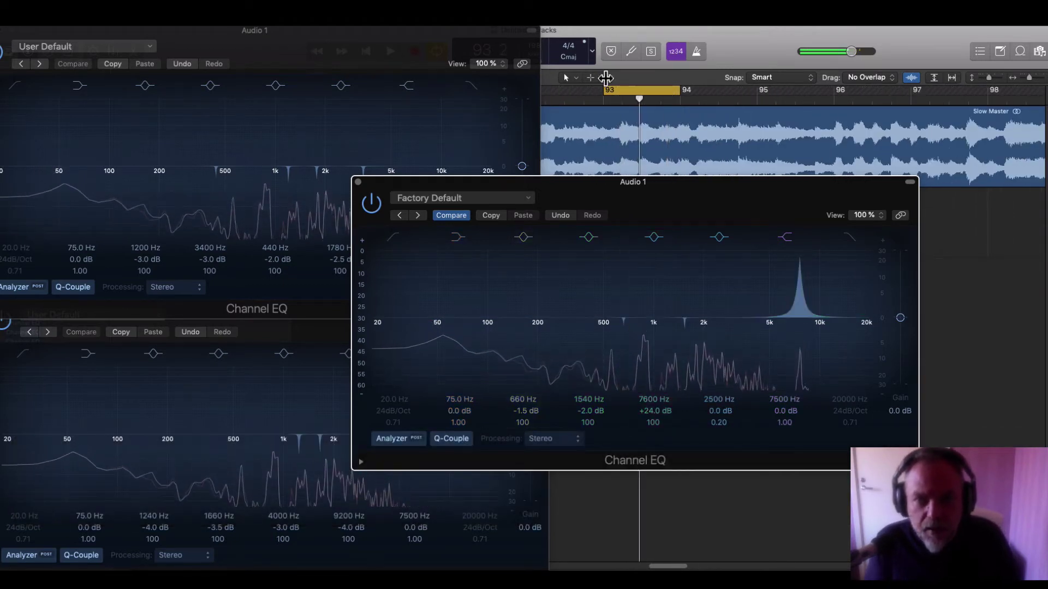
key(space)
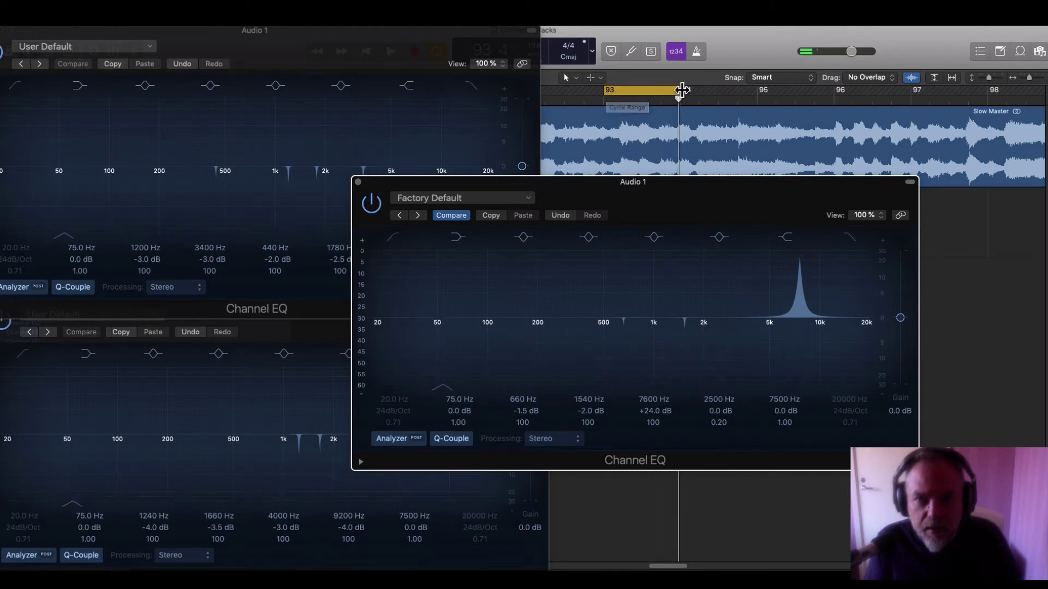
drag(682, 90, 655, 98)
key(space)
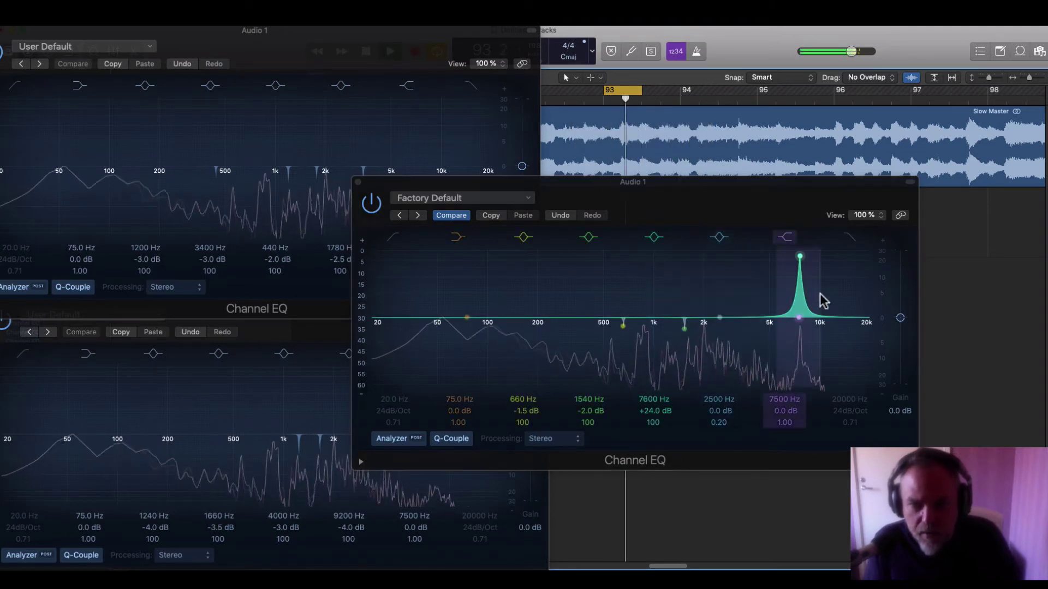
Cut the swept band by 3.0 dB at 9300 Hz, and sweep the 2500 Hz band with Q 100, settling at 2800 Hz and -3.0 dB
drag(654, 400, 656, 422)
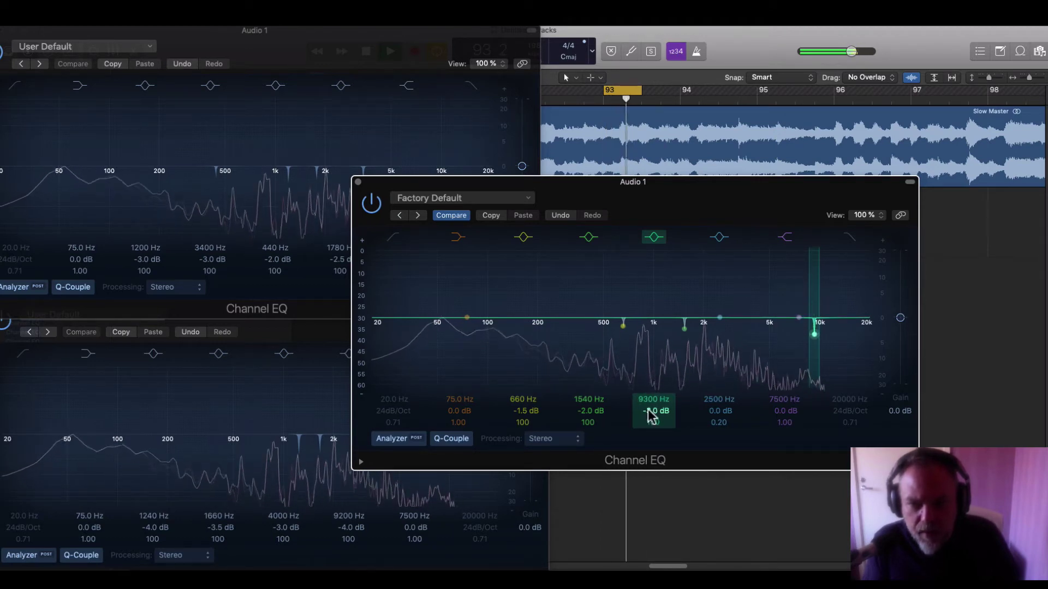
drag(720, 422, 714, 393)
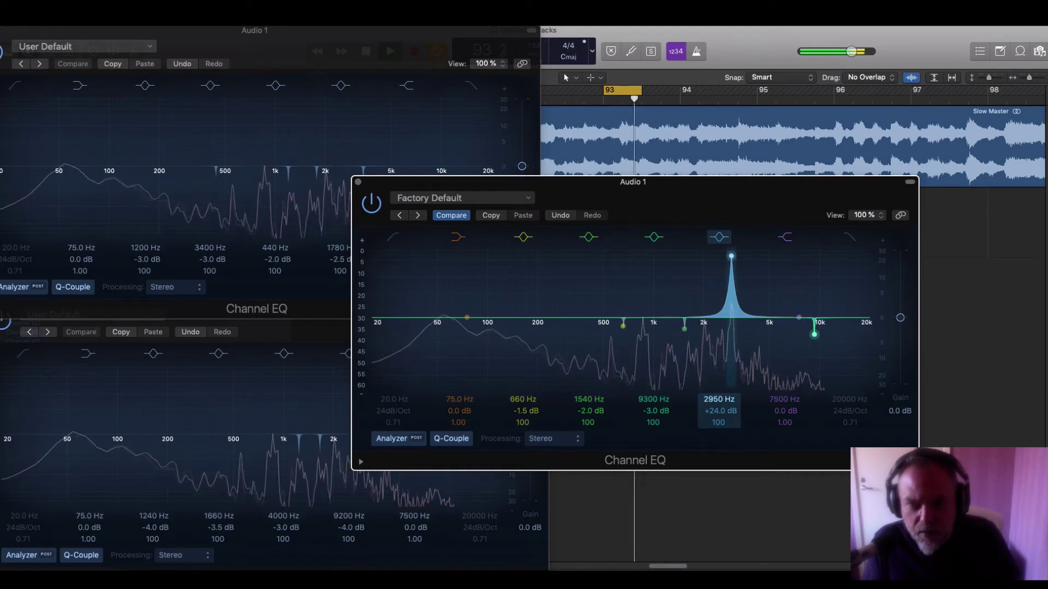
drag(713, 393, 714, 370)
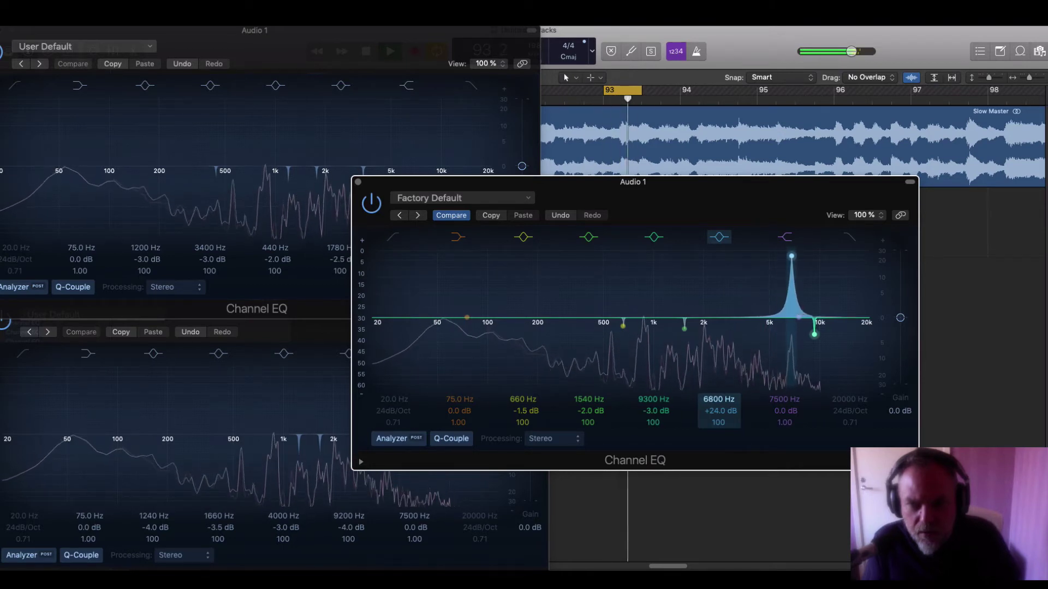
drag(719, 400, 712, 396)
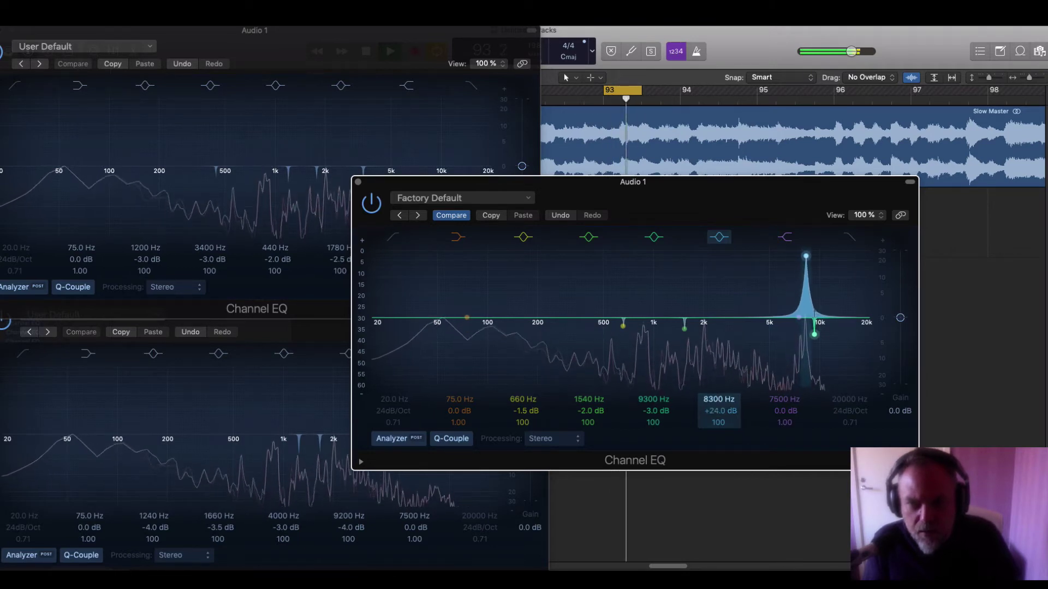
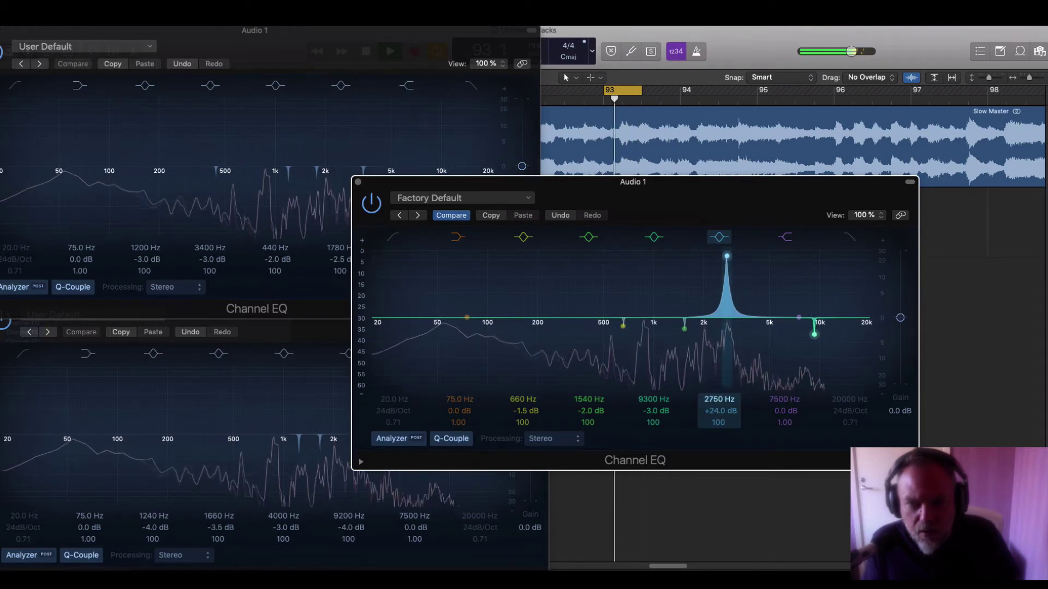
drag(719, 400, 714, 441)
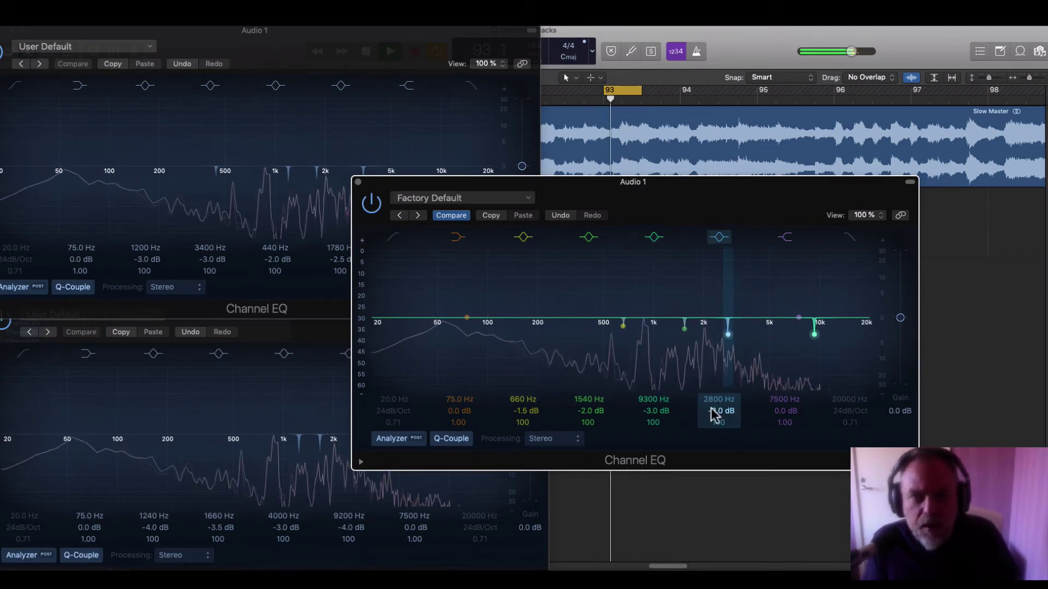
Turn off the cycle, stop playback, and close the three open Channel EQ windows
click(624, 94)
key(space)
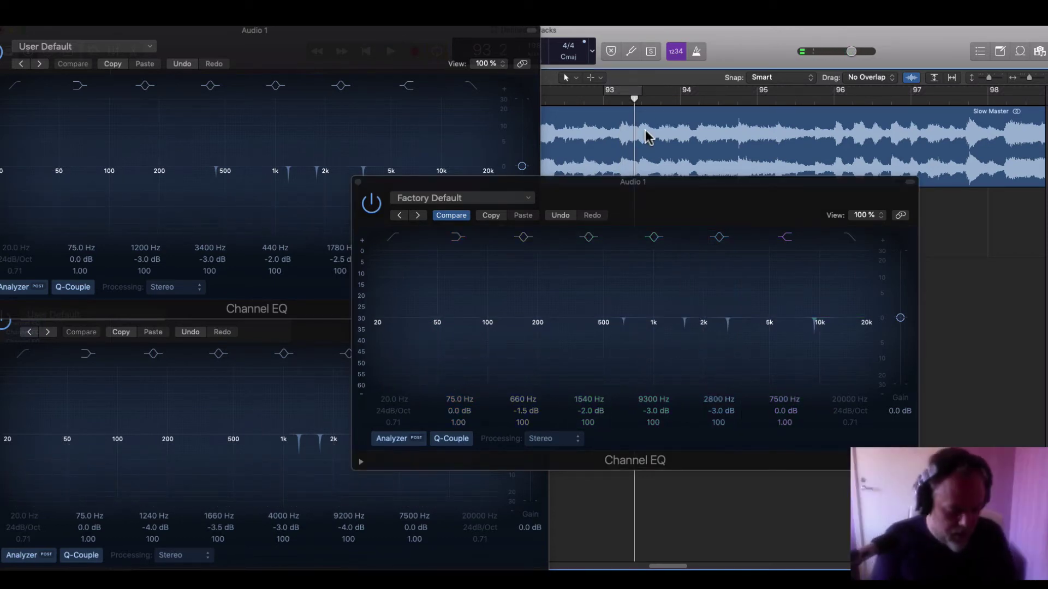
click(358, 182)
drag(44, 32, 156, 34)
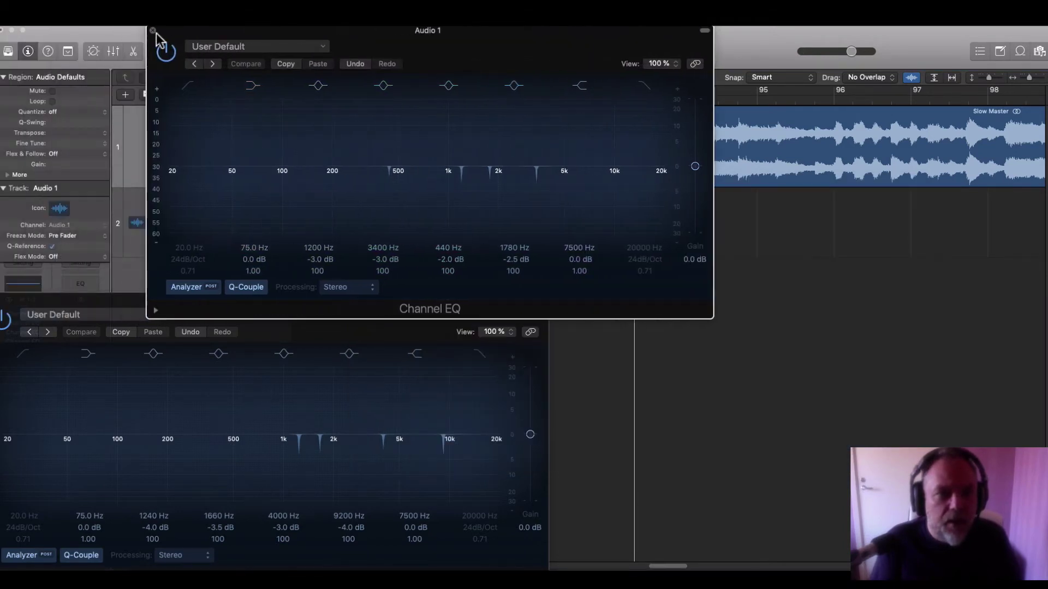
click(153, 31)
drag(18, 301, 208, 281)
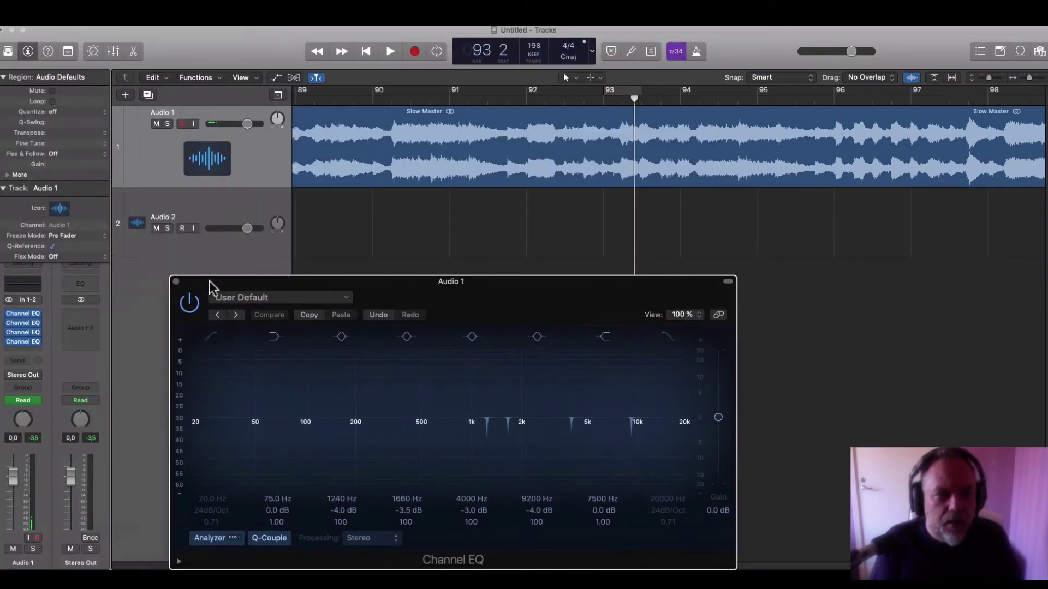
click(178, 281)
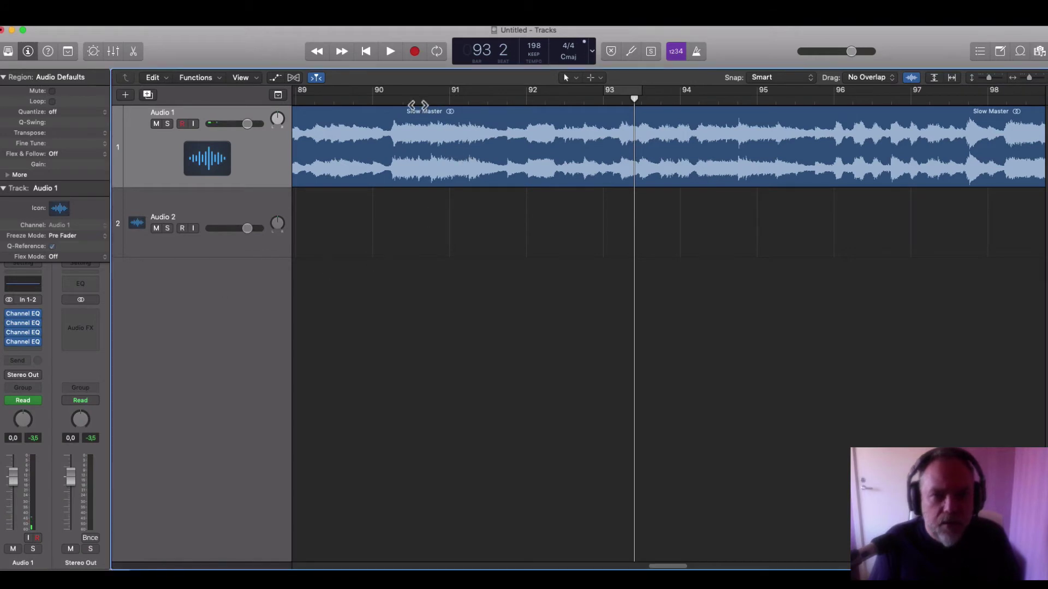
Listen to the equalized track from about bar 90 to bar 107, and collapse the Audio 1 track details in the inspector
click(370, 101)
key(space)
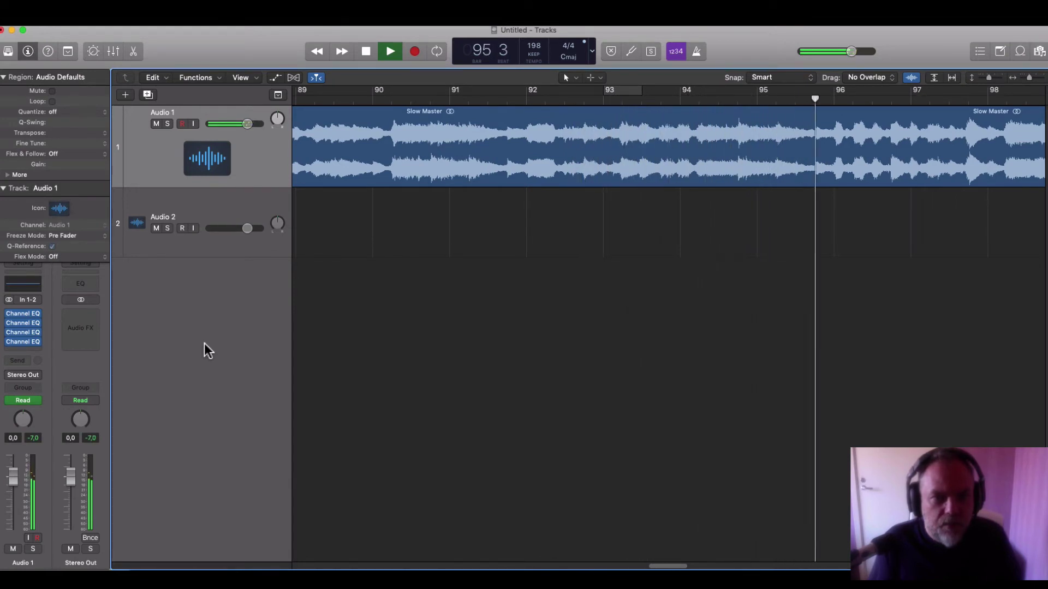
click(4, 189)
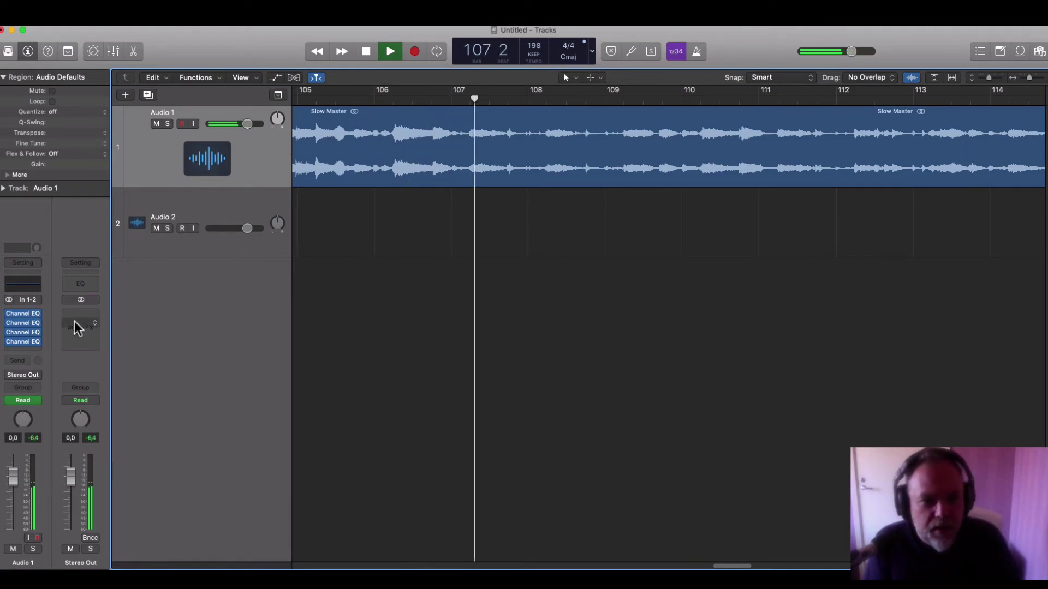
key(space)
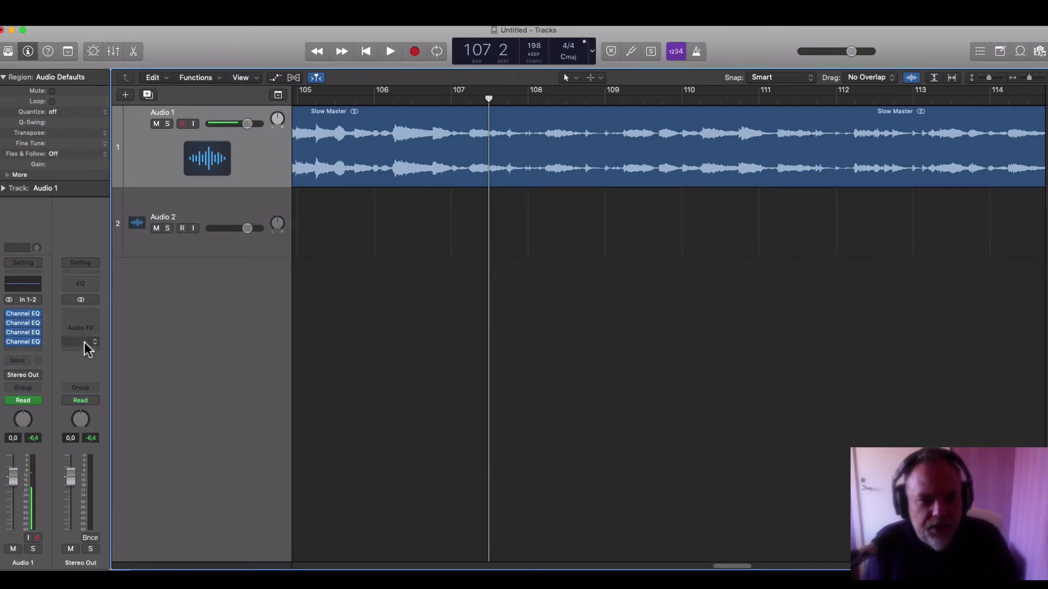
Insert a stereo Adaptive Limiter on Stereo Out with Out Ceiling -1.1 dB, Lookahead 20 ms and True Peak Detection on
click(80, 314)
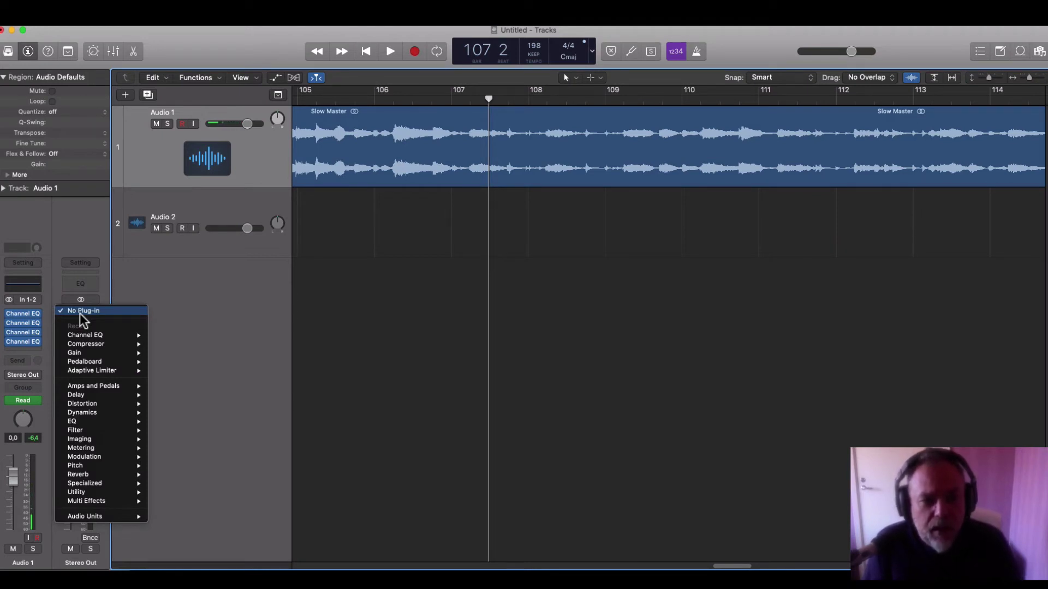
mouse_move(112, 398)
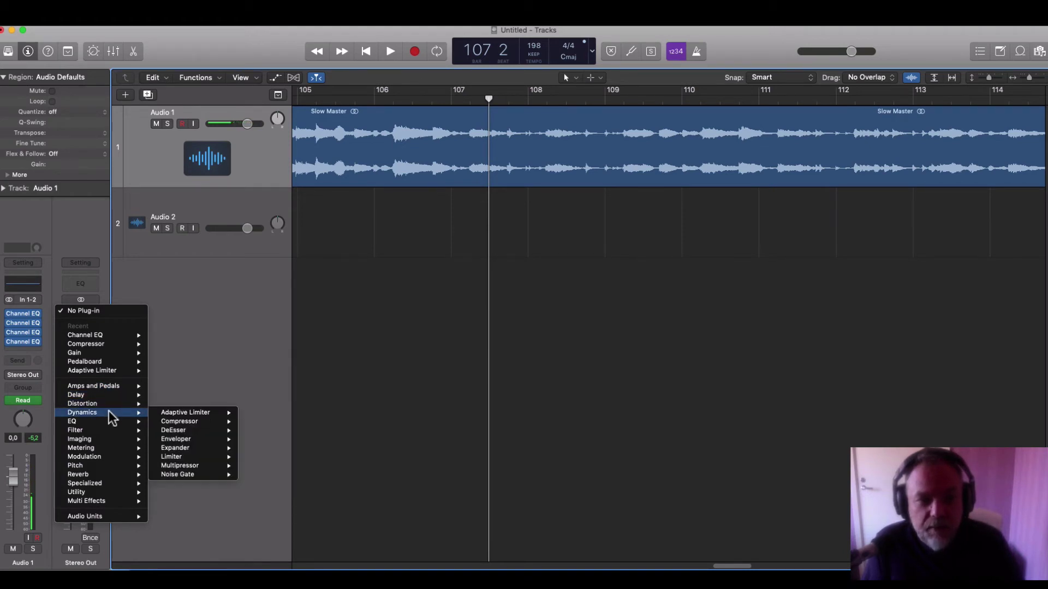
mouse_move(181, 413)
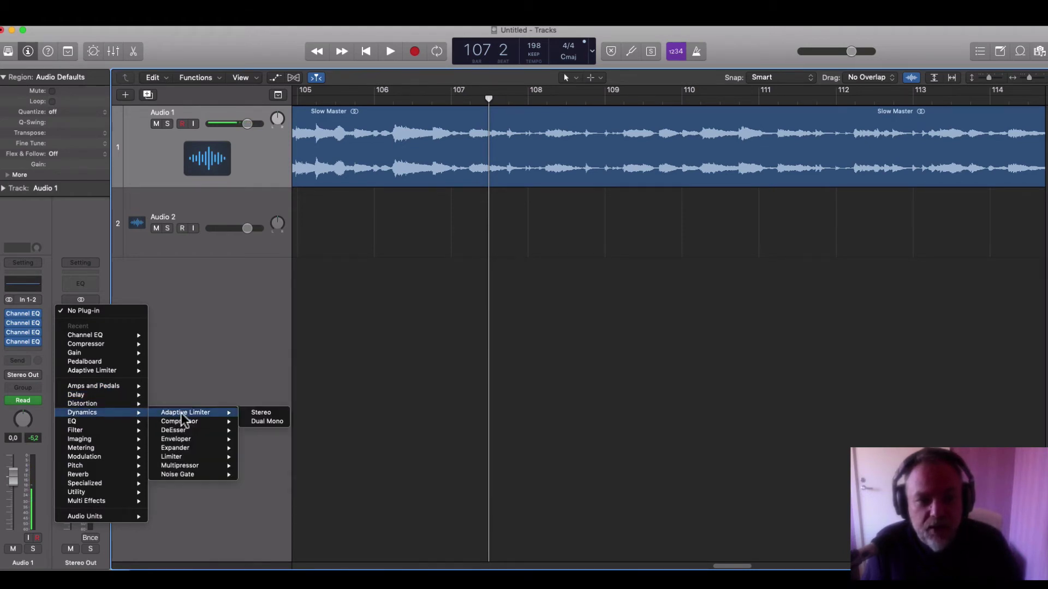
click(256, 414)
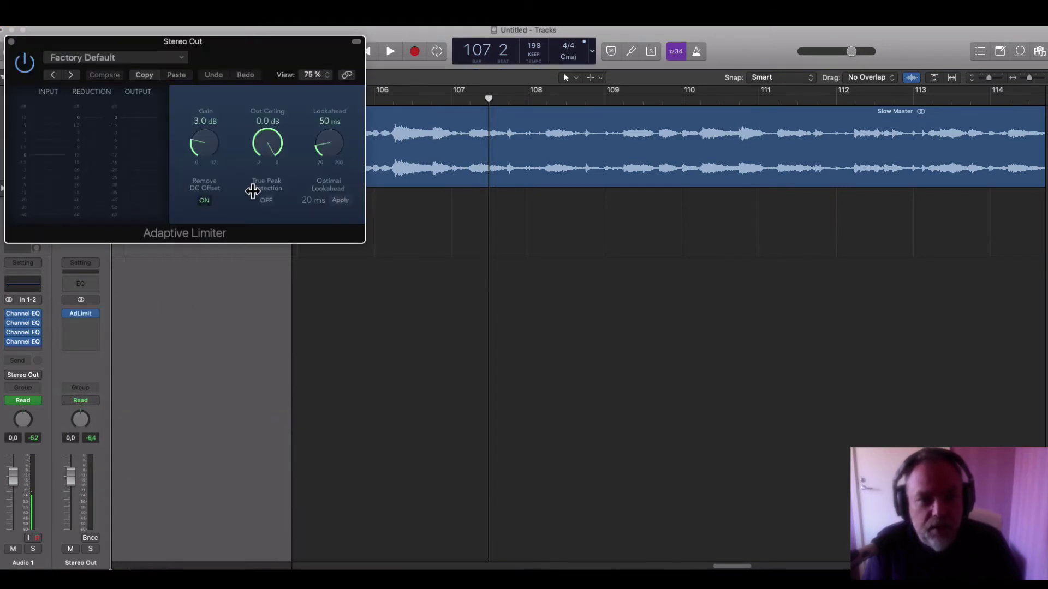
drag(264, 141, 266, 192)
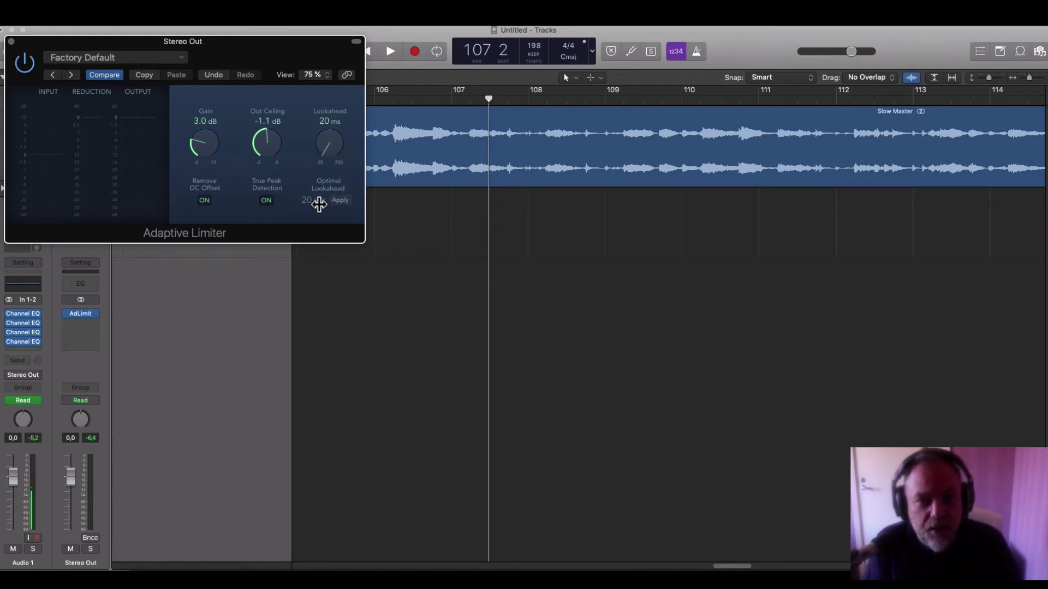
drag(40, 41, 269, 51)
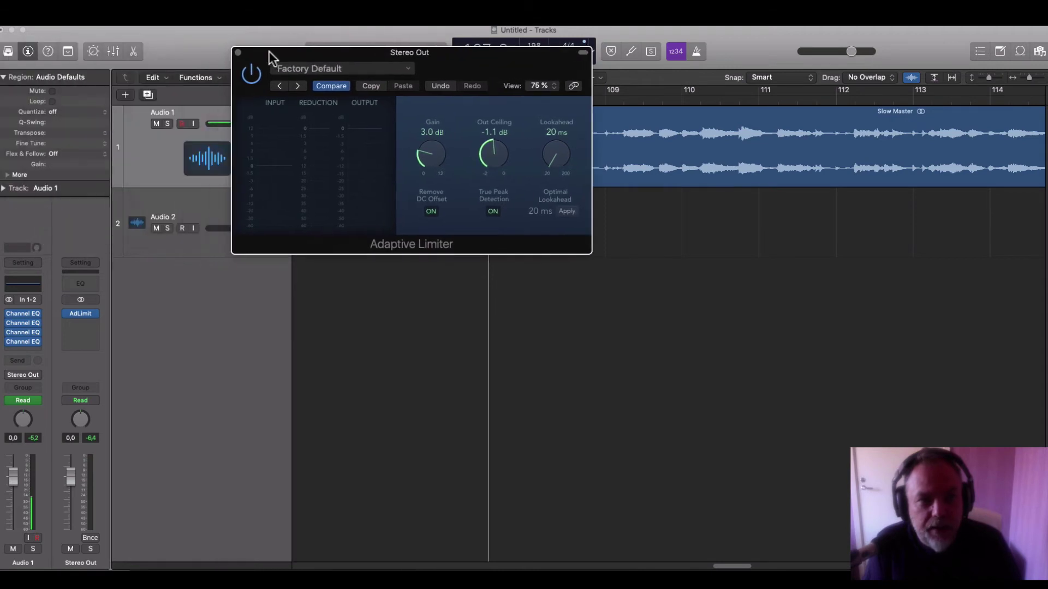
Insert a stereo MultiMeter after the limiter on Stereo Out and raise its LUFS target marker
click(83, 328)
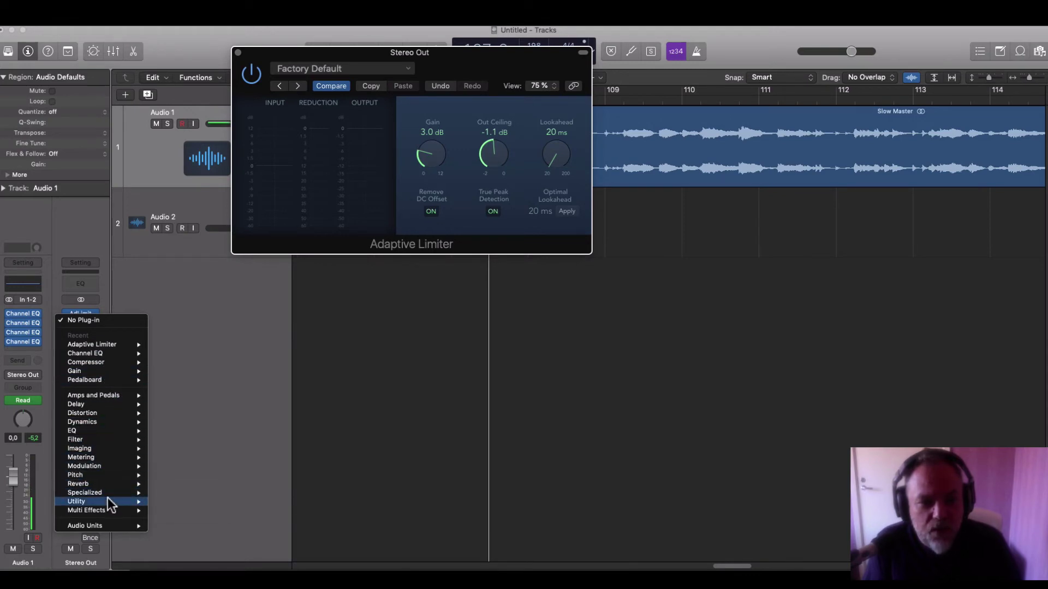
mouse_move(114, 461)
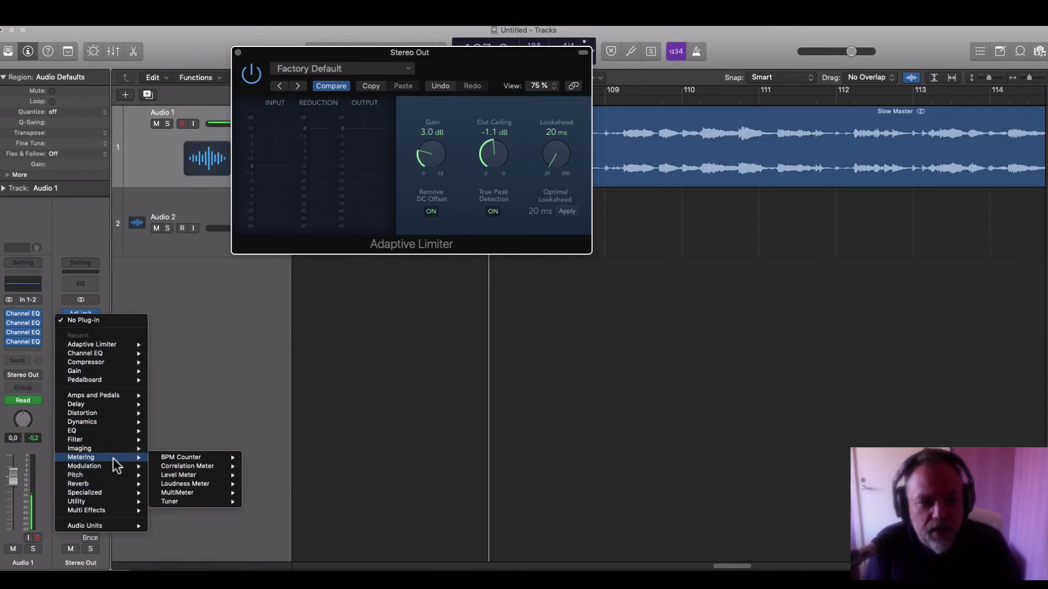
mouse_move(217, 493)
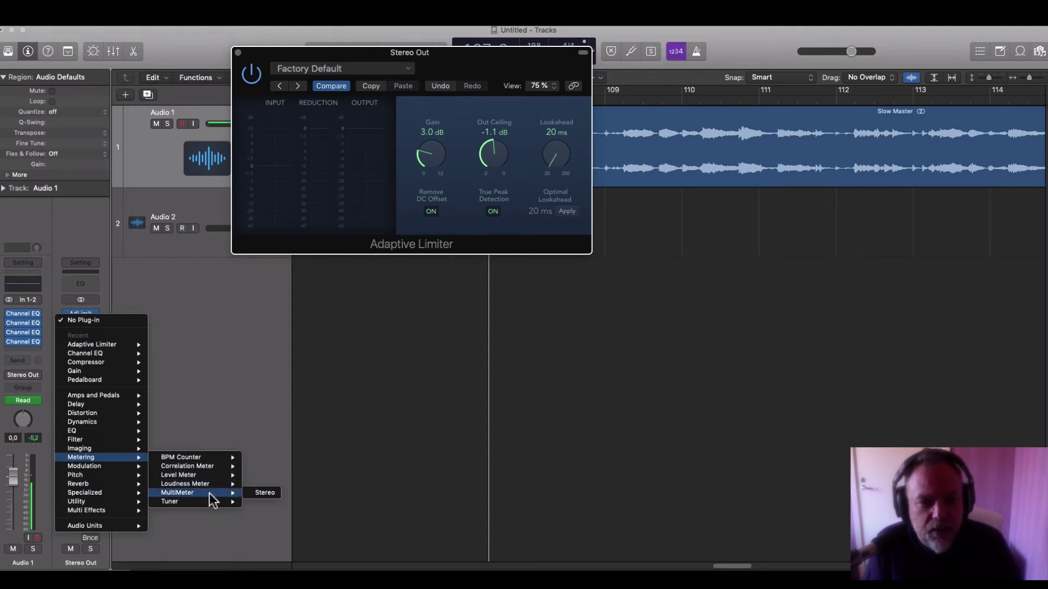
click(264, 493)
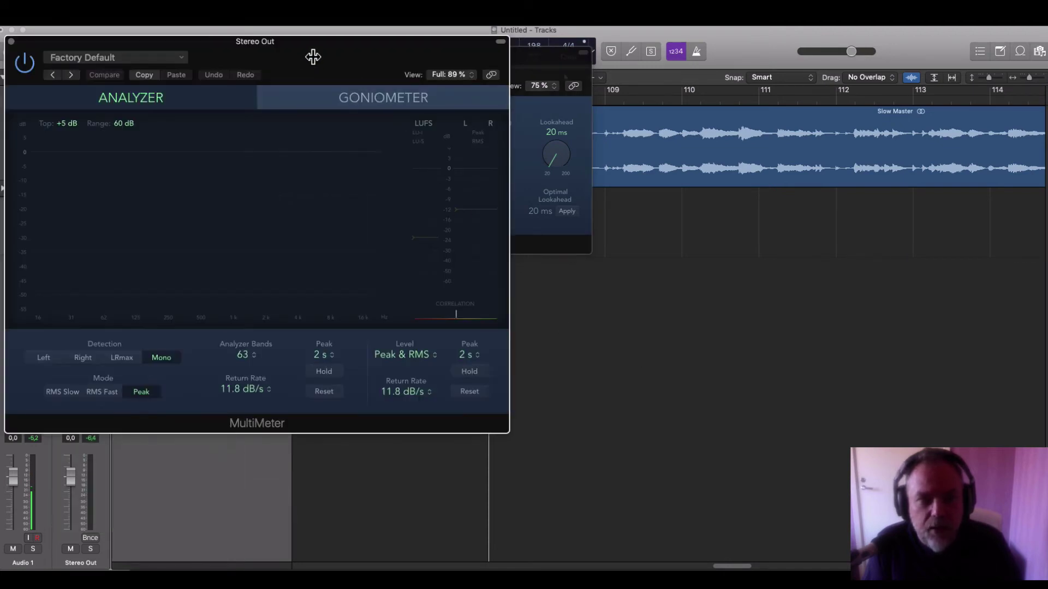
drag(313, 56, 854, 75)
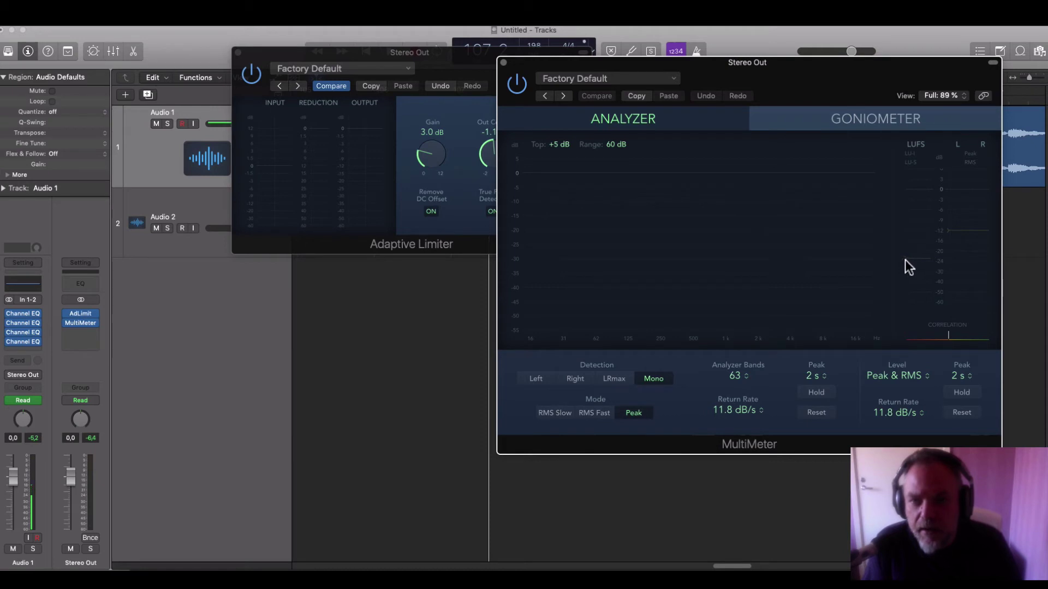
drag(905, 260, 908, 244)
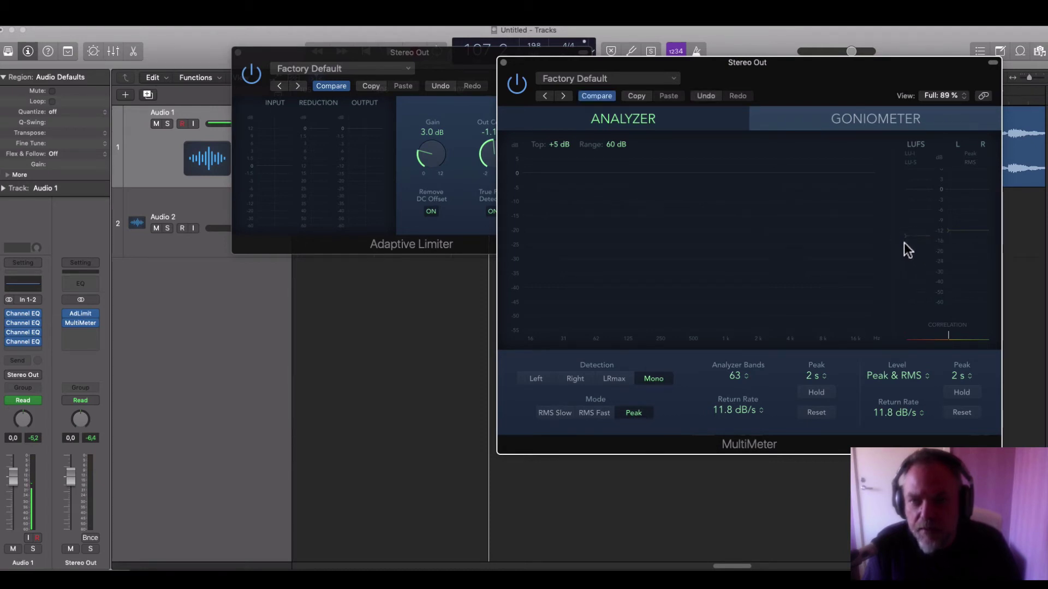
Move the Adaptive Limiter window clear of the MultiMeter, and close both plug-in windows
drag(421, 58, 209, 263)
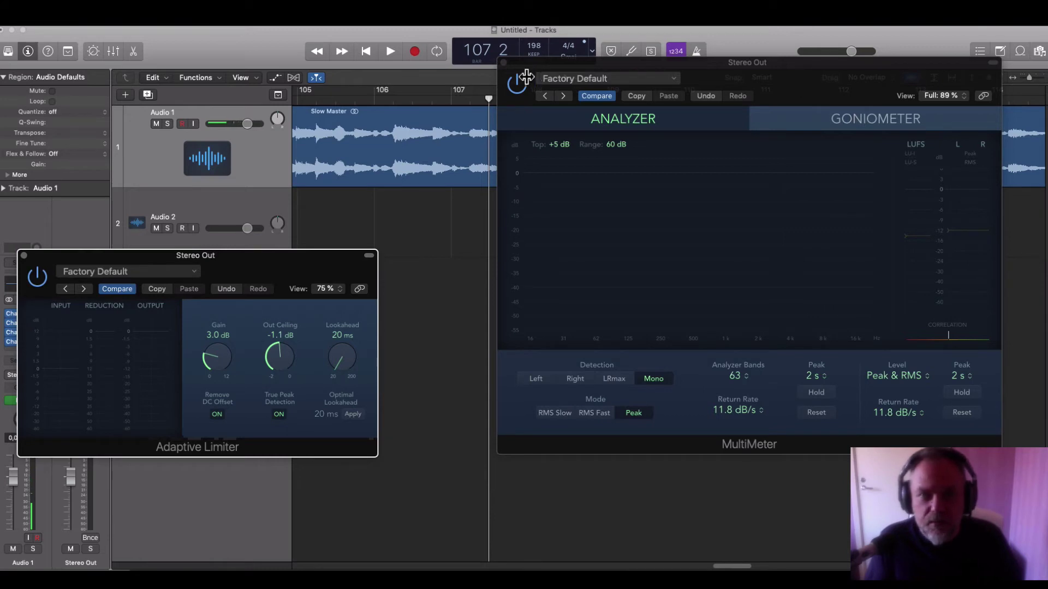
click(503, 63)
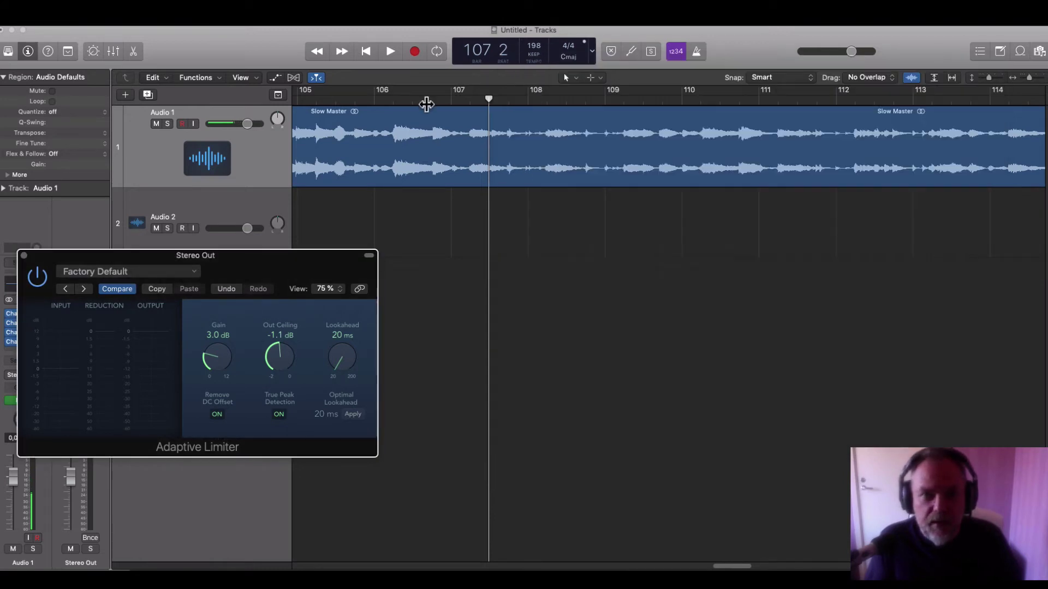
click(23, 255)
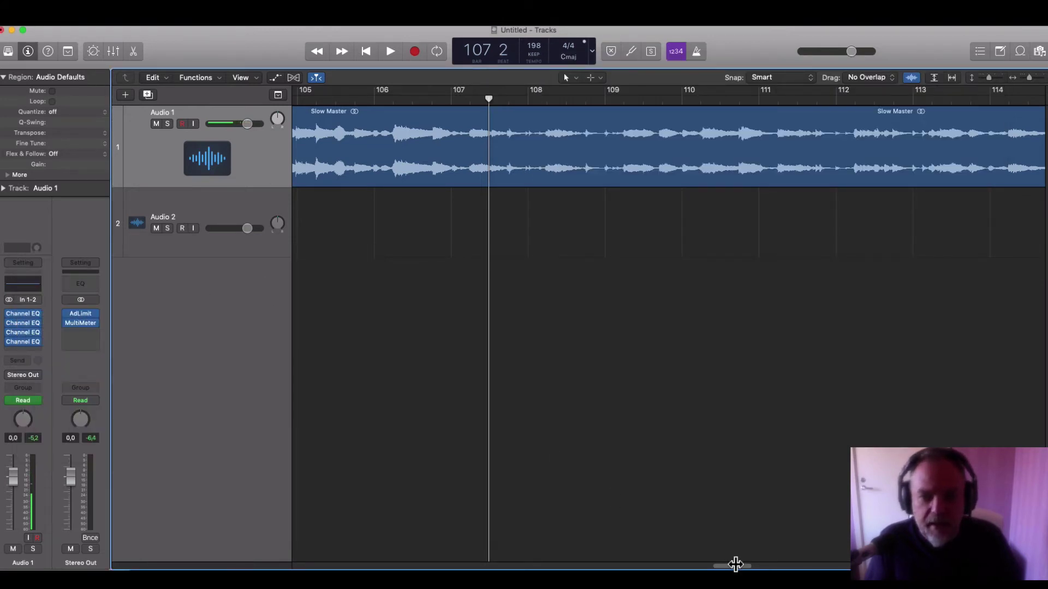
Listen to the opening of the Slow Master region around bar 2
drag(735, 565, 261, 532)
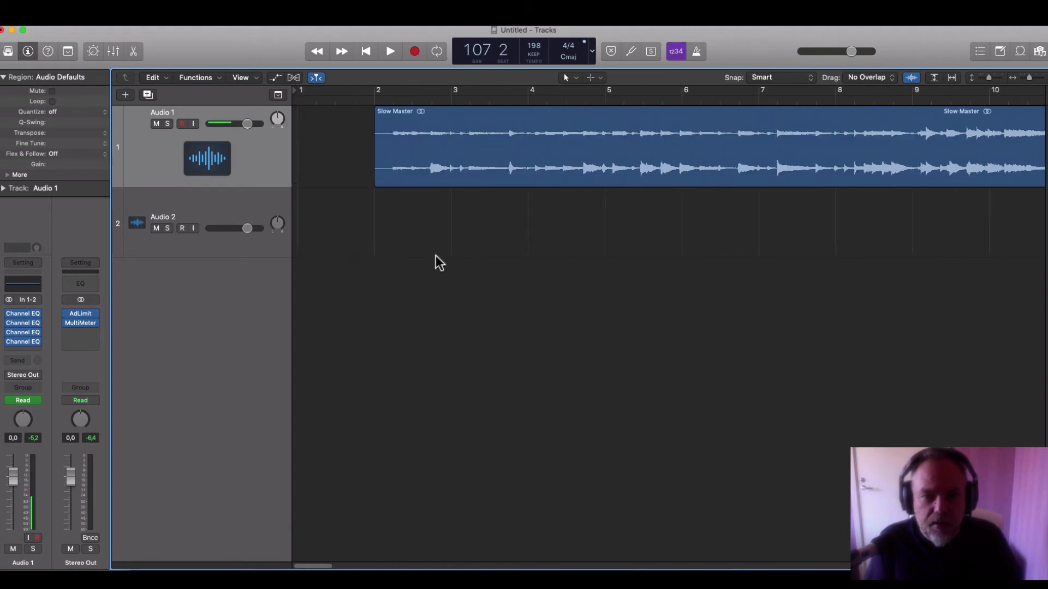
click(354, 101)
key(space)
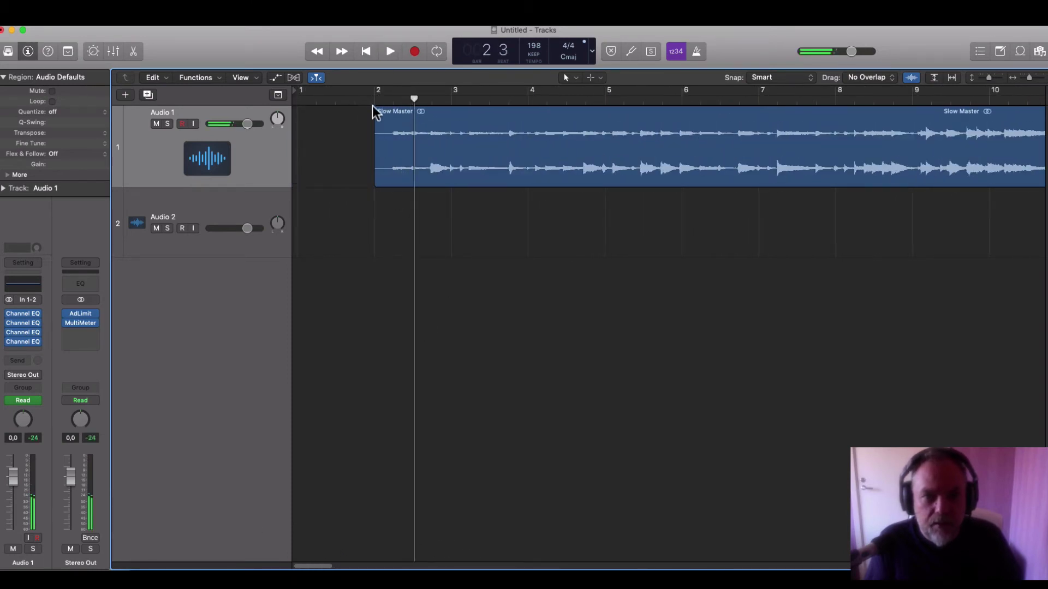
click(374, 104)
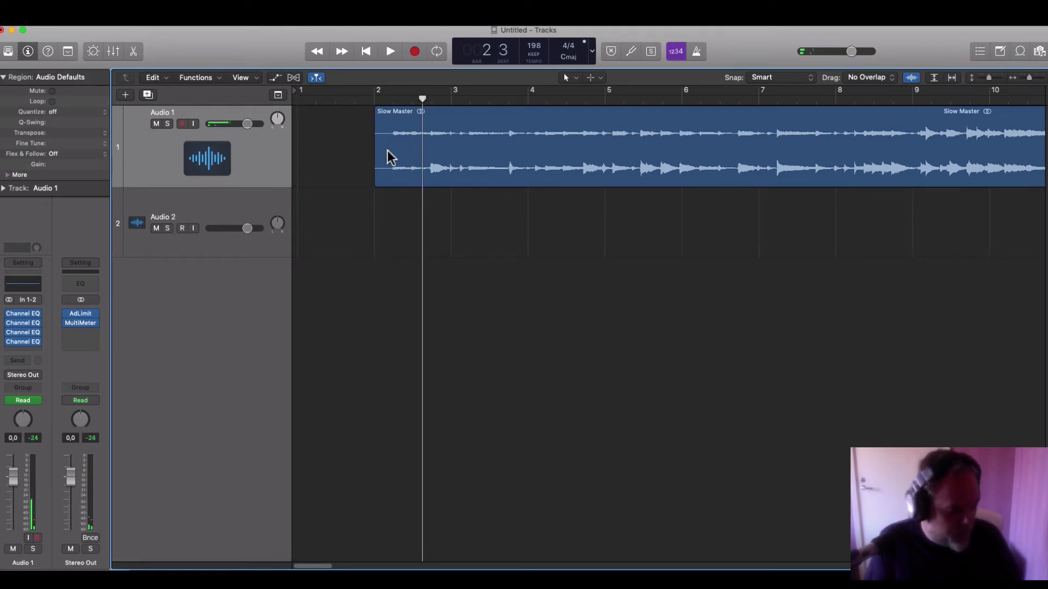
Set the secondary tool to Fade Tool and add a short curved fade-in at the start of the Slow Master region
click(593, 78)
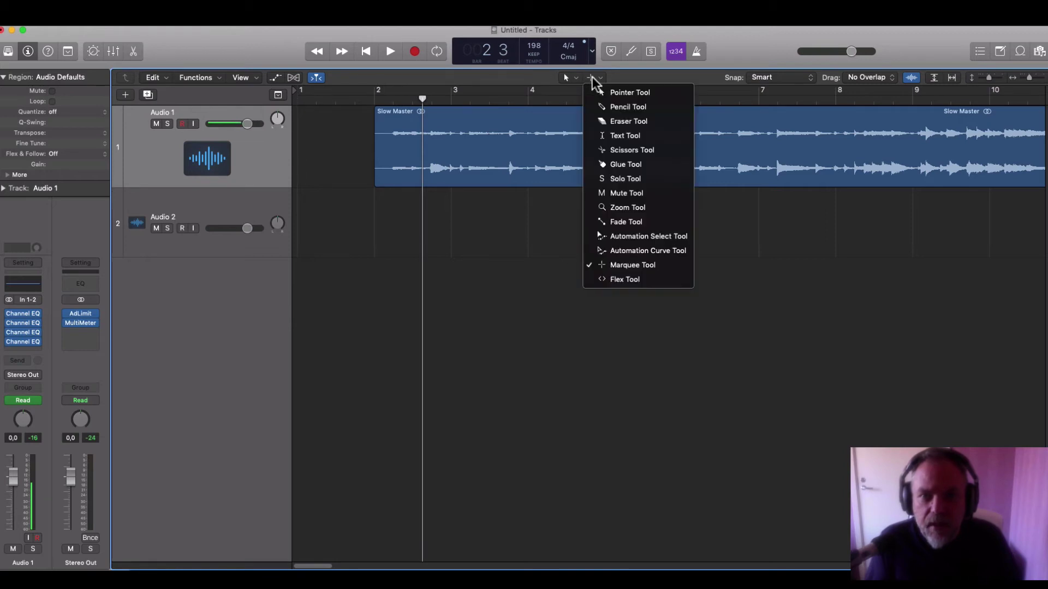
click(617, 222)
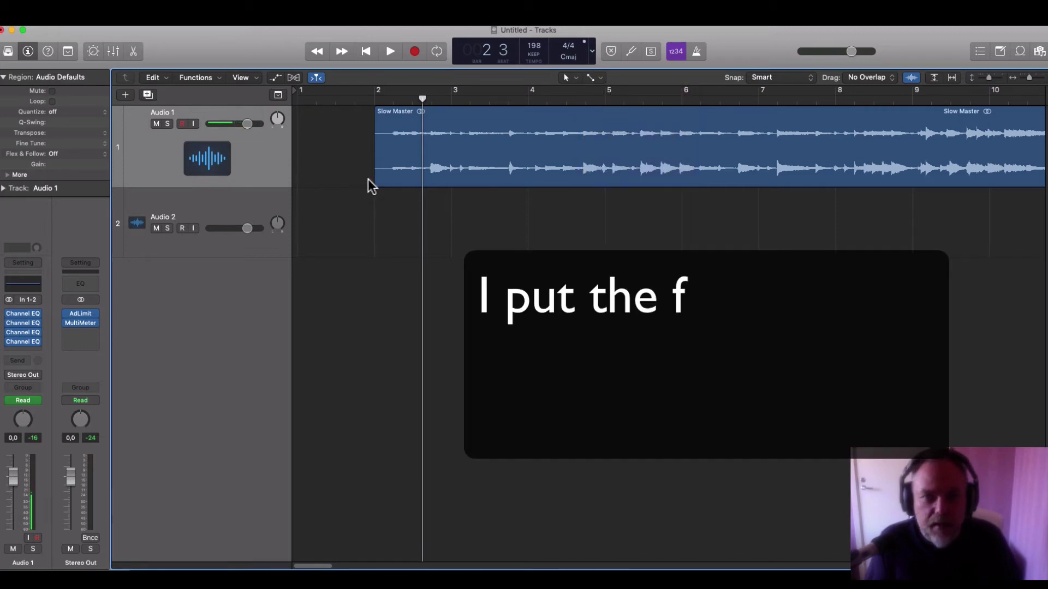
key(super)
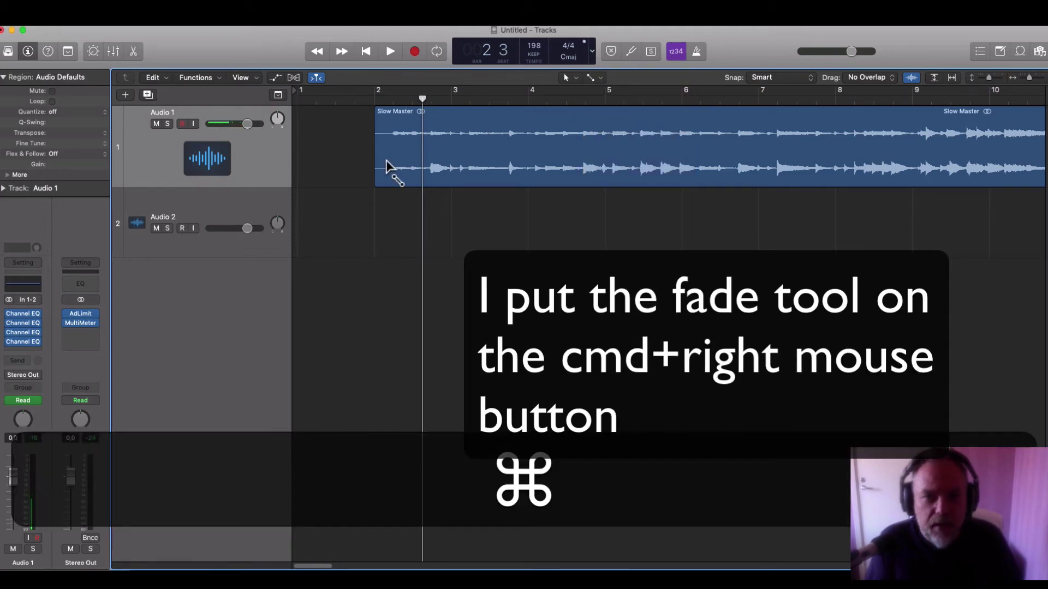
super+click(386, 166)
drag(364, 164, 385, 182)
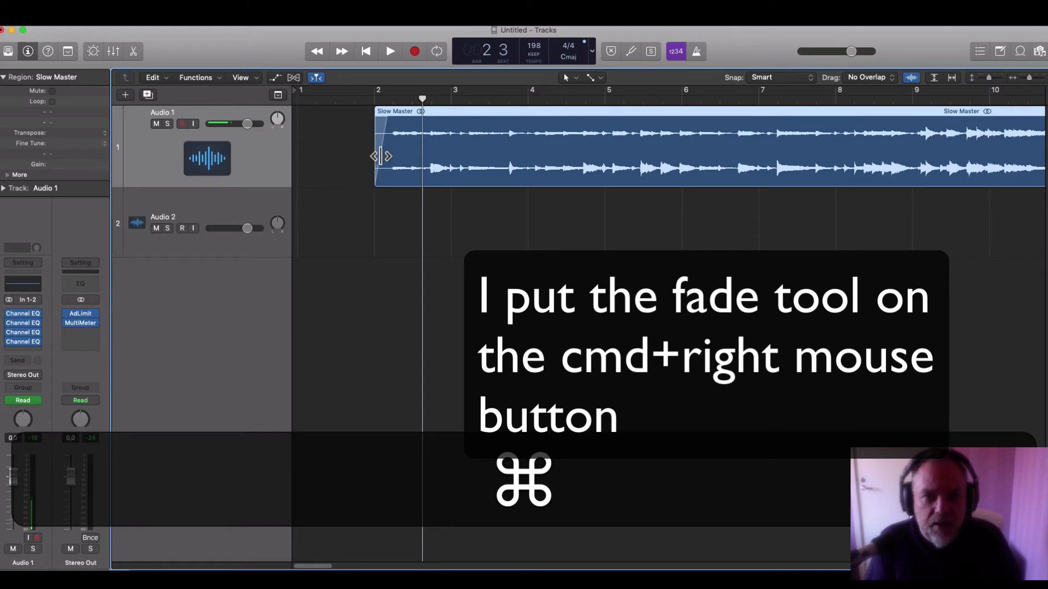
Trim the start of the Slow Master region to slightly after bar 2, auditioning the fade-in before and after the trim
click(375, 98)
key(space)
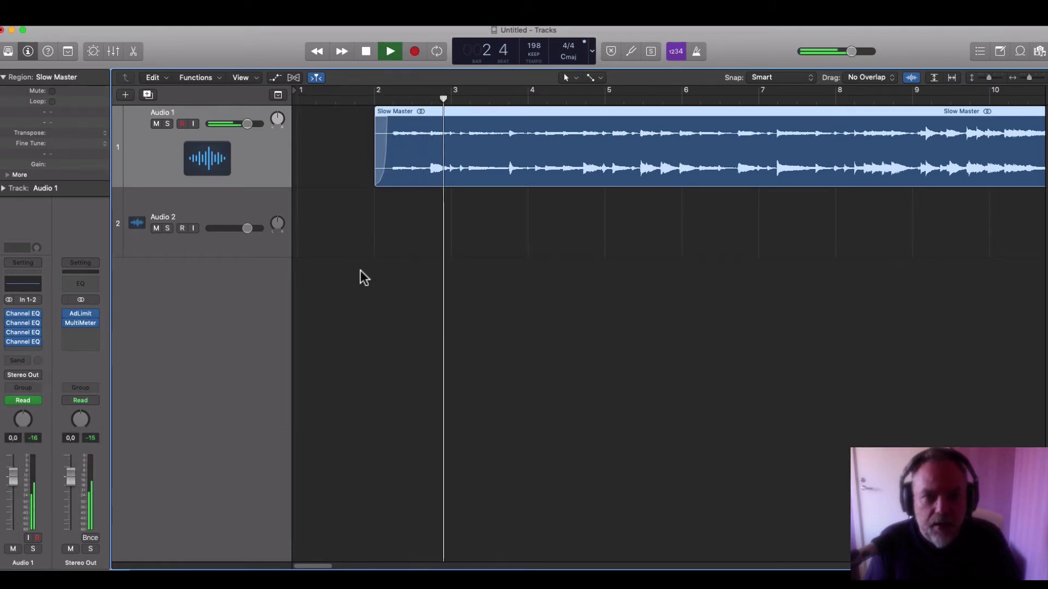
key(space)
drag(378, 187, 379, 183)
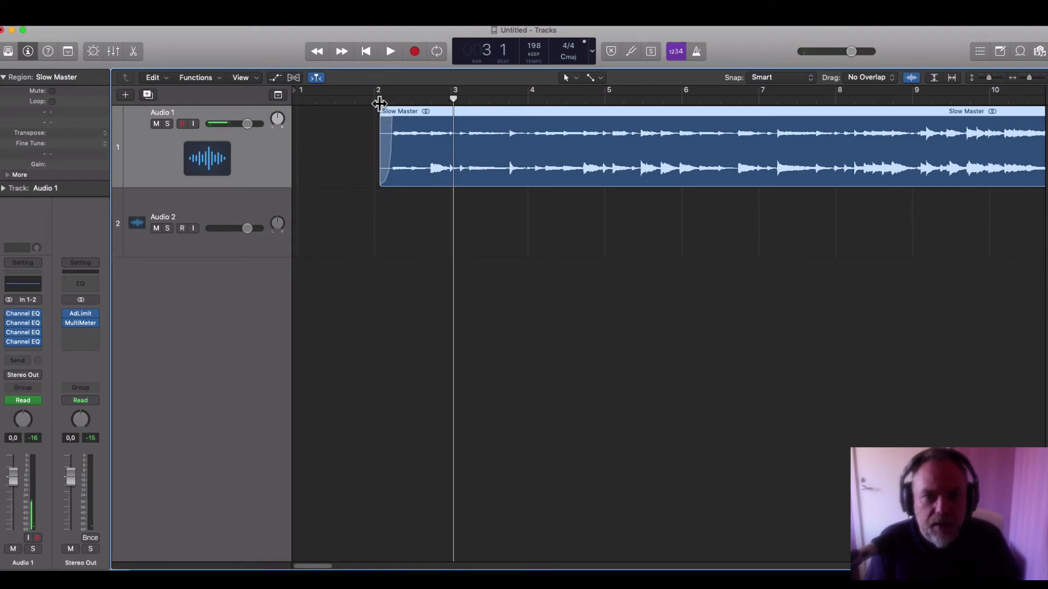
click(376, 98)
key(space)
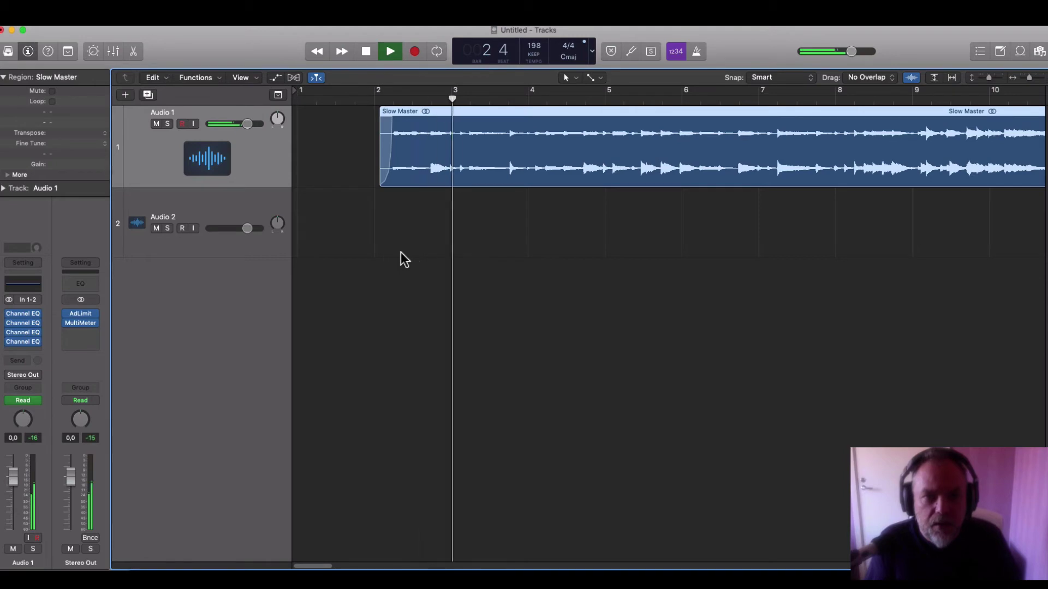
key(space)
Listen to the song's ending from bar 180, and trim the end of the Slow Master region to just past bar 185
drag(322, 567, 1020, 566)
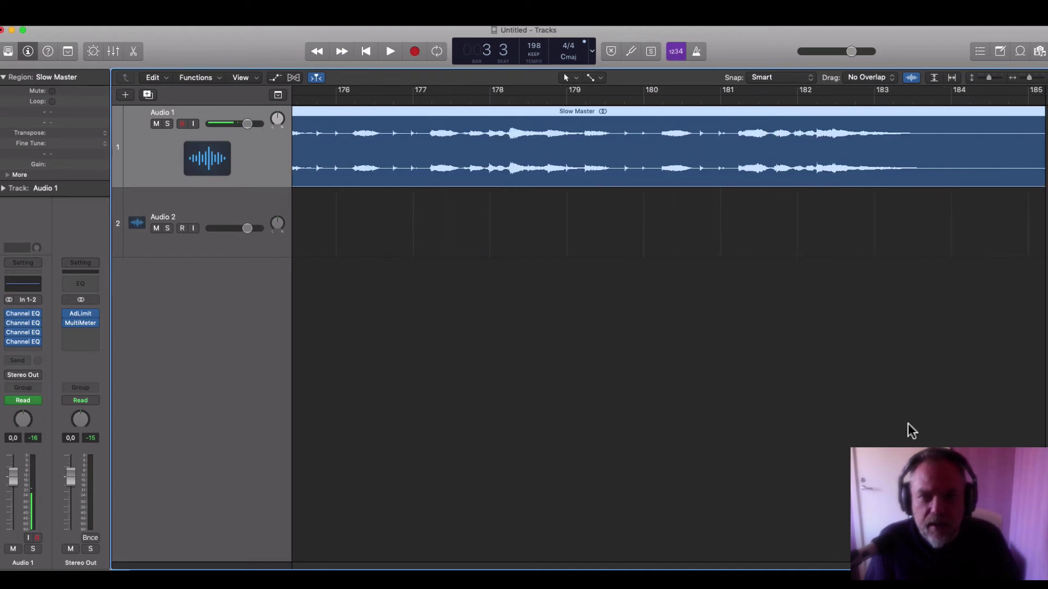
click(644, 99)
key(space)
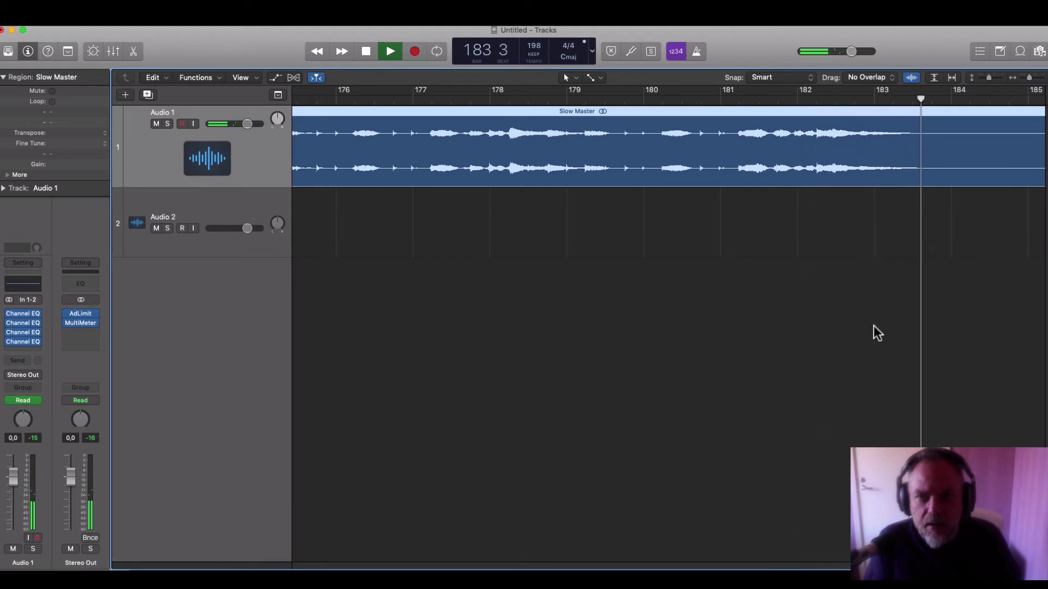
key(space)
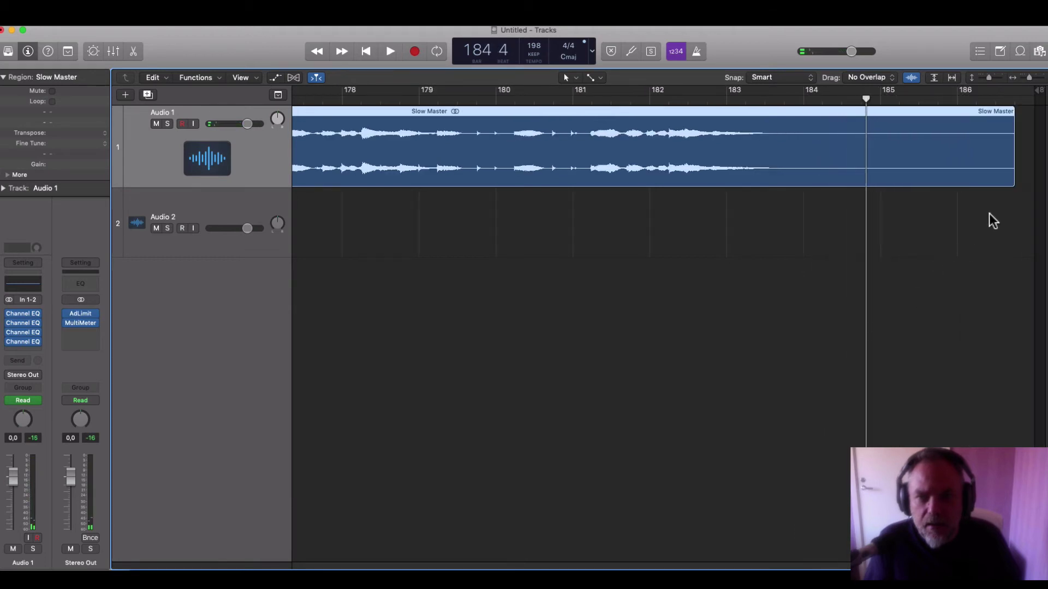
drag(1012, 185, 898, 189)
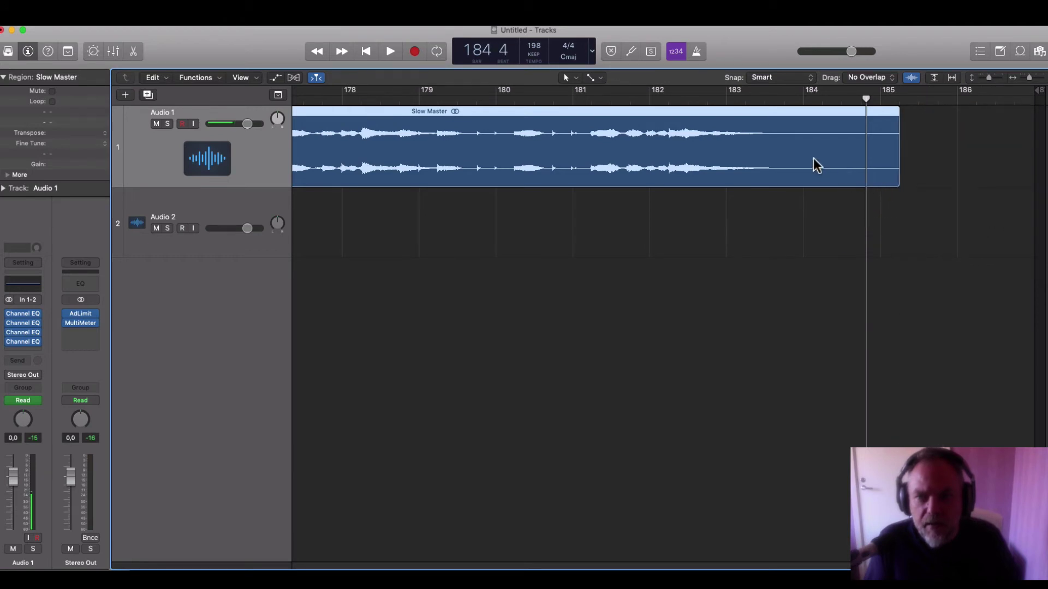
Add a fade-out from just before bar 184 to the region's end, bend it into a steep initial drop, and audition it
drag(795, 152, 943, 178)
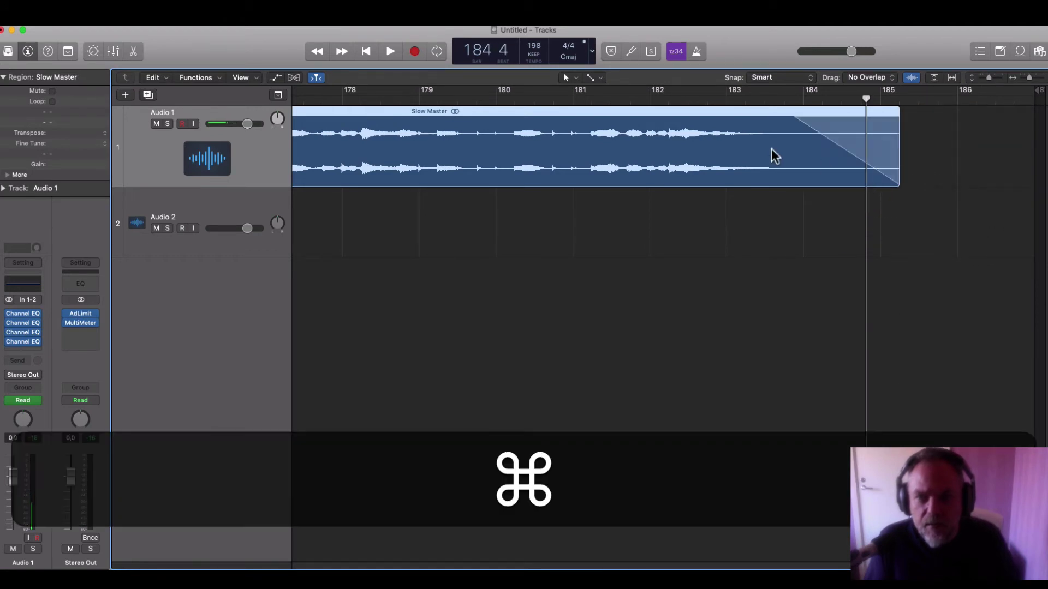
key(space)
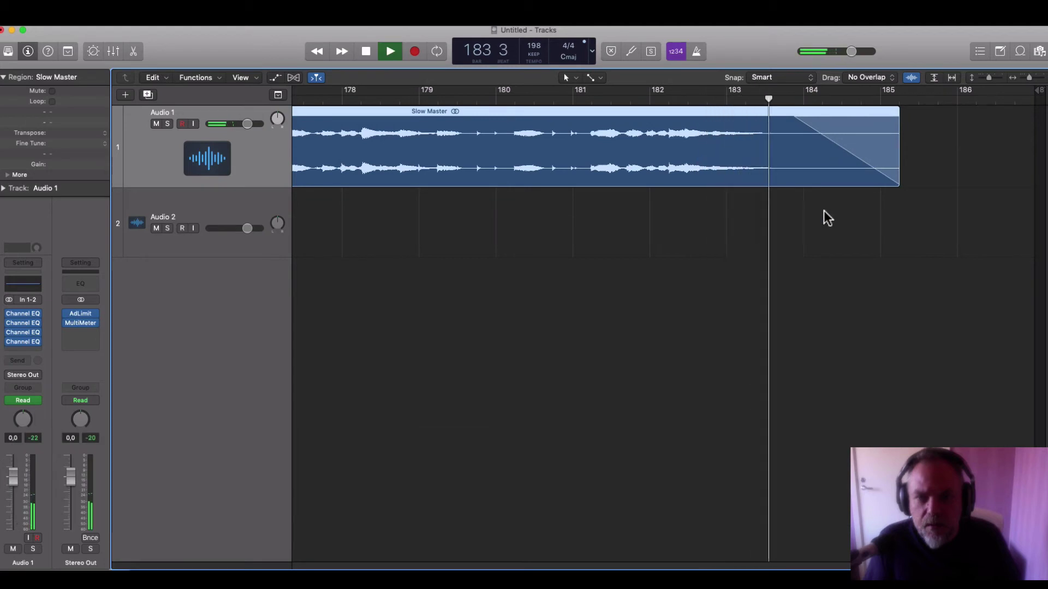
key(space)
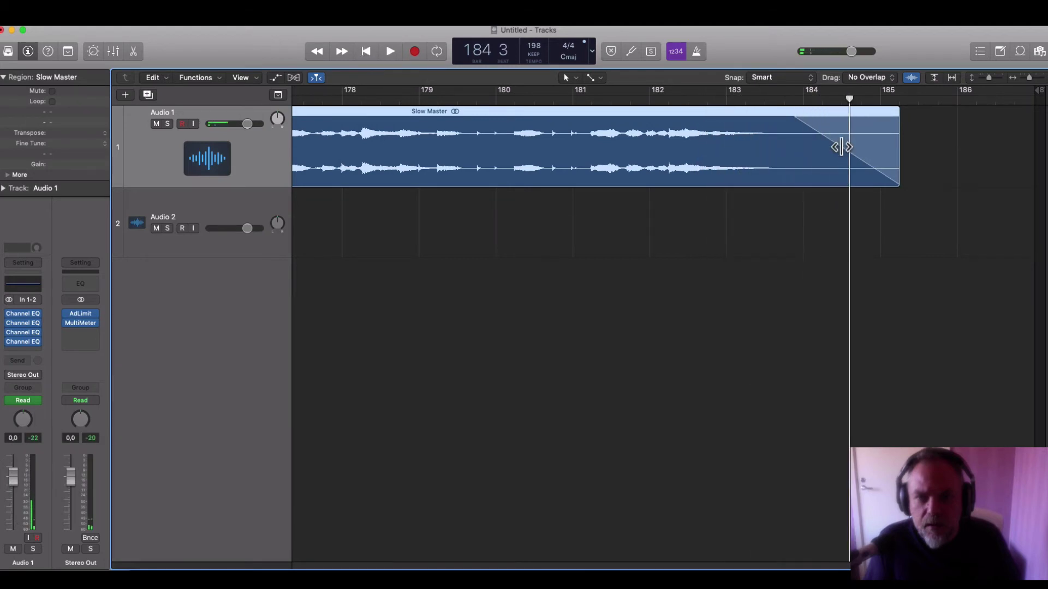
key(super)
drag(840, 147, 803, 211)
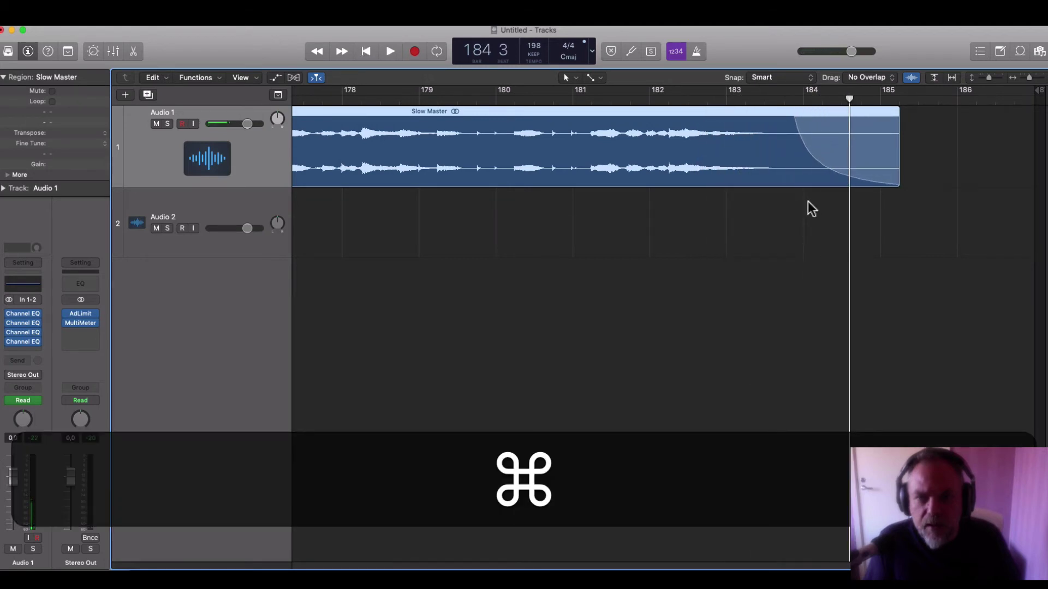
key(space)
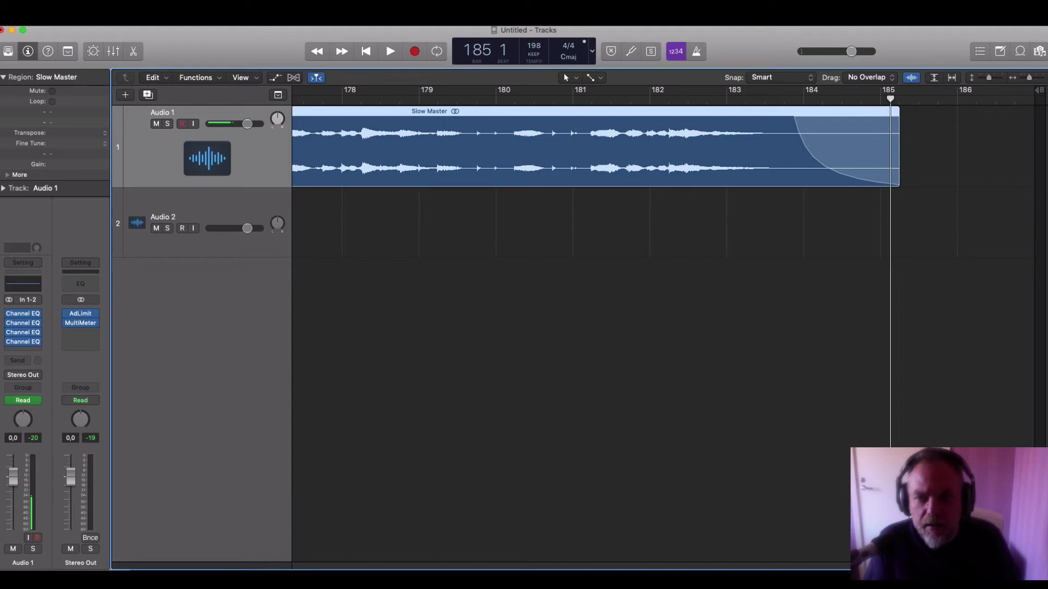
key(super+Left)
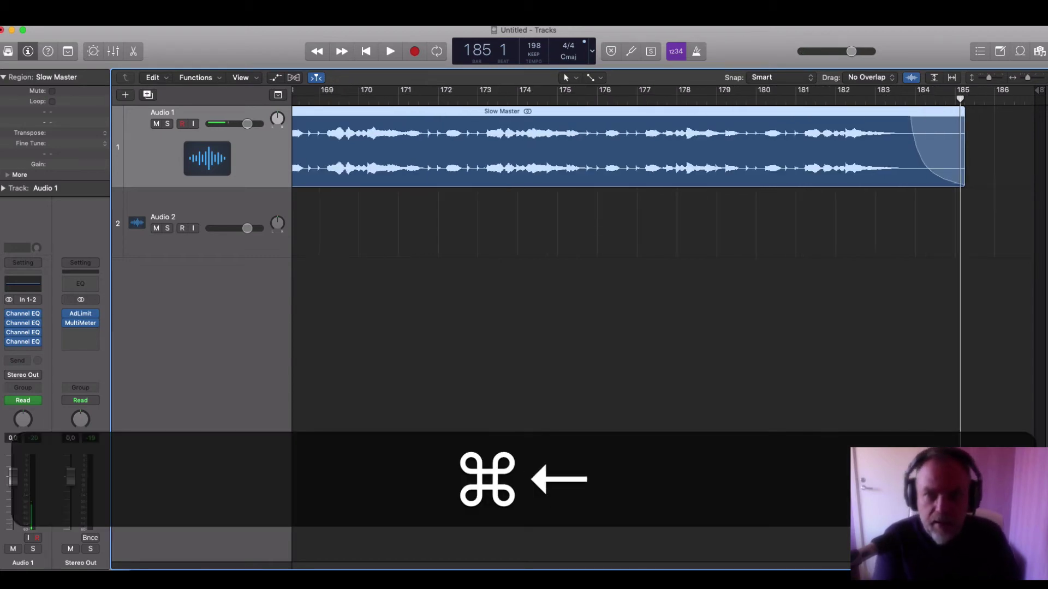
Return to the beginning of the song and create a cycle range from bar 2 to bar 4
key(super+Left)
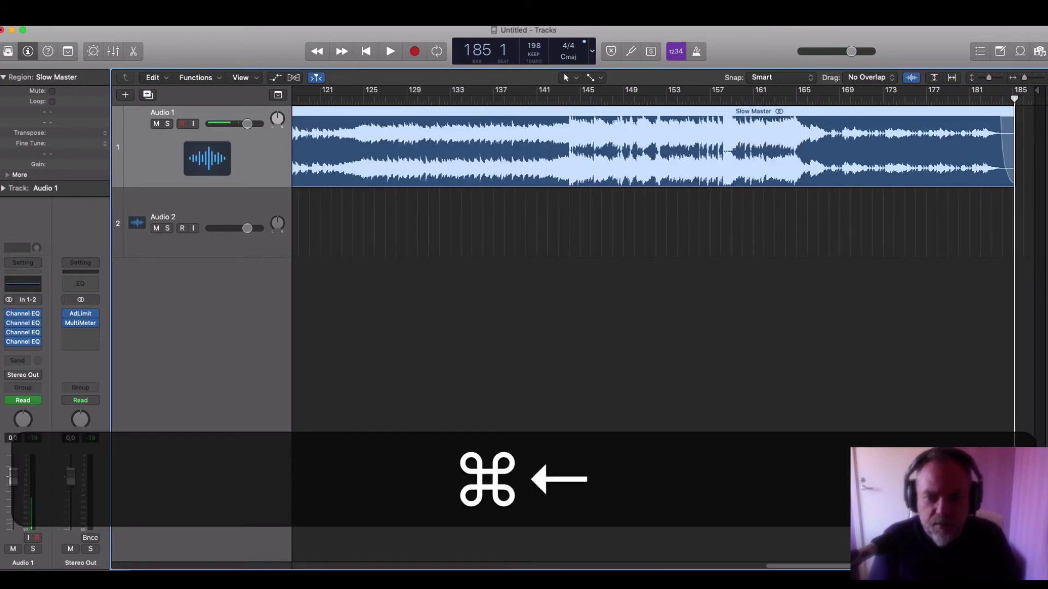
drag(949, 566, 471, 552)
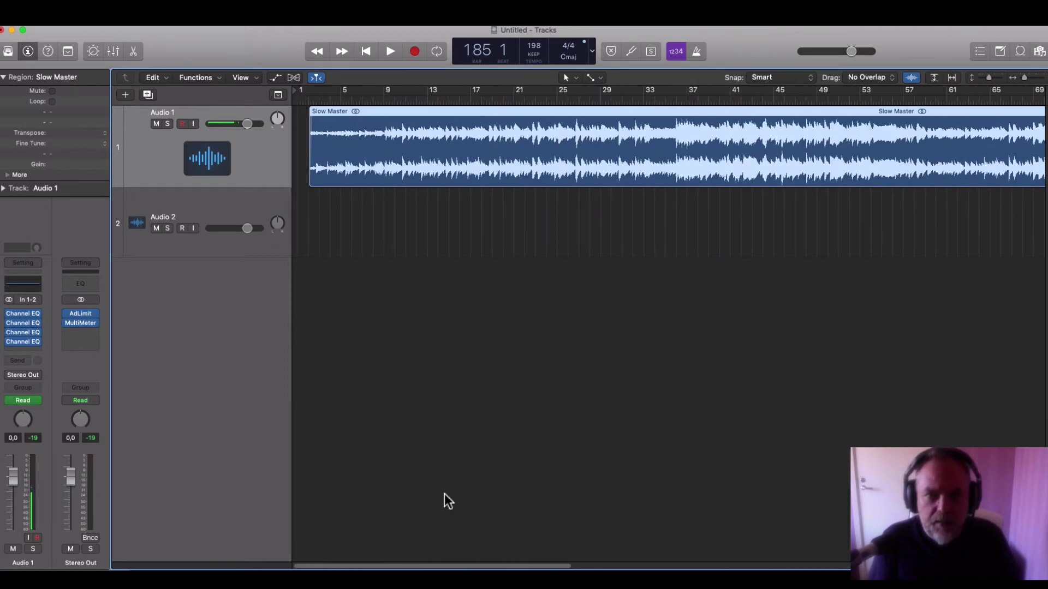
click(313, 101)
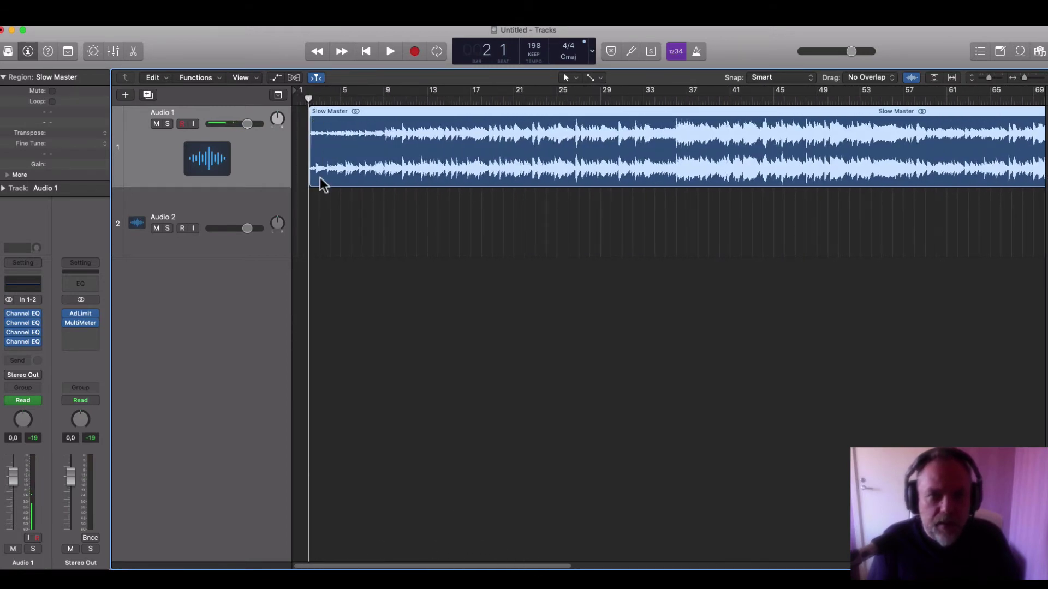
key(super+Right)
key(super+Right)
key(super+Right)
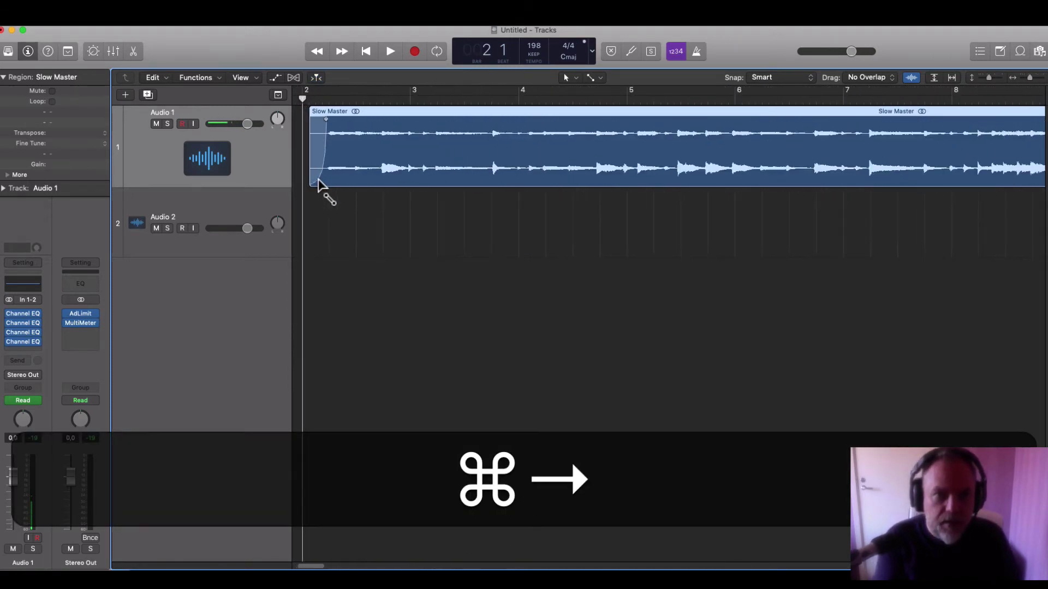
drag(314, 93, 521, 95)
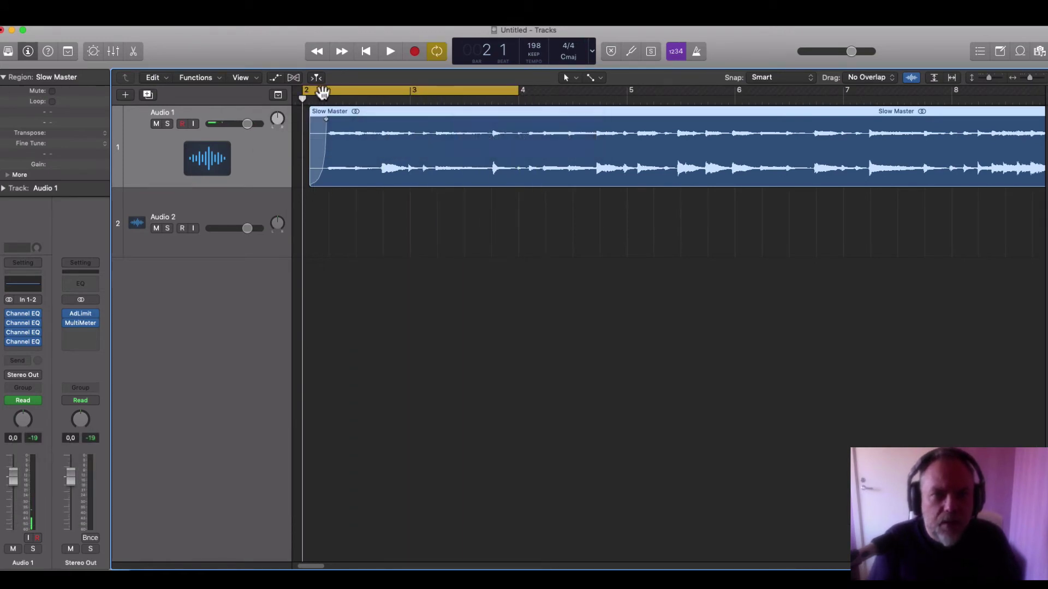
drag(304, 93, 306, 93)
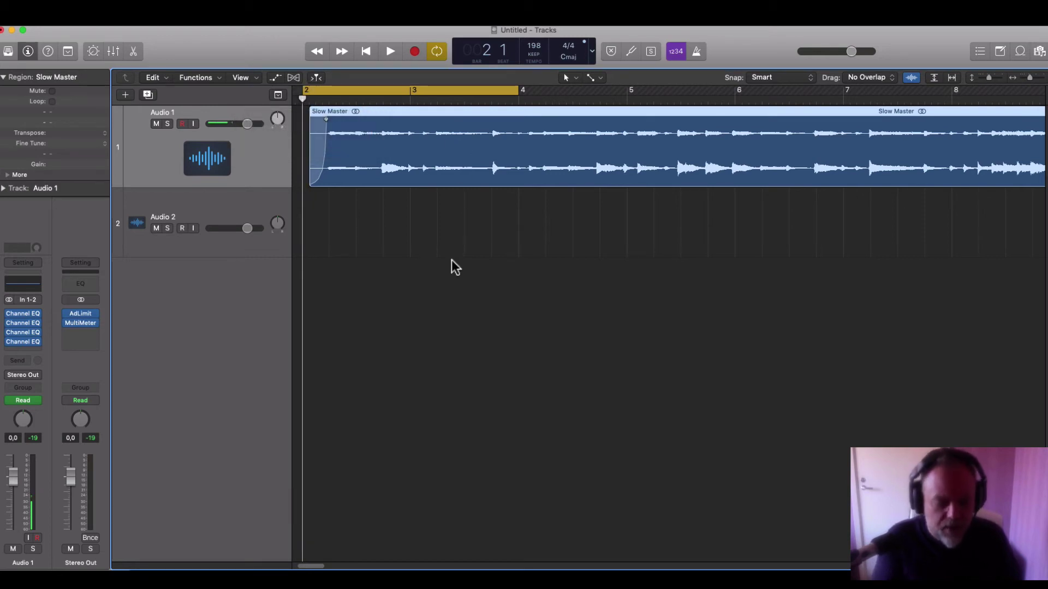
Extend the cycle range to the end of the Slow Master region, just past bar 185
key(super+Left)
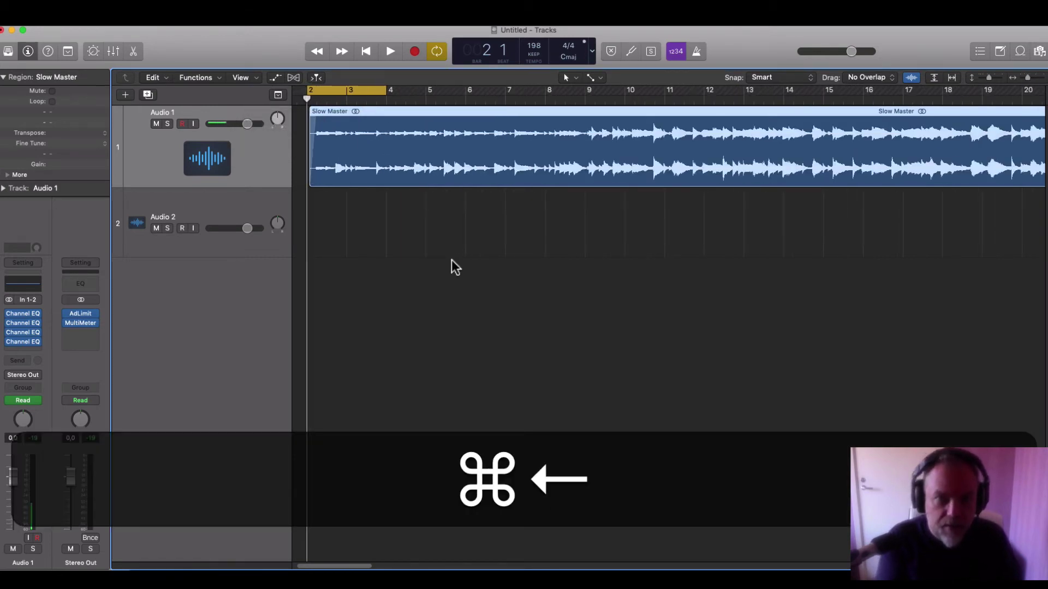
key(super+Left)
key(super+Left)
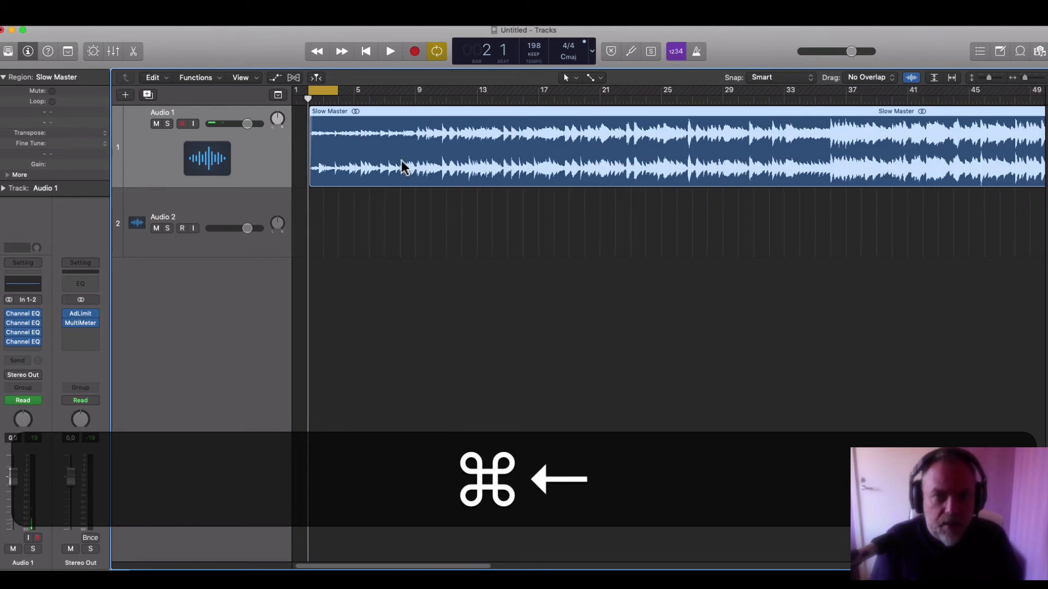
drag(337, 90, 1006, 115)
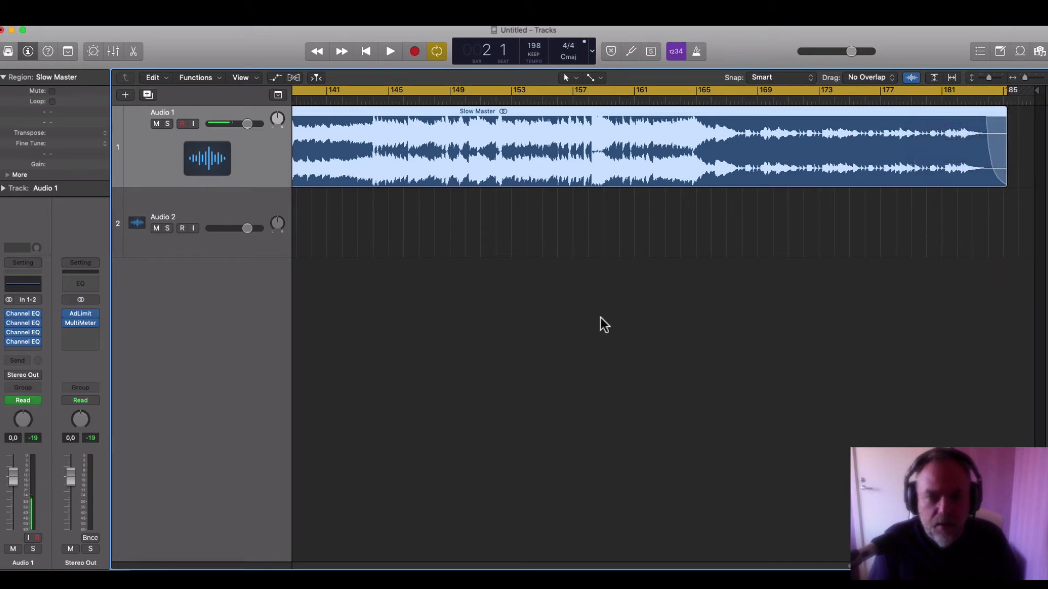
key(super+Left)
key(super+Left)
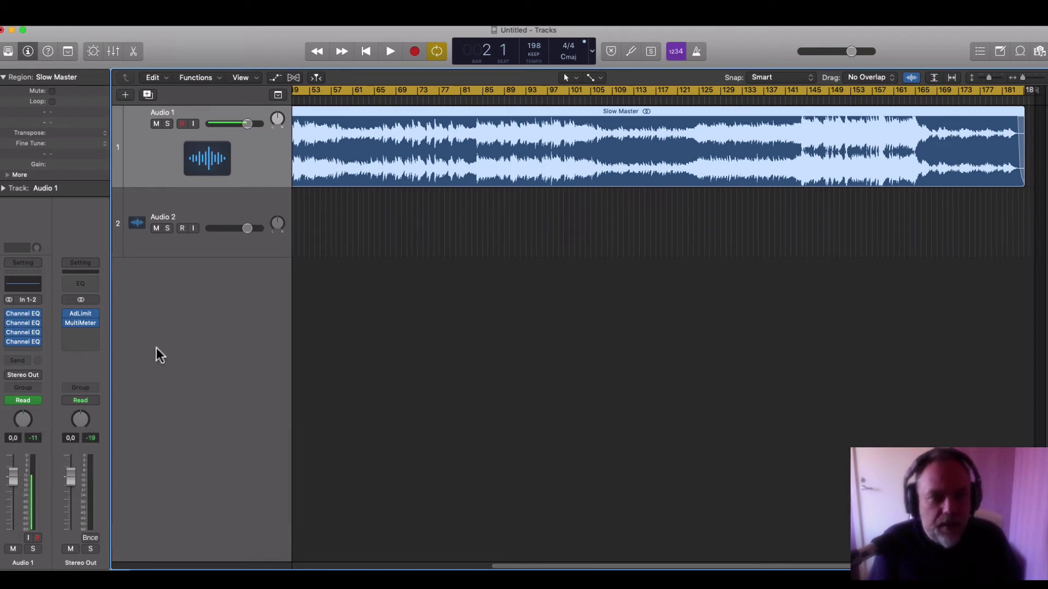
Bring up the Adaptive Limiter and MultiMeter side by side and play the song to read its peaks and loudness
click(81, 316)
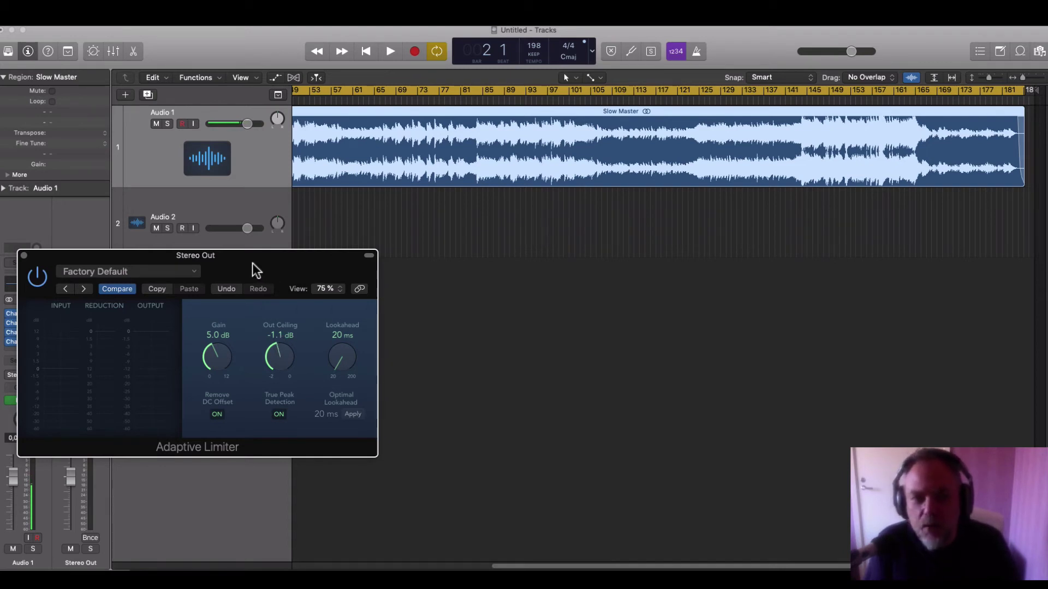
drag(253, 269, 538, 261)
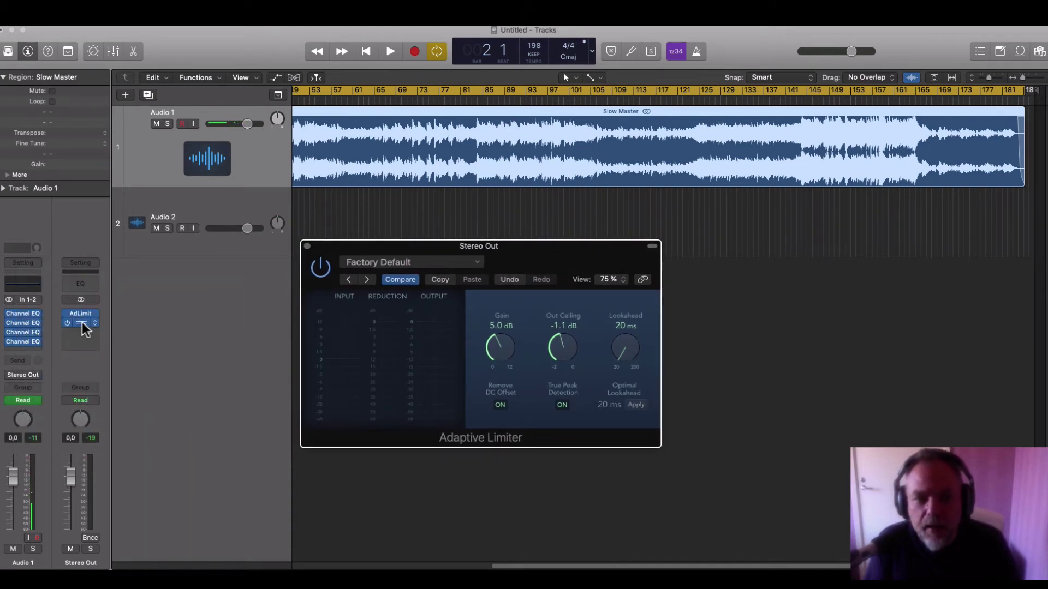
click(81, 323)
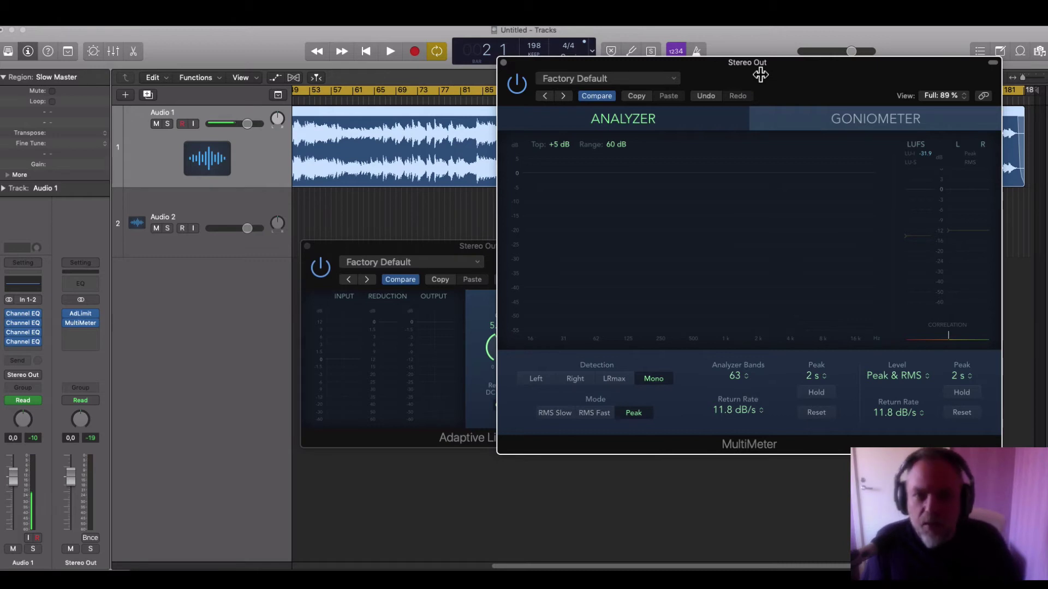
key(space)
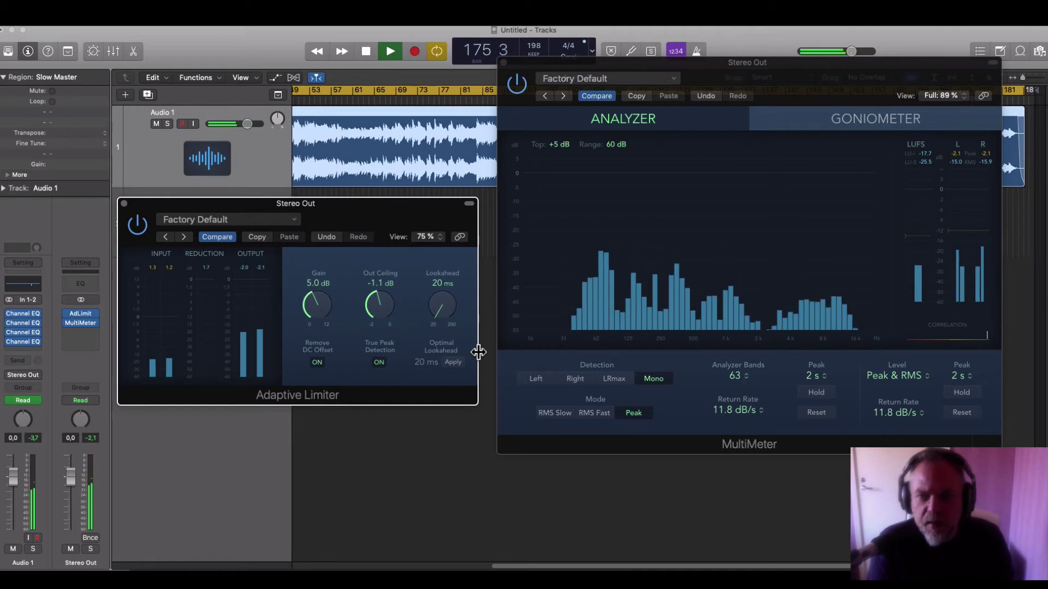
key(space)
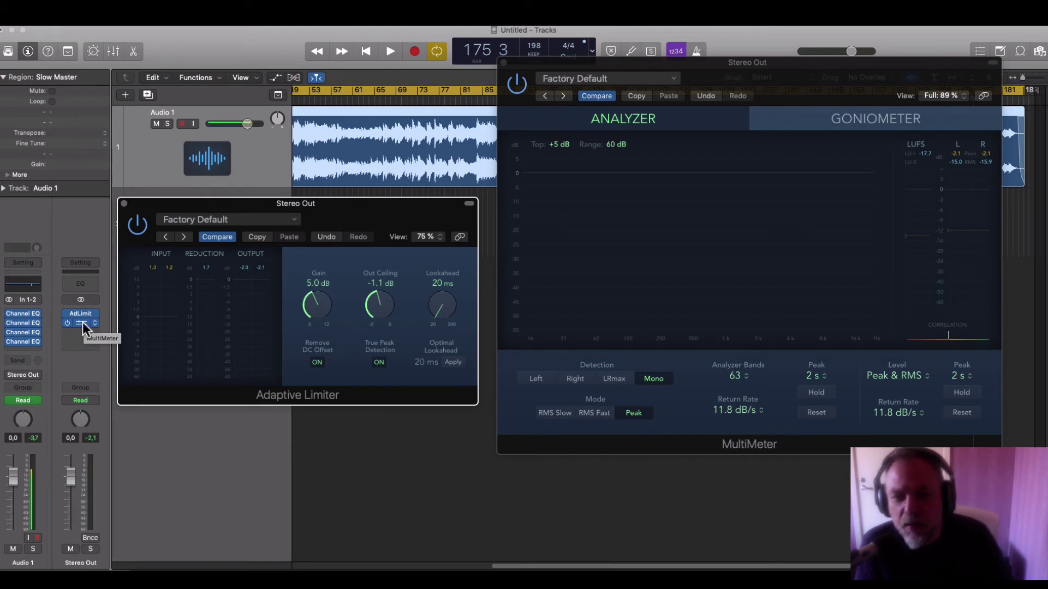
Insert a Channel EQ before the limiter on Stereo Out, processing Side Only, with a +2.0 dB high shelf at 4000 Hz
drag(82, 323, 83, 333)
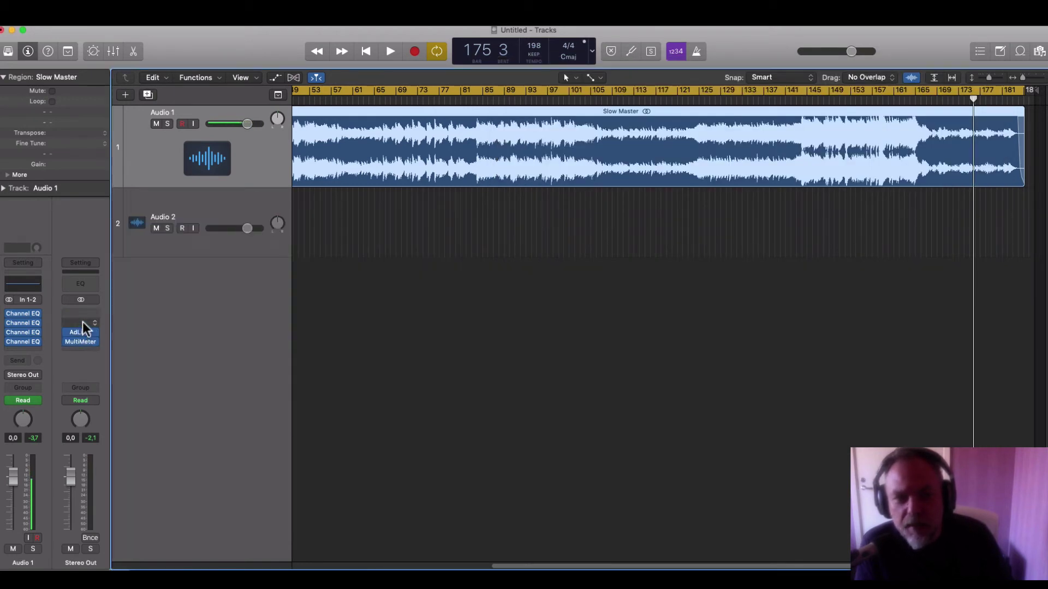
click(81, 285)
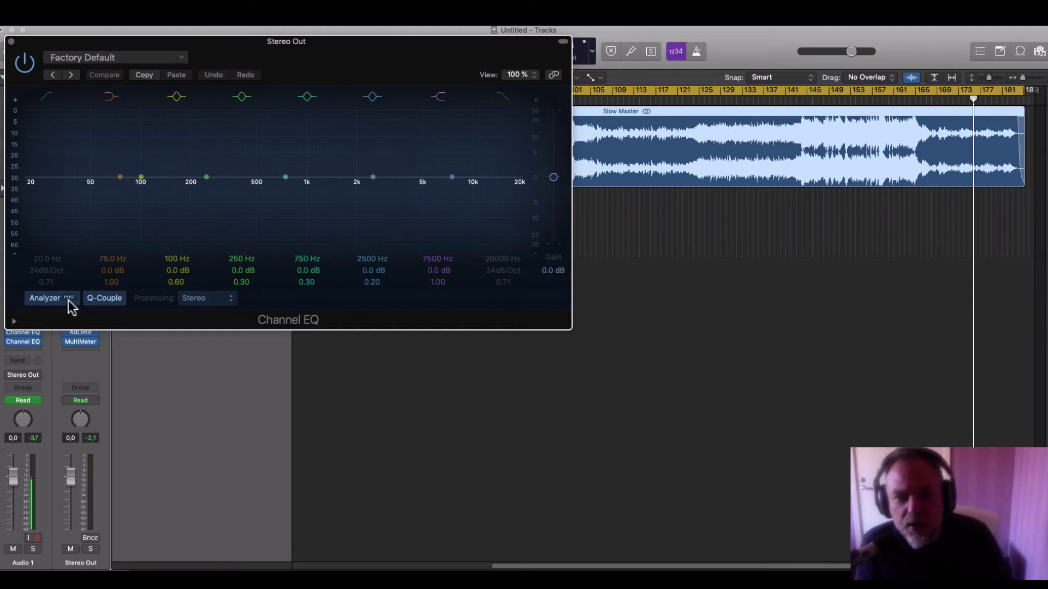
click(221, 304)
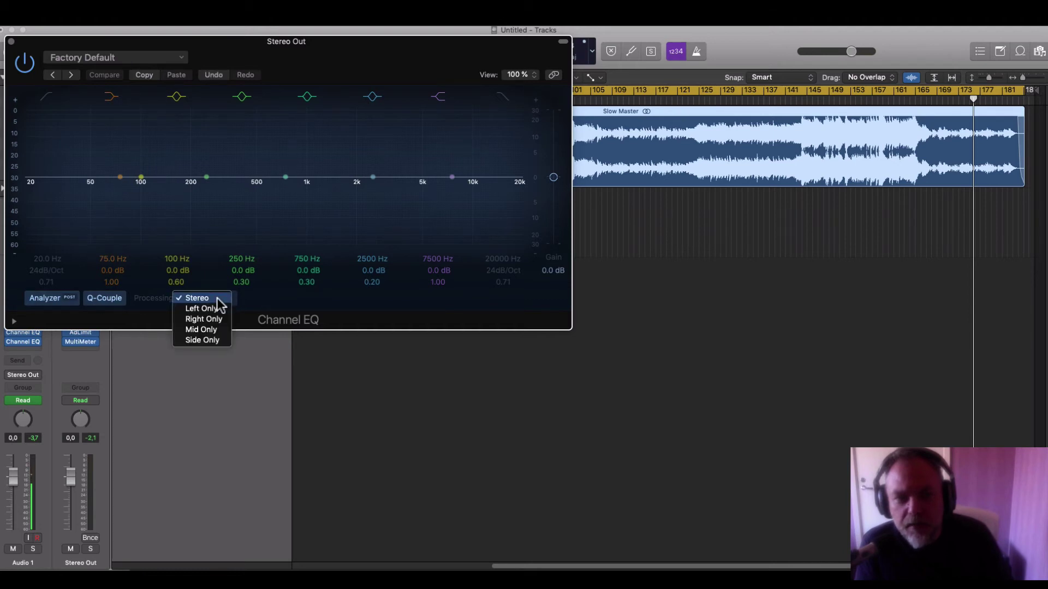
click(215, 335)
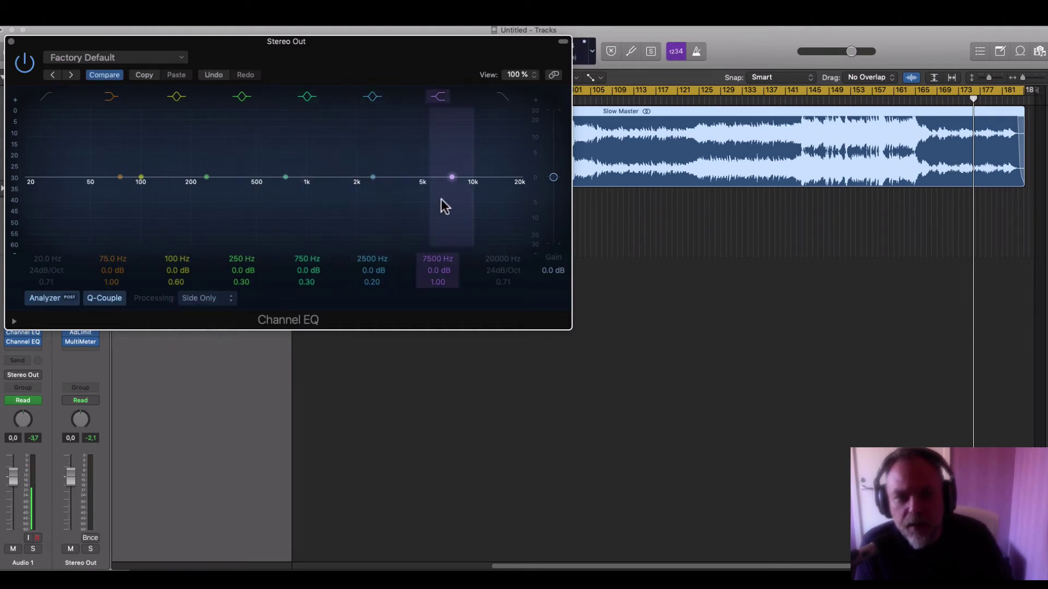
drag(441, 202, 391, 193)
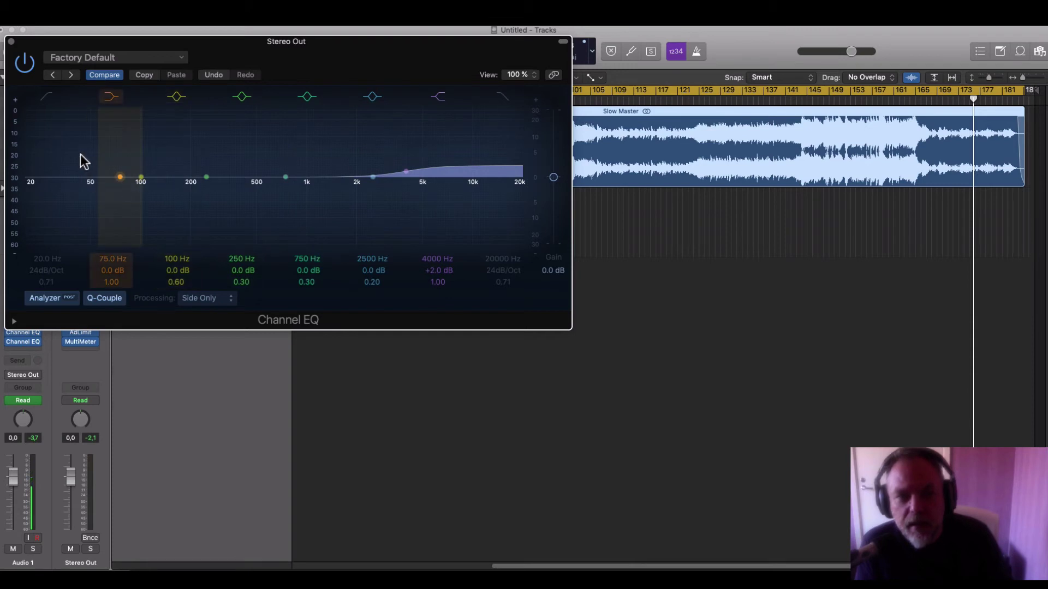
While playing from bar 125, enable the side EQ's low cut and set its frequency to 138 Hz
click(696, 101)
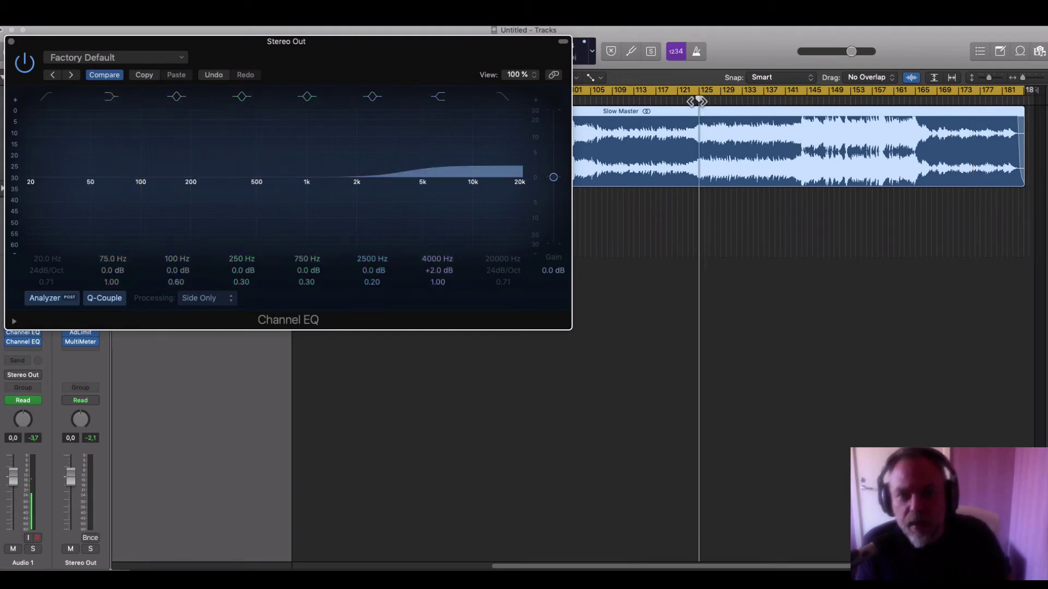
key(space)
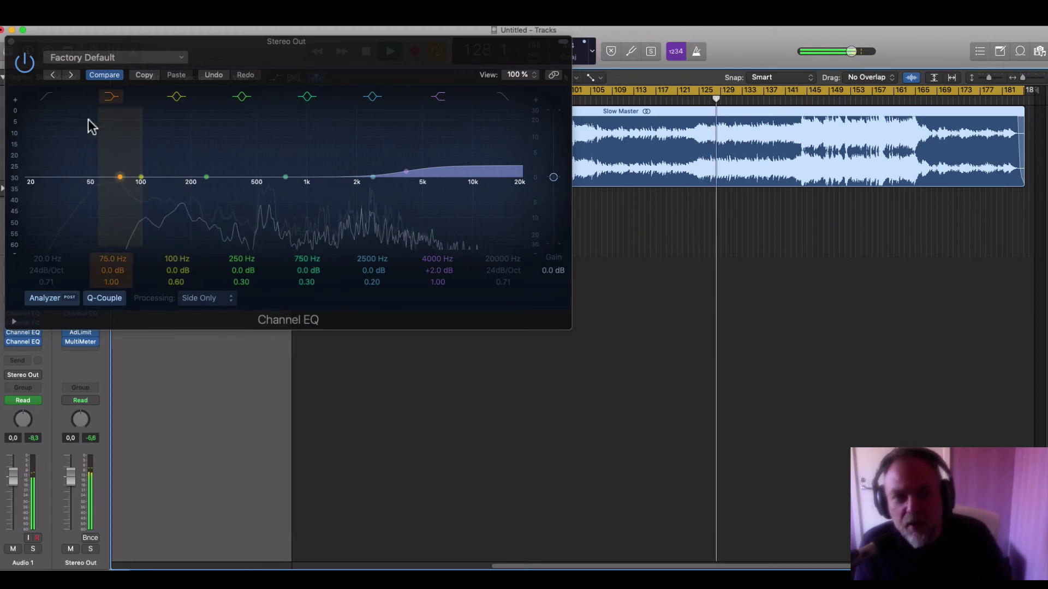
click(48, 103)
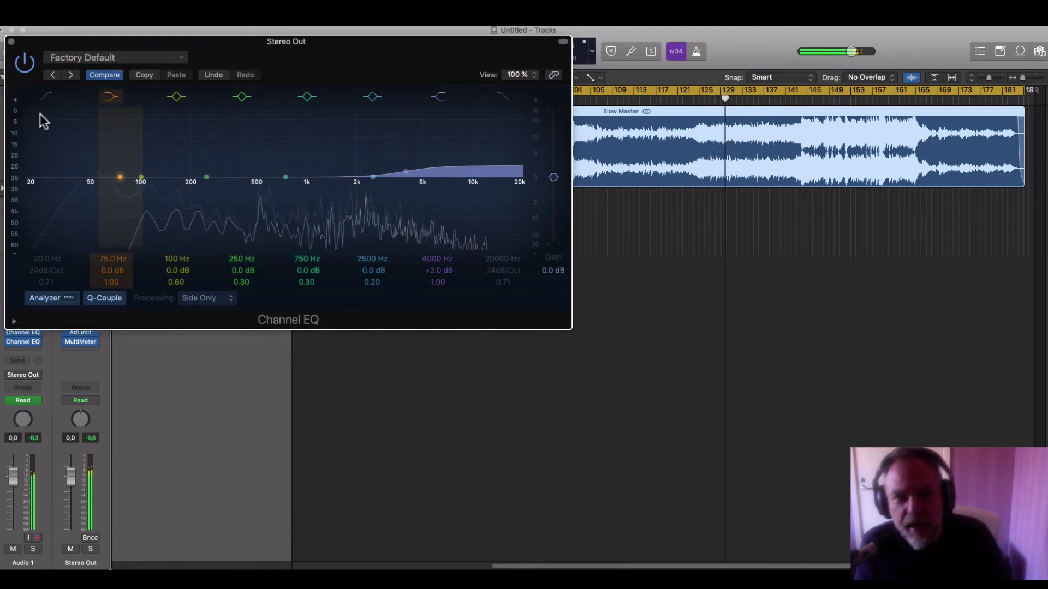
click(47, 103)
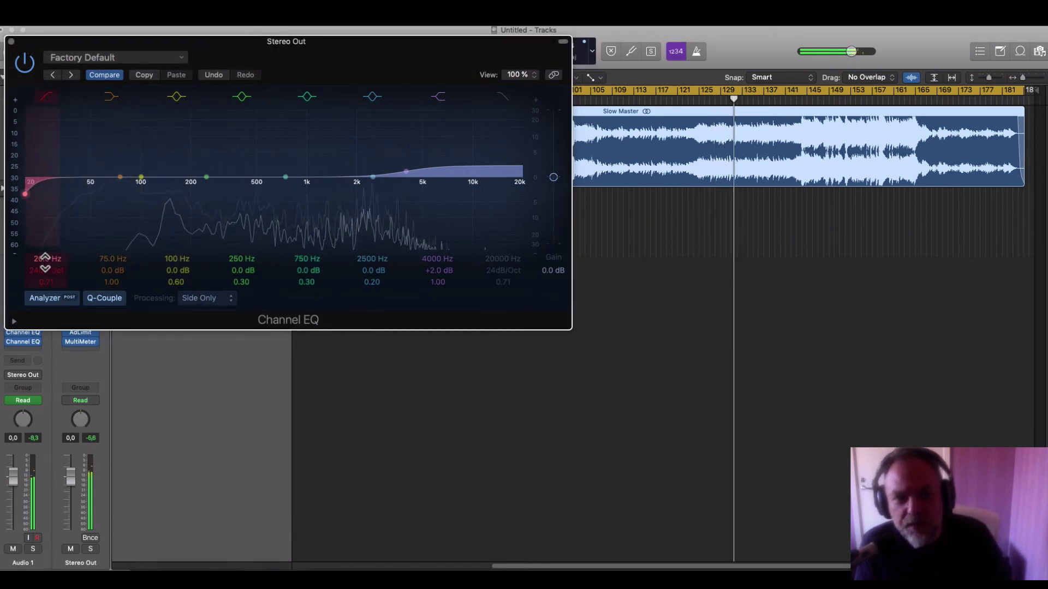
drag(45, 261, 45, 207)
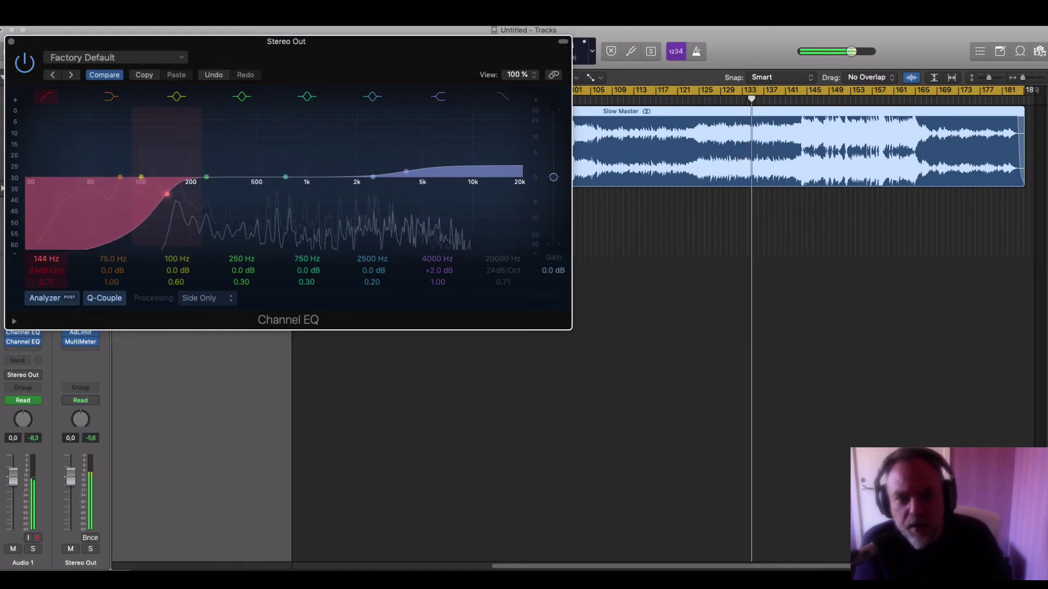
drag(46, 261, 45, 263)
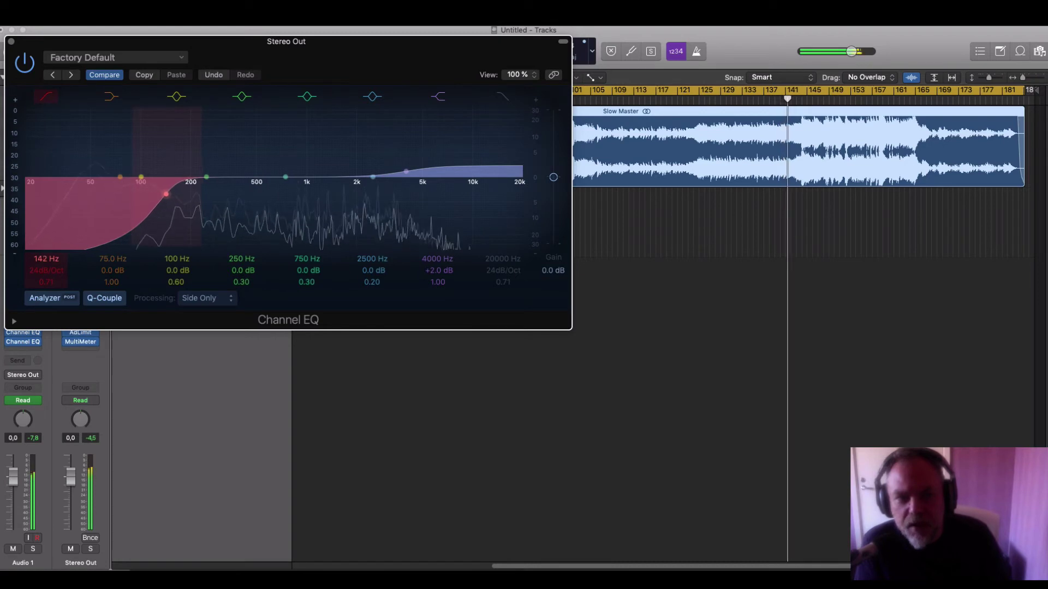
drag(47, 259, 46, 262)
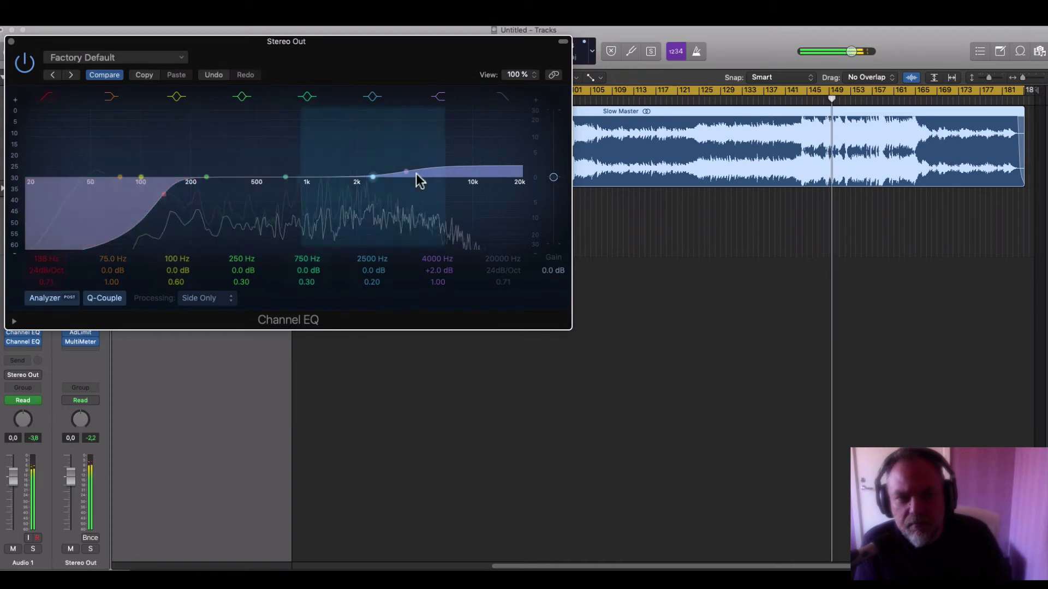
Compare the sound with the 4000 Hz high shelf on and off, leave the shelf off, and close the EQ
click(441, 96)
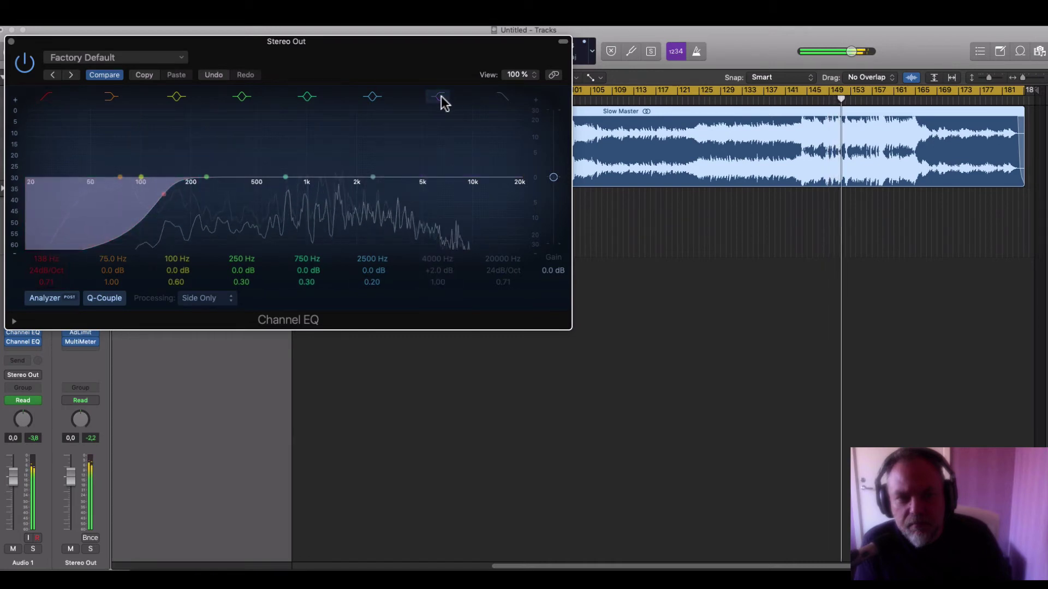
click(441, 97)
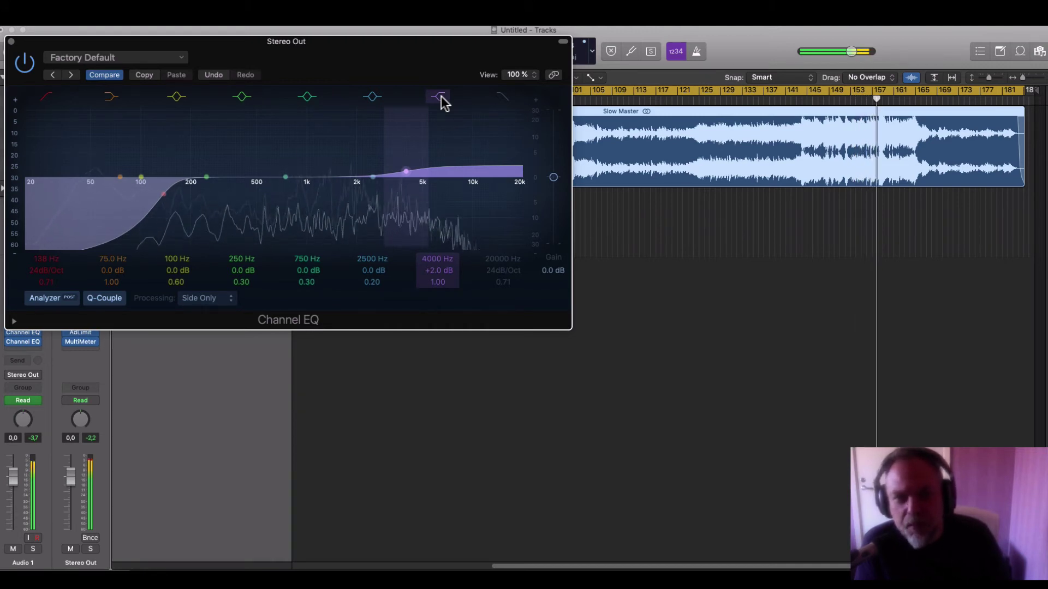
click(442, 99)
click(443, 98)
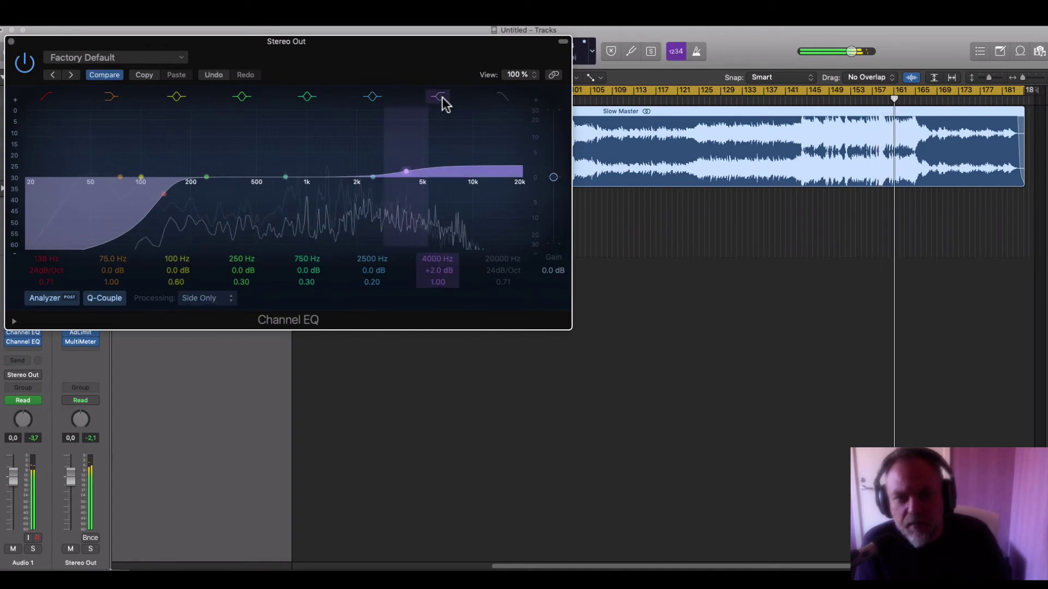
click(442, 99)
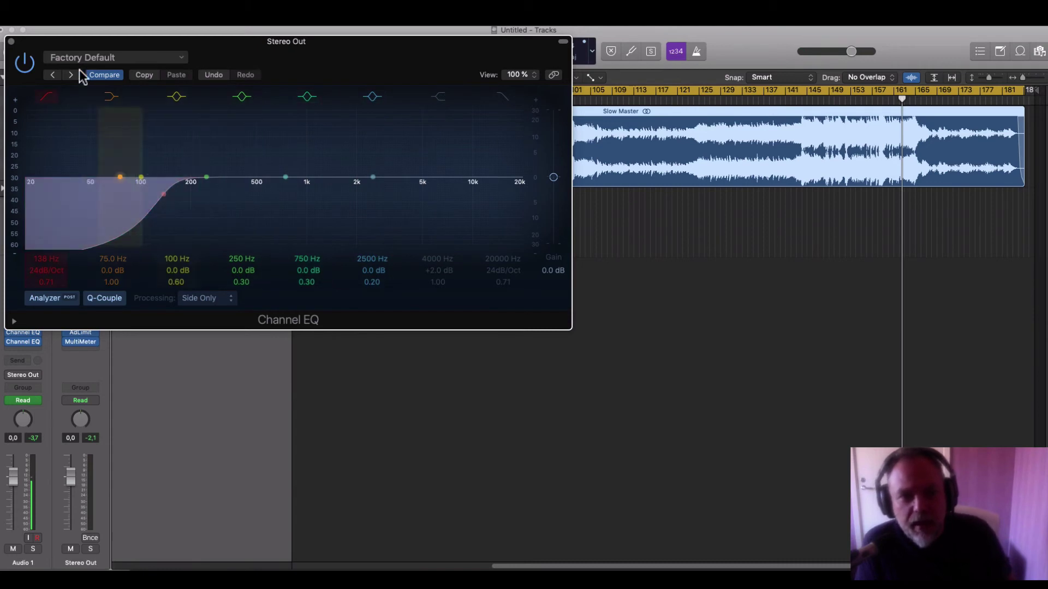
click(12, 41)
Check the loudness and peak levels in the MultiMeter while playing the loud section from bar 141
click(80, 342)
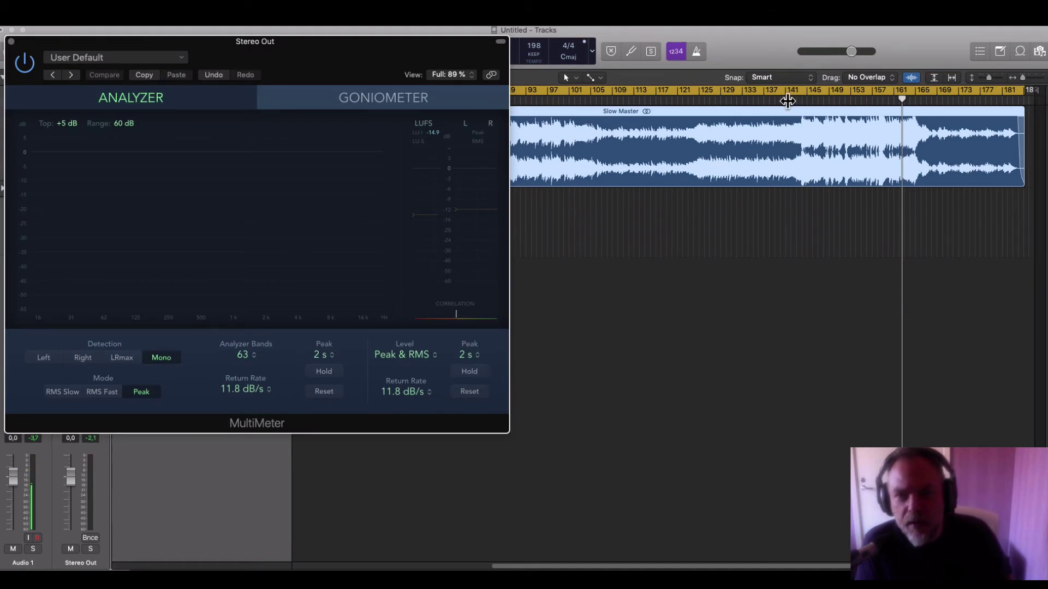
click(787, 101)
key(space)
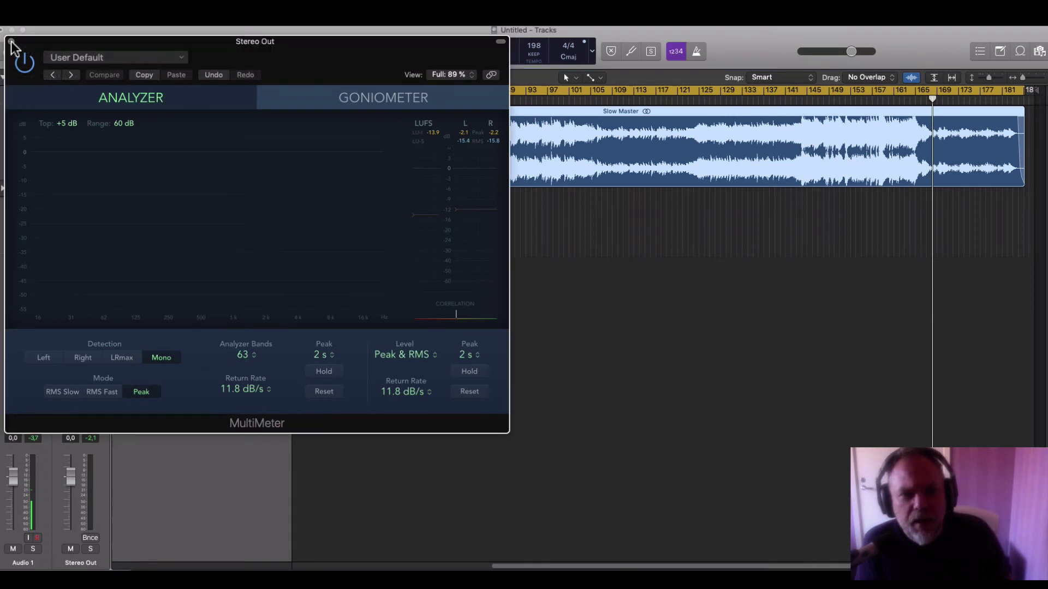
click(12, 42)
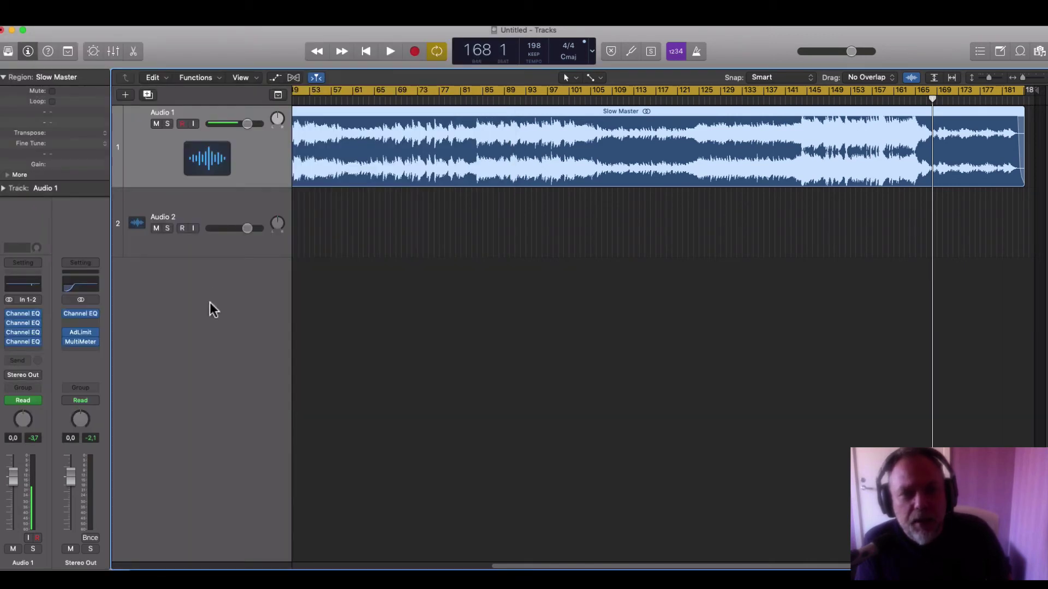
Open the Stereo Out limiter and MultiMeter and check the loudness and peak levels while playing on from bar 168
click(80, 332)
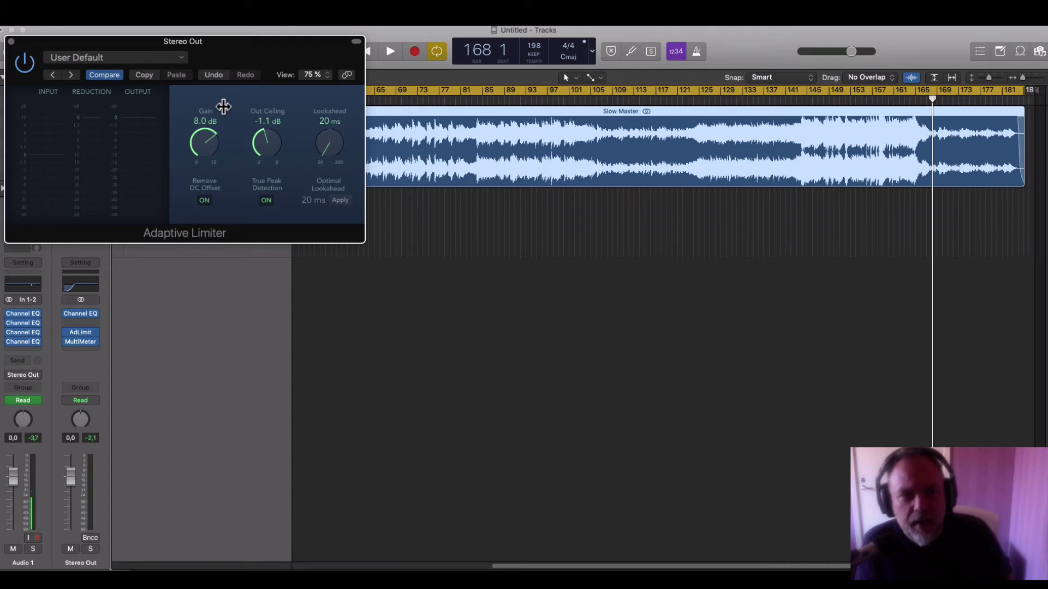
click(82, 342)
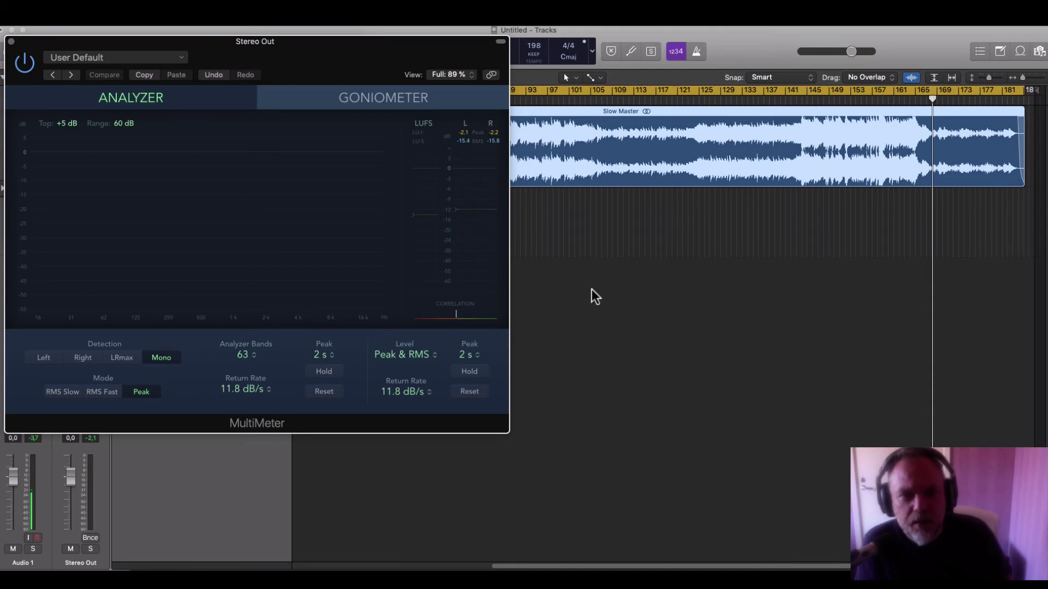
key(space)
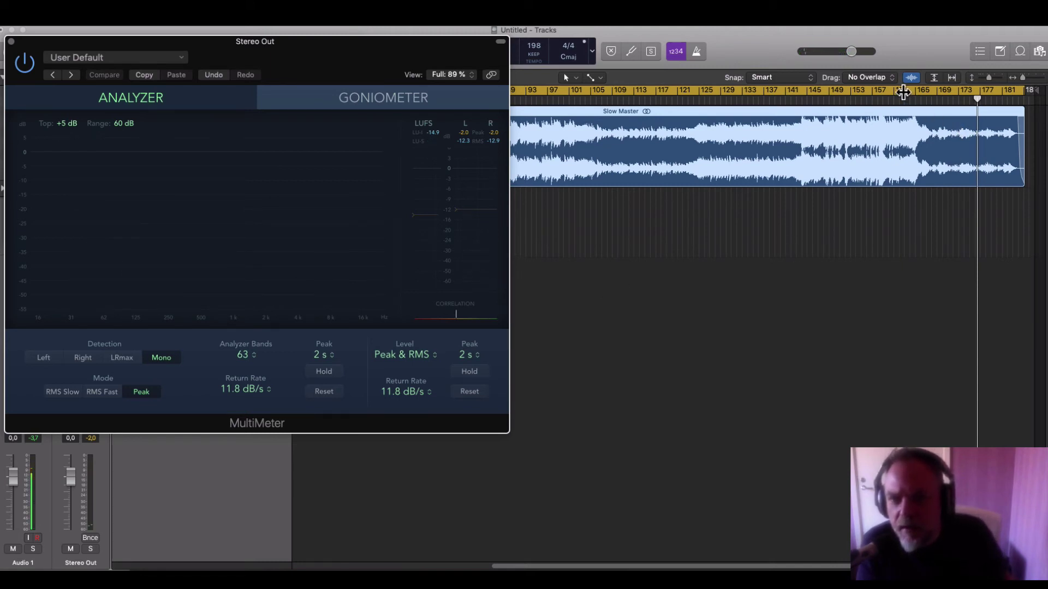
Set the cycle range to bars 161 to 165, clear the limiter window away, and show the track automation
drag(896, 90, 932, 97)
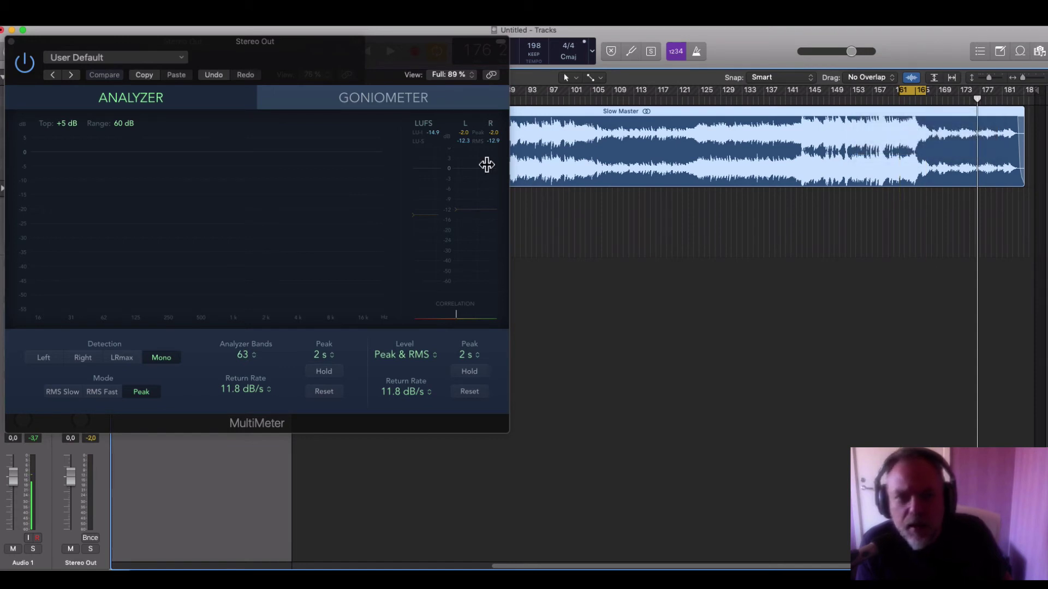
drag(218, 43, 394, 232)
drag(390, 288, 145, 343)
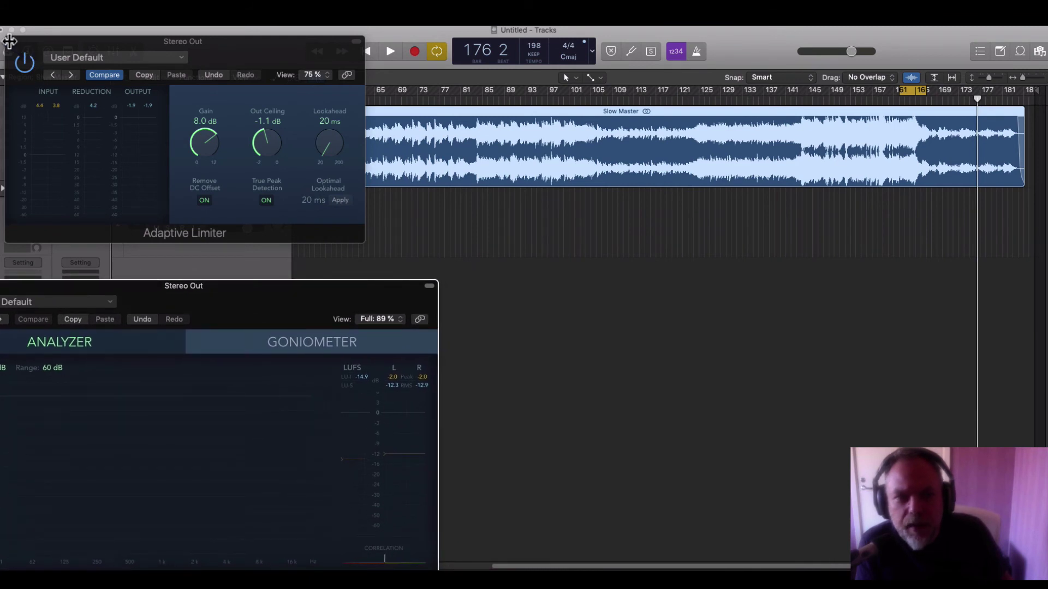
click(10, 41)
click(275, 78)
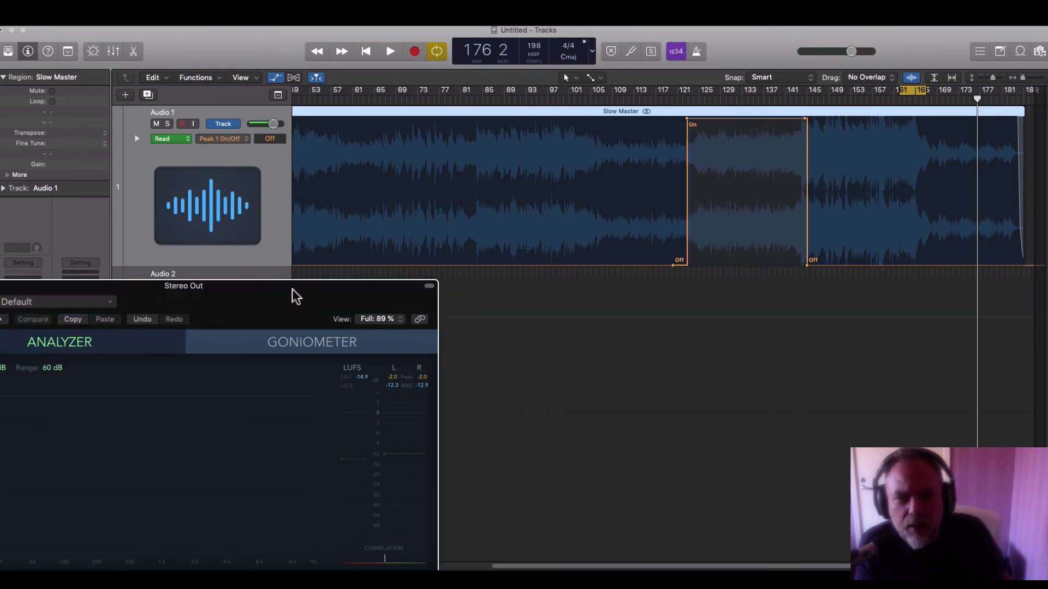
drag(293, 294, 690, 307)
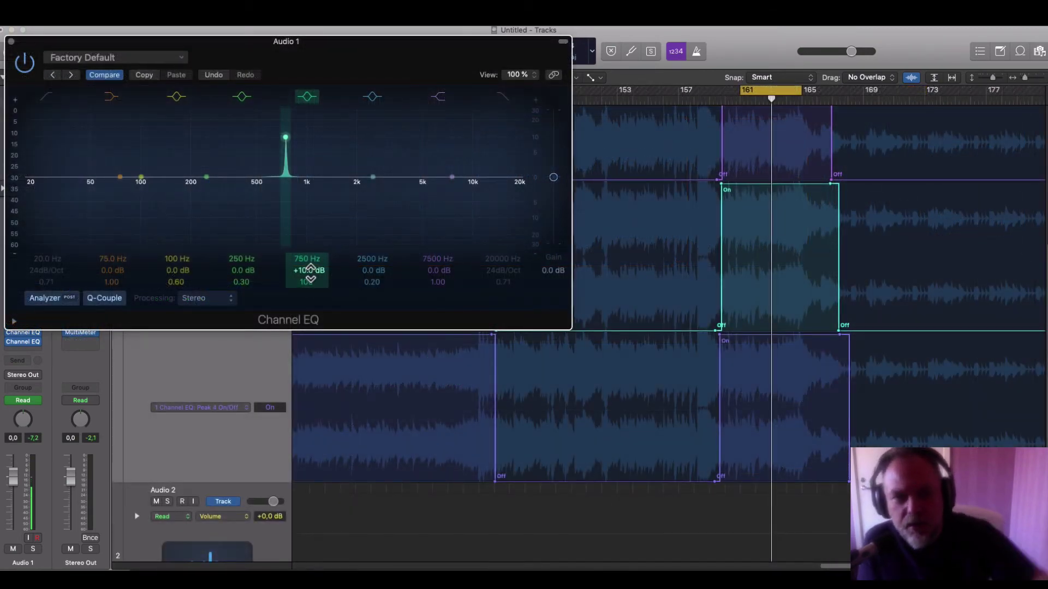
On Audio 1's newest Channel EQ, sweep the boosted 750 Hz peak band during playback and set it to -3.0 dB at 740 Hz
drag(310, 270, 310, 256)
key(space)
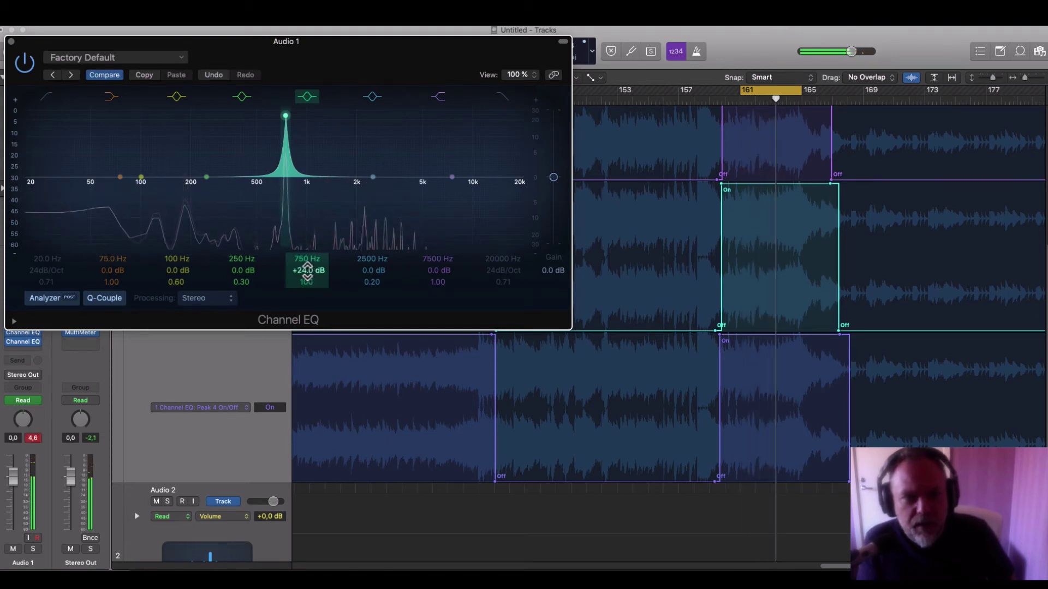
key(space)
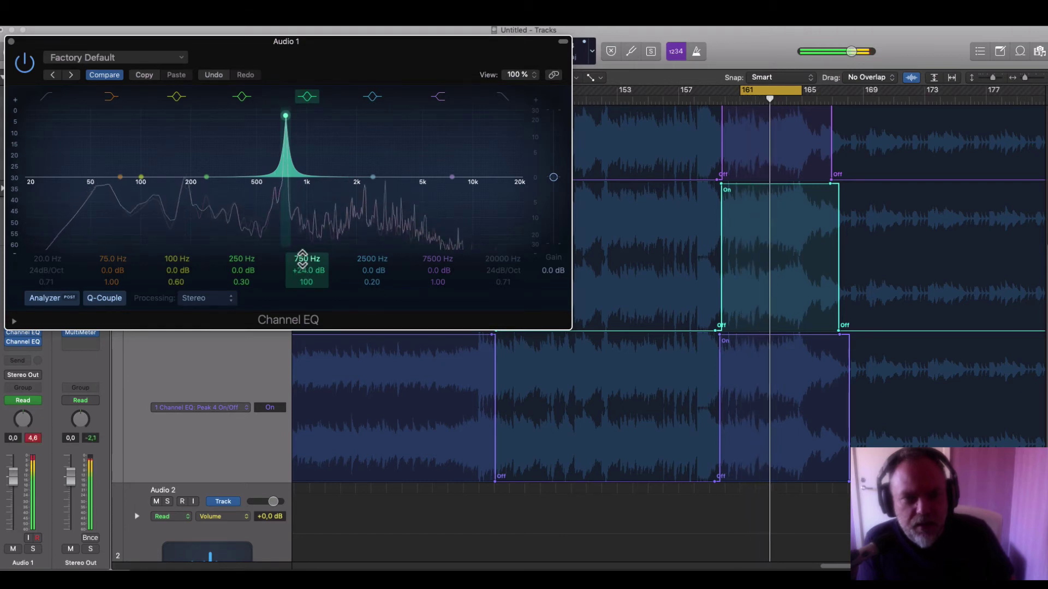
drag(304, 267, 305, 268)
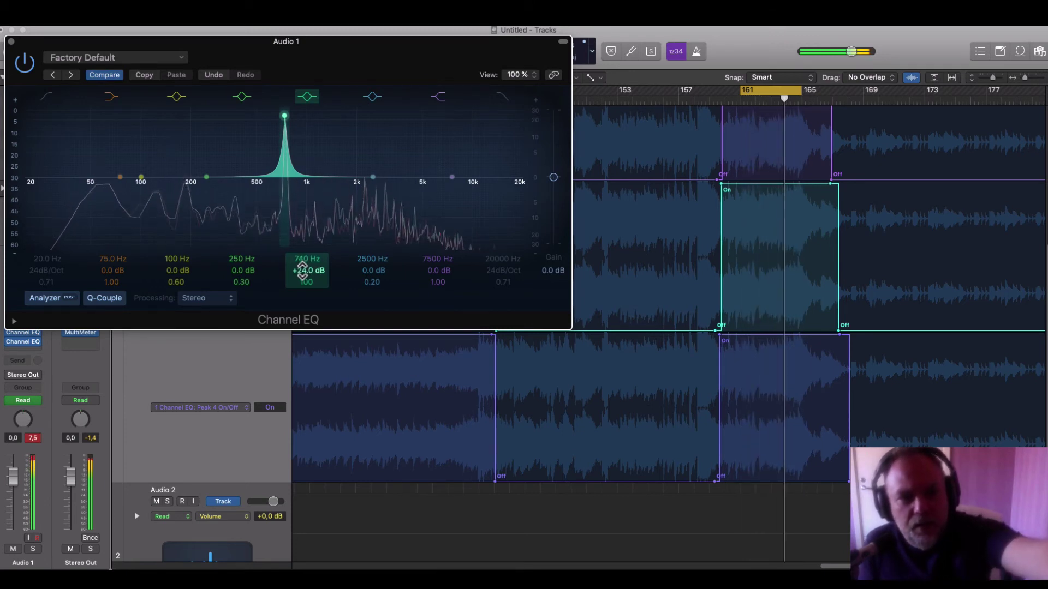
drag(303, 268, 303, 295)
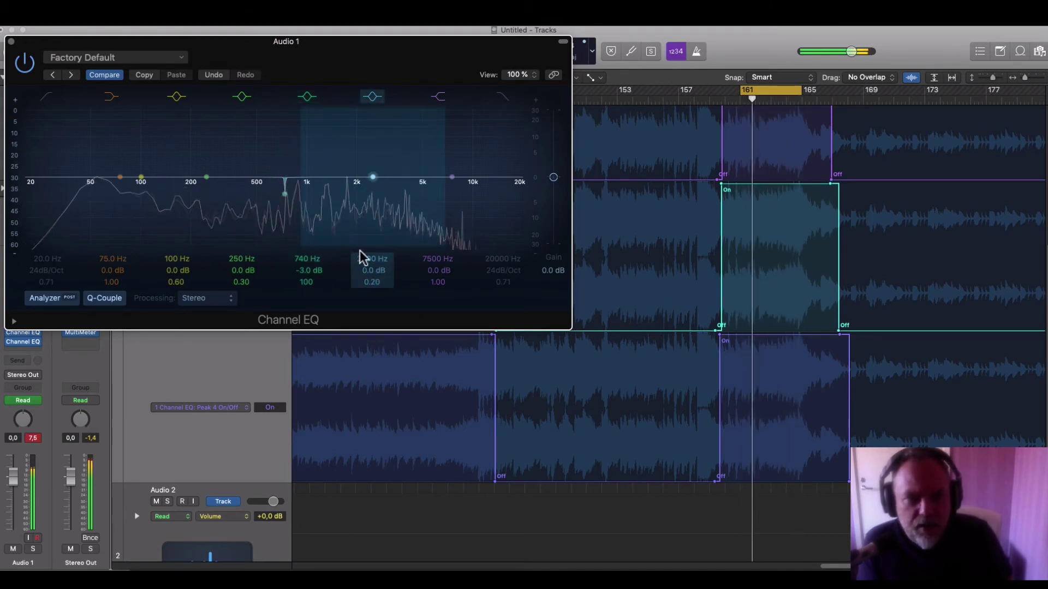
Narrow the 2500 Hz peak band to Q 100, sweep it boosted, and set a -3.0 dB cut at 2250 Hz
drag(373, 282, 372, 229)
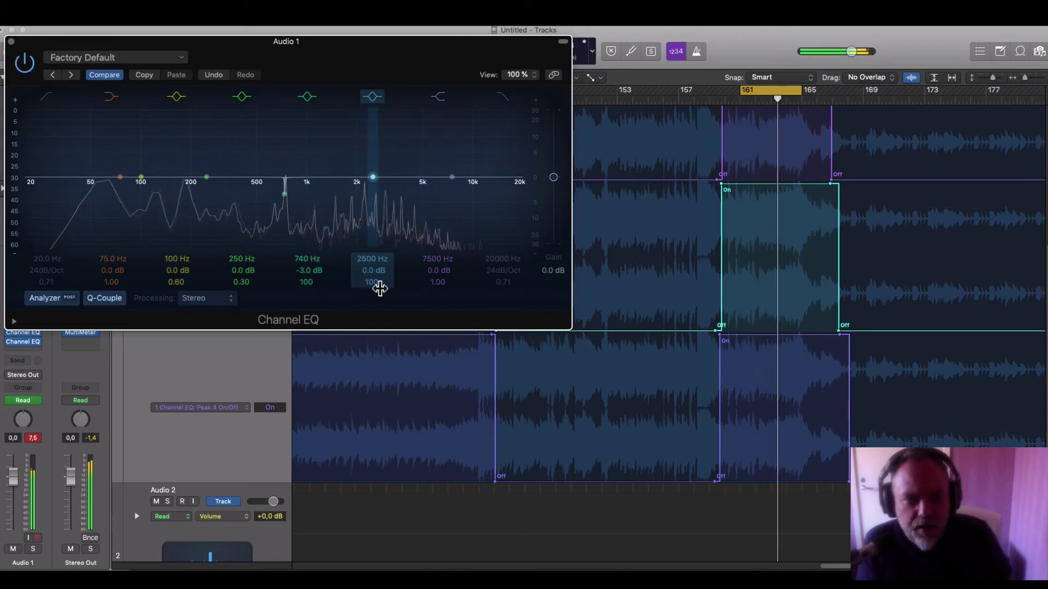
drag(372, 270, 370, 218)
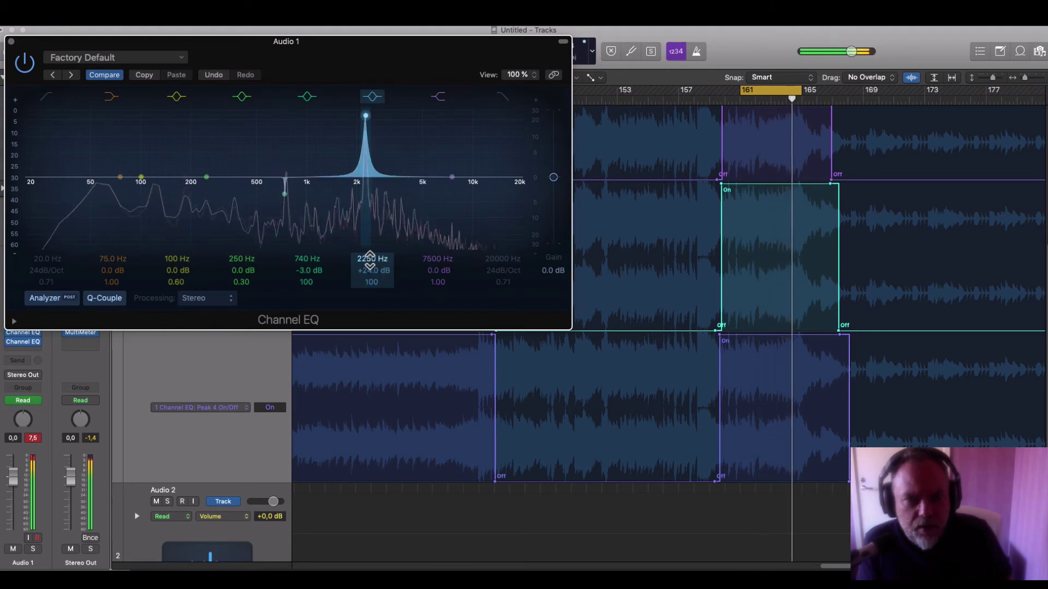
drag(368, 259, 369, 262)
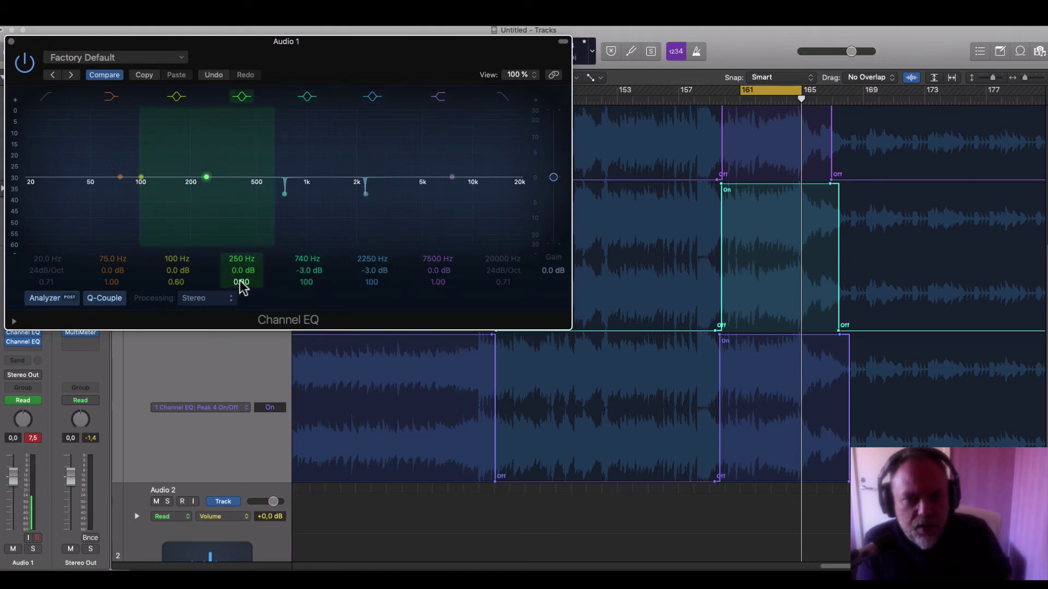
Narrow the 250 Hz peak band to Q 100, sweep it boosted around 3000 Hz, and set a -3.5 dB cut at 3000 Hz
drag(241, 282, 237, 198)
key(space)
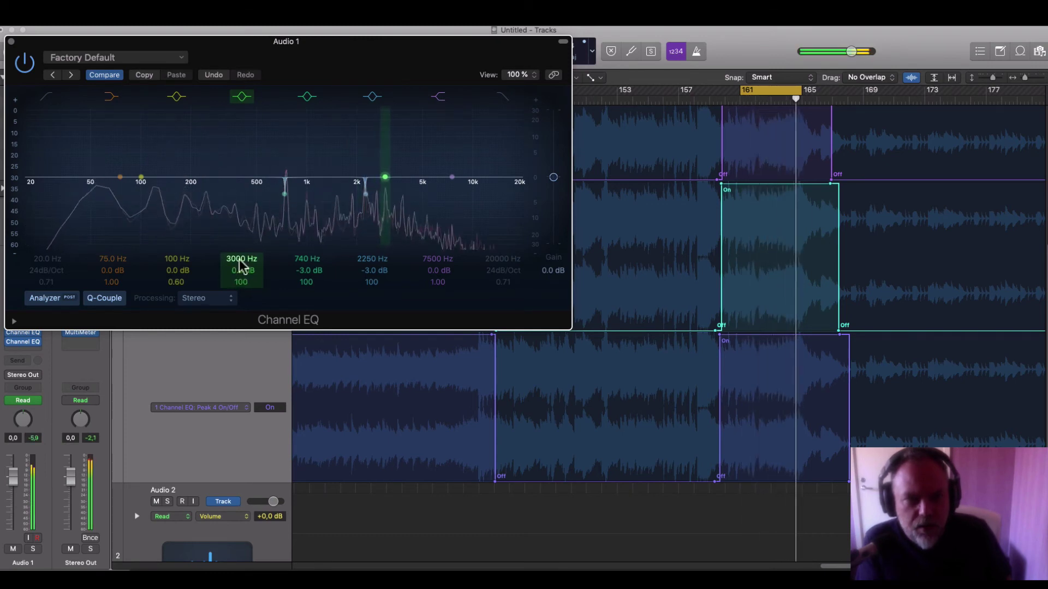
drag(240, 272, 240, 230)
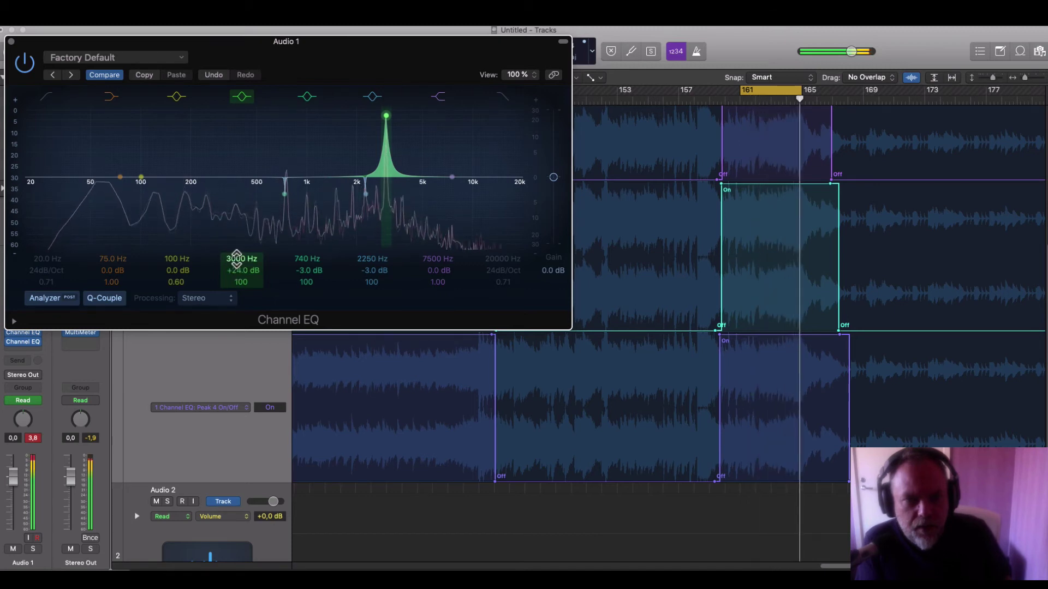
drag(241, 259, 241, 261)
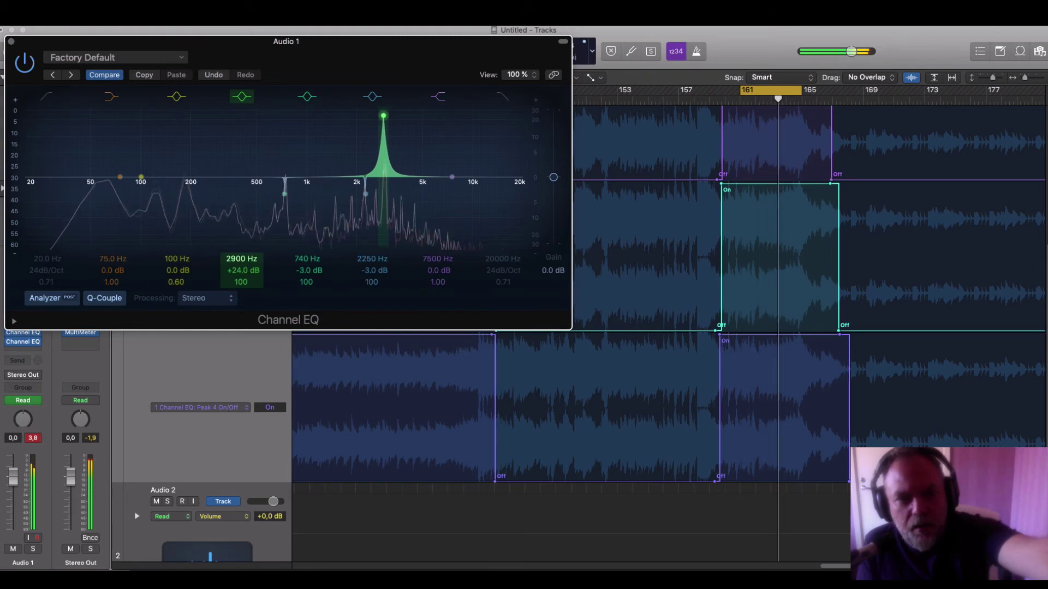
drag(241, 259, 241, 256)
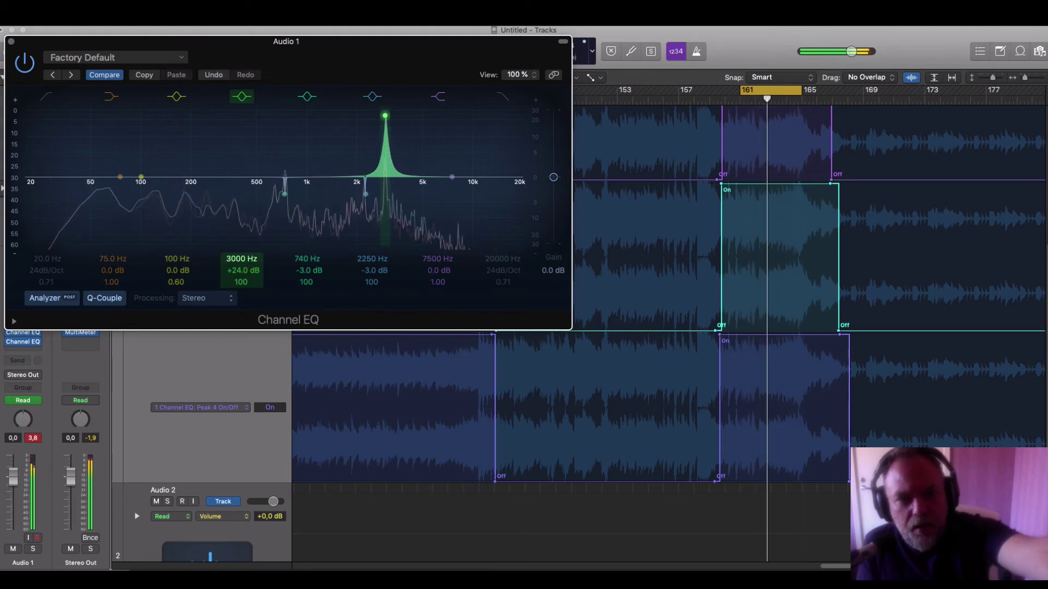
drag(241, 259, 239, 304)
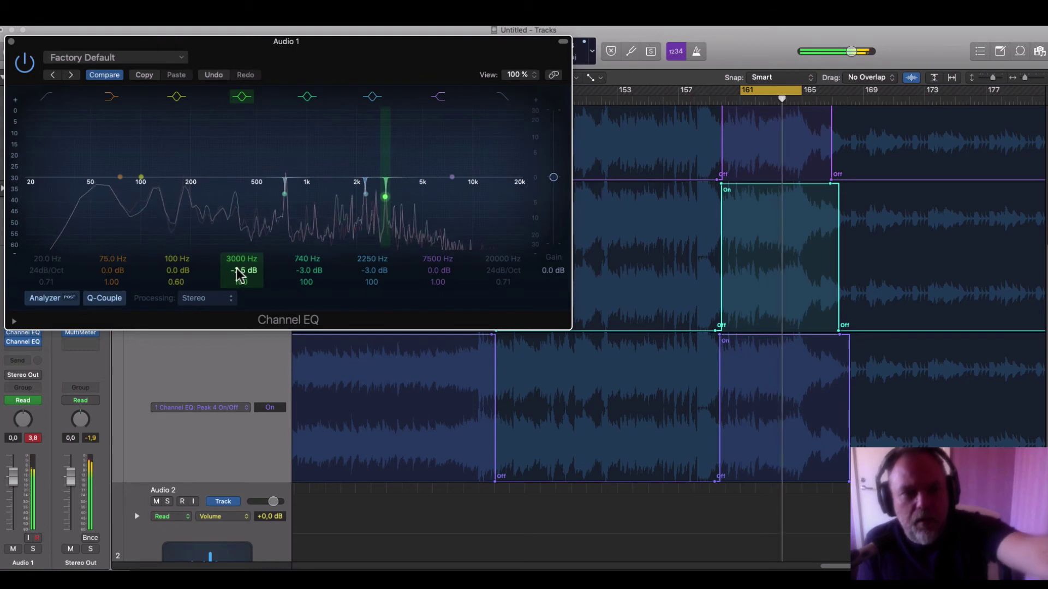
click(292, 284)
Turn the 100 Hz peak band into a Q 100 cut of -3.5 dB at 3700 Hz and close the EQ
click(177, 282)
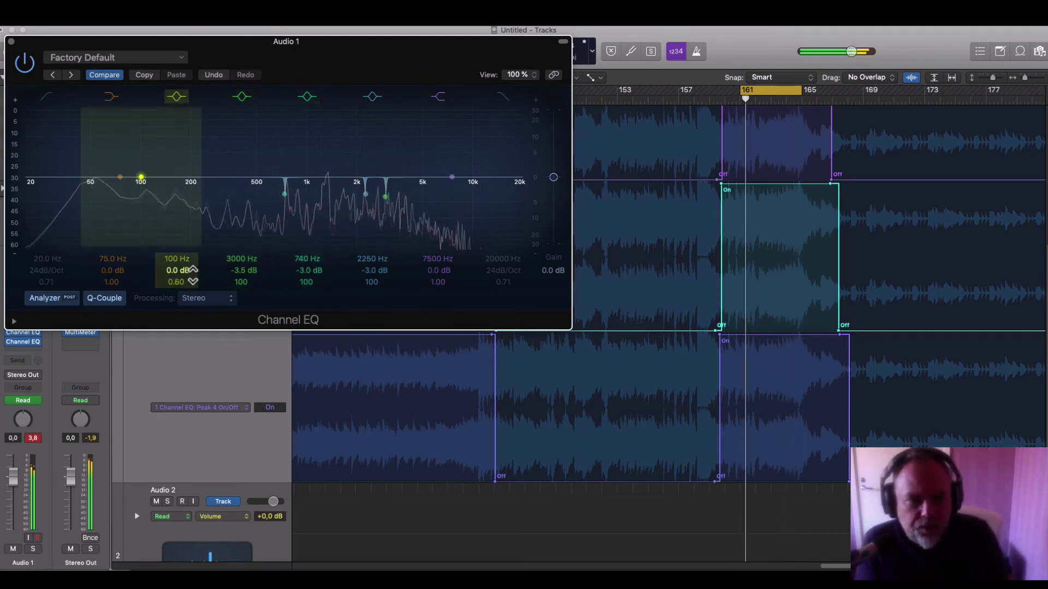
drag(176, 282, 172, 202)
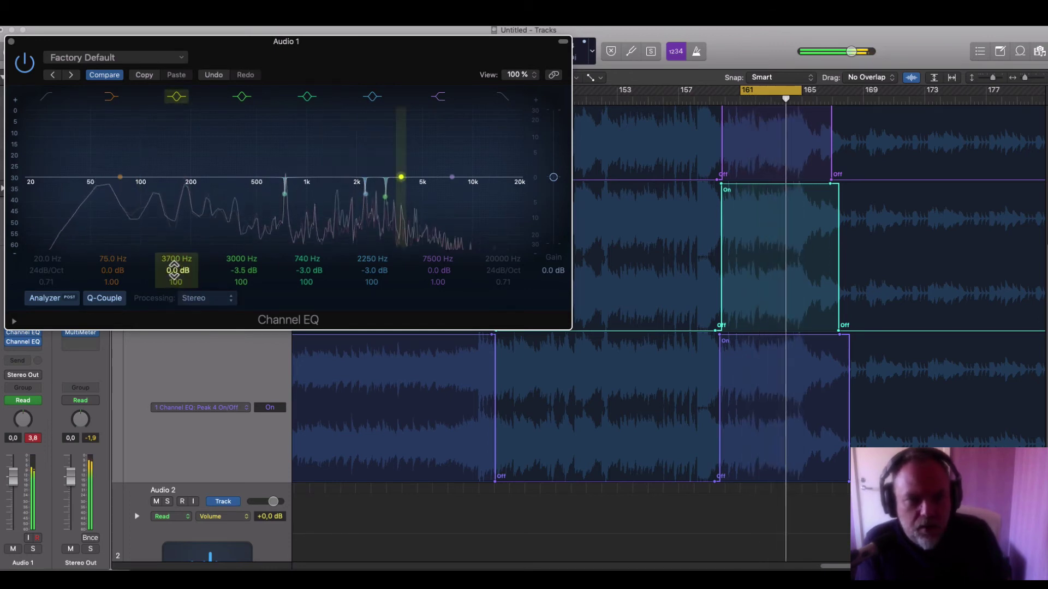
mouse_move(177, 270)
mouse_down()
mouse_move(172, 246)
mouse_move(174, 272)
mouse_up()
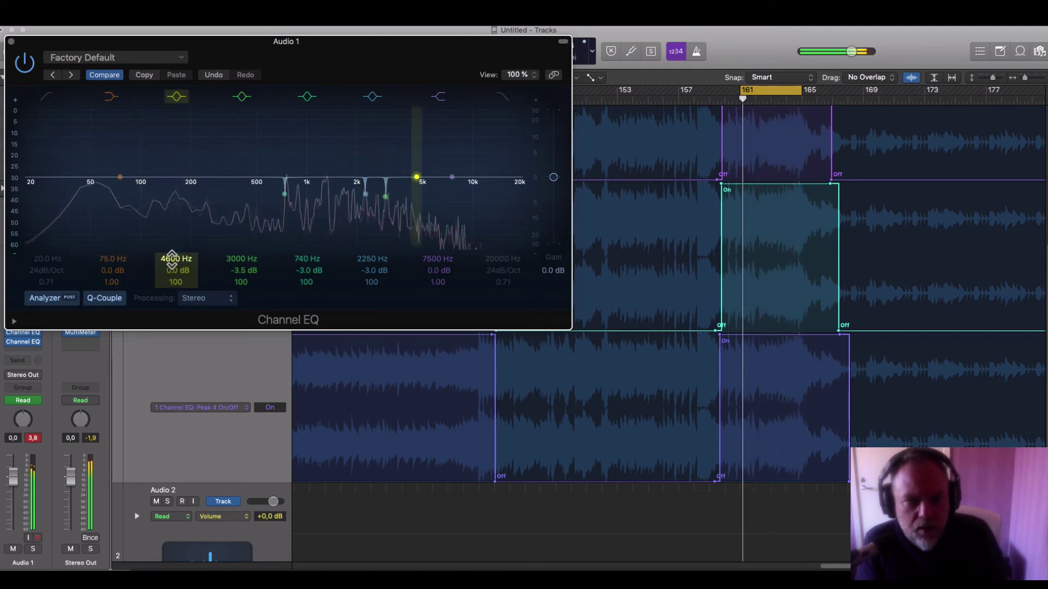
mouse_move(172, 260)
mouse_down()
mouse_move(172, 284)
mouse_move(176, 254)
mouse_move(171, 272)
mouse_move(170, 262)
mouse_up()
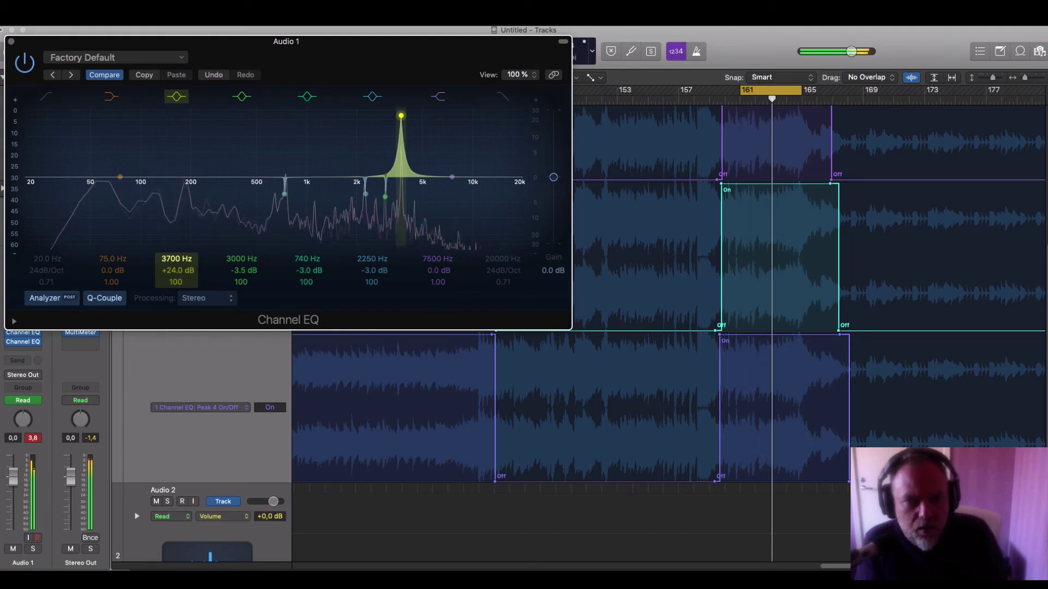
drag(170, 270, 170, 306)
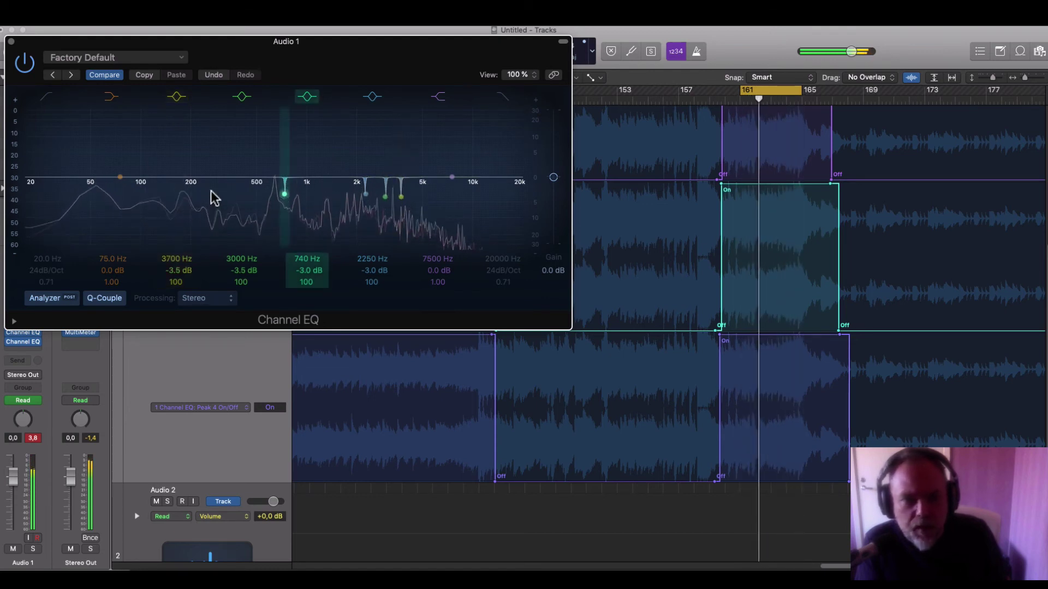
click(10, 43)
Add an automation lane below Audio 1's existing lanes and assign it to 5 Channel EQ: Peak 1 On/Off
scroll(189, 274, up, 5)
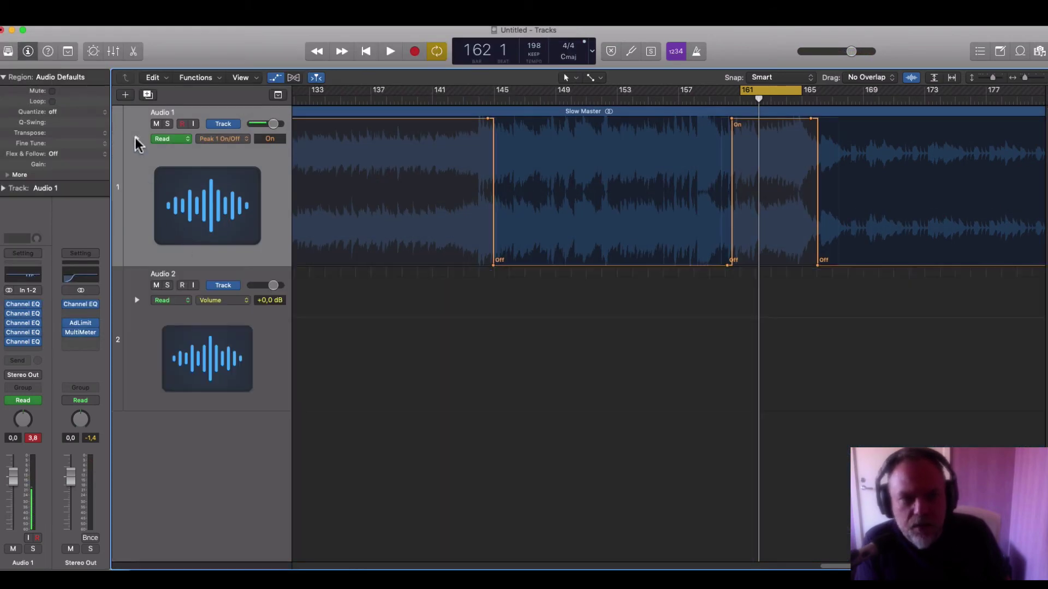
click(137, 140)
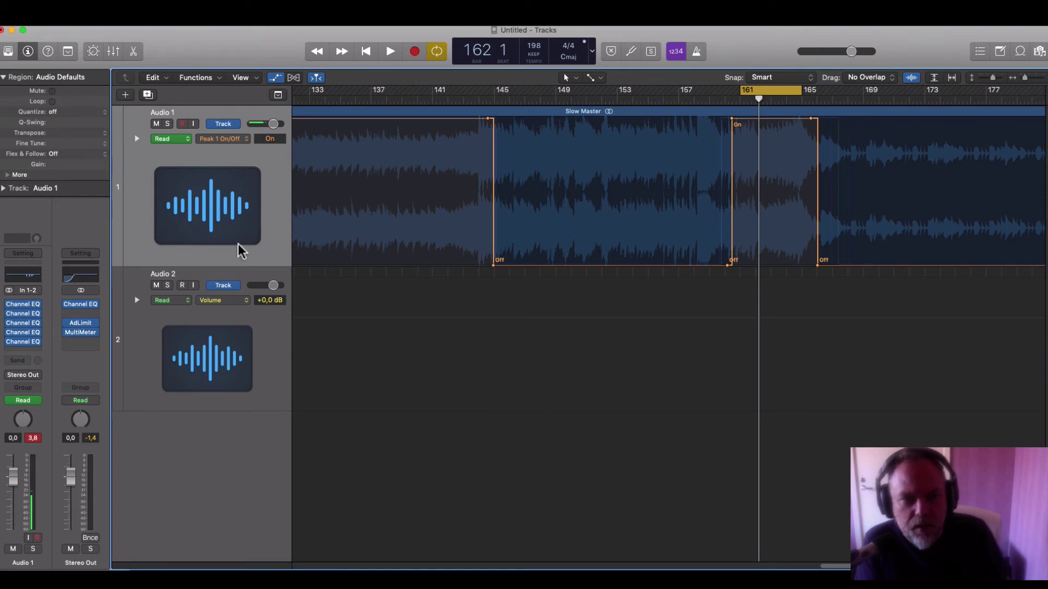
click(135, 139)
scroll(172, 317, down, 5)
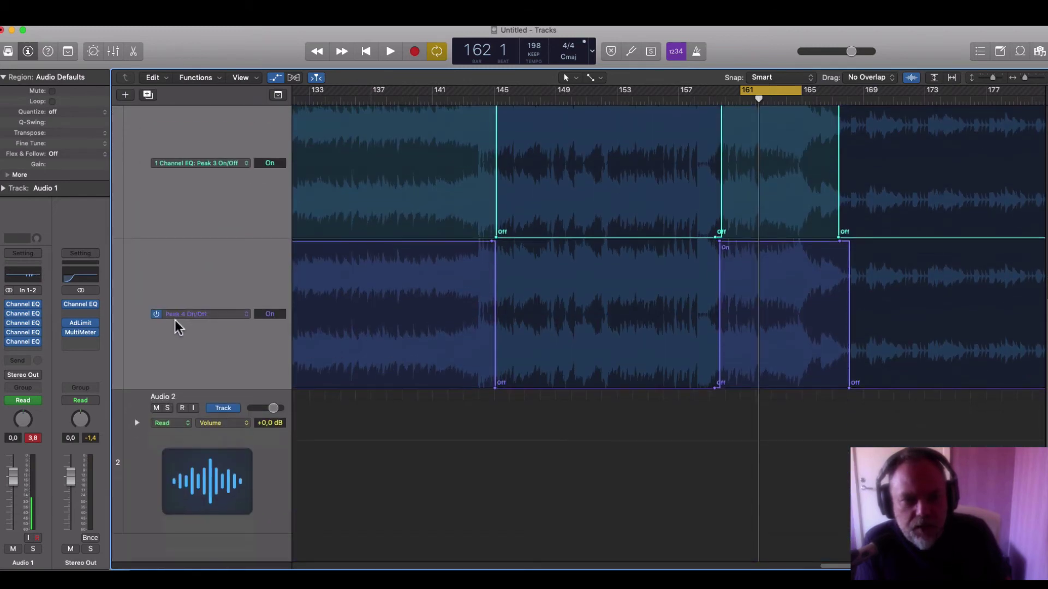
click(136, 382)
scroll(218, 384, down, 3)
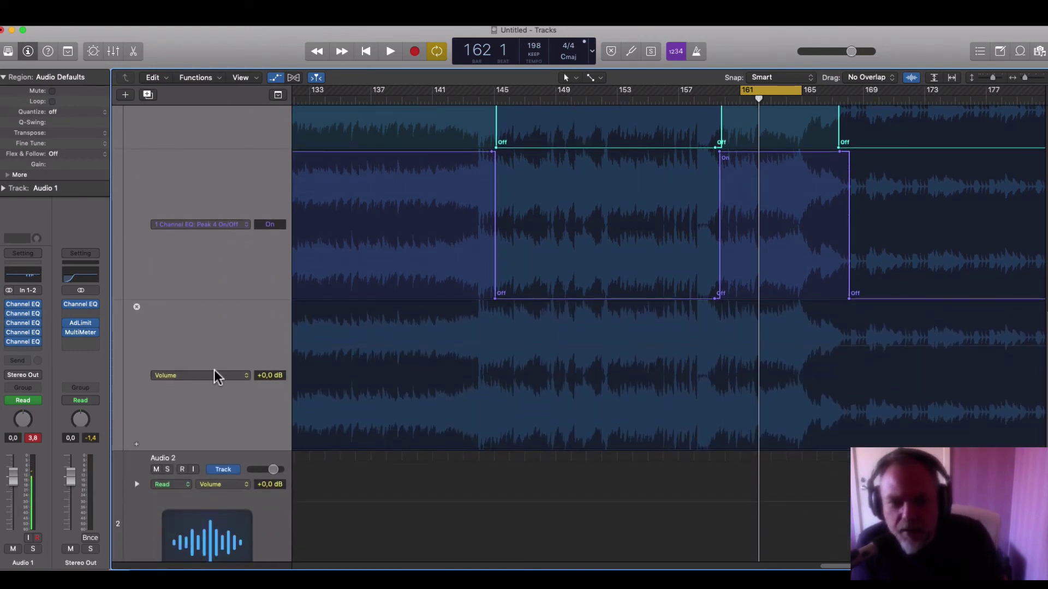
click(214, 375)
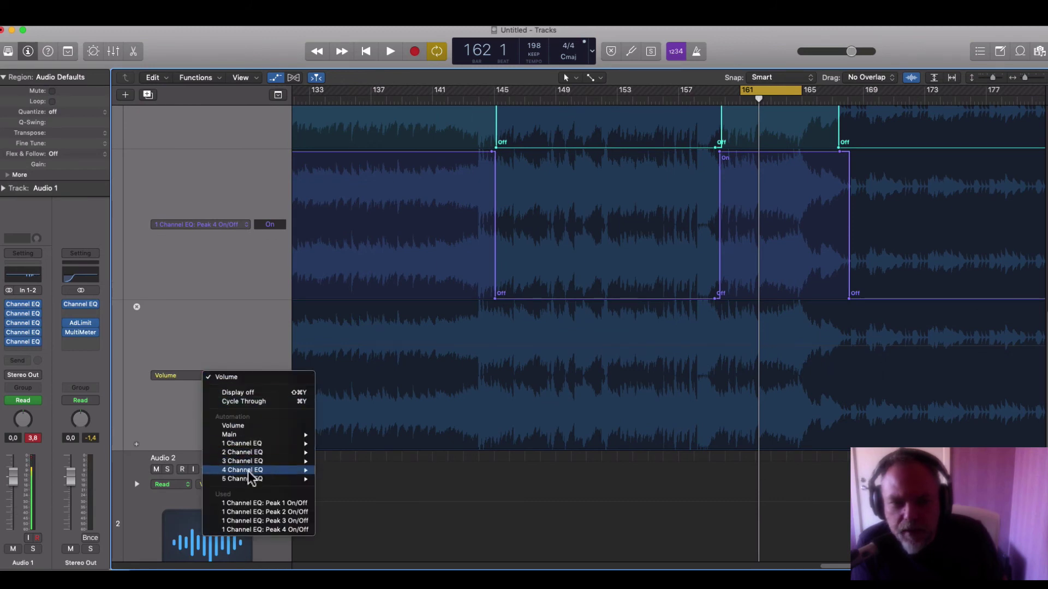
mouse_move(260, 480)
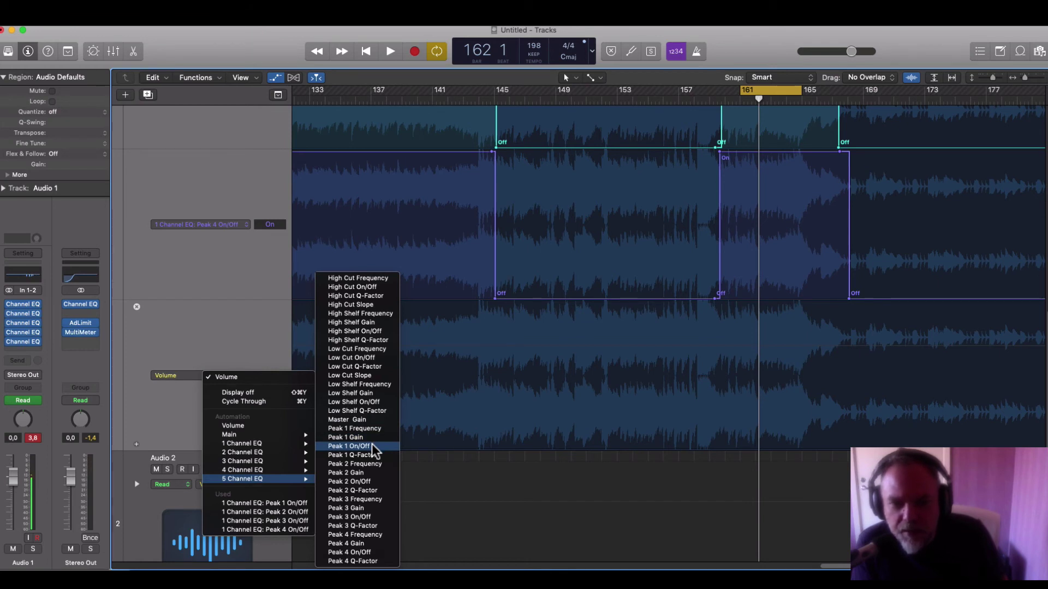
click(348, 447)
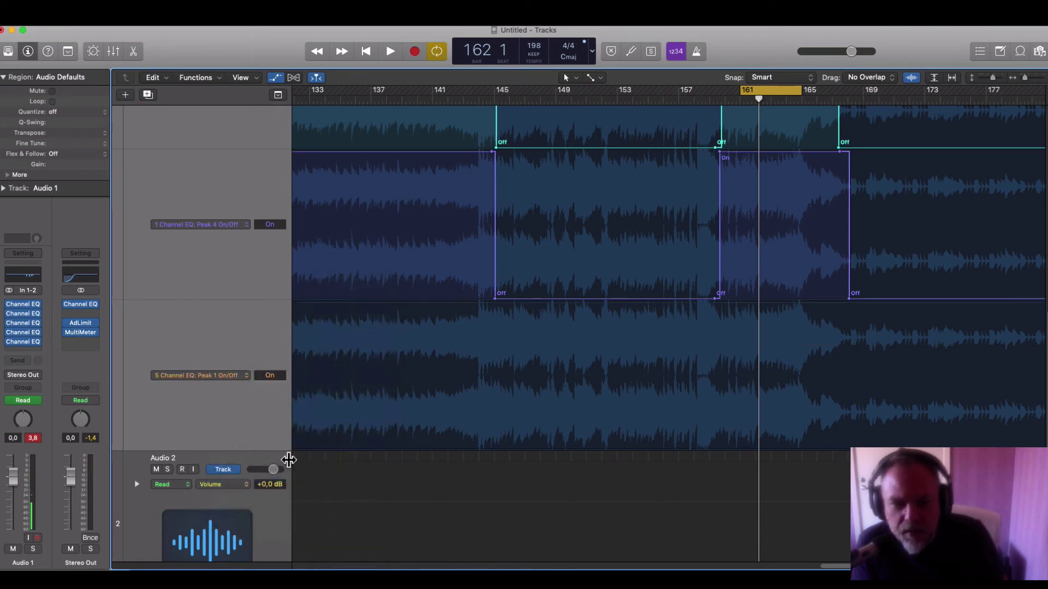
Add further Audio 1 automation lanes for 5 Channel EQ: Peak 2, Peak 3 and Peak 4 On/Off
click(136, 443)
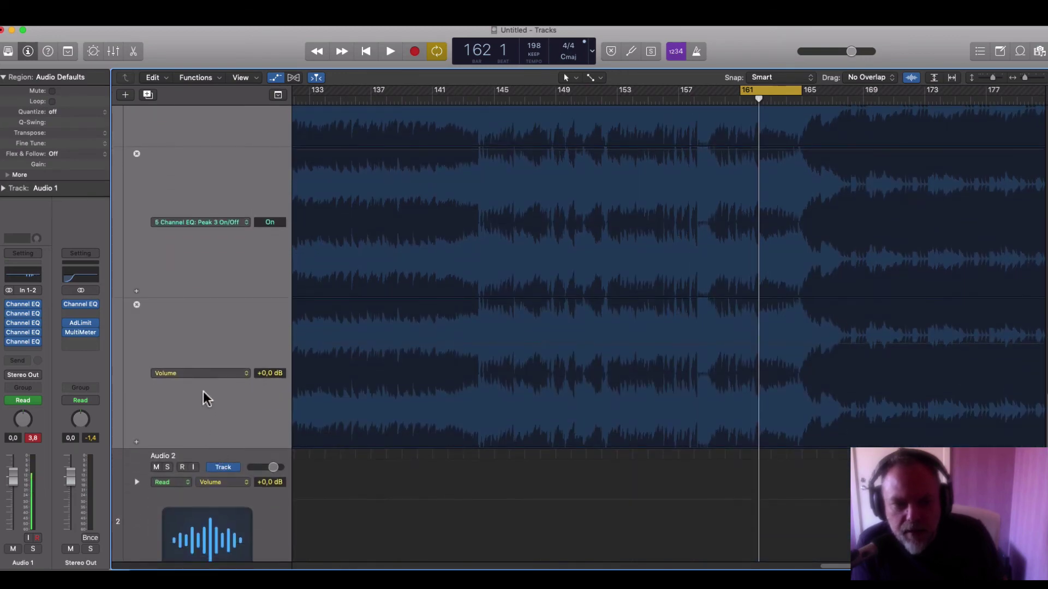
click(206, 374)
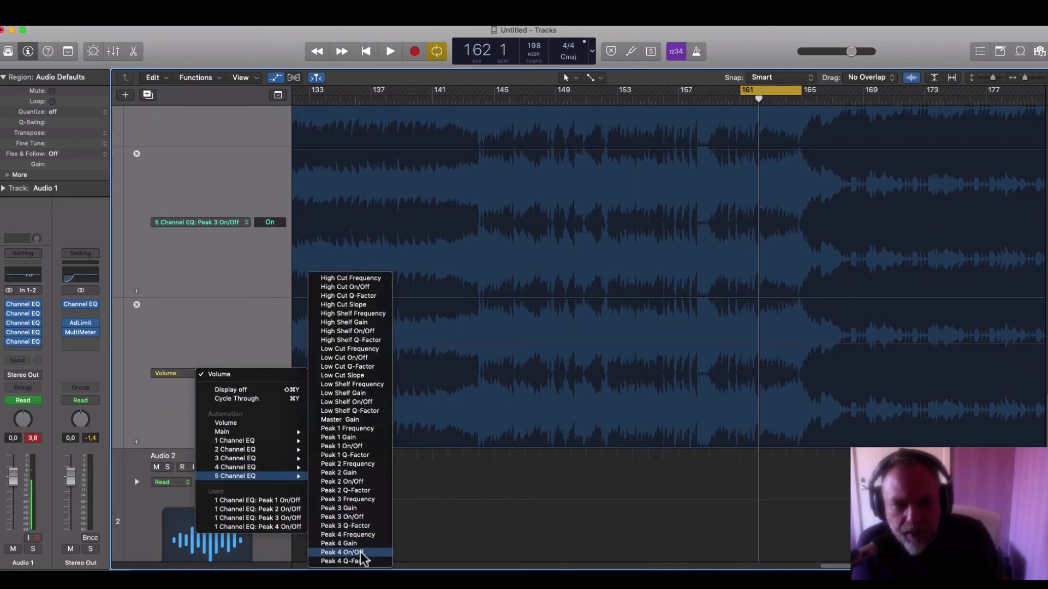
click(361, 553)
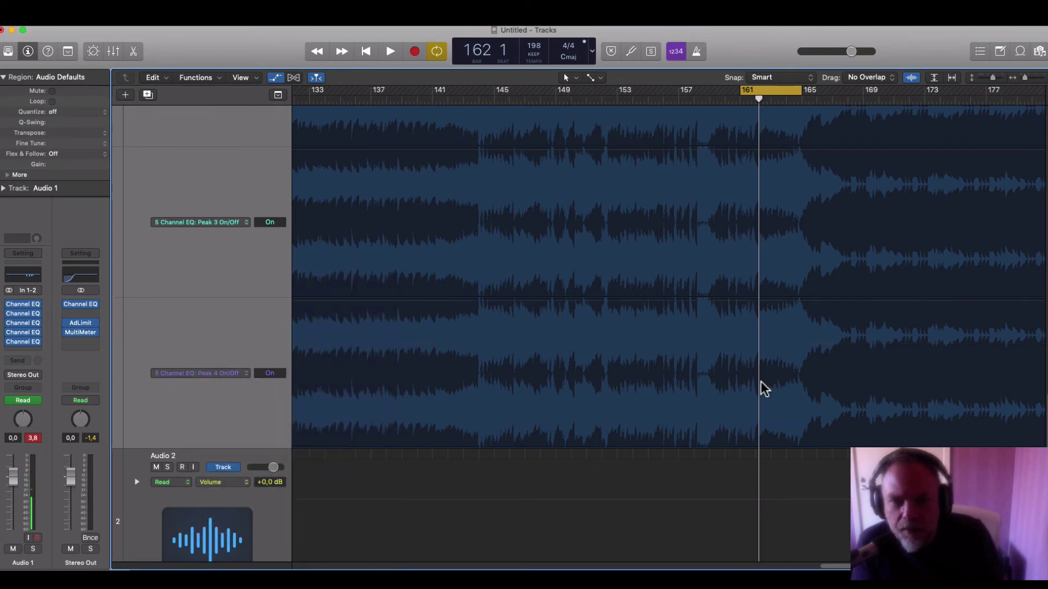
scroll(771, 250, up, 10)
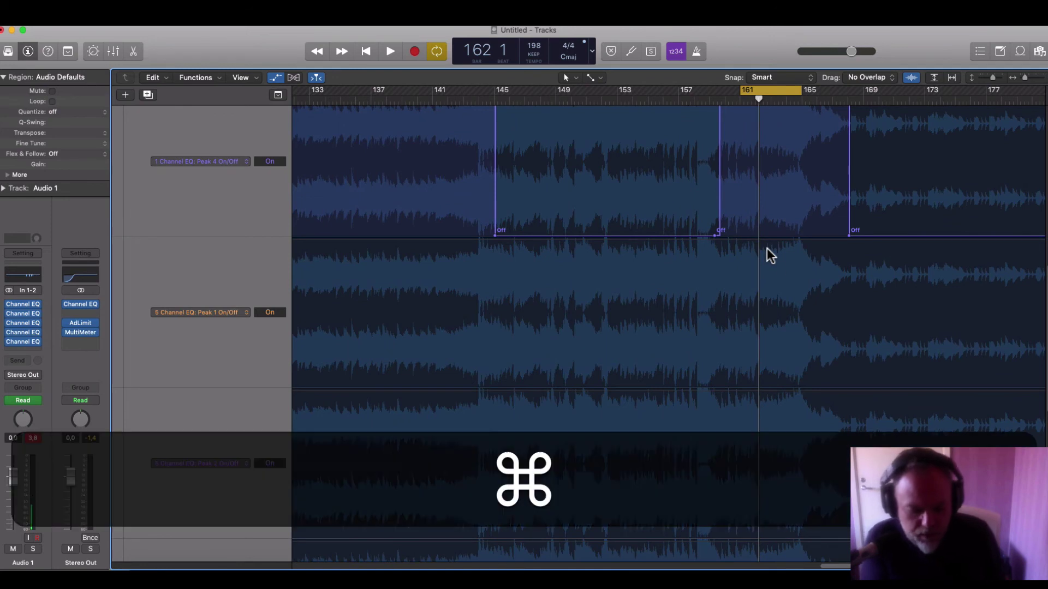
Add pairs of automation points around bars 160 and 168 in Audio 1's 5 Channel EQ: Peak 1 On/Off lane
key(super+Right)
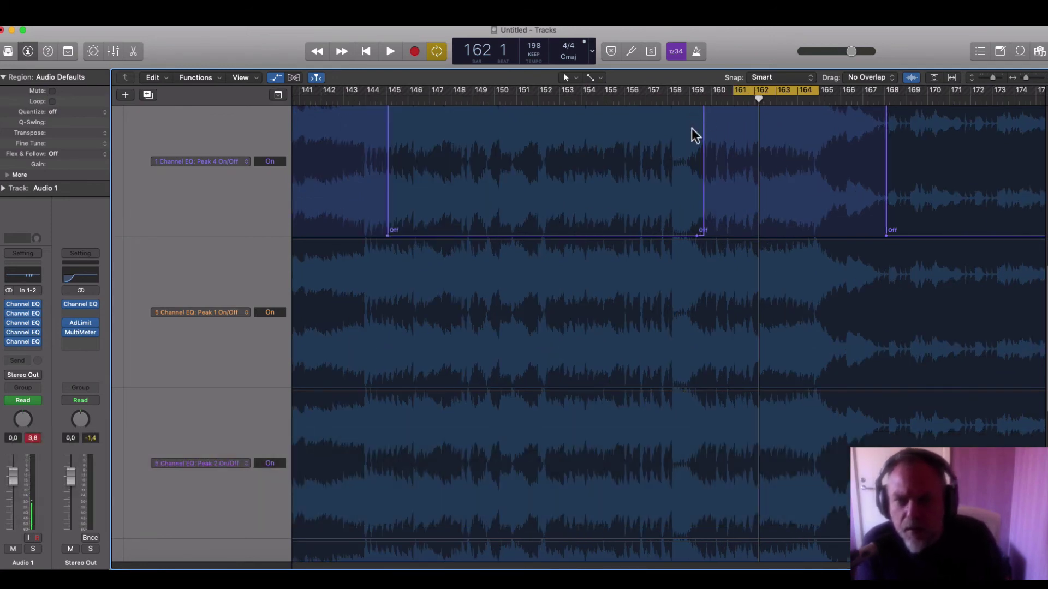
key(space)
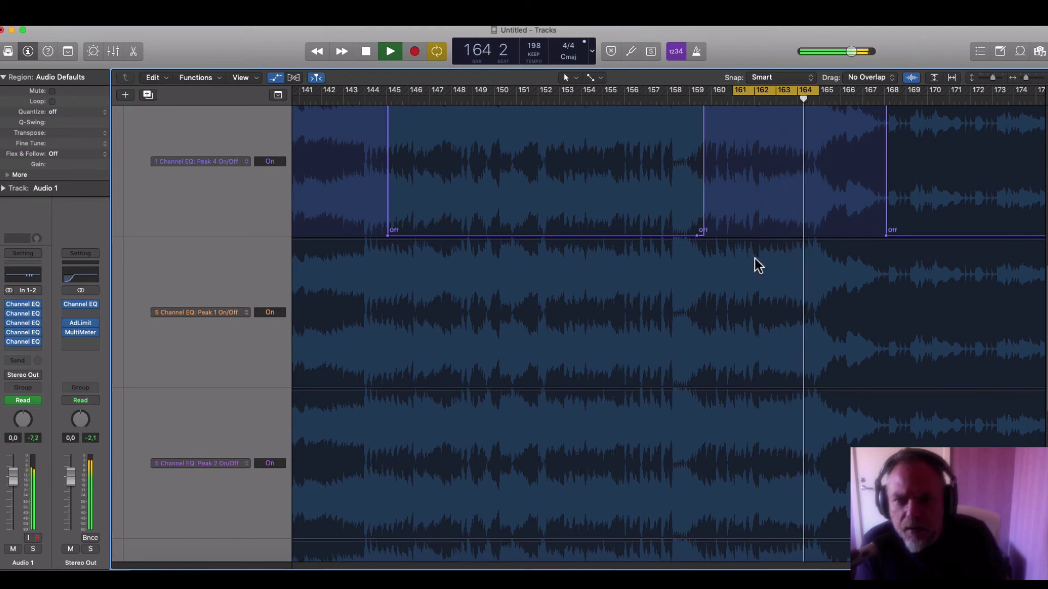
scroll(754, 278, down, 3)
scroll(753, 289, up, 2)
key(space)
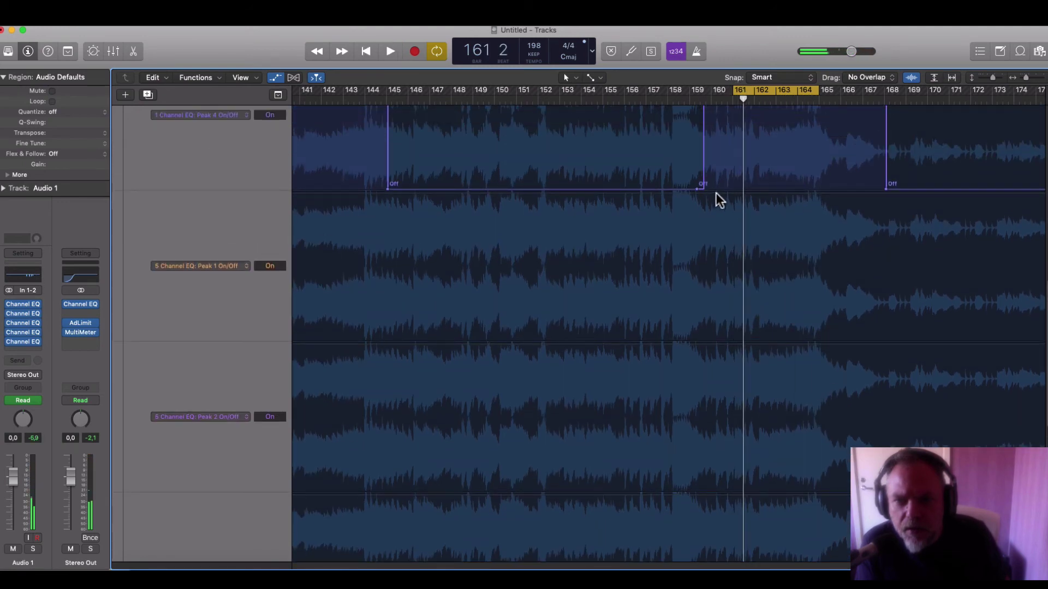
click(716, 193)
click(716, 194)
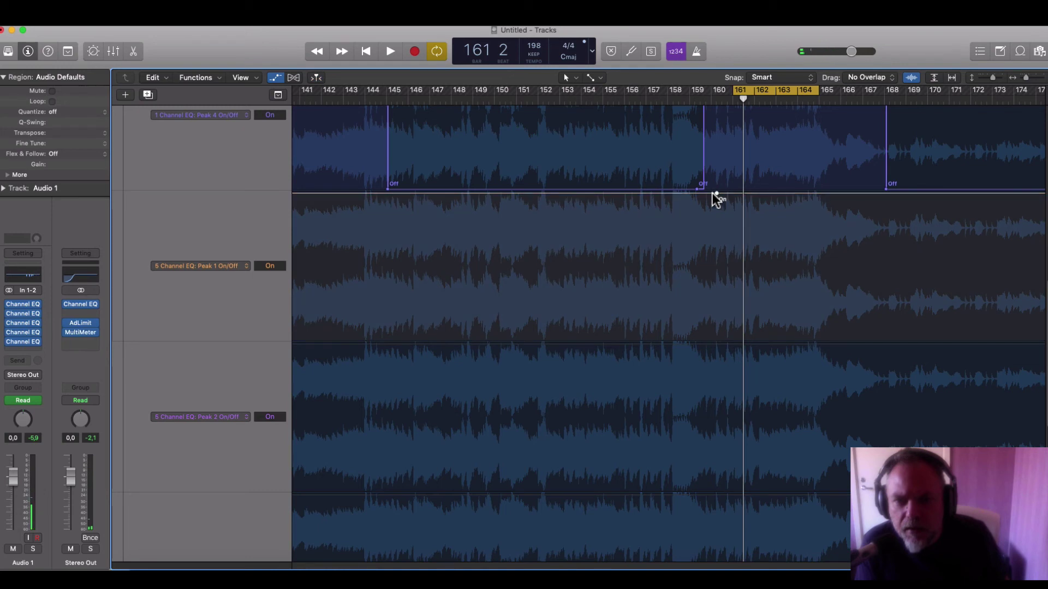
click(888, 193)
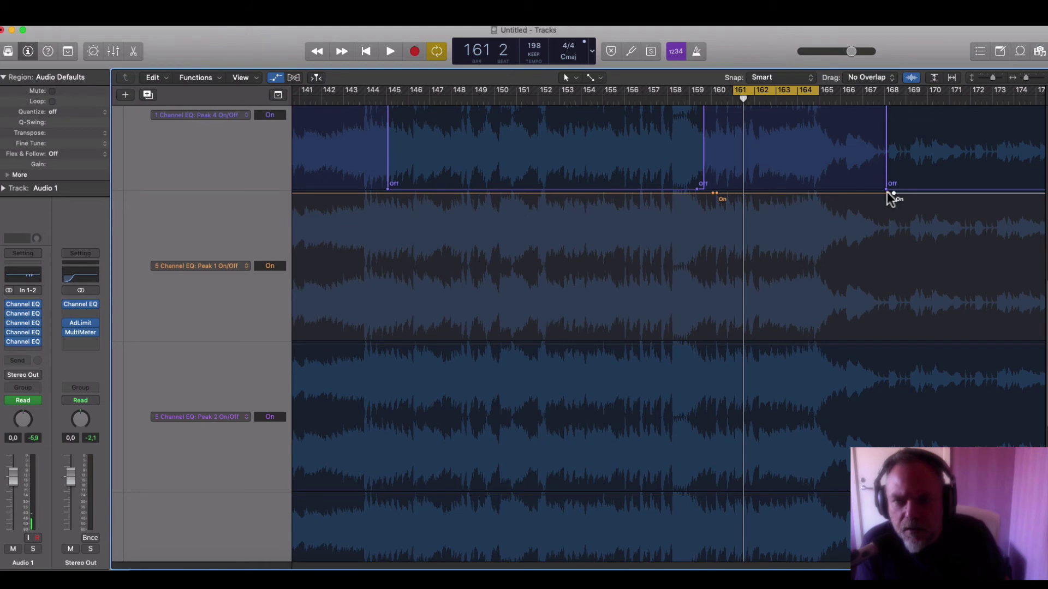
mouse_move(889, 194)
mouse_down()
mouse_move(843, 193)
mouse_move(884, 194)
mouse_up()
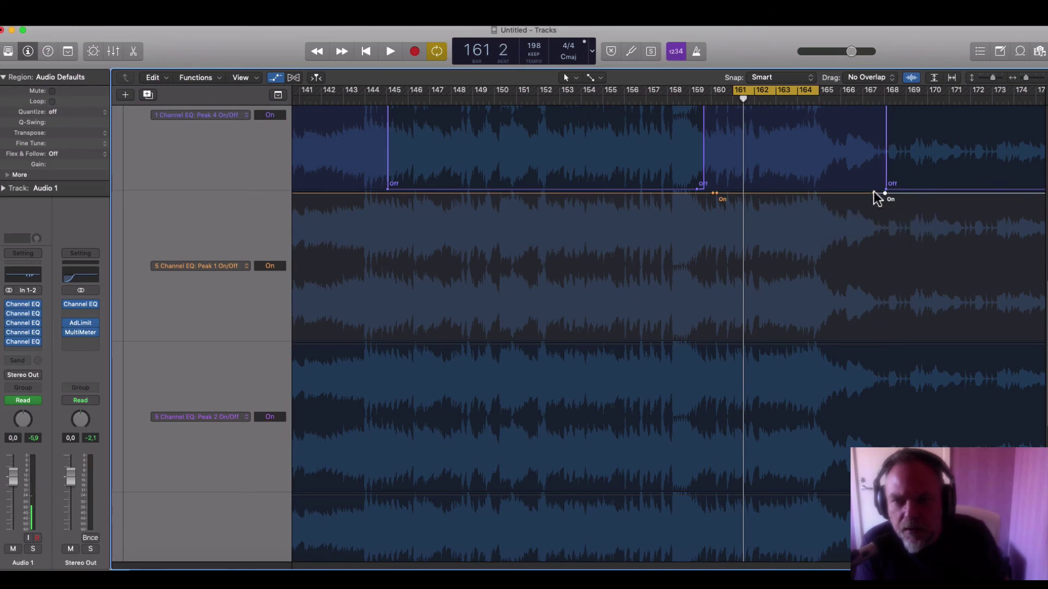
drag(874, 193, 877, 194)
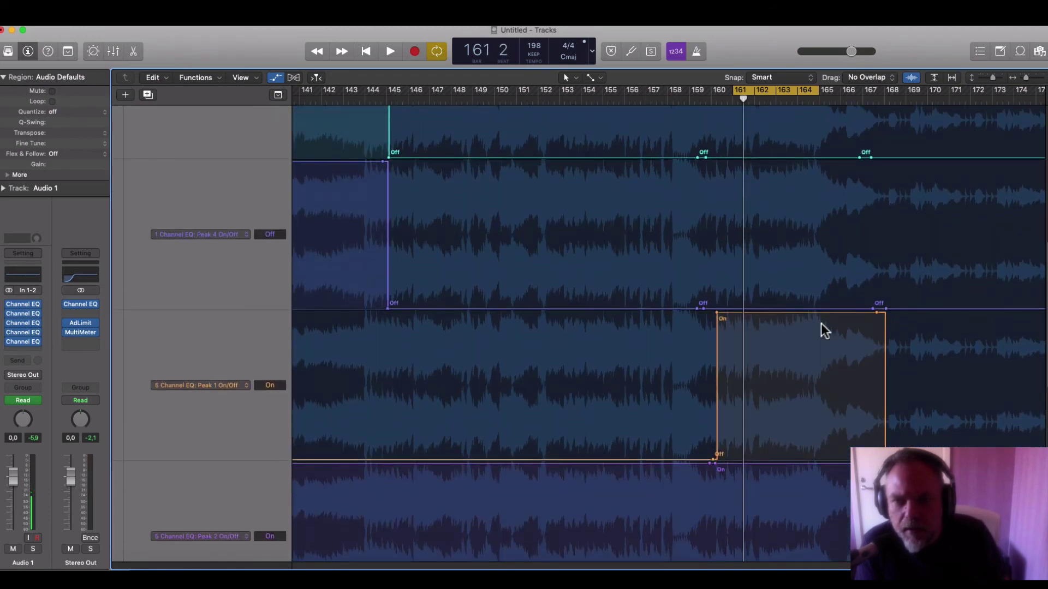
Audition the cycled section and move the 5 Channel EQ: Peak 1 switch-on point to about the middle of bar 161
key(space)
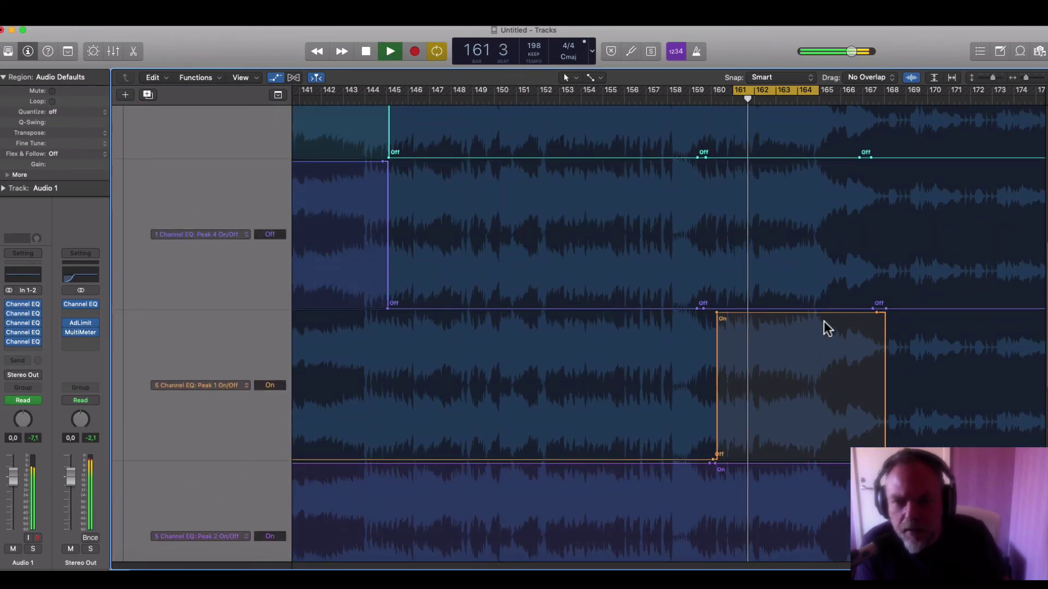
key(space)
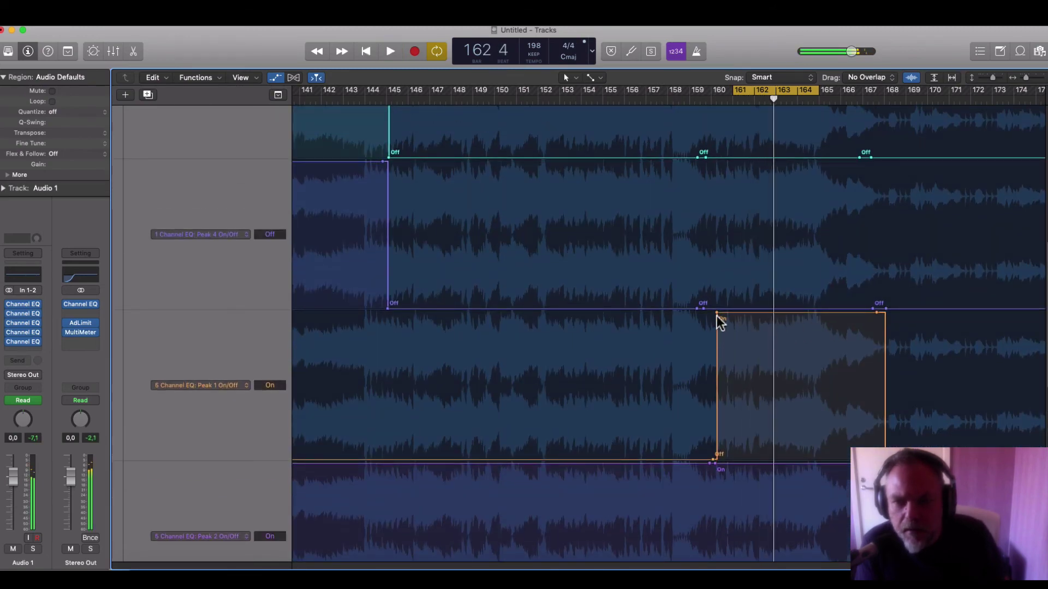
drag(717, 313, 748, 313)
key(space)
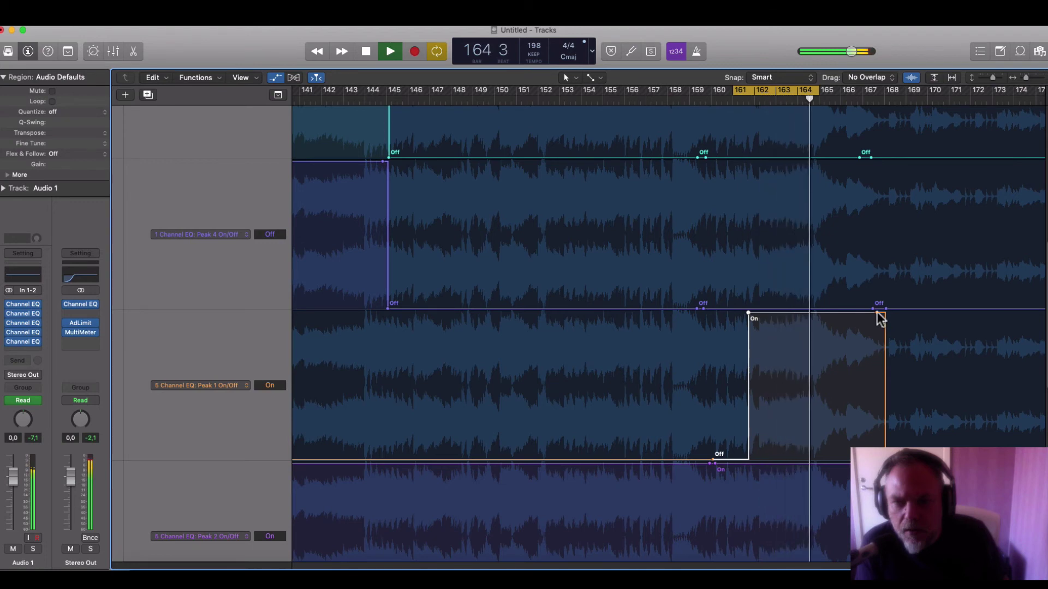
key(space)
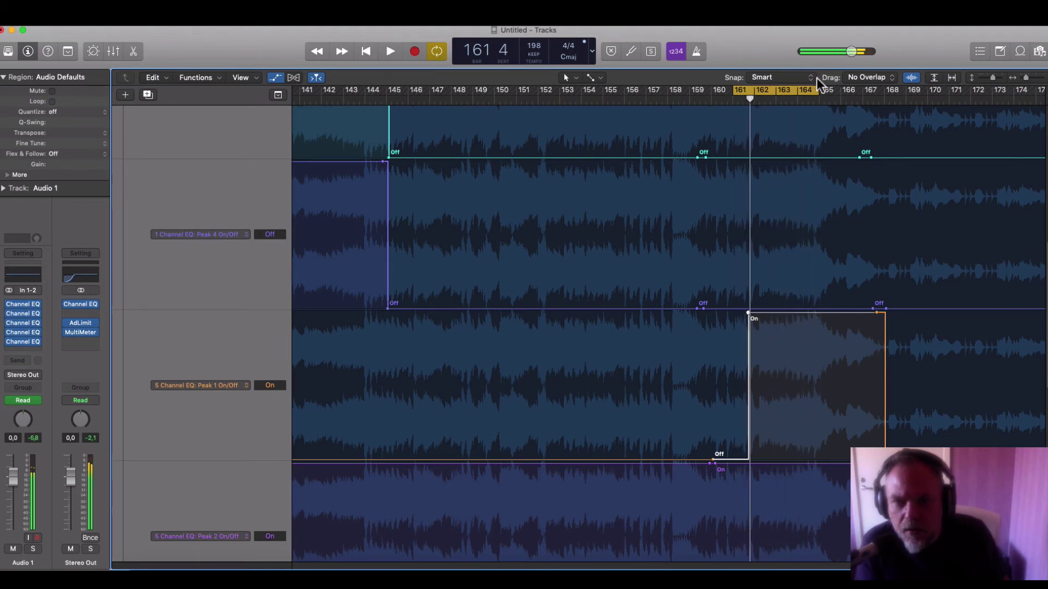
Extend the cycle range to bar 167, audition it, and move the 5 Channel EQ: Peak 1 switch-off to bar 166
drag(817, 91, 861, 92)
key(space)
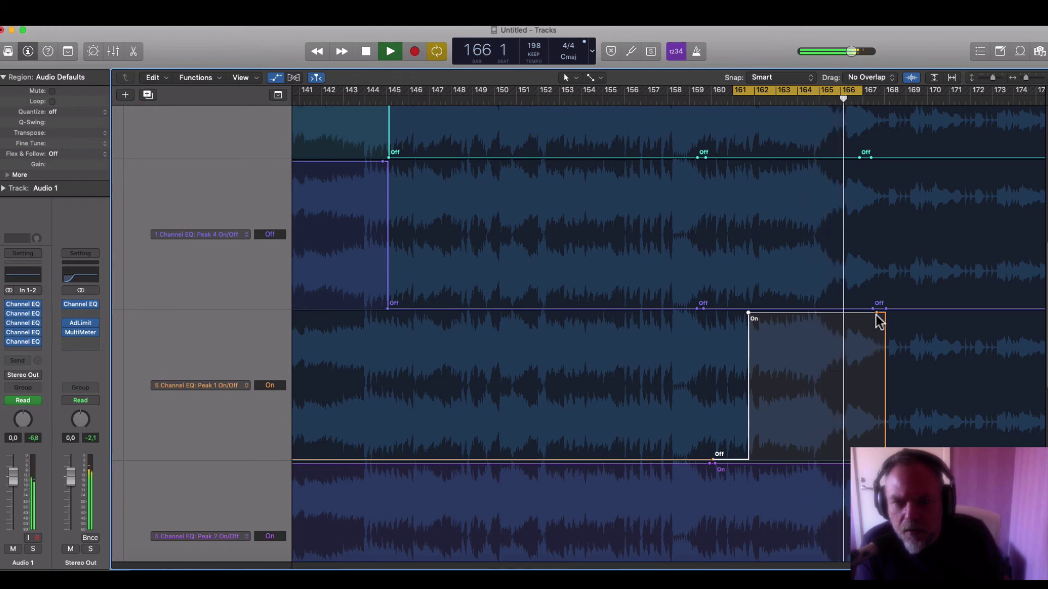
key(space)
drag(878, 314, 845, 314)
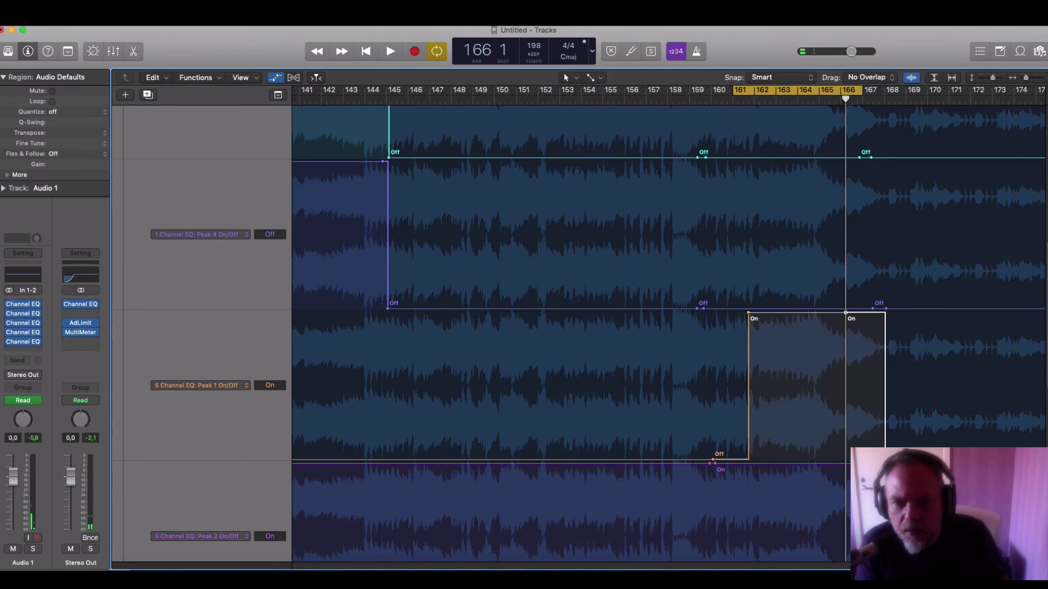
drag(885, 461, 845, 462)
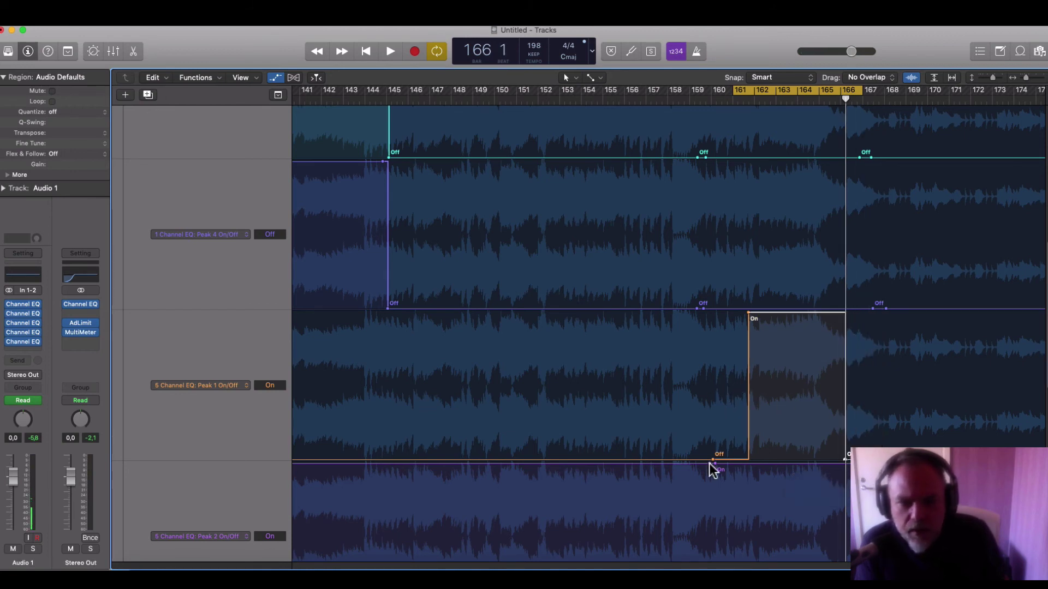
Automate 5 Channel EQ: Peak 2 On/Off to be on only from about mid-bar 161 to bar 166
scroll(713, 471, down, 3)
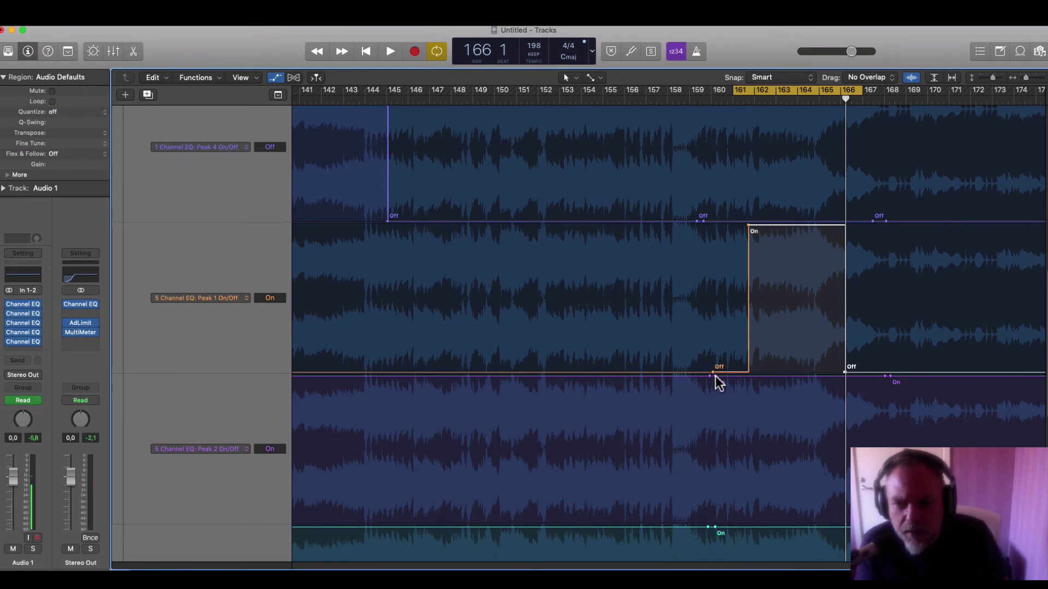
drag(716, 377, 747, 377)
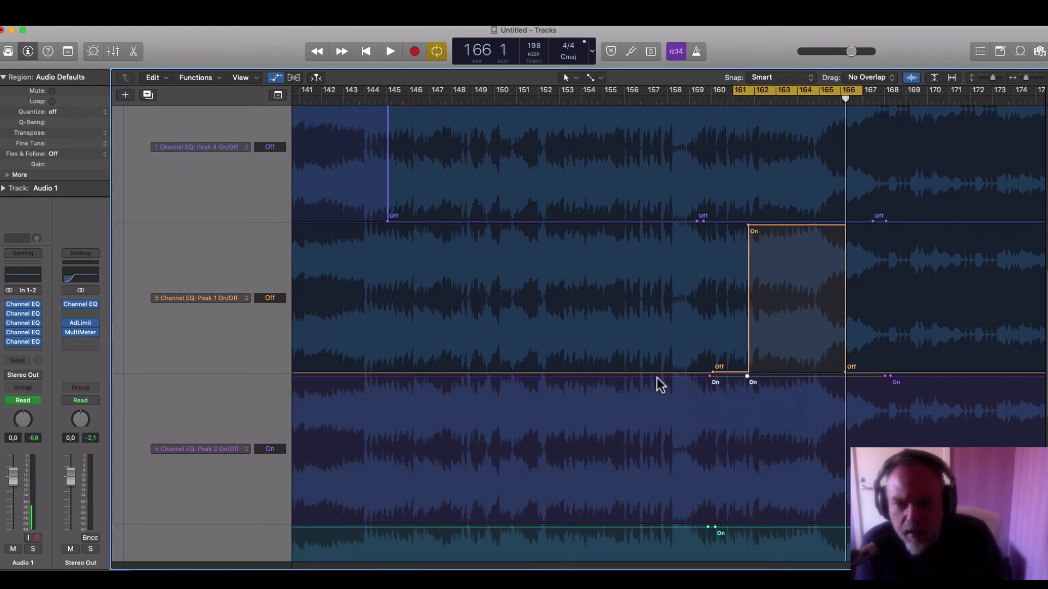
drag(661, 384, 651, 497)
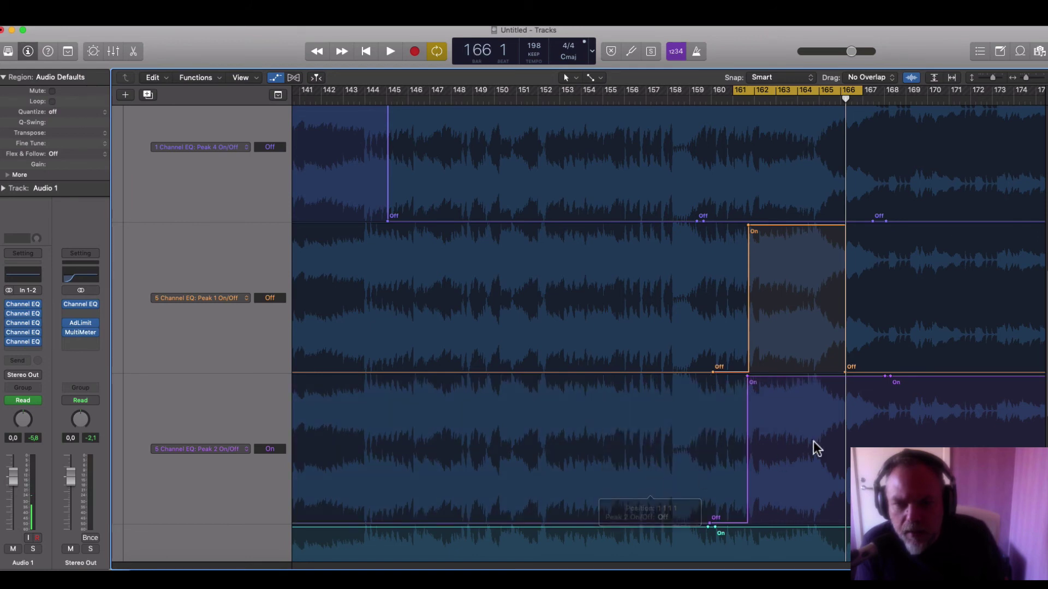
drag(880, 377, 849, 384)
click(890, 377)
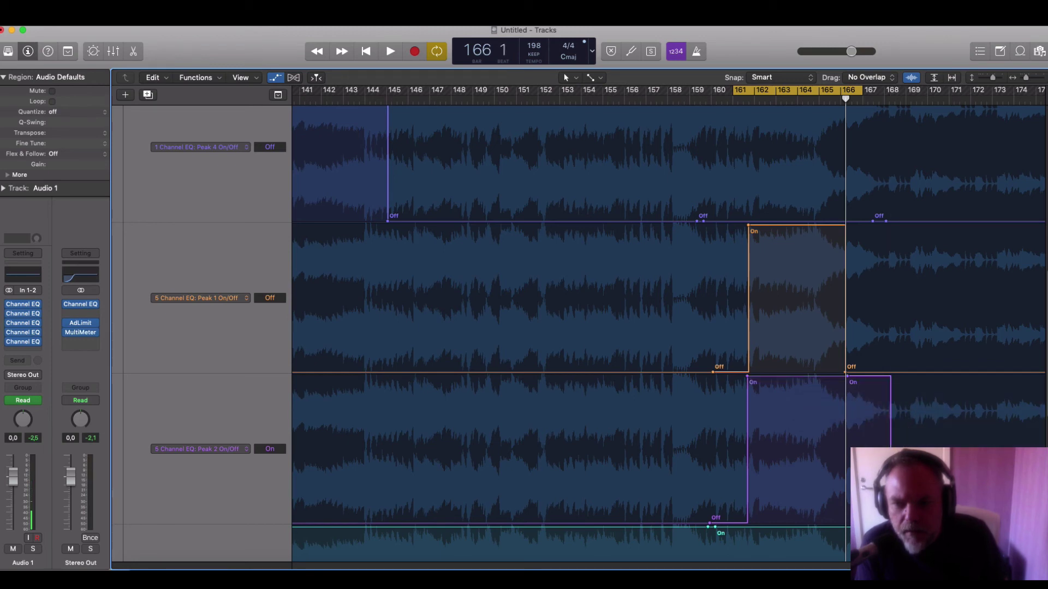
drag(890, 523, 847, 523)
Automate 5 Channel EQ: Peak 3 On/Off to be on only from about mid-bar 161 to bar 166
scroll(848, 522, down, 3)
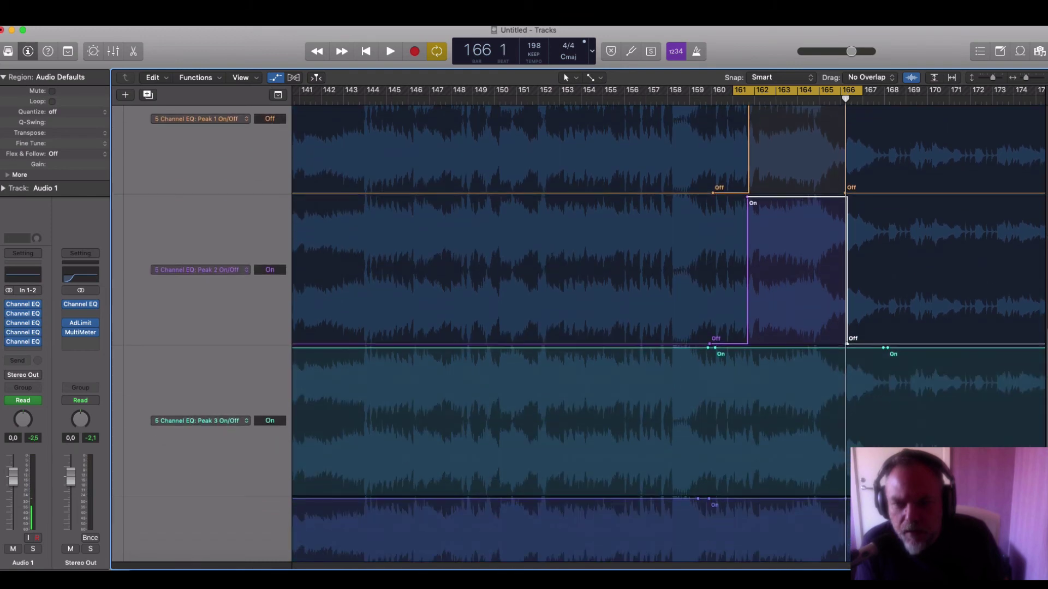
drag(715, 348, 693, 495)
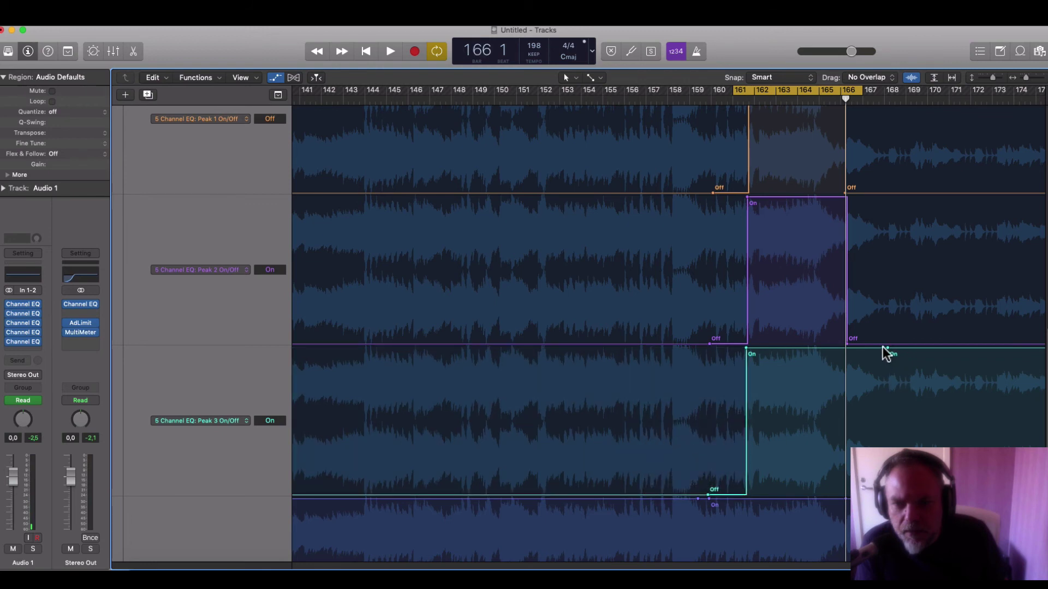
drag(858, 347, 900, 494)
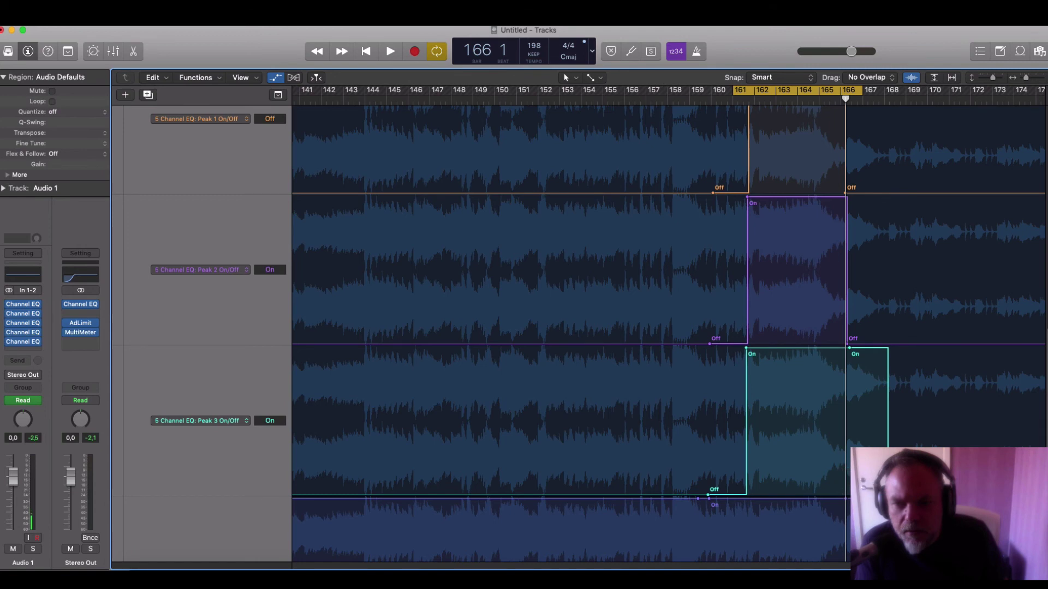
drag(888, 496, 850, 497)
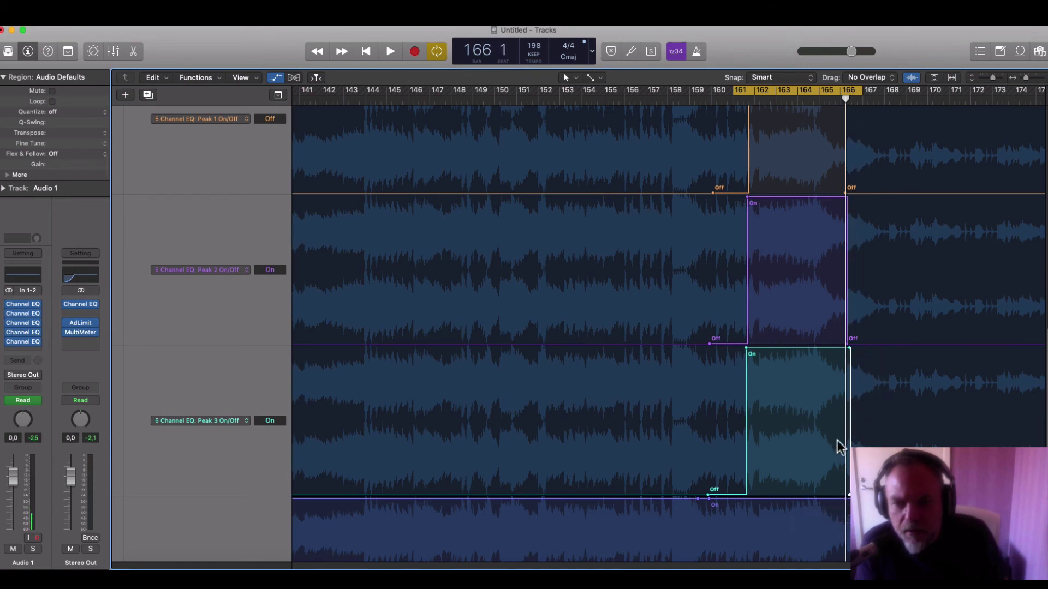
Automate 5 Channel EQ: Peak 4 On/Off to be on only from about mid-bar 161 to bar 166
scroll(829, 432, down, 3)
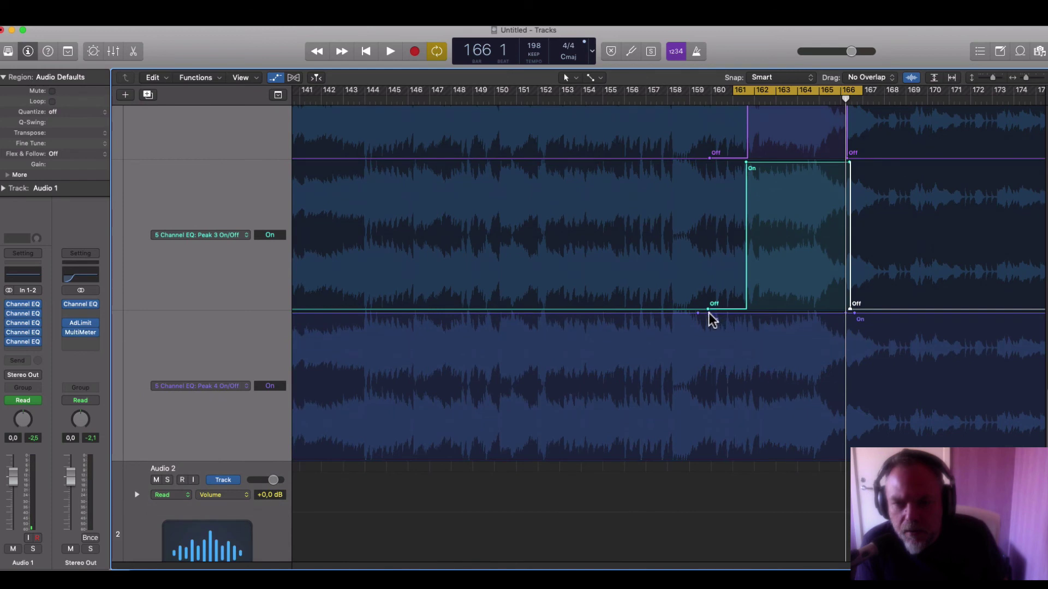
drag(708, 314, 702, 436)
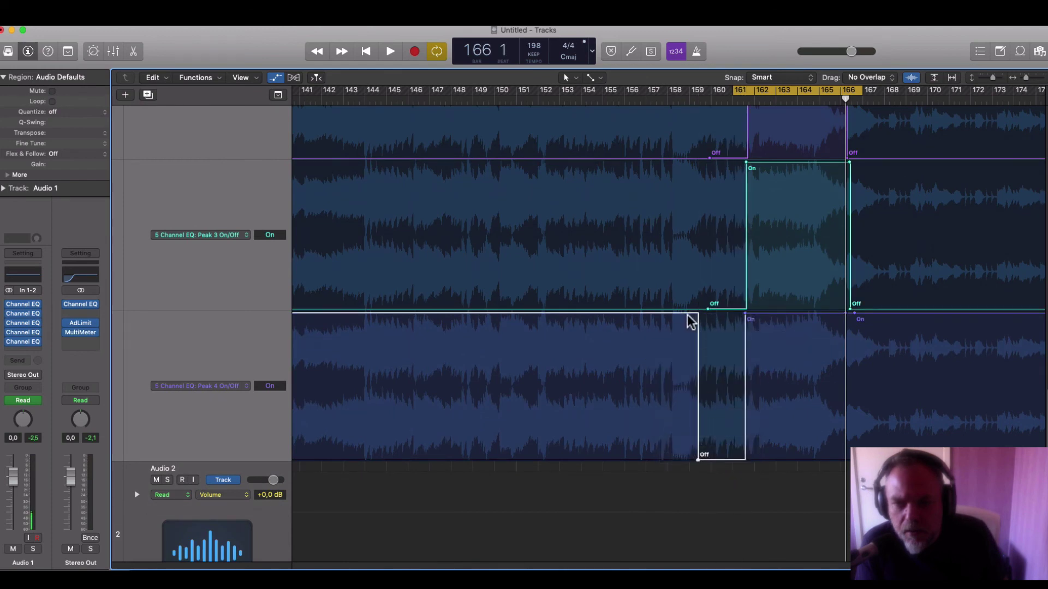
drag(686, 321, 673, 437)
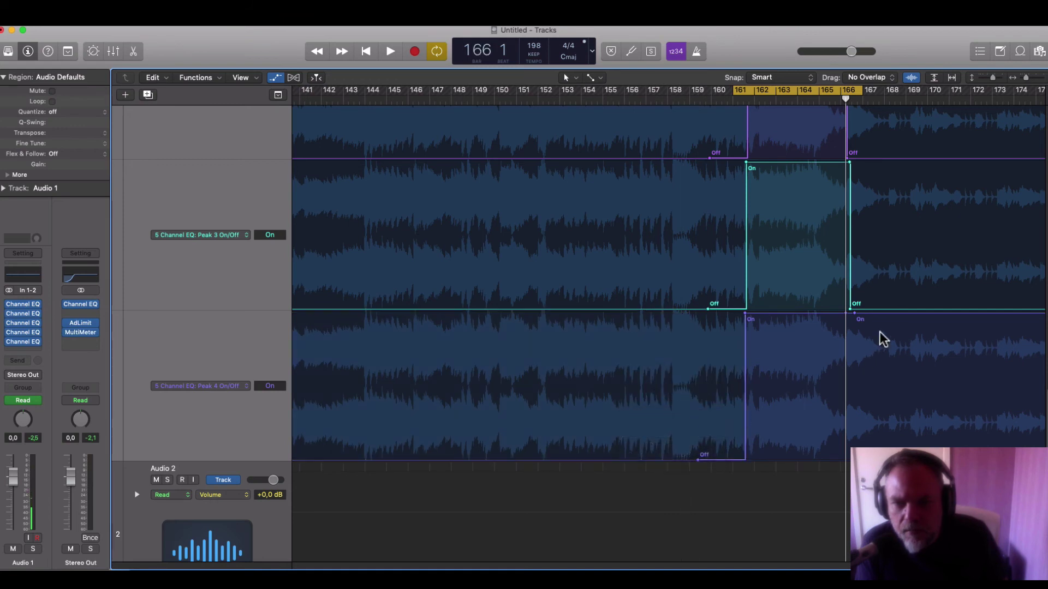
drag(855, 313, 846, 459)
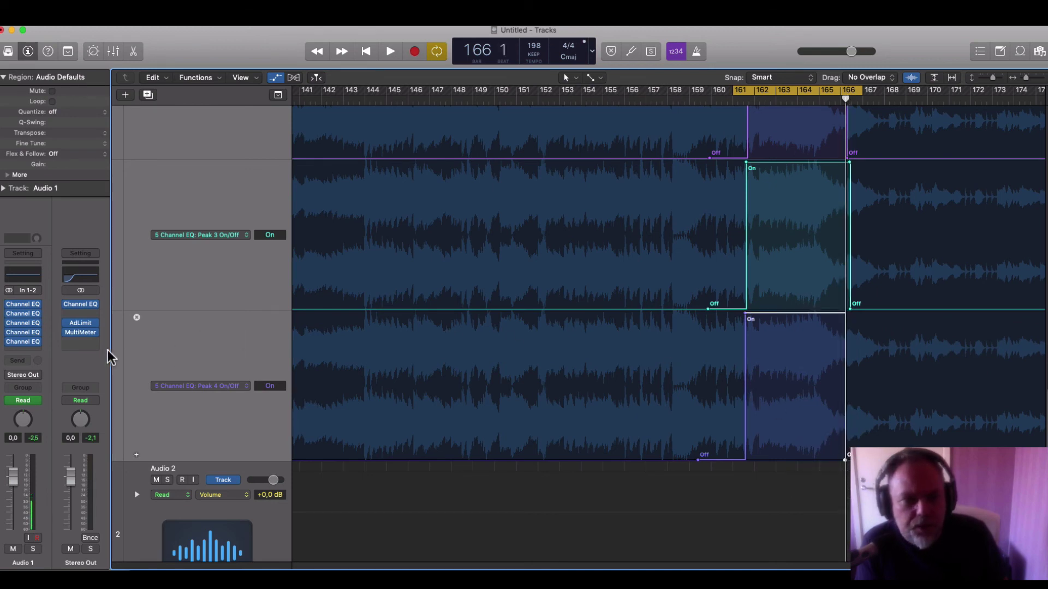
Deepen the fifth Channel EQ's narrow cuts at 3700, 3000, 740 and 2250 Hz to about -5 dB during playback, and close it
click(25, 341)
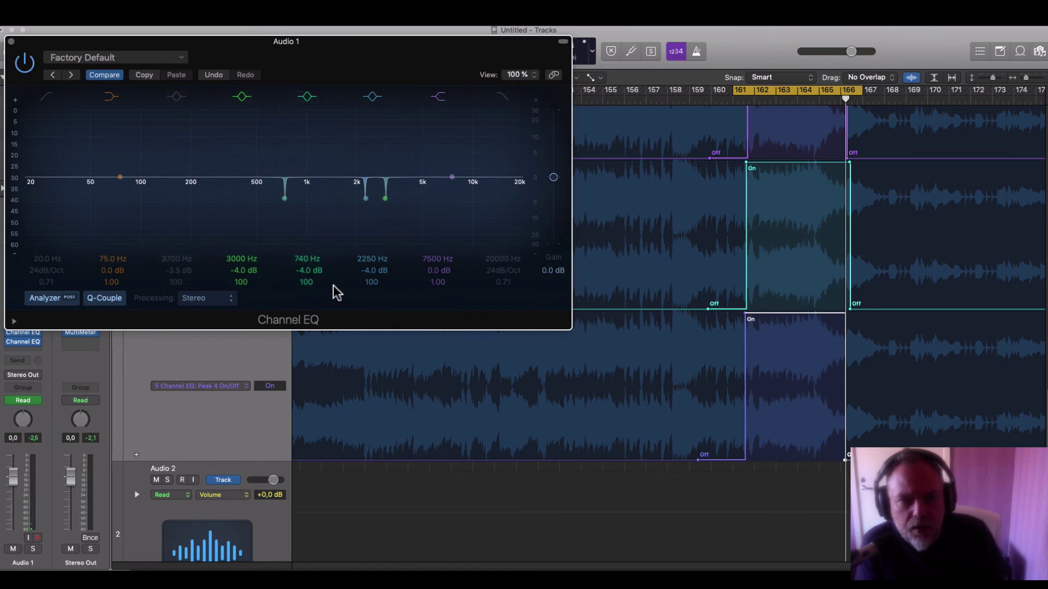
drag(247, 53, 409, 56)
key(space)
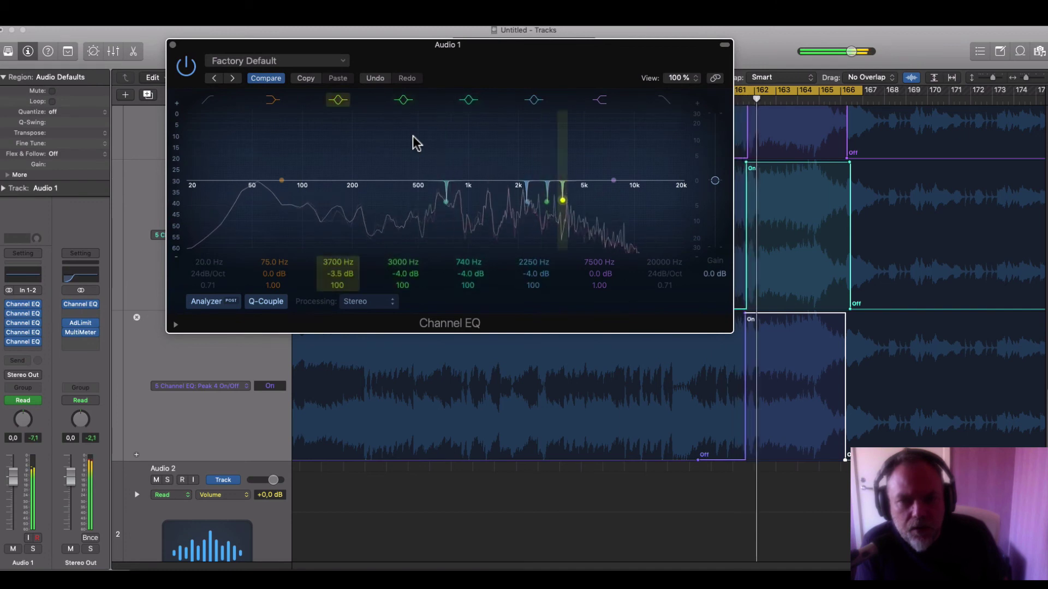
drag(339, 273, 339, 288)
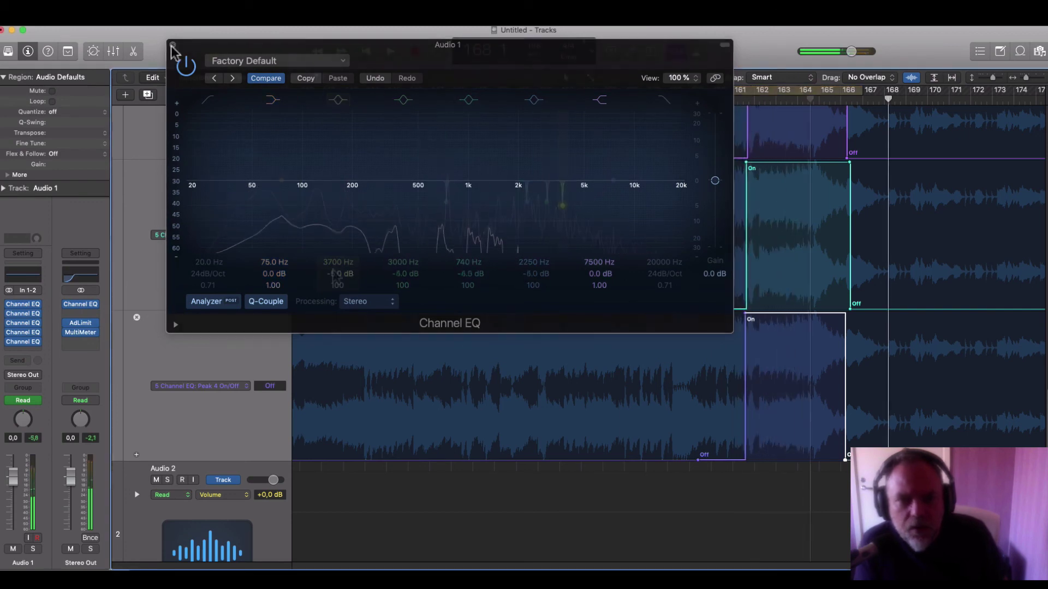
click(172, 45)
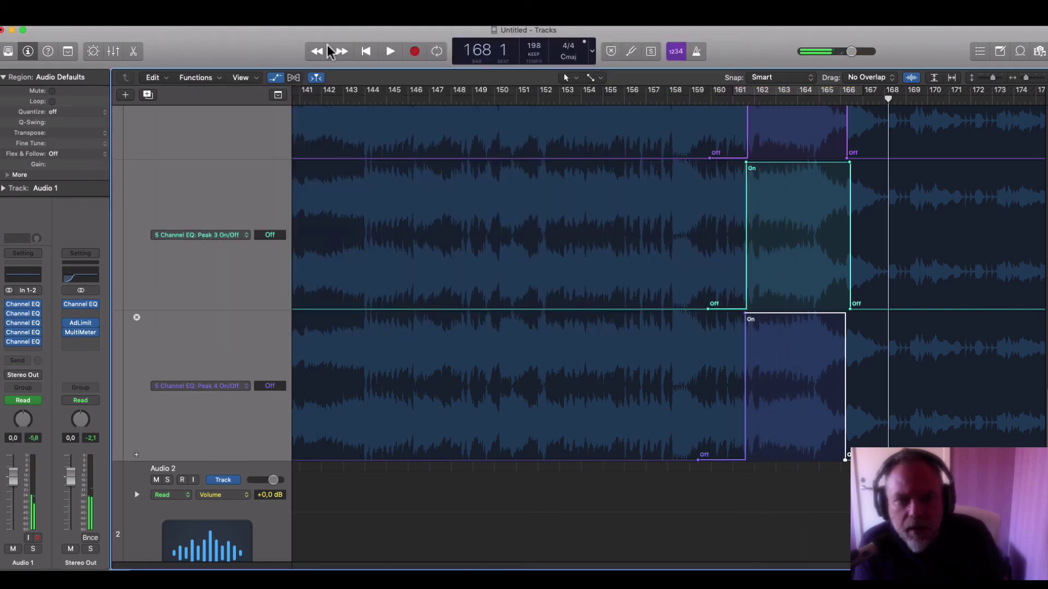
Play Audio 1 from bar 158 to about bar 171 without cycling to check the automated EQ section and review the first automation lanes
click(678, 102)
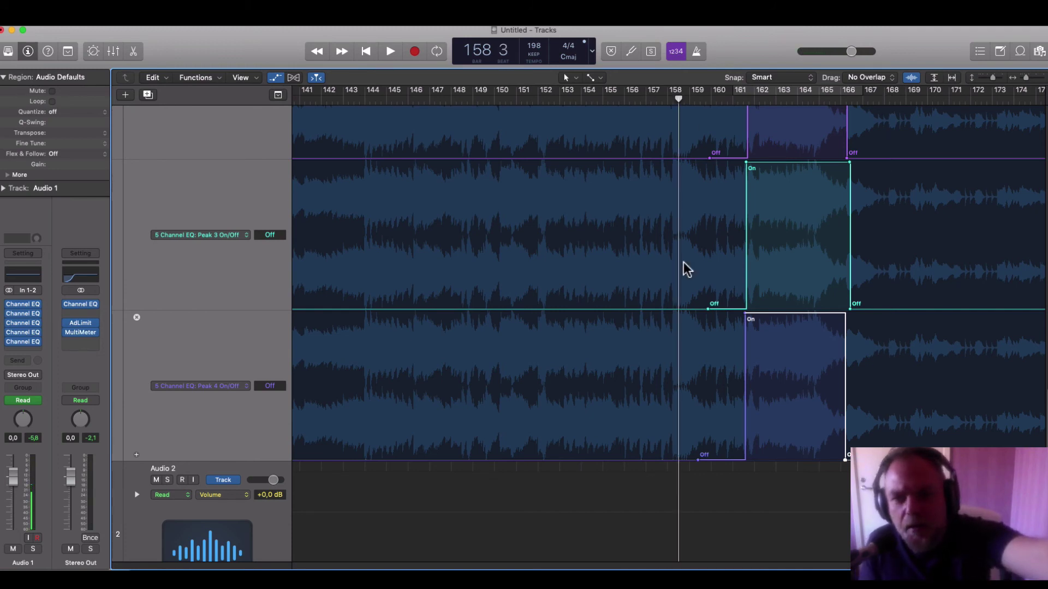
key(space)
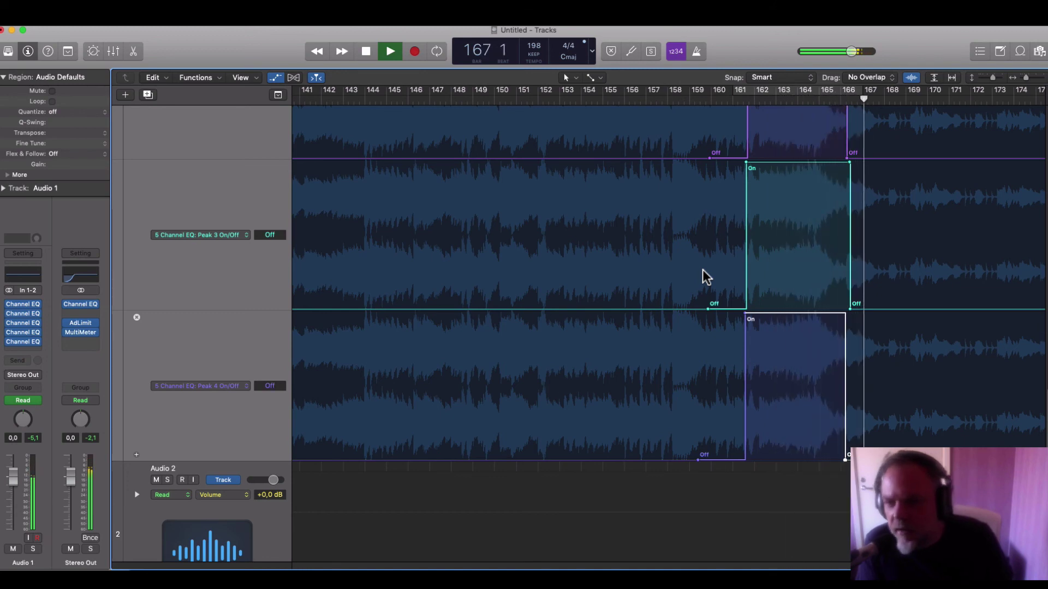
scroll(702, 269, up, 5)
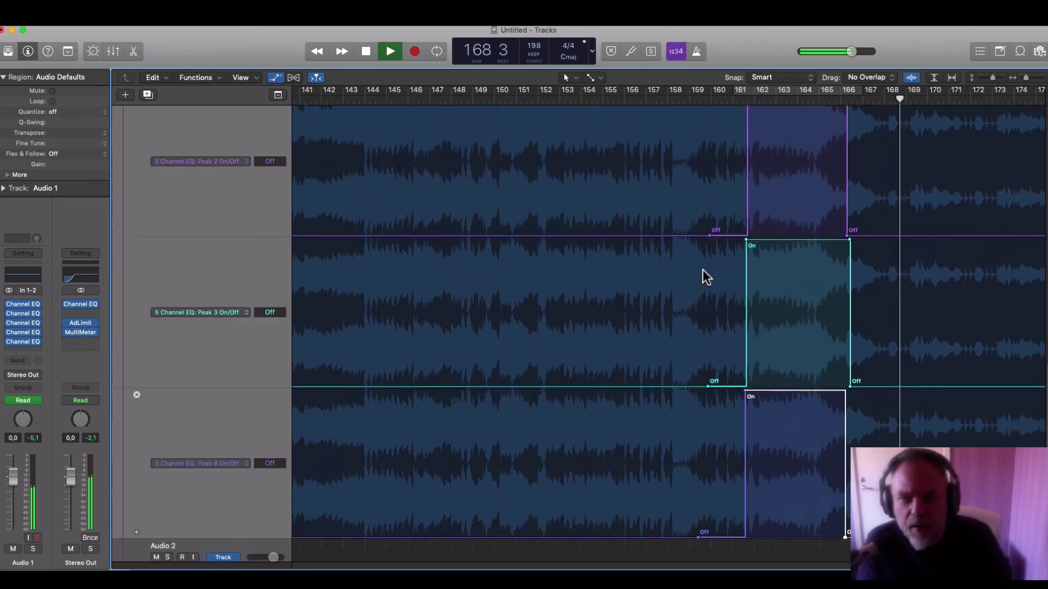
scroll(702, 269, up, 15)
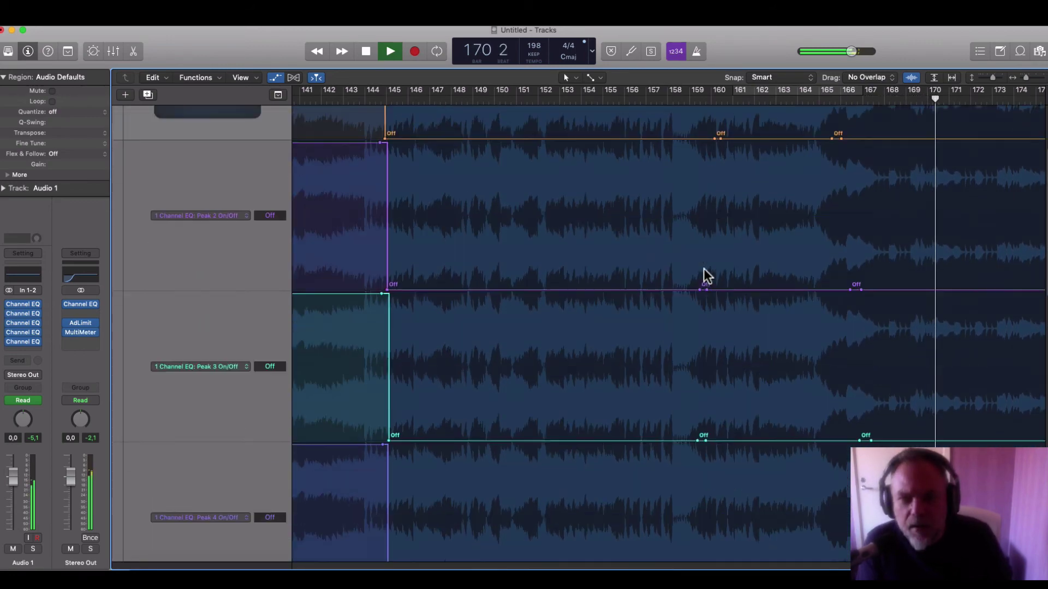
scroll(705, 272, up, 2)
key(space)
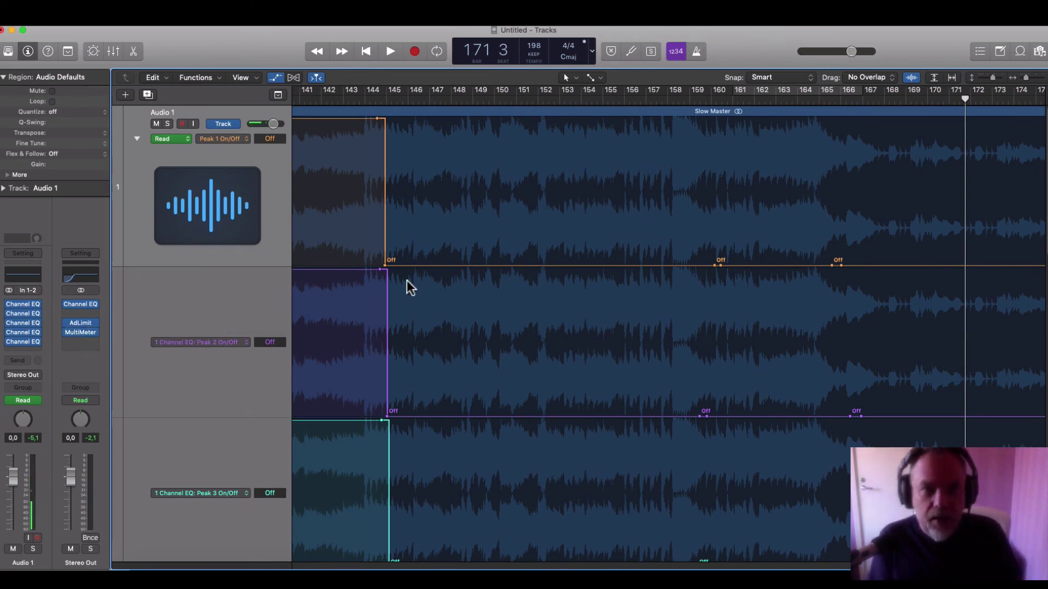
Hide the track automation, fit the whole song in the Tracks area and place the playhead at about bar 3
click(276, 79)
key(super+Left)
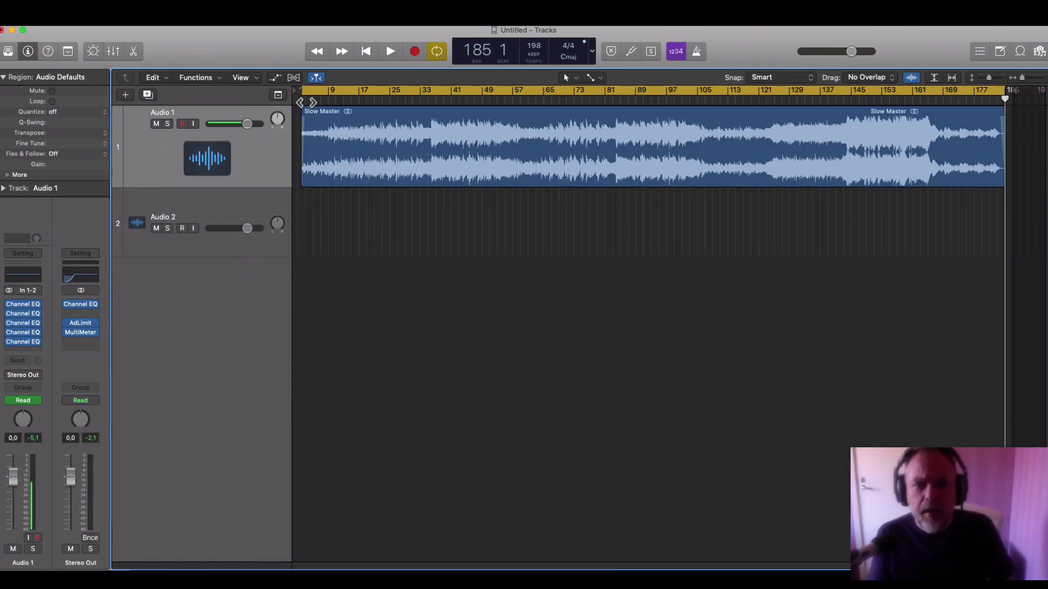
click(306, 103)
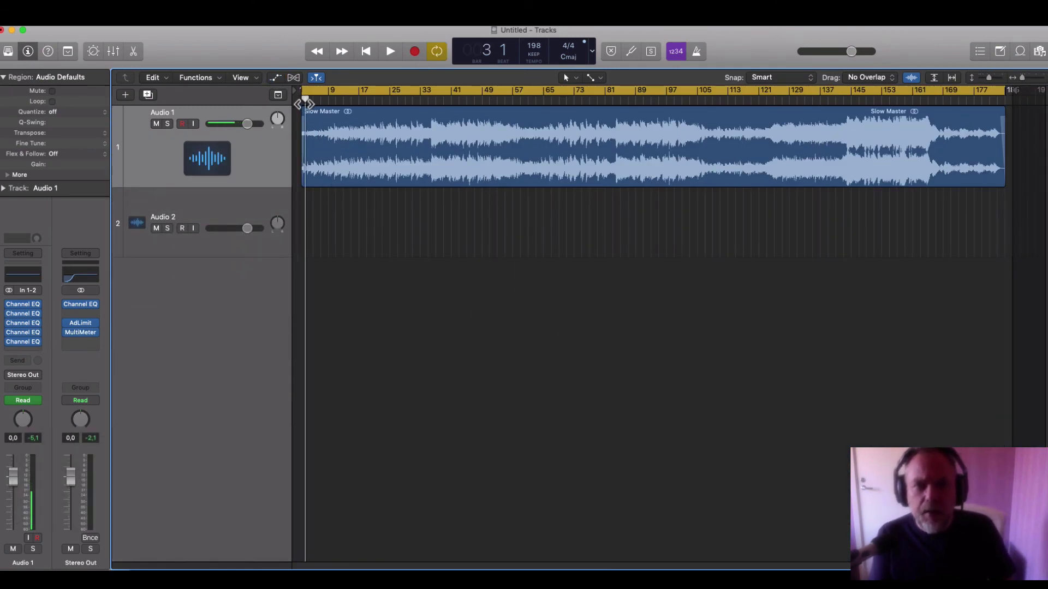
Open the Adaptive Limiter and MultiMeter on Stereo Out, keep the meter level on Peak & RMS, and play the song to read its loudness
click(80, 322)
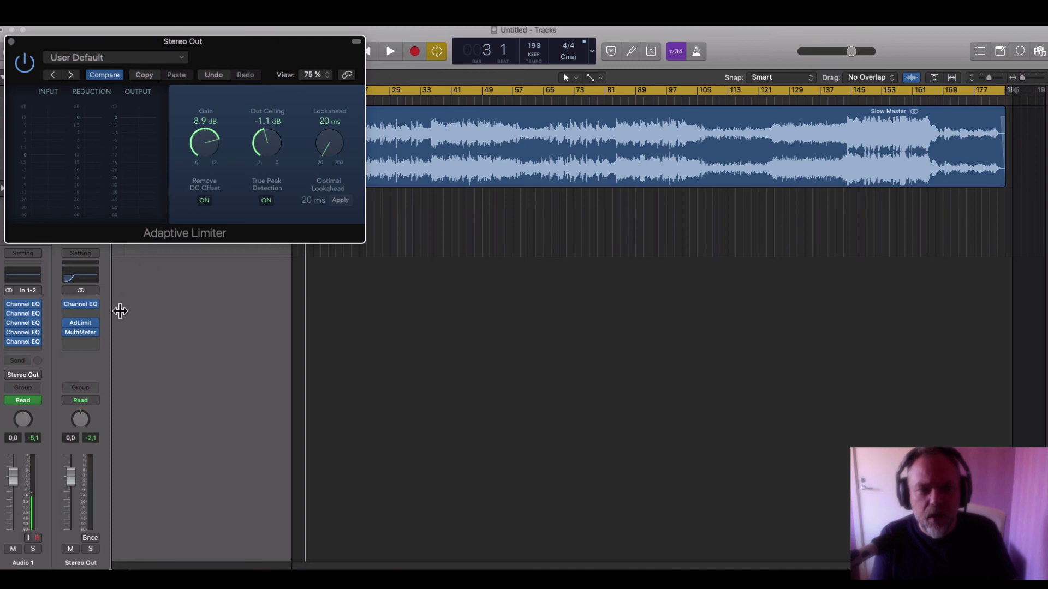
click(80, 333)
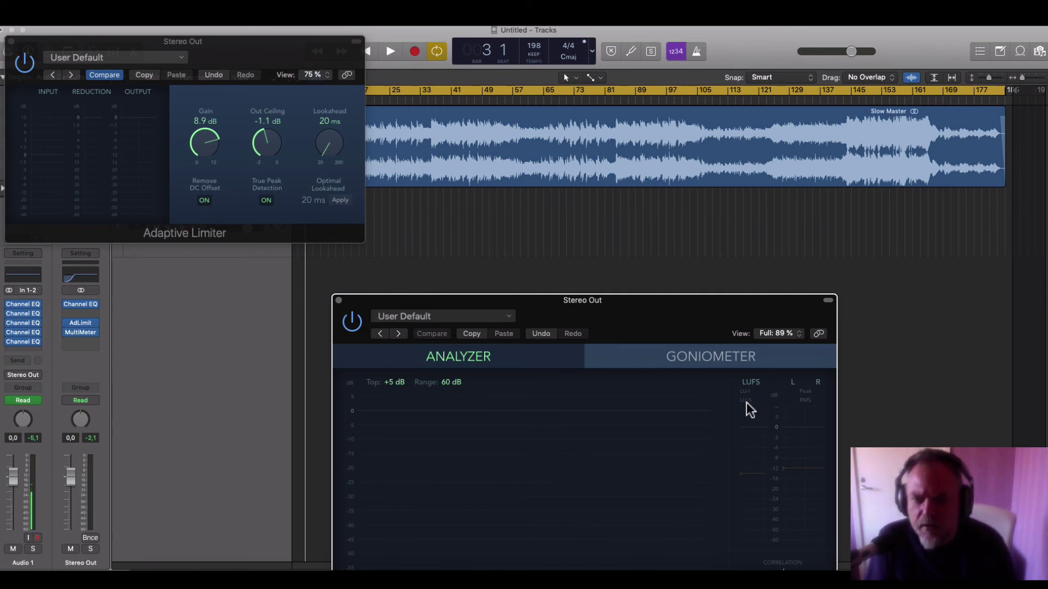
drag(622, 300, 661, 154)
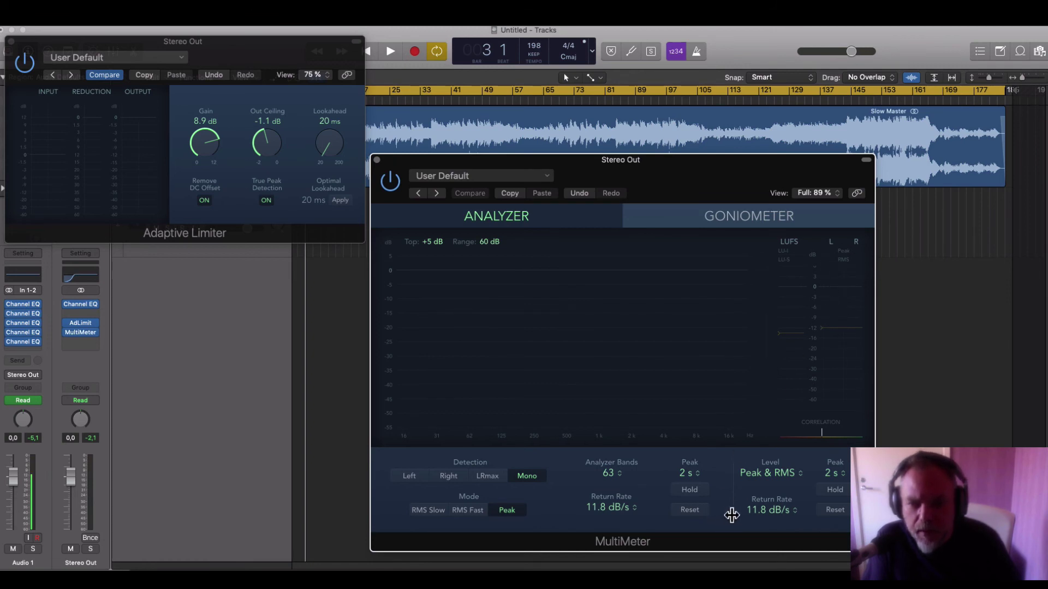
click(757, 473)
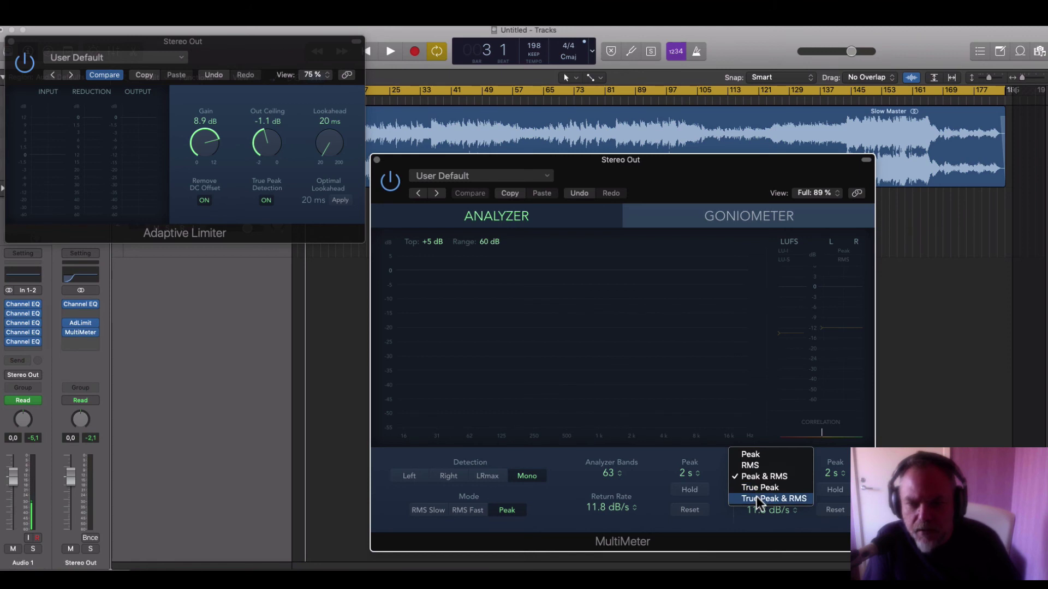
click(757, 476)
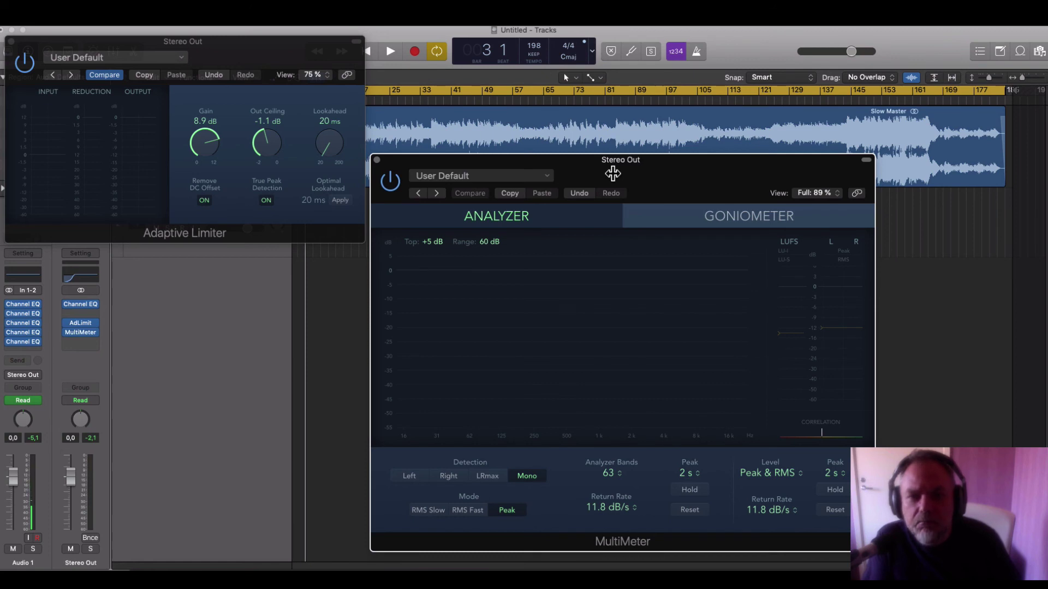
key(space)
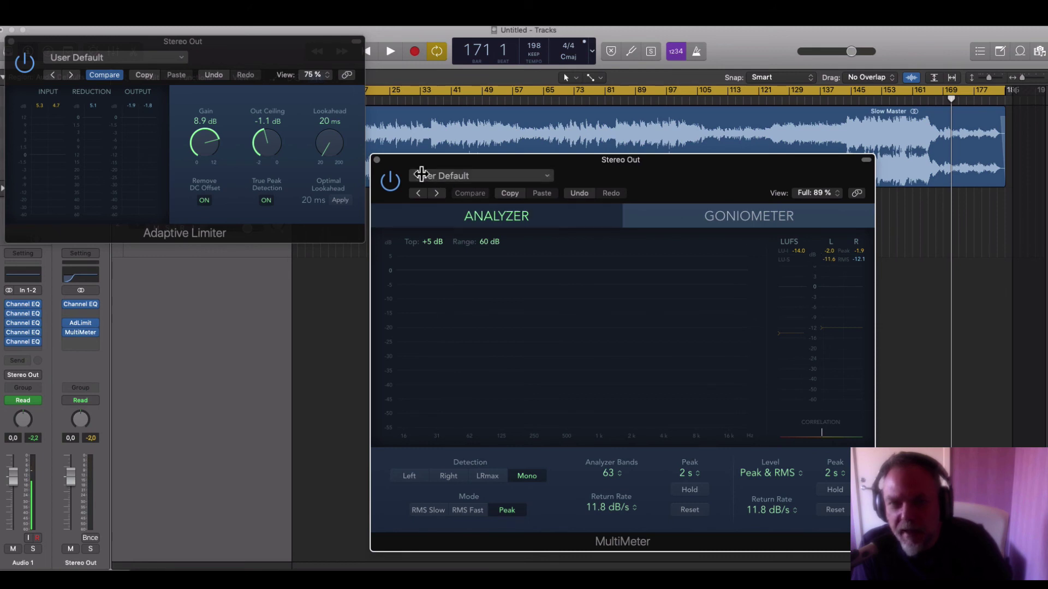
Set the Adaptive Limiter's Out Ceiling to -0.7 dB and Gain to 8.2 dB, check playback with the MultiMeter reset, and close both plug-ins
click(264, 149)
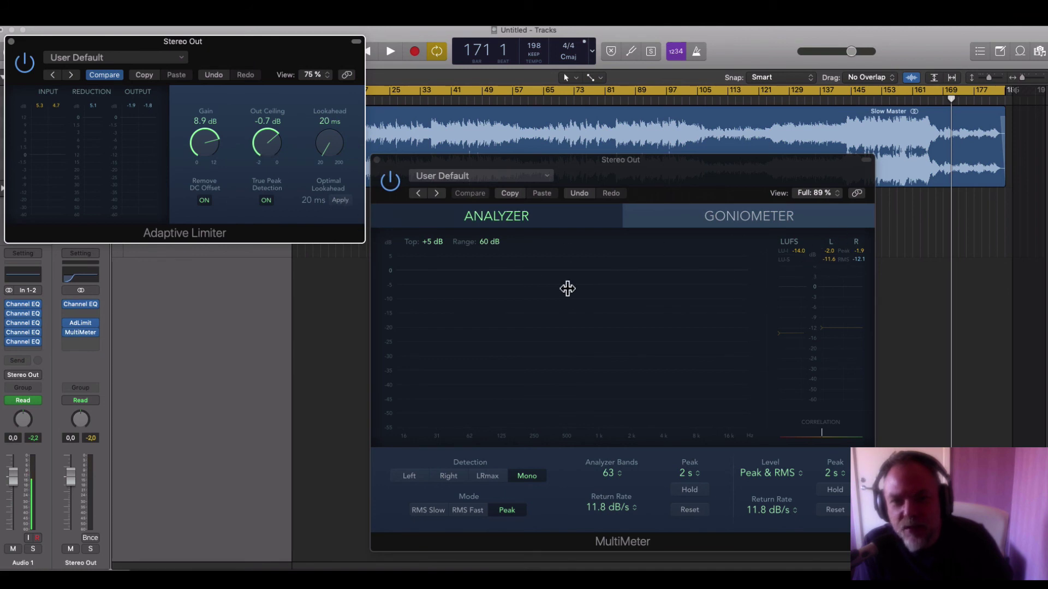
click(800, 252)
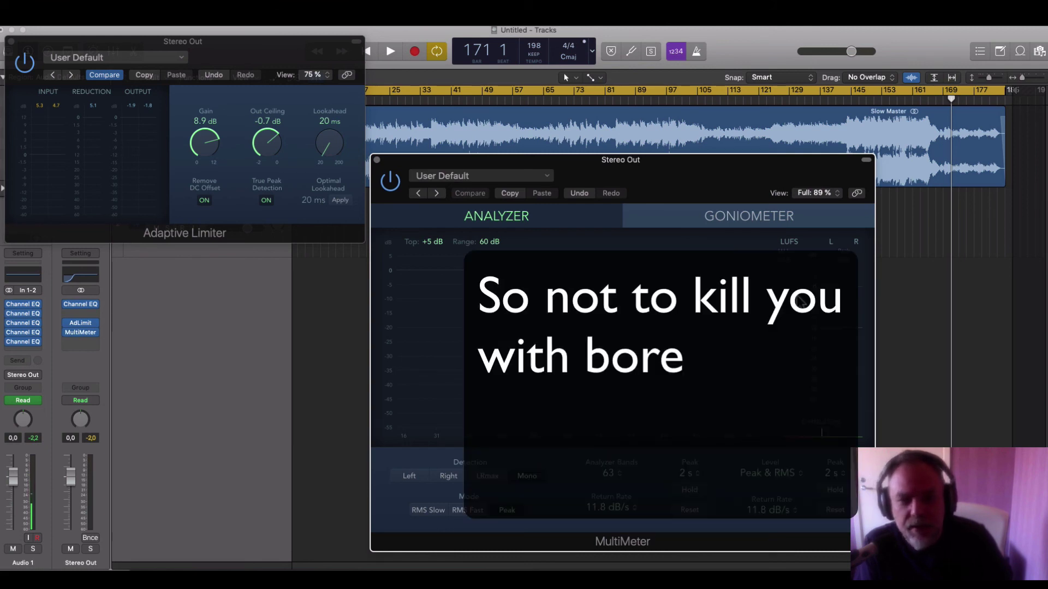
key(space)
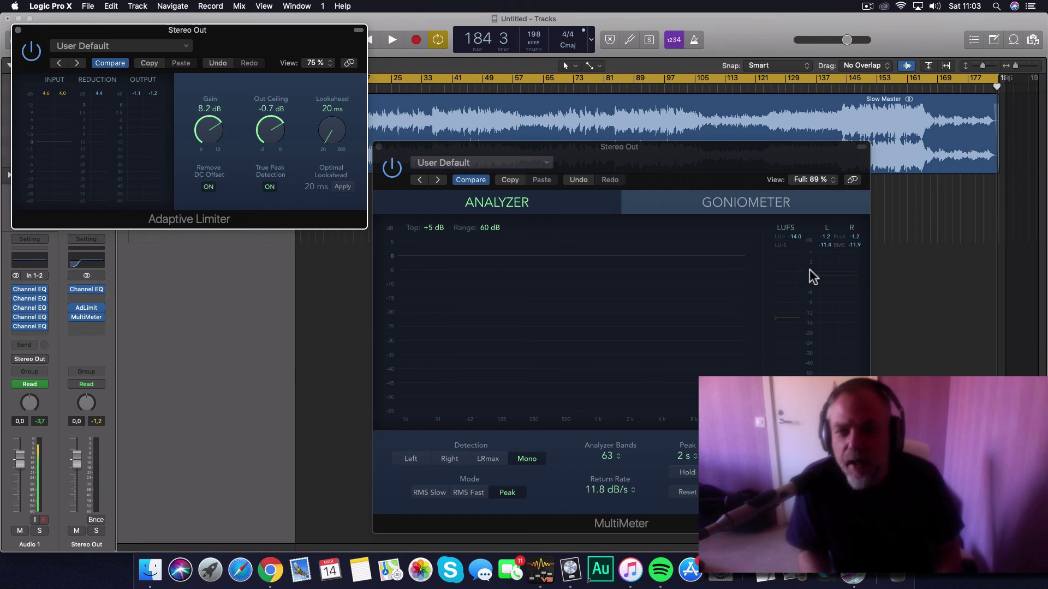
click(19, 32)
click(378, 147)
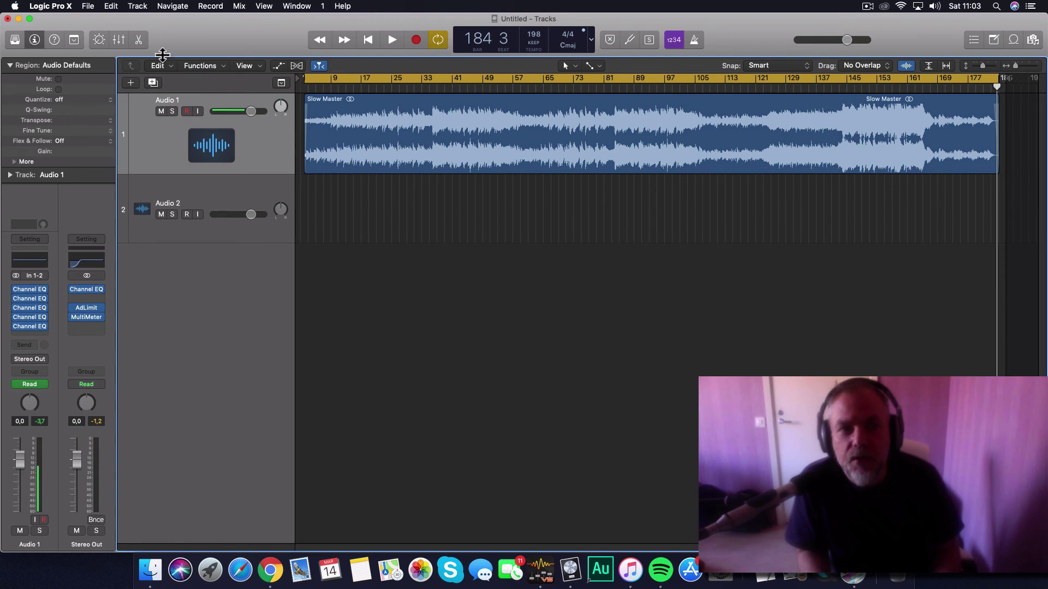
Bounce the project as a PCM Wave file at 16 Bit and 44100 with POW-r #1 (Dithering), in Realtime mode
click(88, 7)
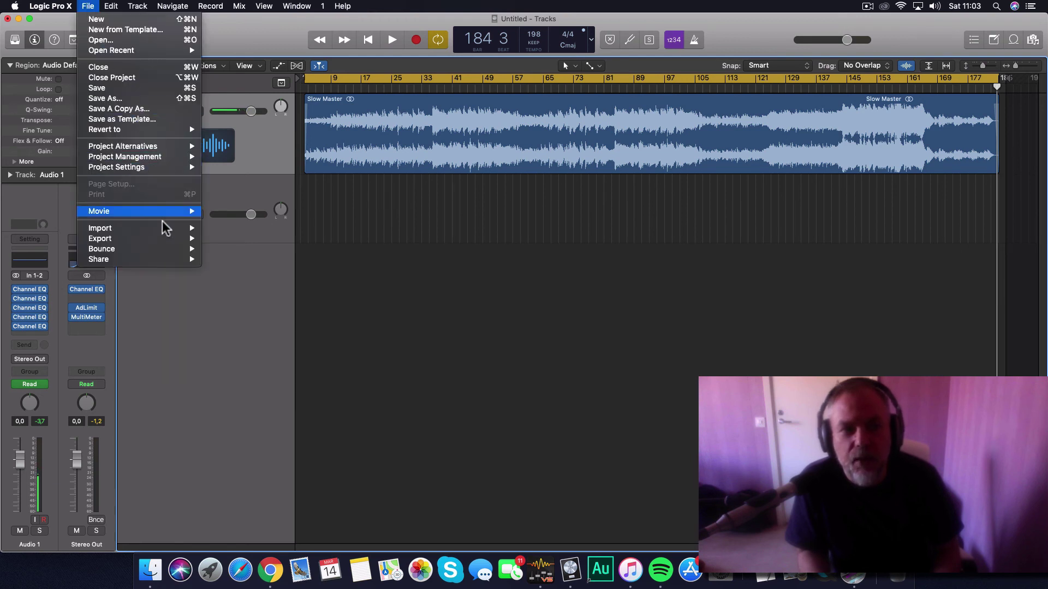
mouse_move(161, 254)
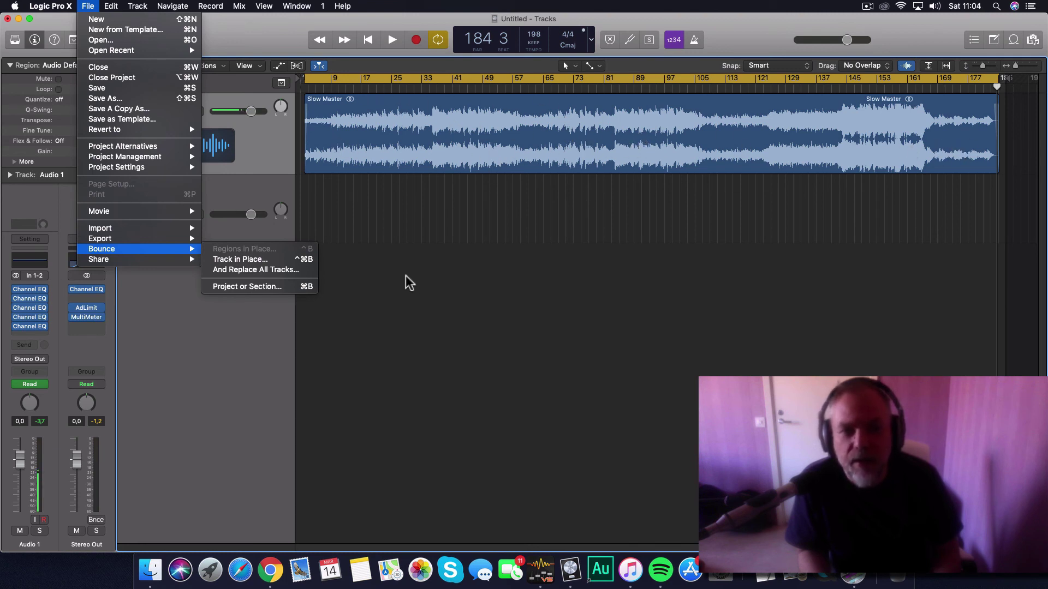
click(257, 289)
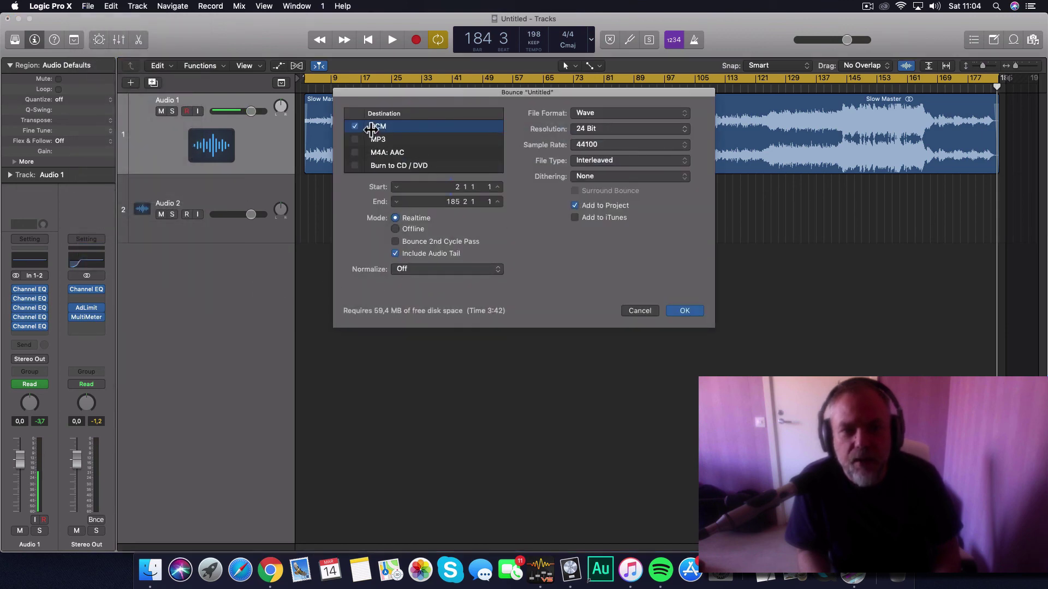
click(592, 130)
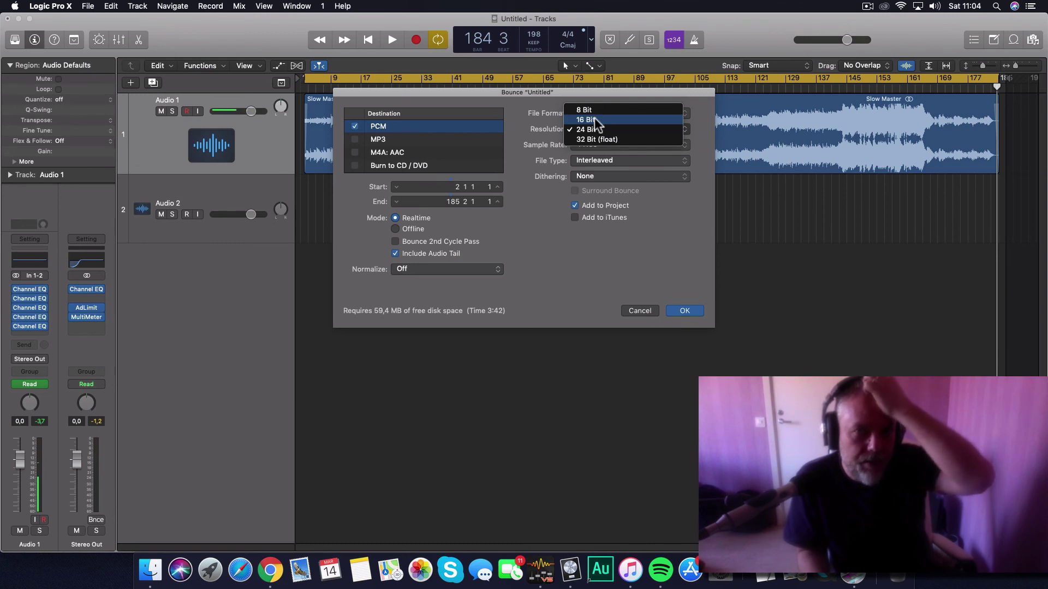
click(595, 119)
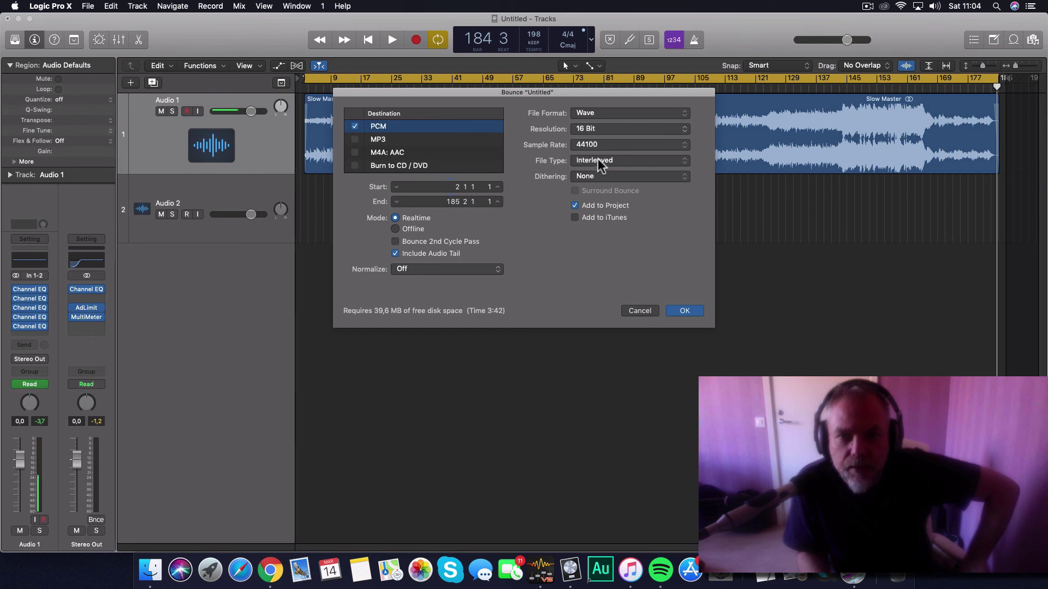
click(597, 178)
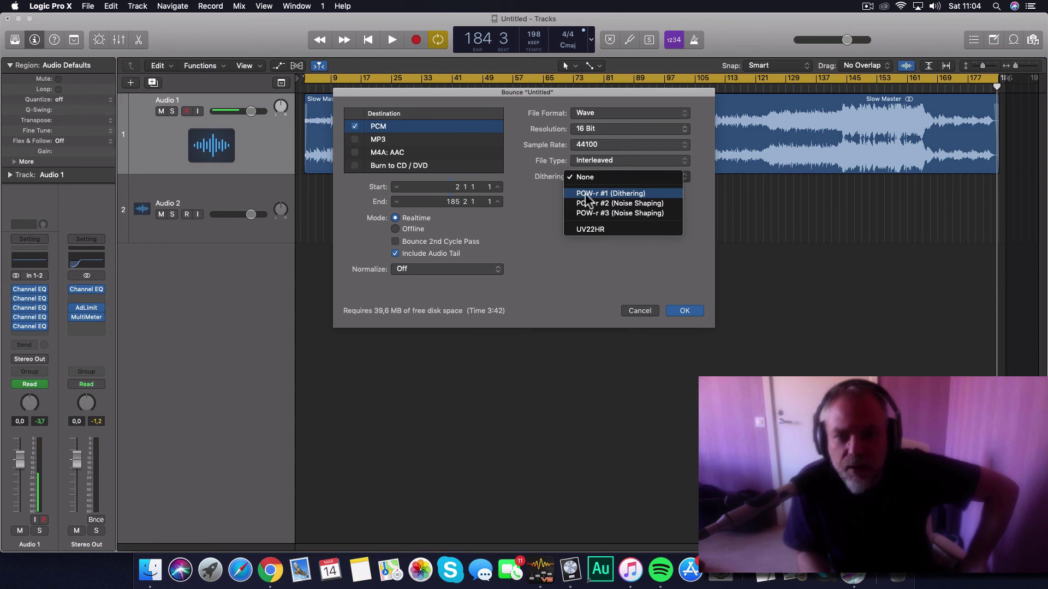
click(589, 194)
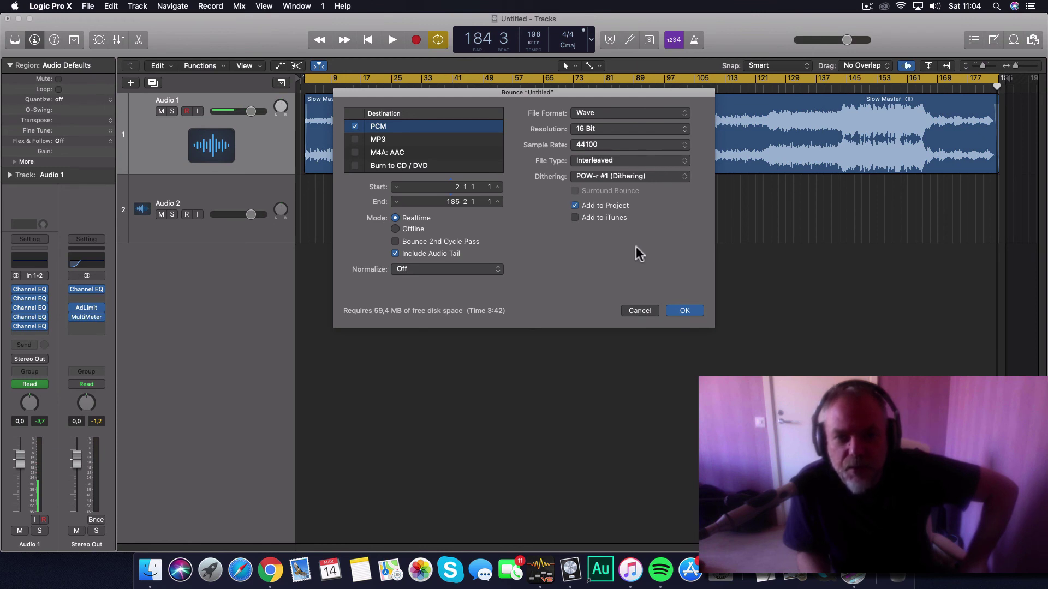
click(682, 311)
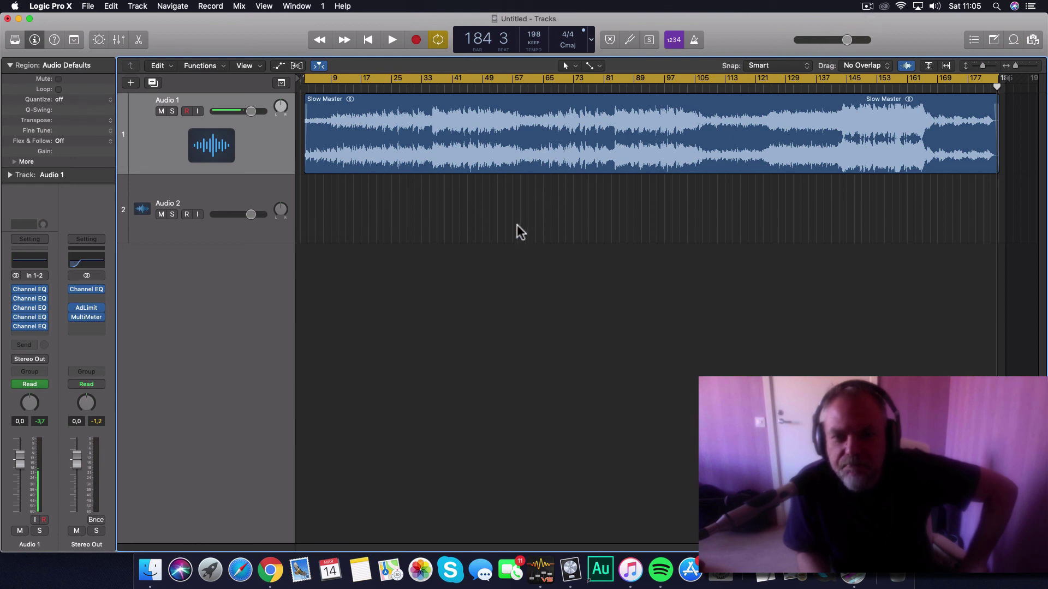
Create a folder named Masters inside projekt > Black Sheep Commuion as the bounce's destination
key(super+s)
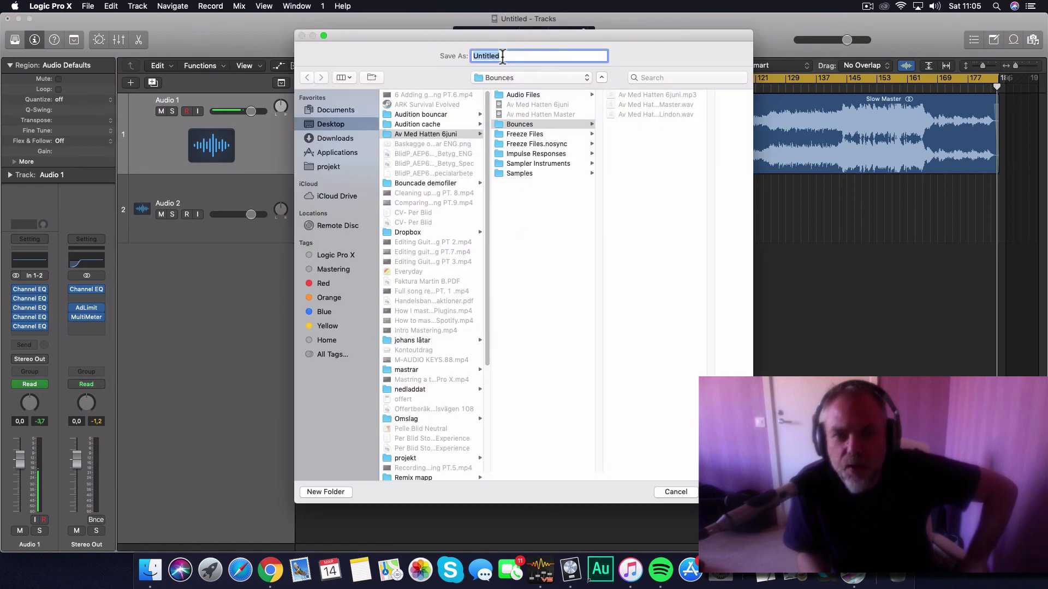
scroll(420, 179, down, 5)
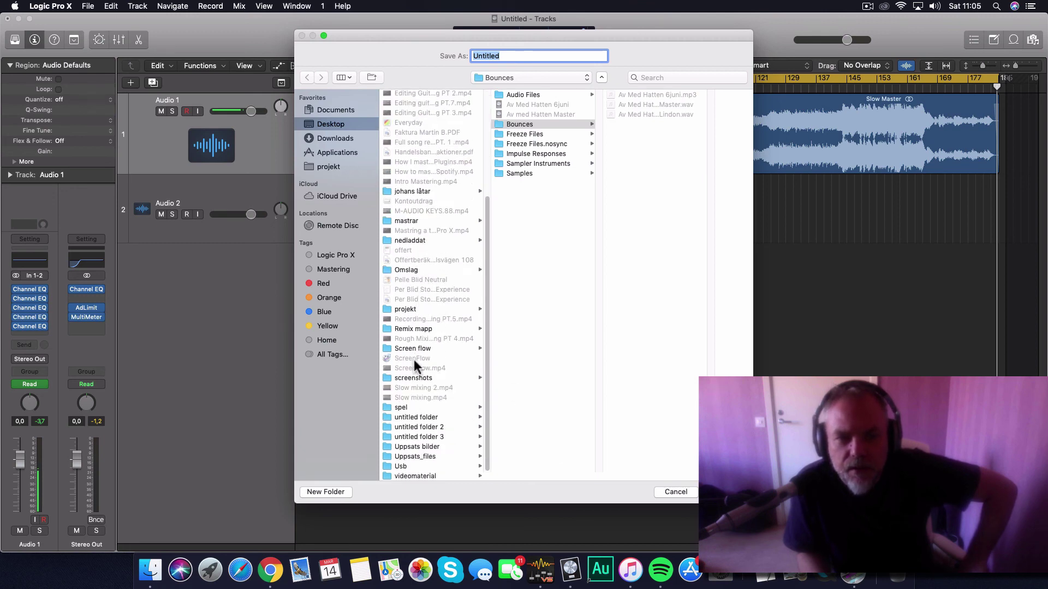
scroll(414, 359, up, 5)
scroll(414, 359, down, 5)
click(325, 165)
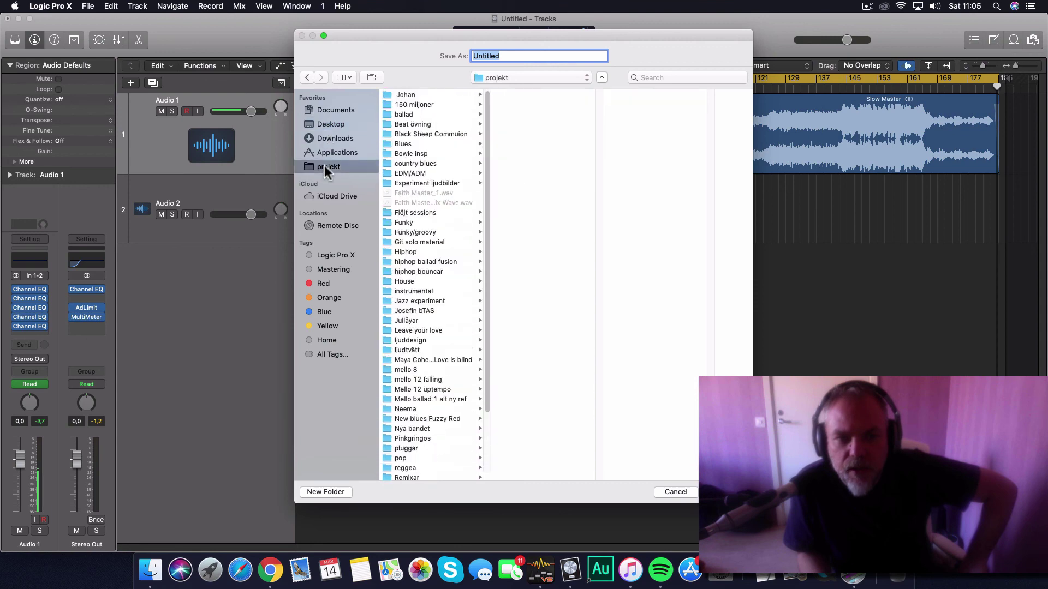
click(433, 132)
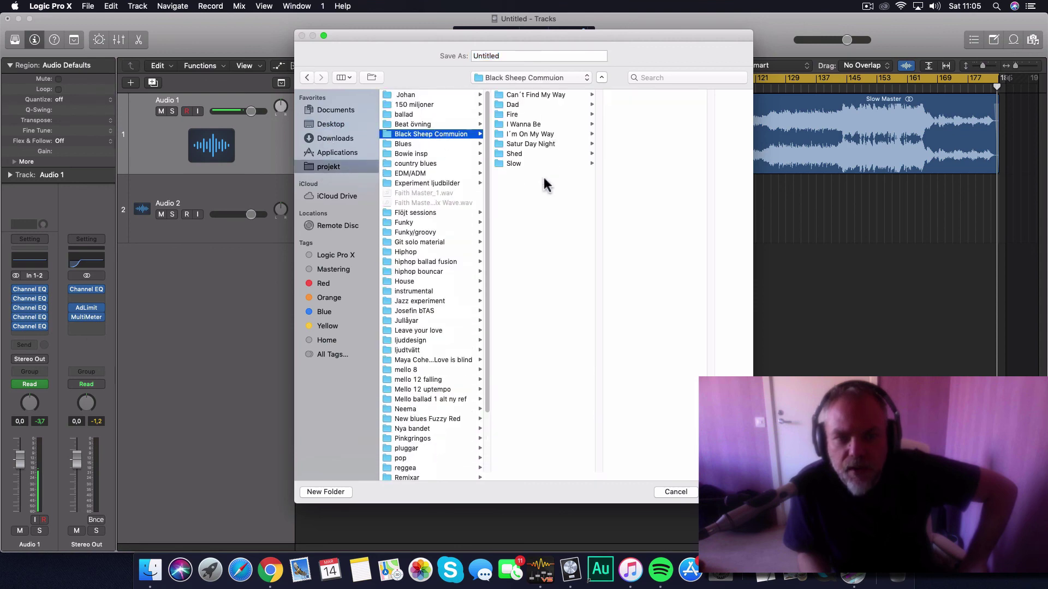
click(325, 492)
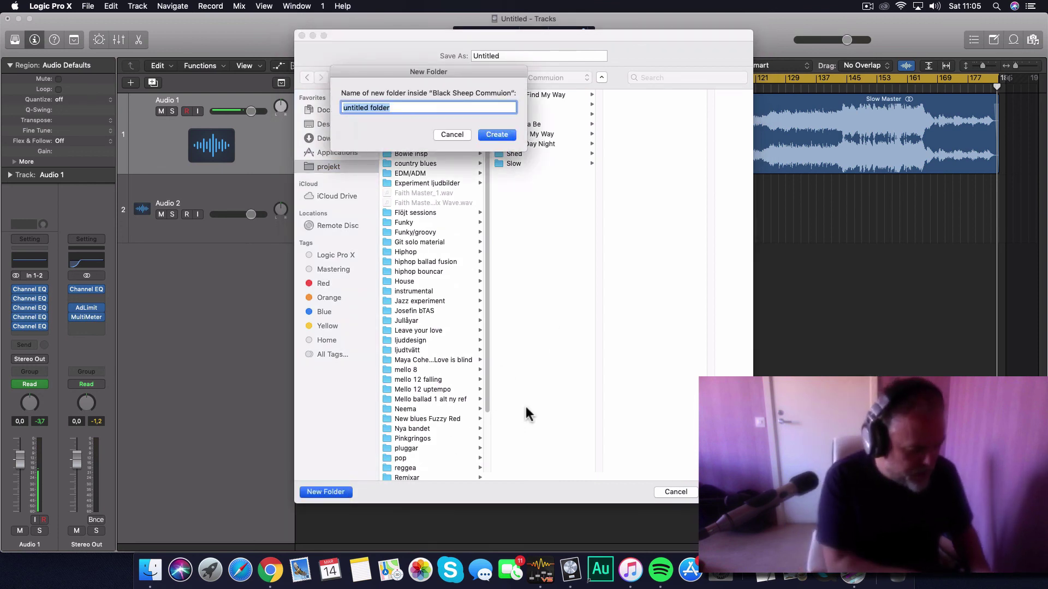
text(Masters)
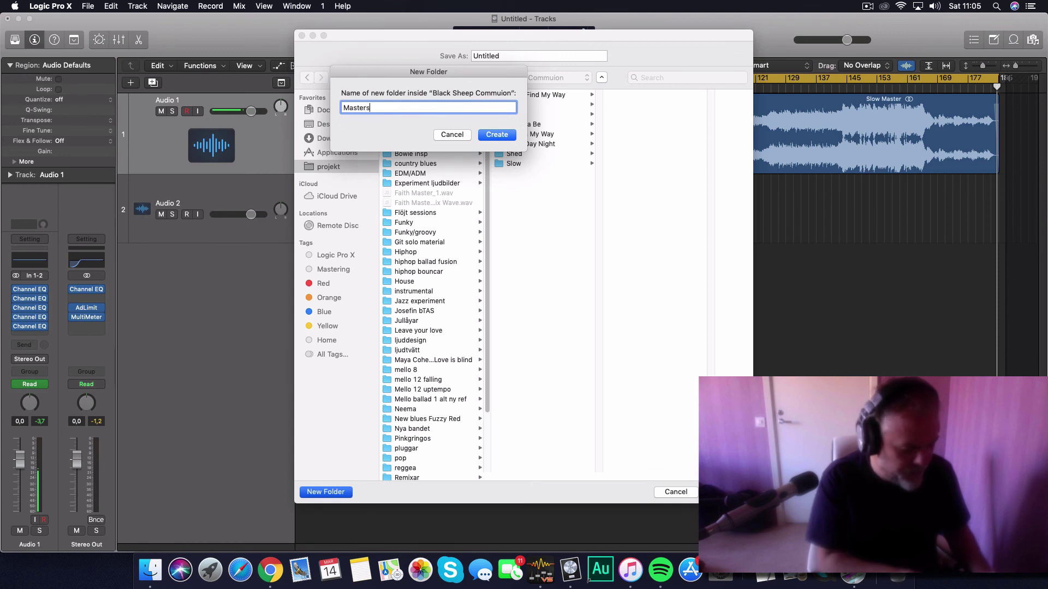
key(Return)
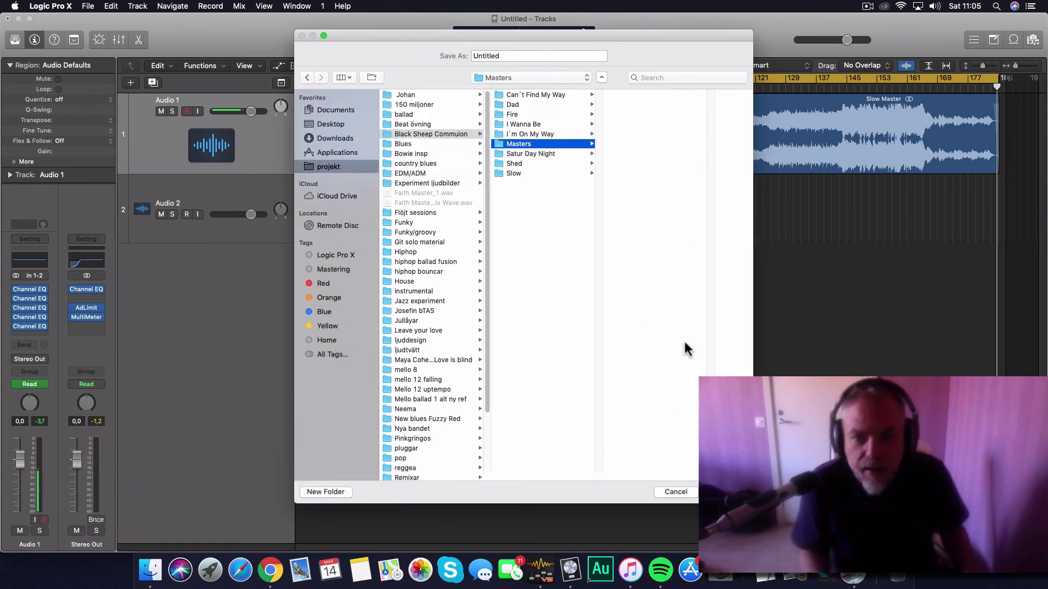
Name the bounce file Slow and save it in the Masters folder, letting the realtime bounce run to the end
double_click(521, 55)
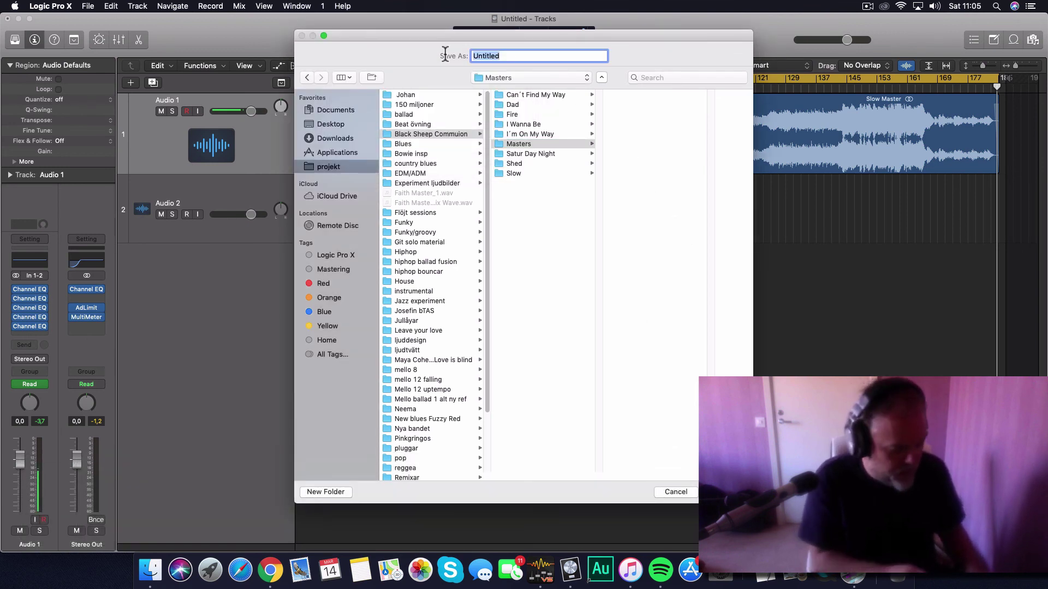
text(Slow)
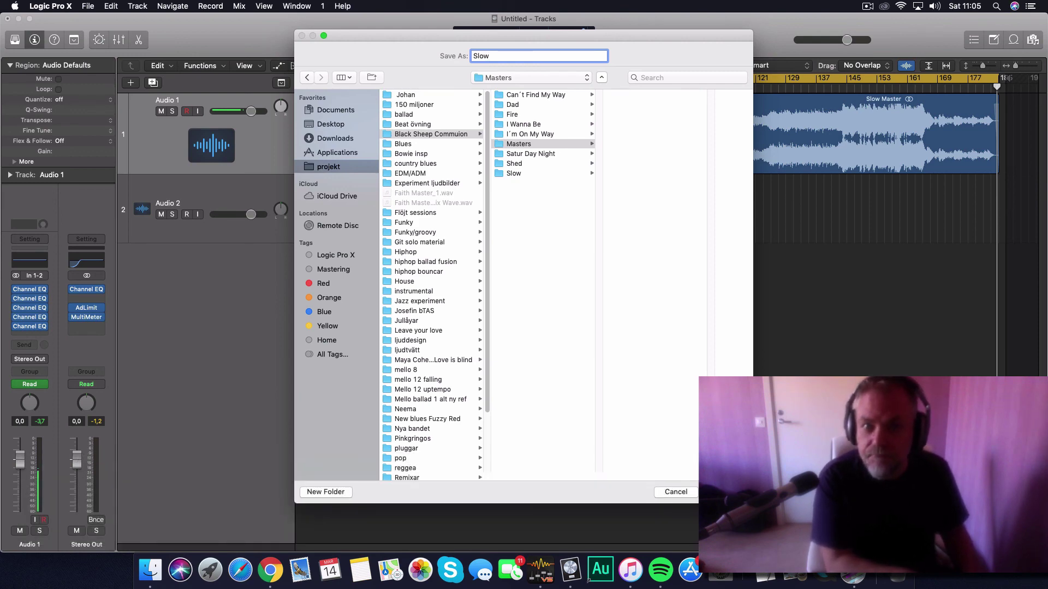
key(Return)
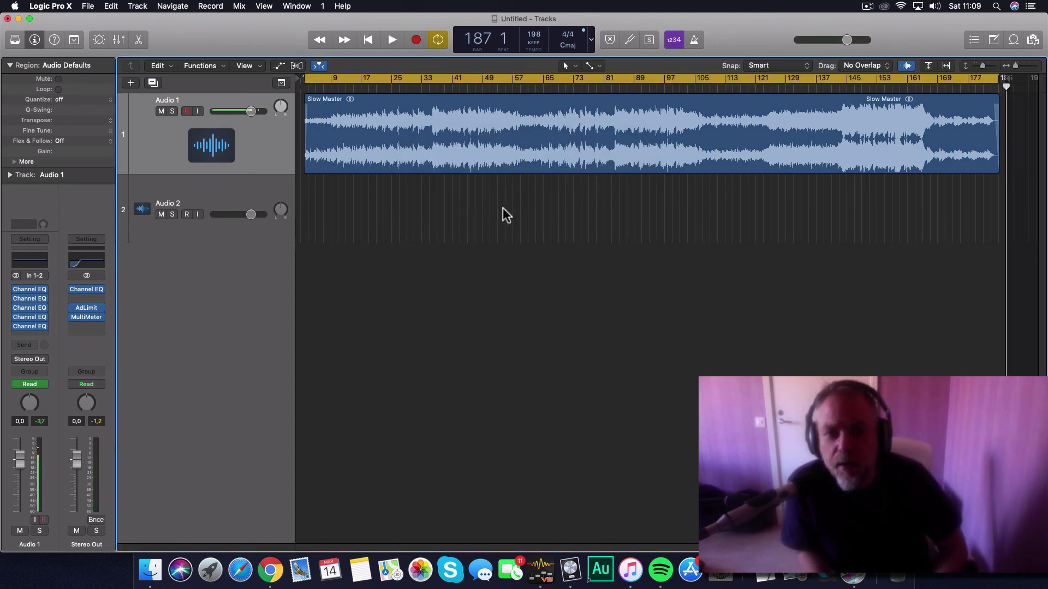
Import Slow.wav from the Masters folder onto the Audio 2 track at bar 1 and make that track taller
click(238, 192)
key(super+shift+i)
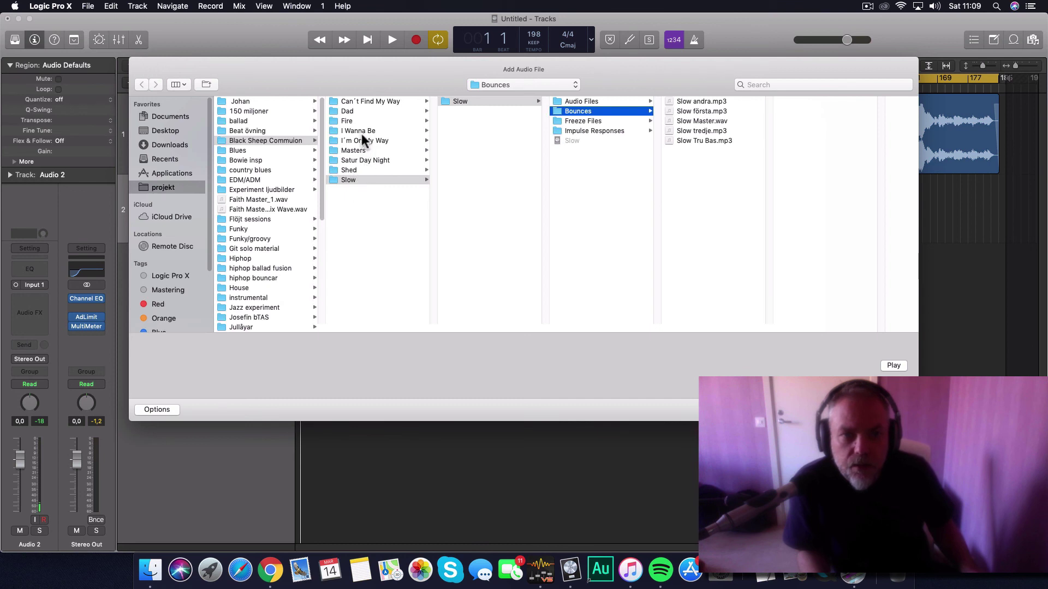
click(359, 152)
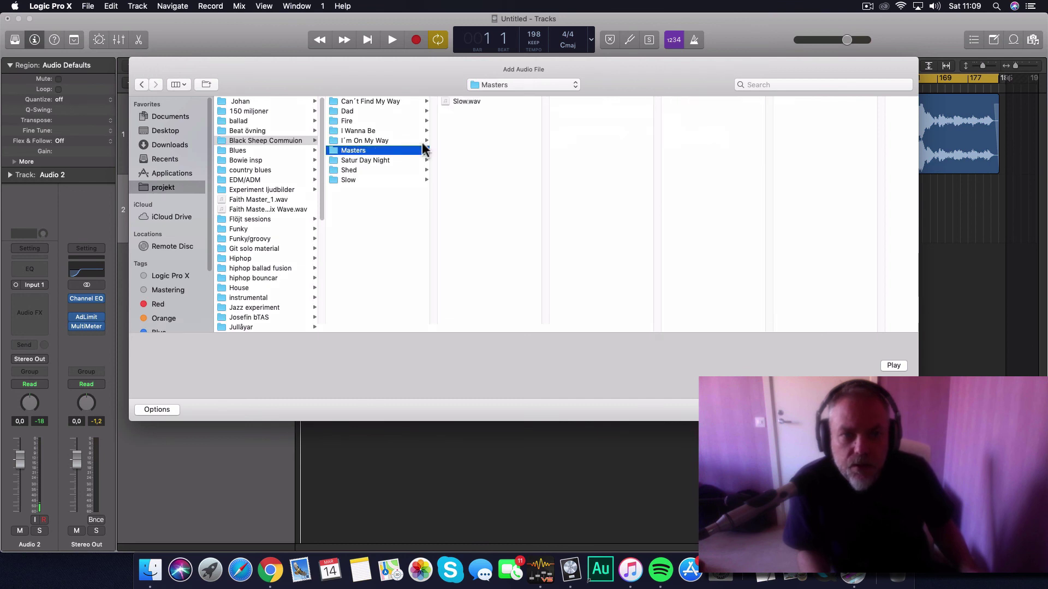
click(461, 101)
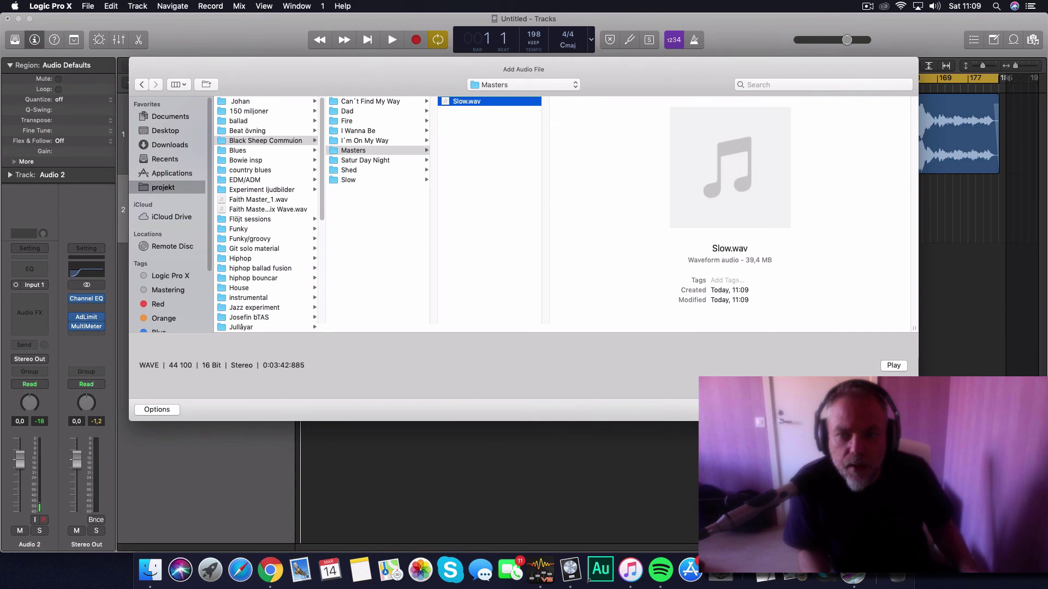
key(Return)
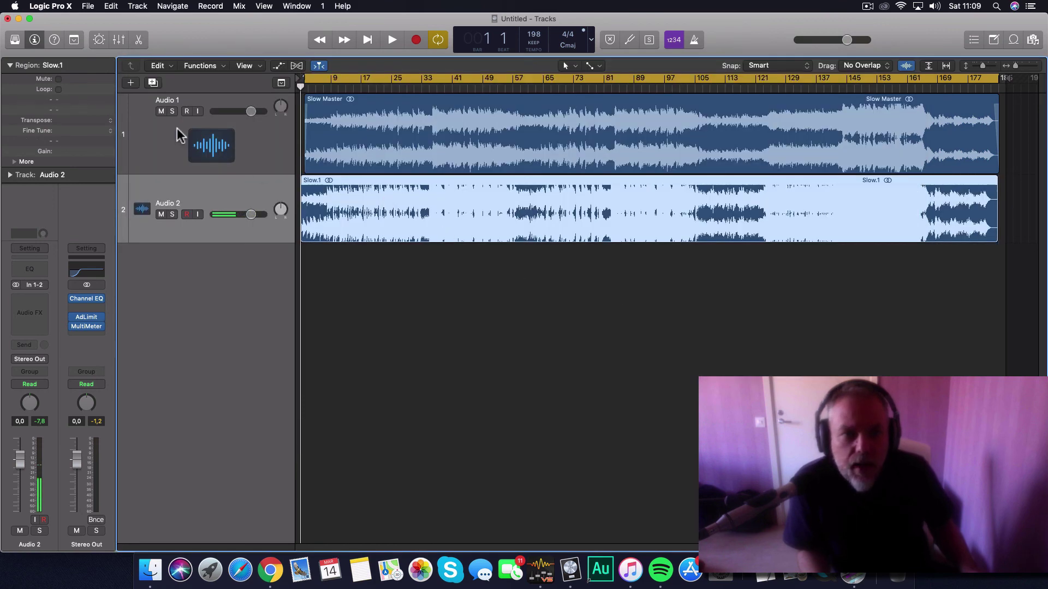
drag(264, 243, 261, 278)
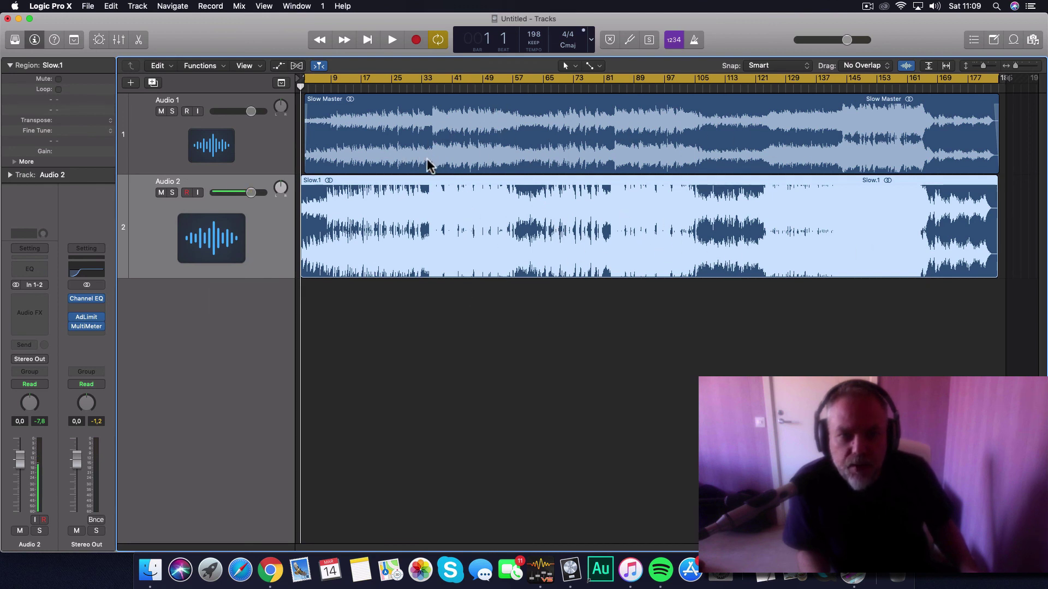
Turn off the waveform magnification and make the Audio 2 track taller to compare the Slow master with the original mix
click(264, 171)
click(274, 215)
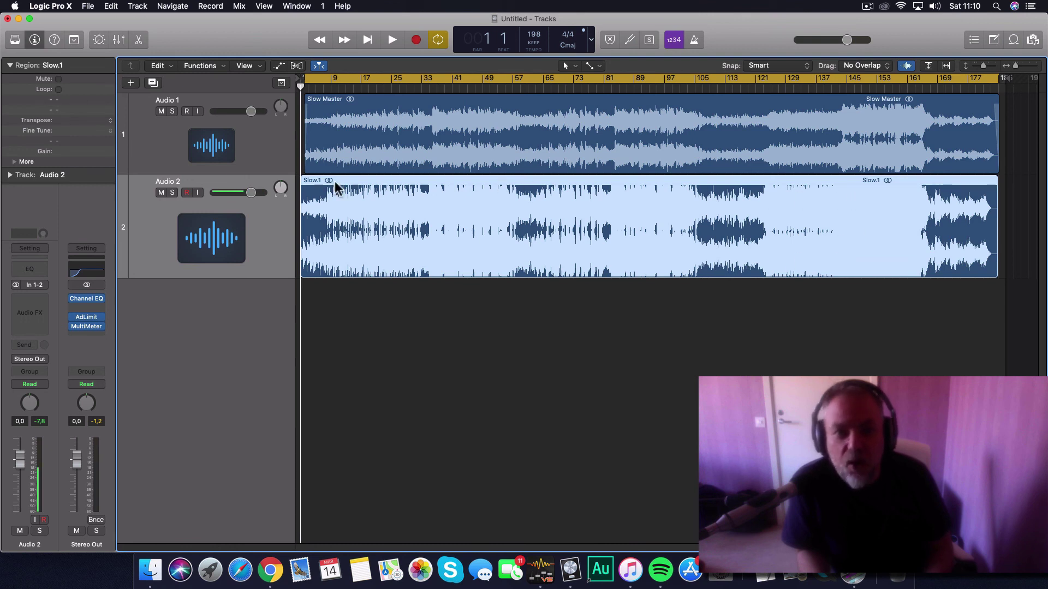
click(907, 67)
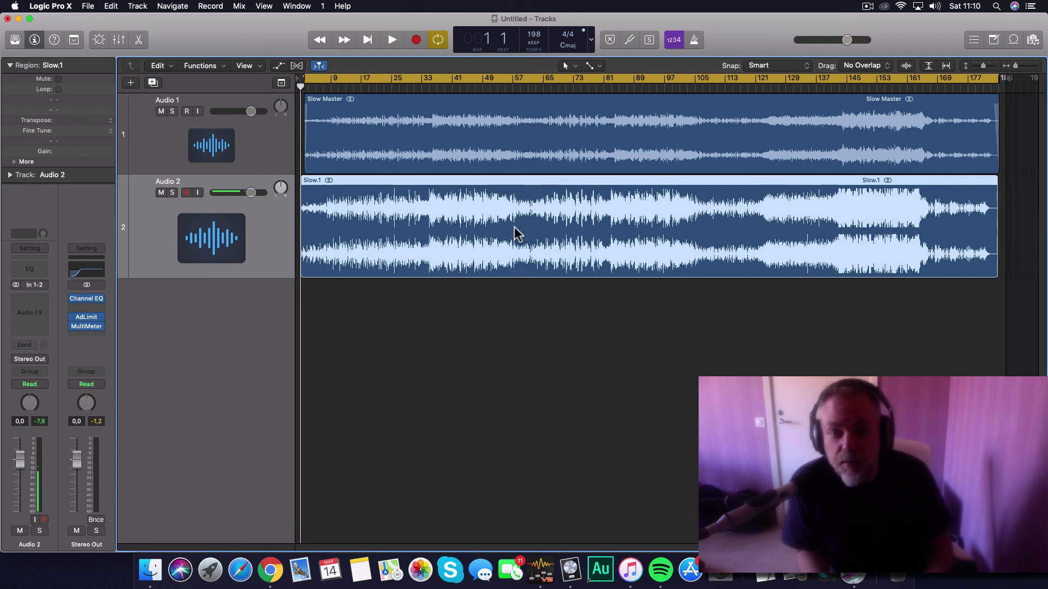
drag(270, 277, 272, 306)
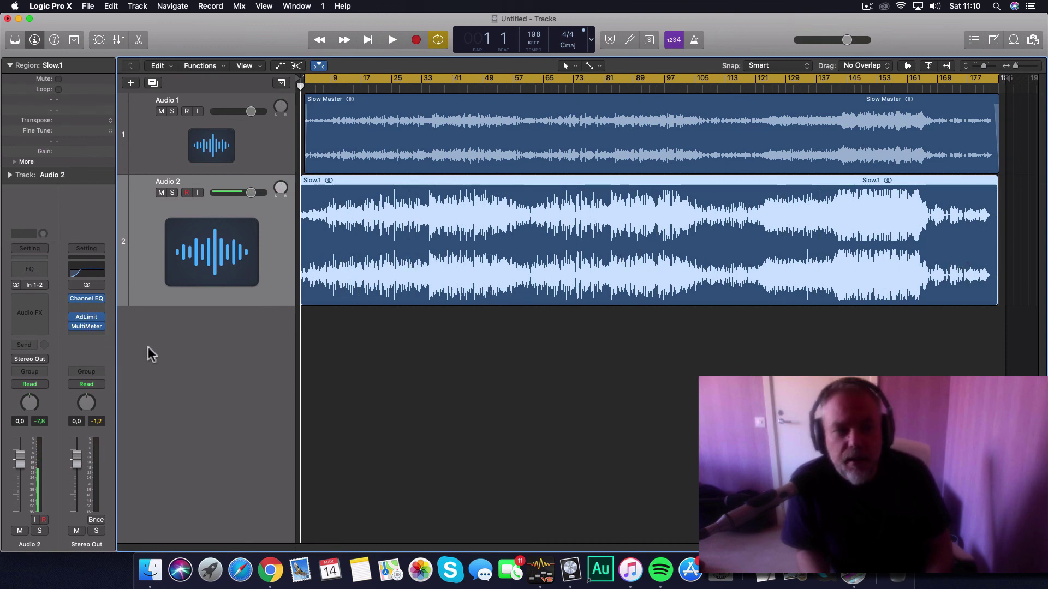
Inspect the first Channel EQ on Audio 1 and the track's Peak 1 On/Off automation, then hide the automation again
click(264, 154)
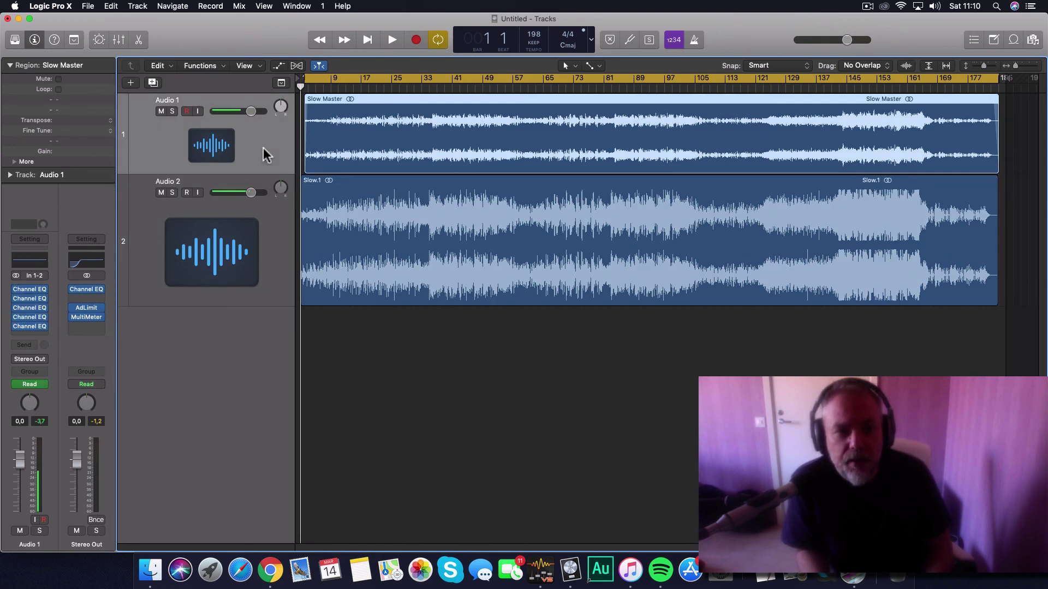
click(29, 290)
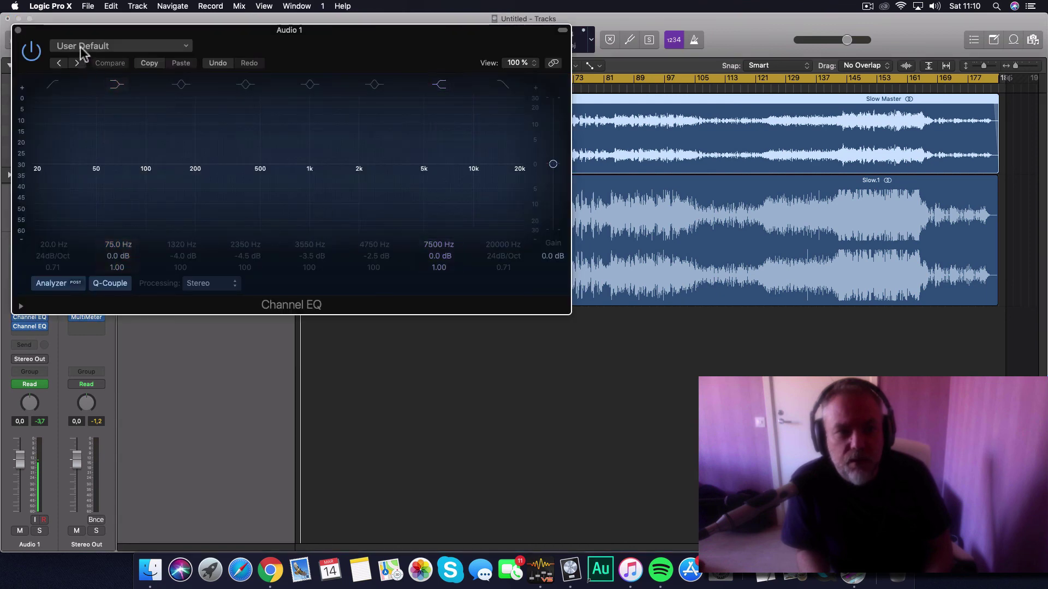
click(18, 30)
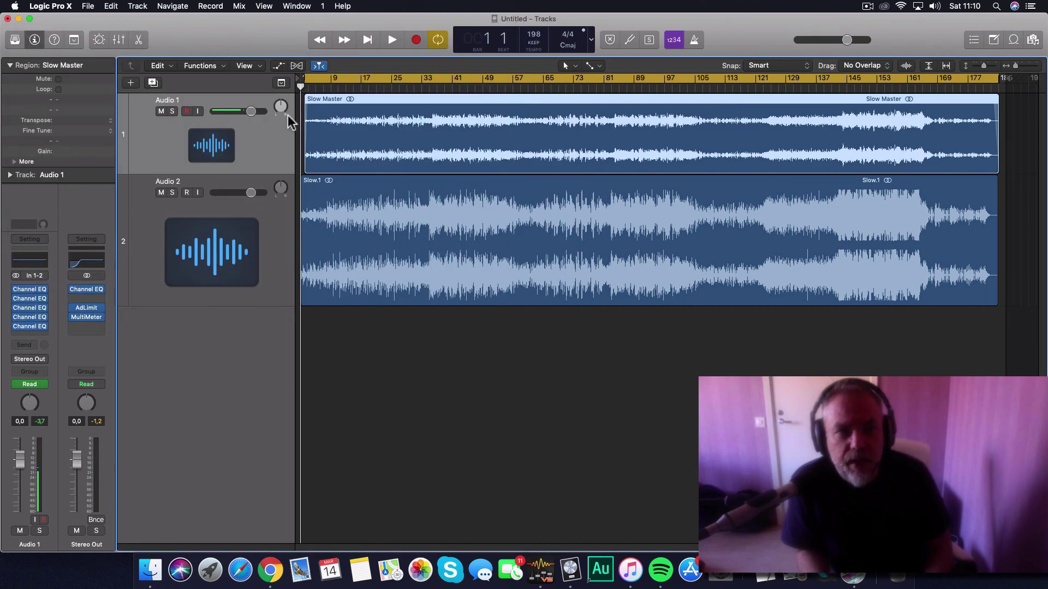
click(279, 67)
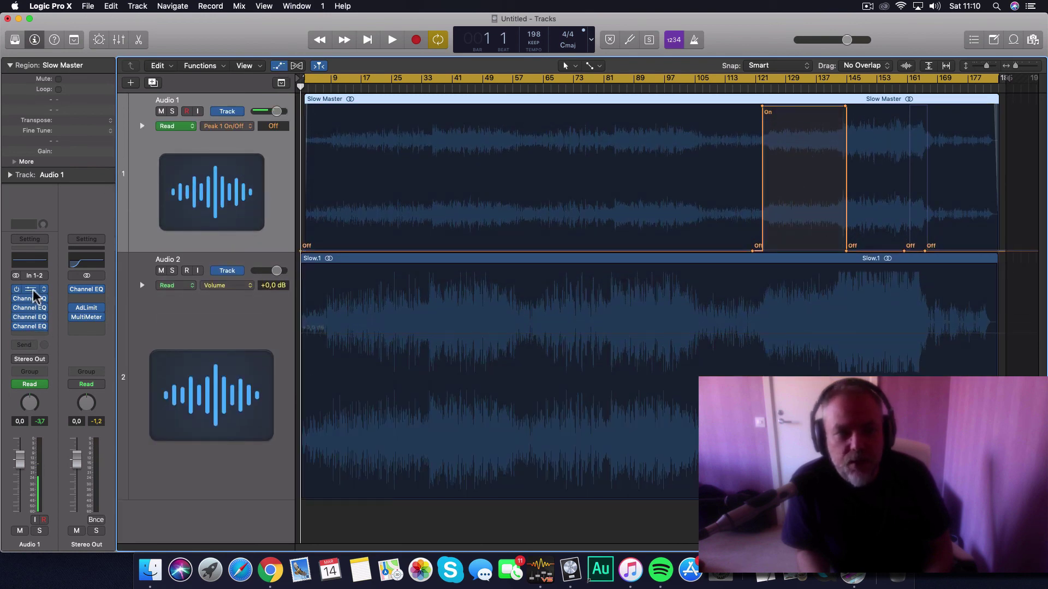
mouse_move(29, 302)
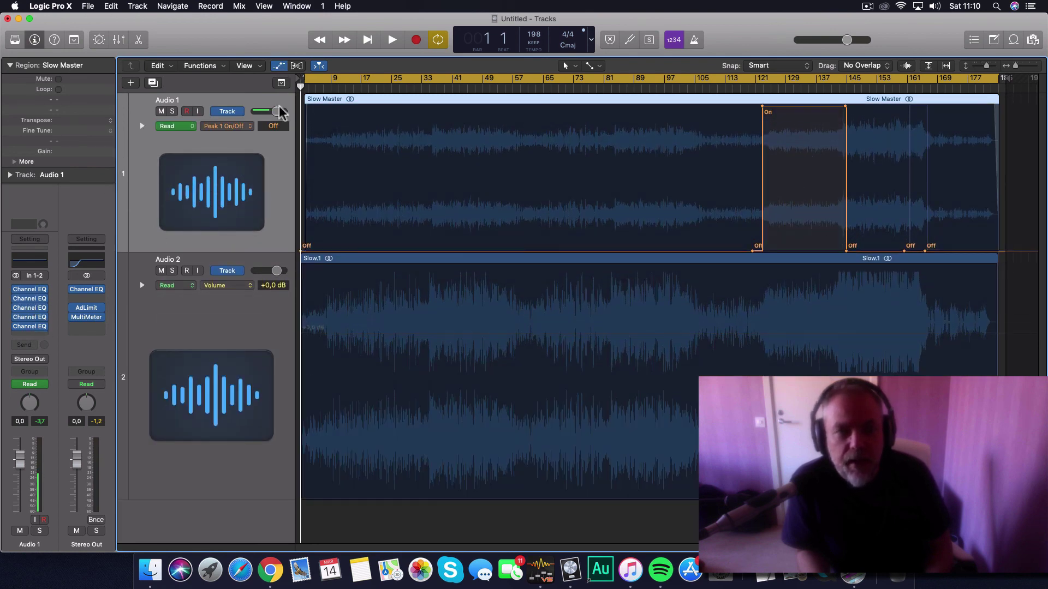
click(277, 66)
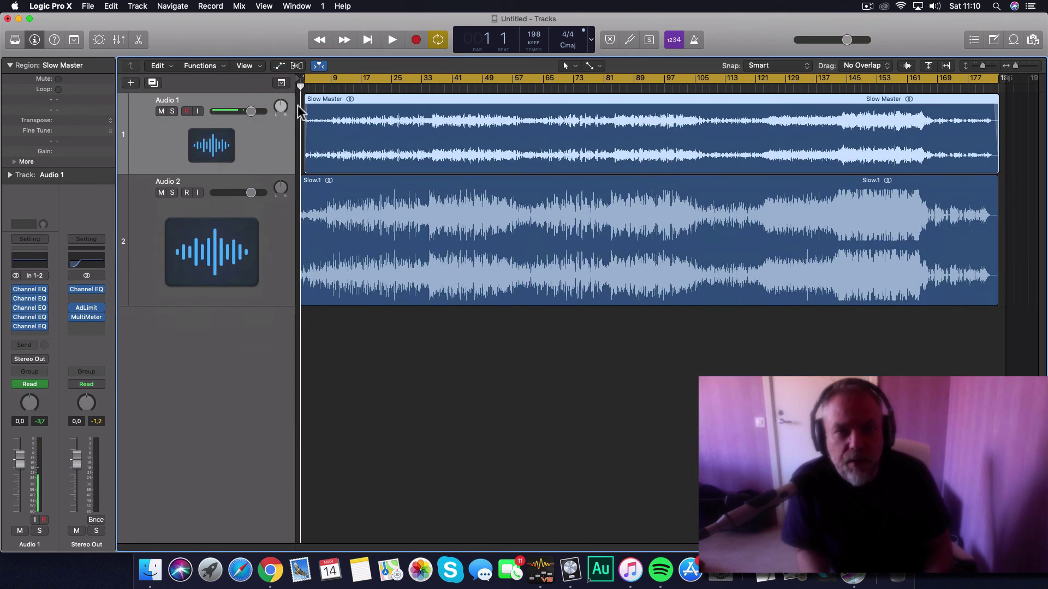
Review the narrow cuts in the remaining Channel EQ instances on Audio 1 and close all their windows
click(28, 298)
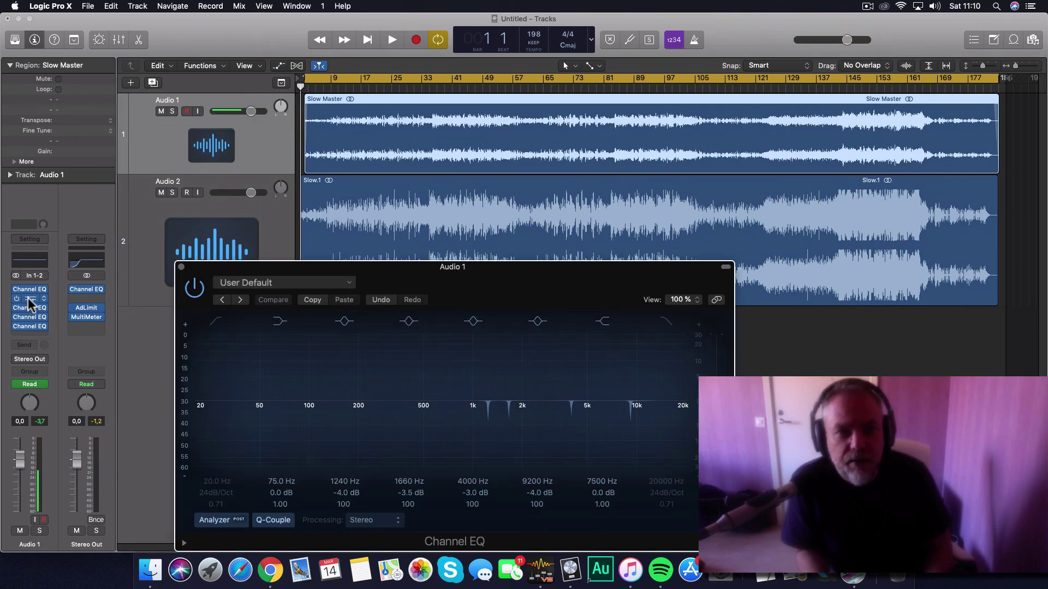
click(32, 309)
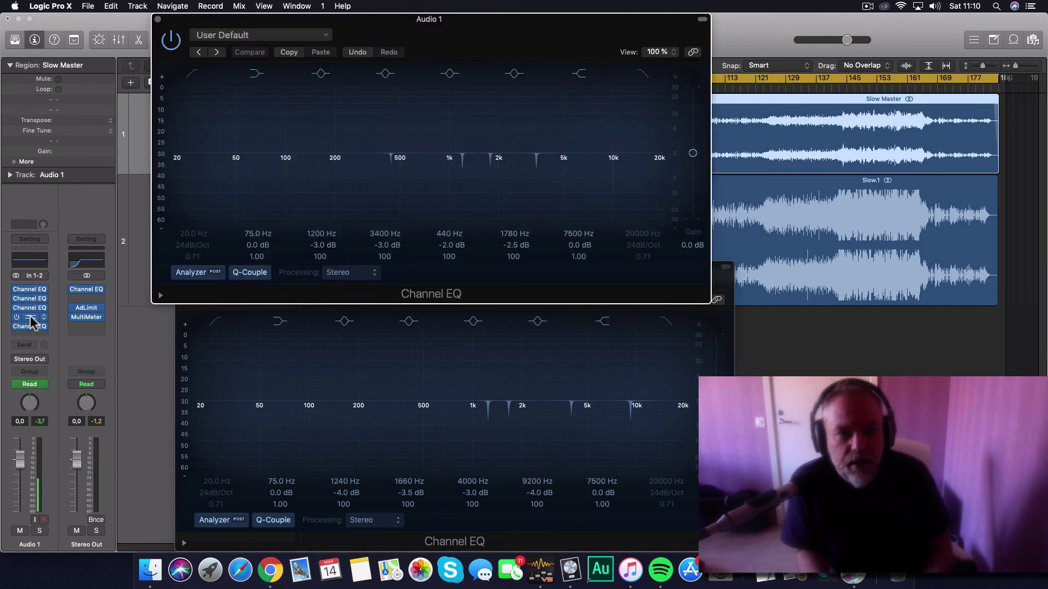
click(31, 319)
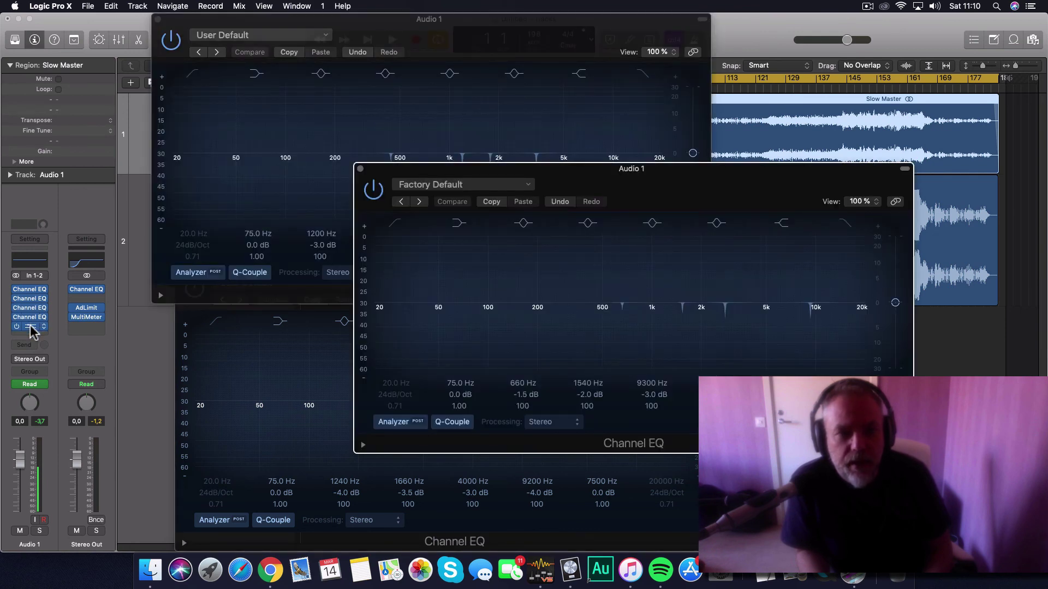
click(32, 327)
click(31, 328)
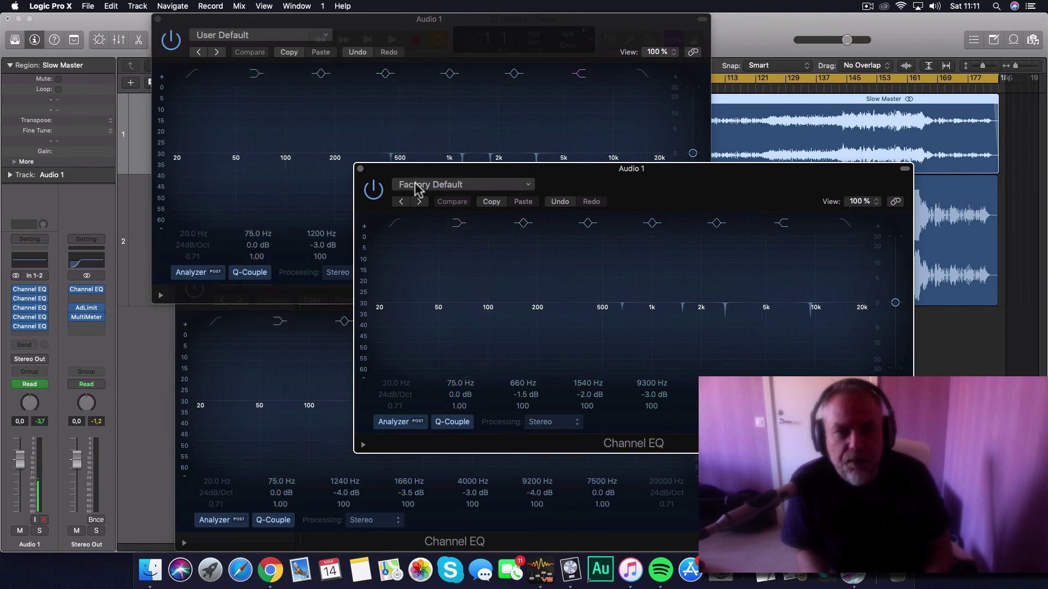
drag(584, 177, 756, 189)
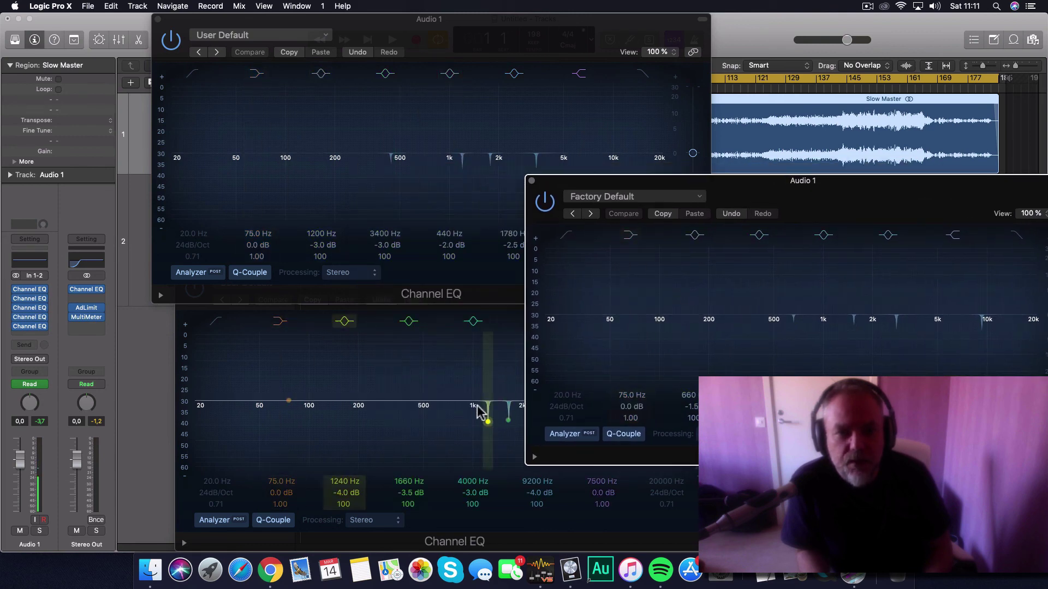
click(532, 182)
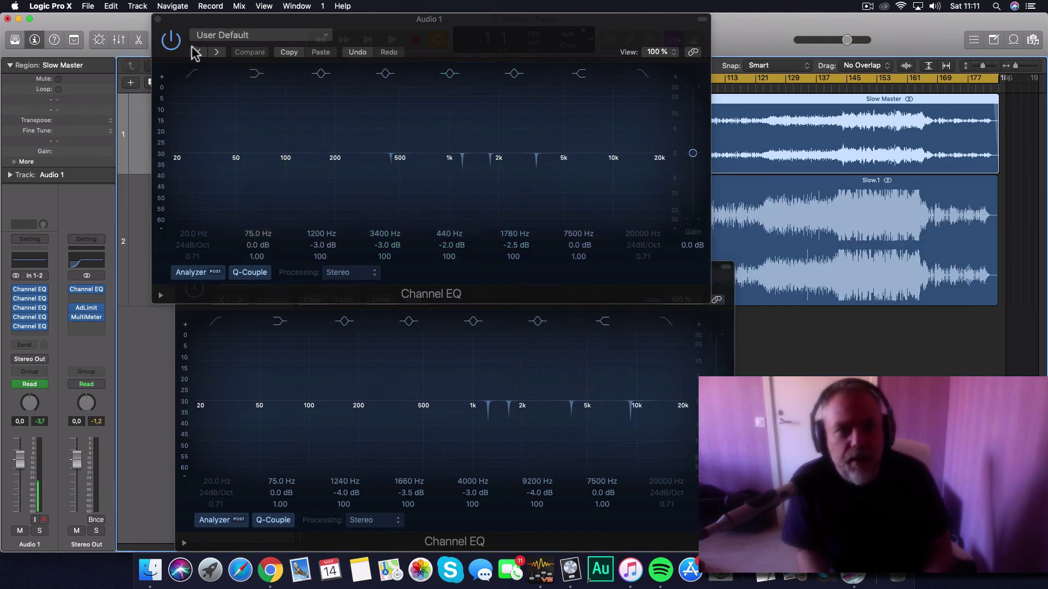
click(158, 20)
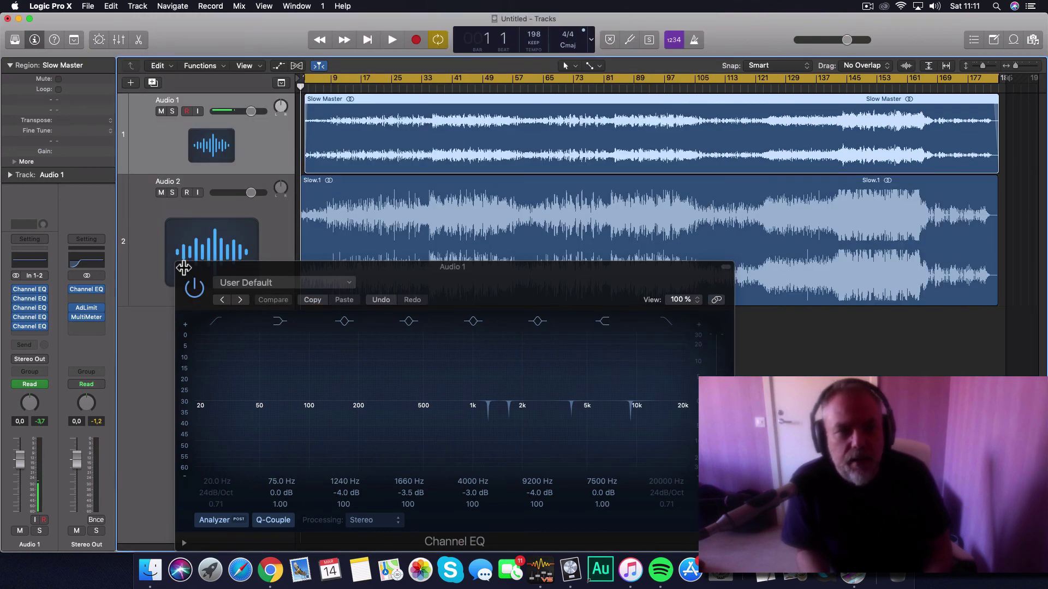
click(180, 267)
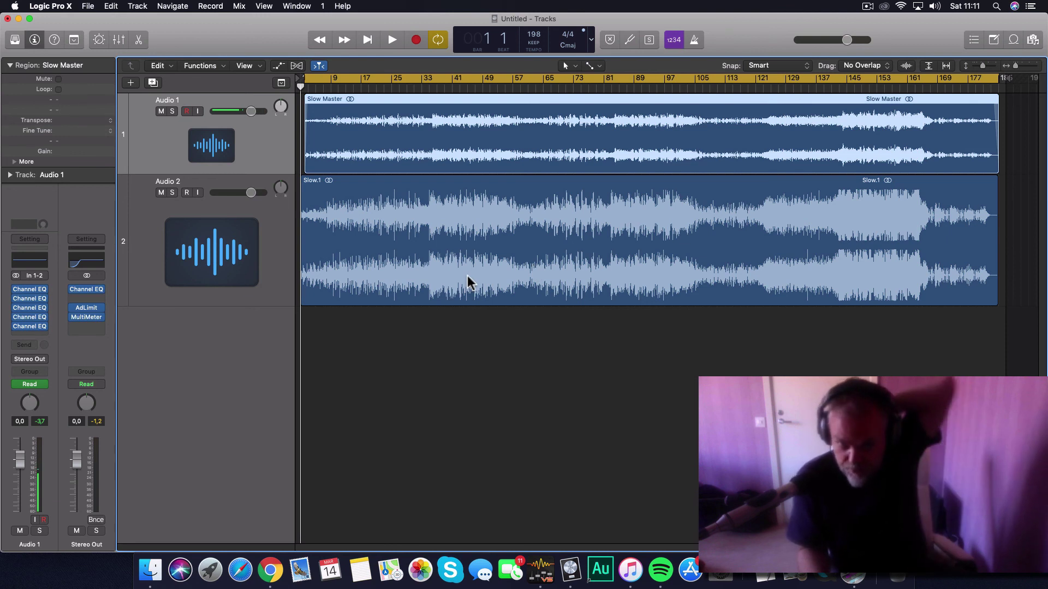
Mute the Audio 1 track holding the original Slow Master mix
key(ctrl+m)
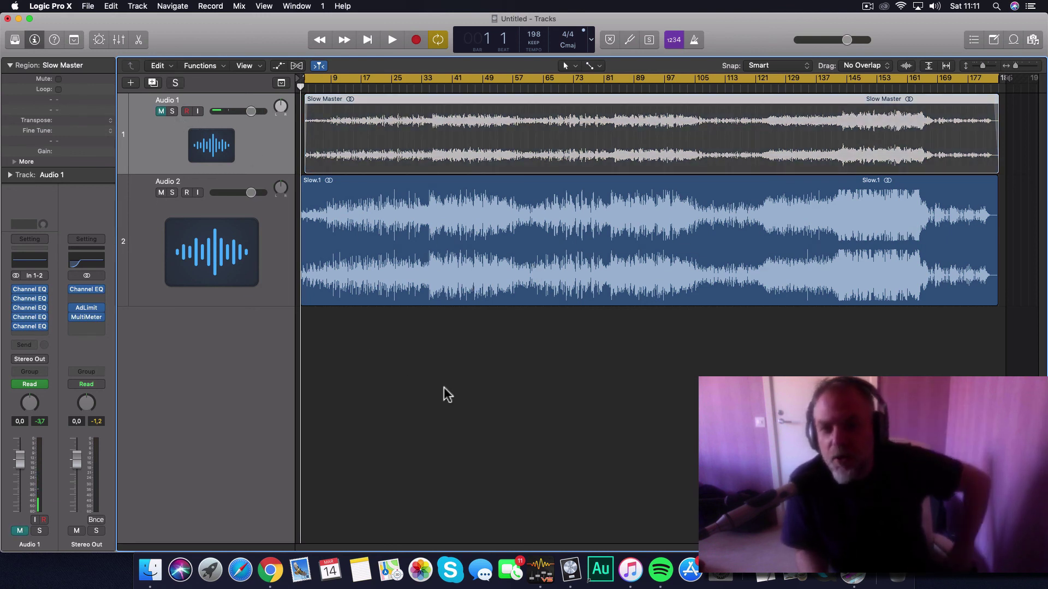